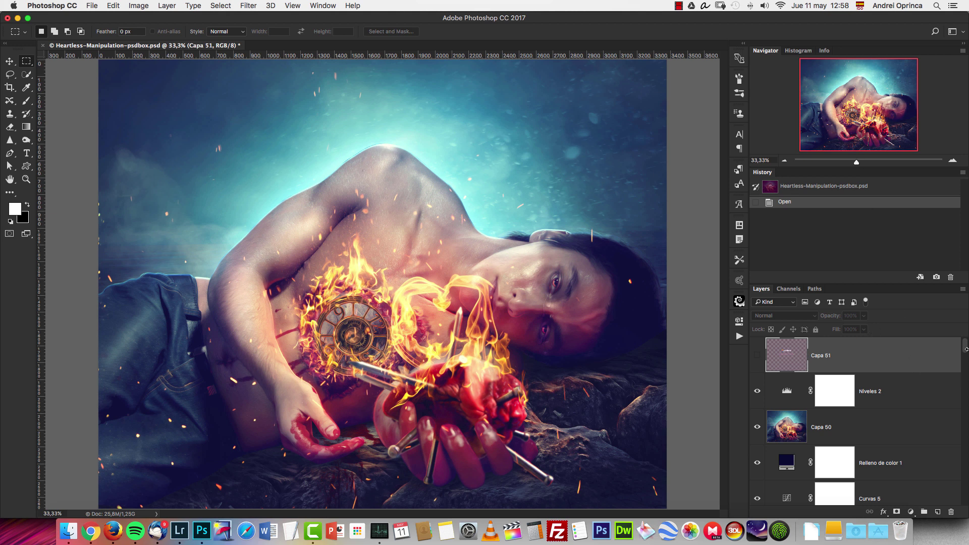
left_click_drag(966, 347, 962, 397)
scroll(965, 394, "up", 5)
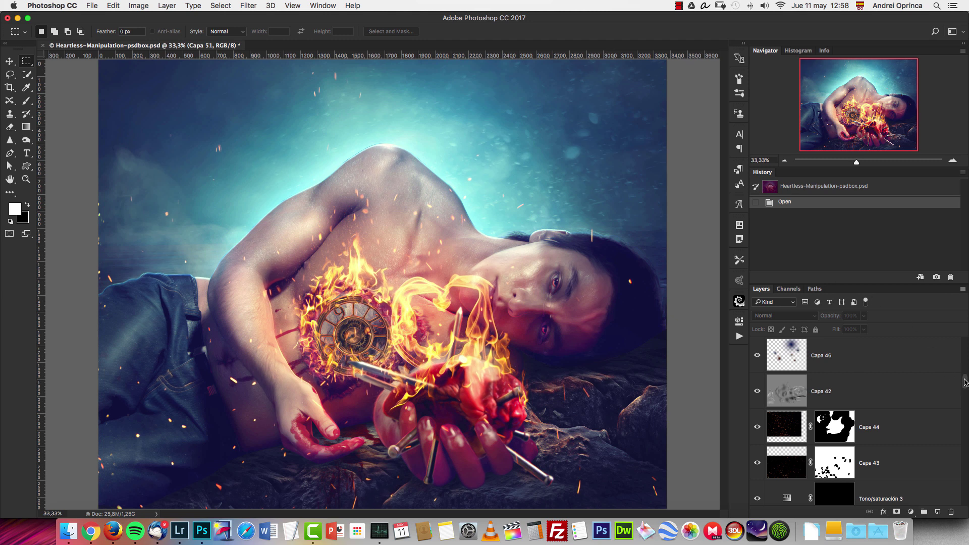
Select the whole canvas of Heartless-Manipulation-psdbox.psd and copy it merged.
key("super+a")
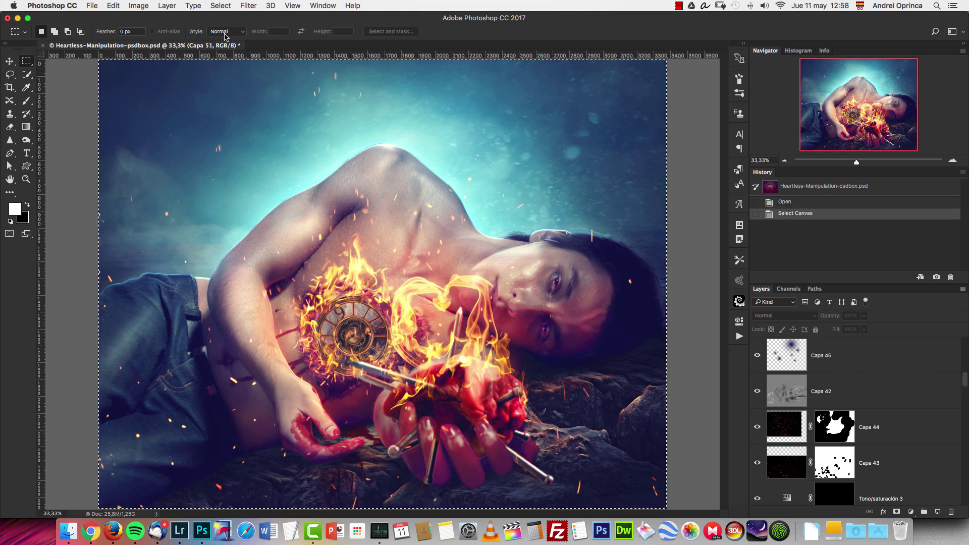
left_click(112, 6)
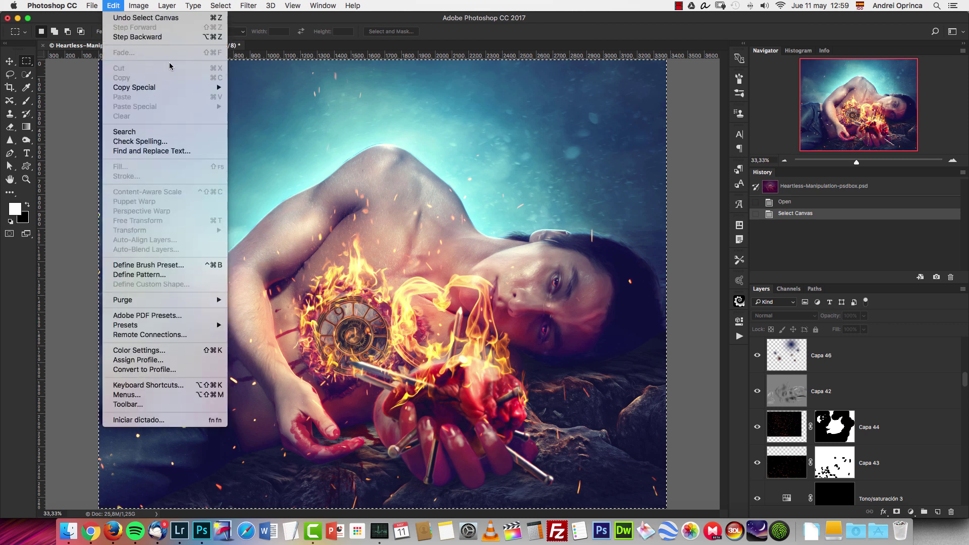
mouse_move(141, 7)
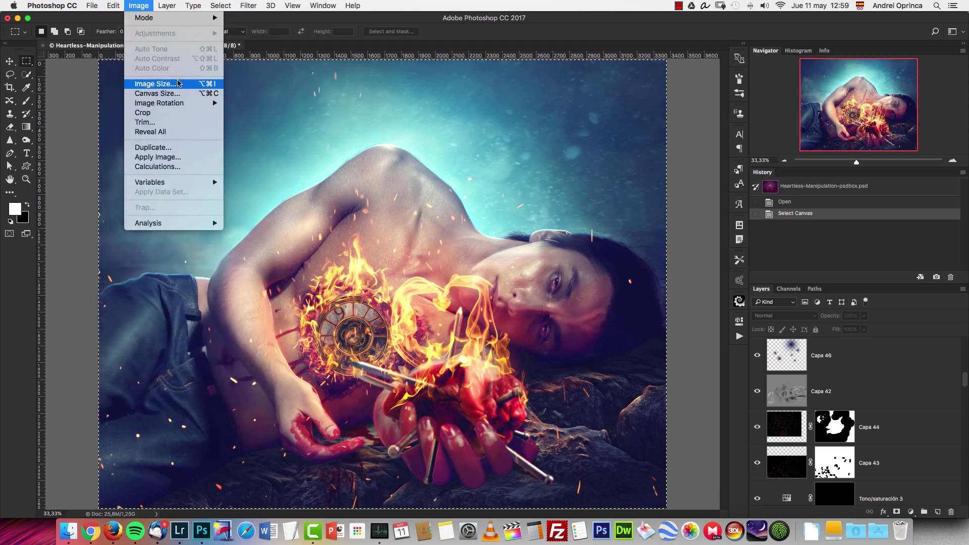
mouse_move(158, 89)
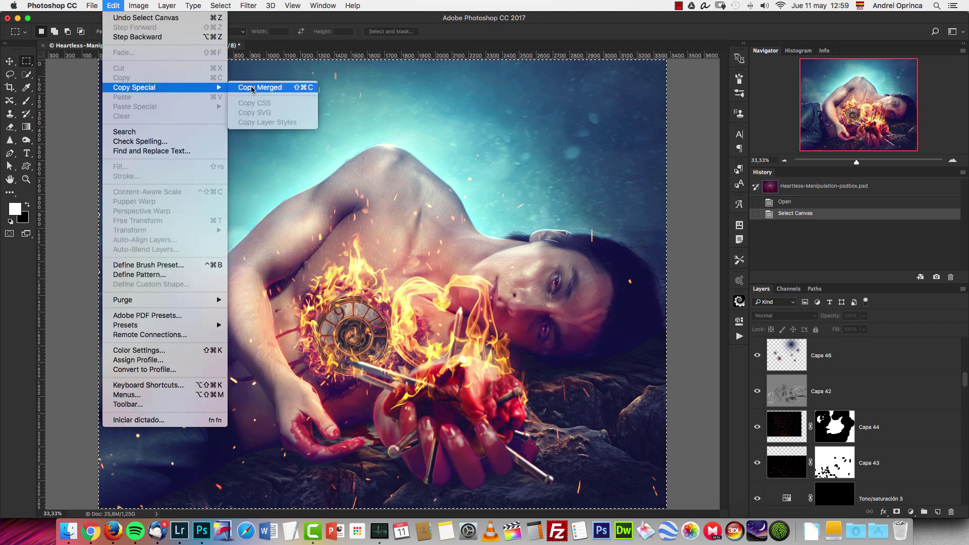
left_click(252, 89)
Create a new document with the clipboard preset of 3378 x 2668 px at 240 ppi and a white background.
key("super+n")
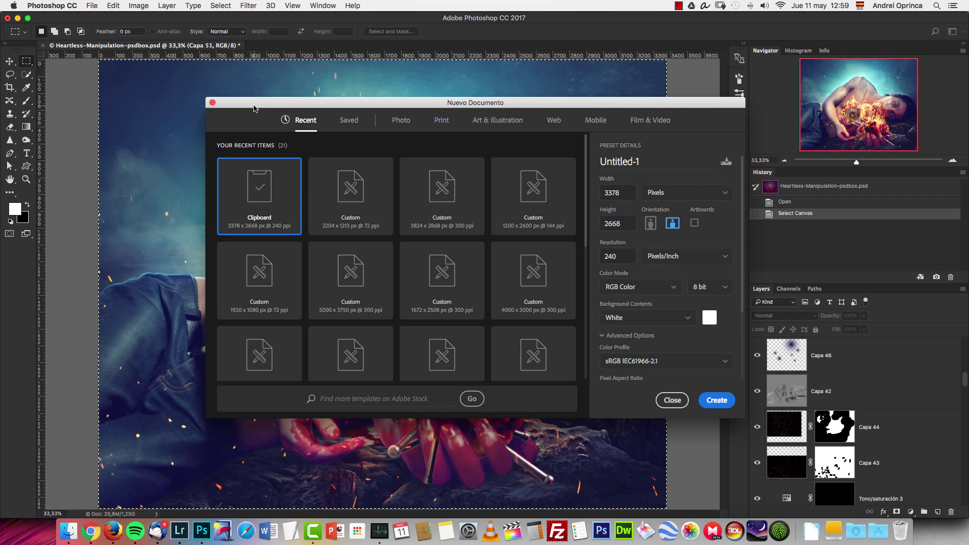
left_click(724, 403)
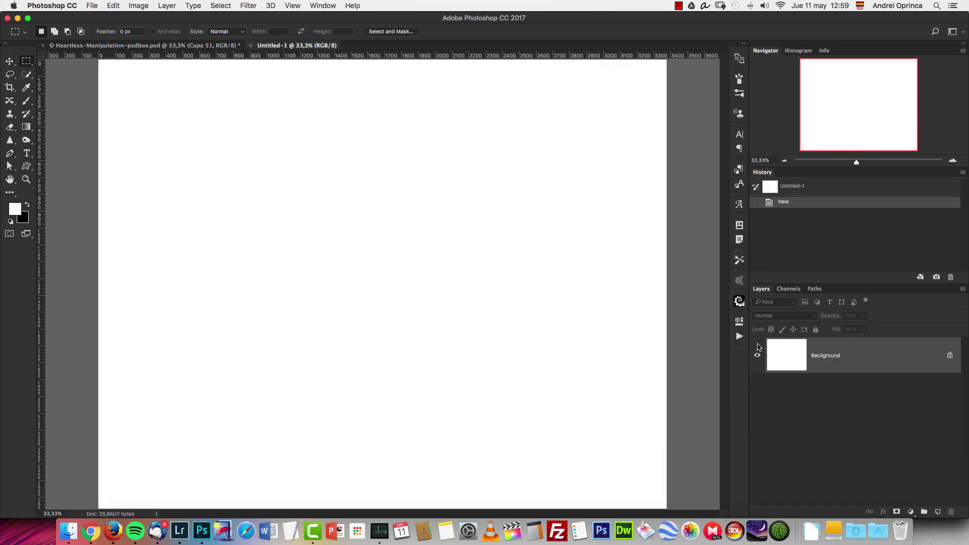
left_click(786, 161)
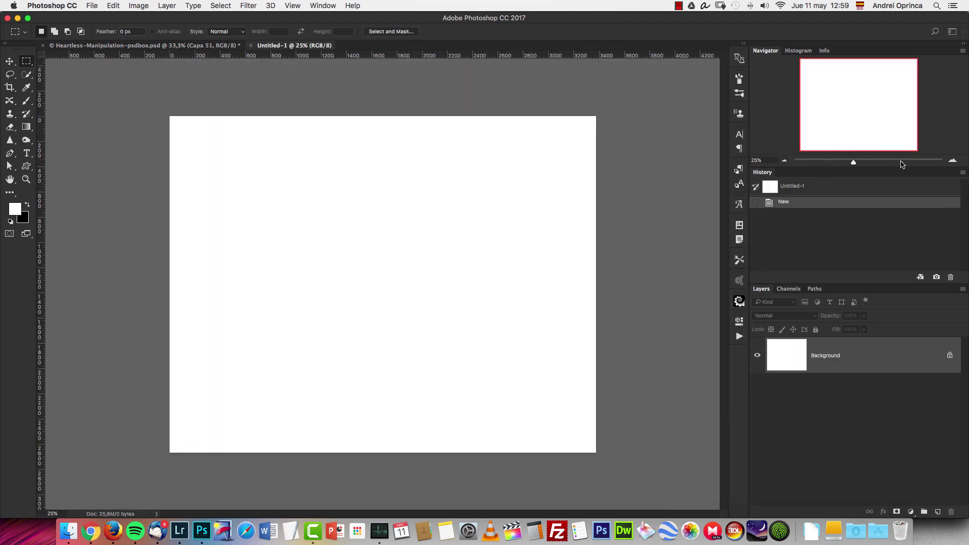
left_click(950, 161)
Open the landscape photo braden-collum-183000.jpg.
key("super+o")
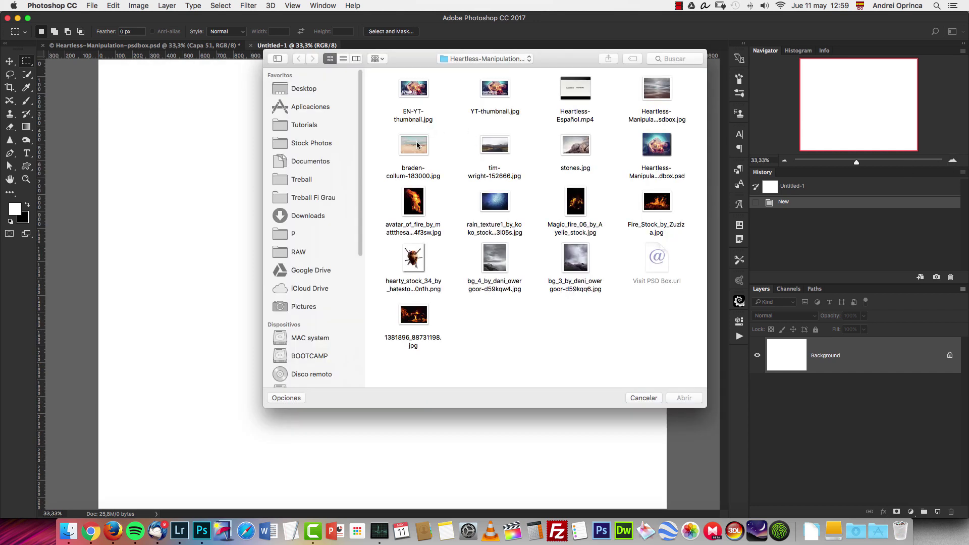
left_click(417, 146)
left_click(685, 399)
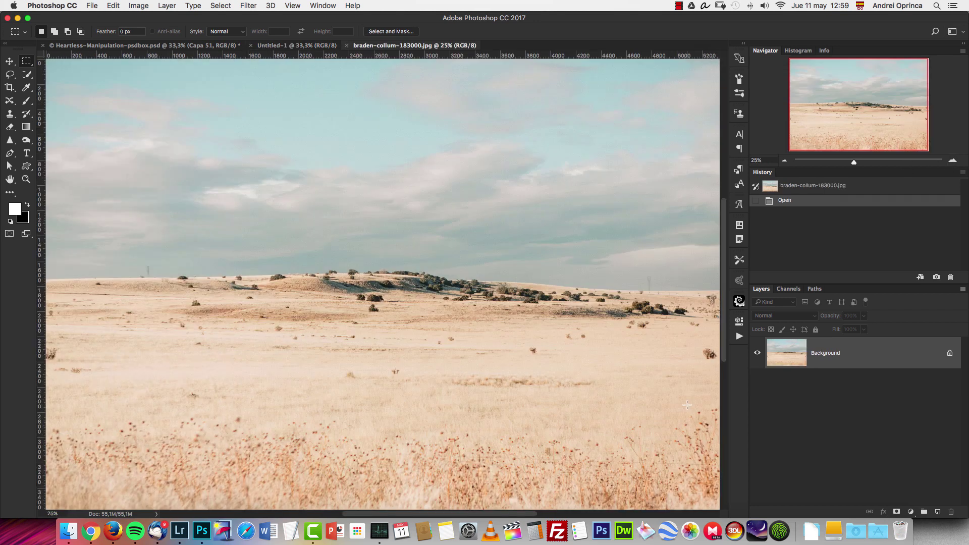
left_click(784, 161)
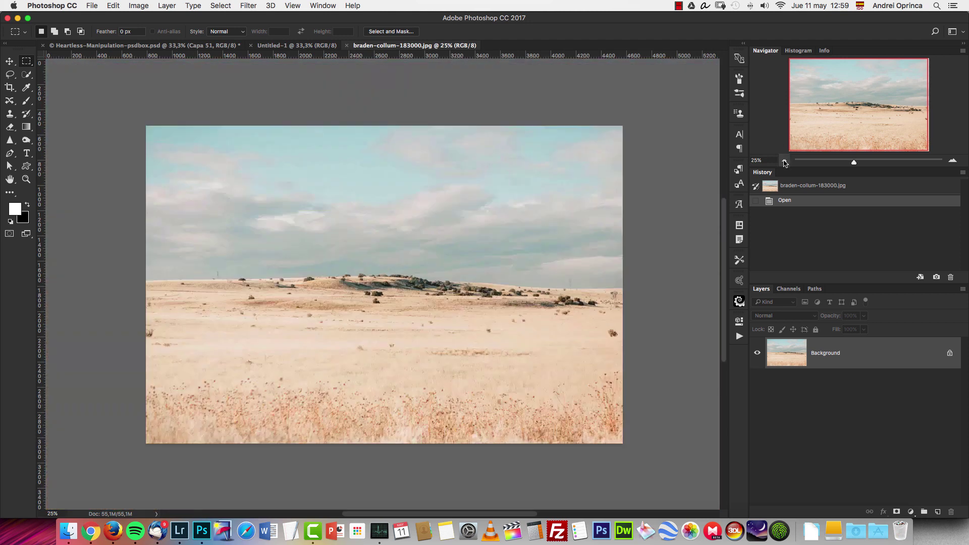
left_click(214, 46)
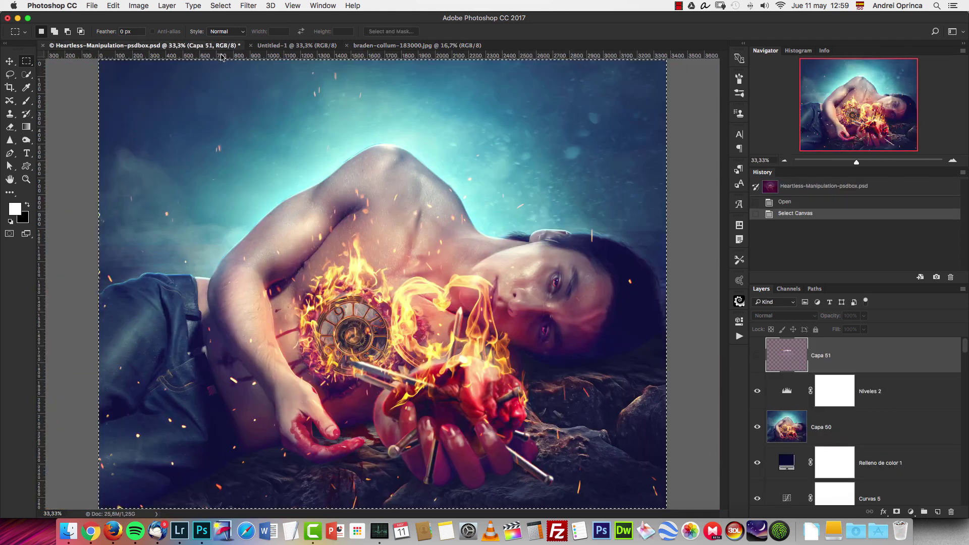
key("super+a")
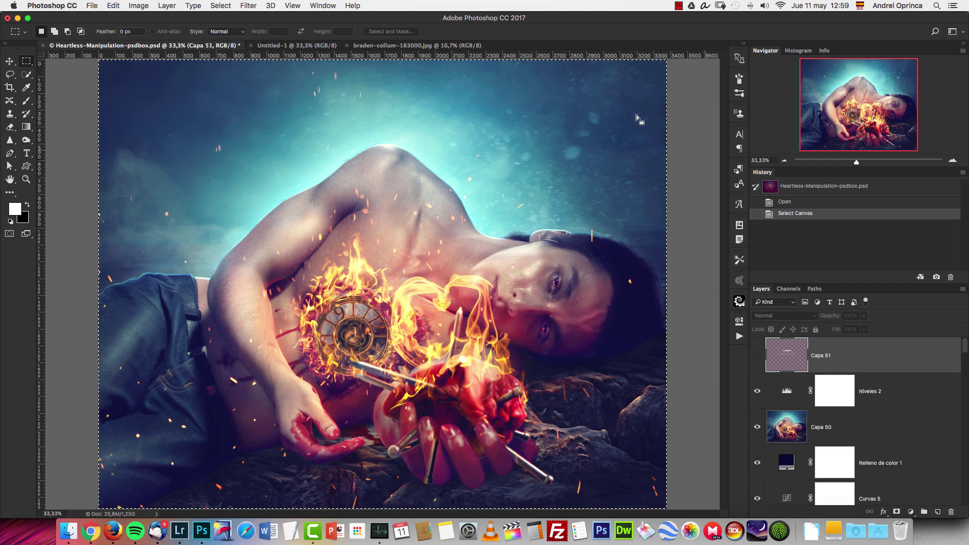
left_click(442, 46)
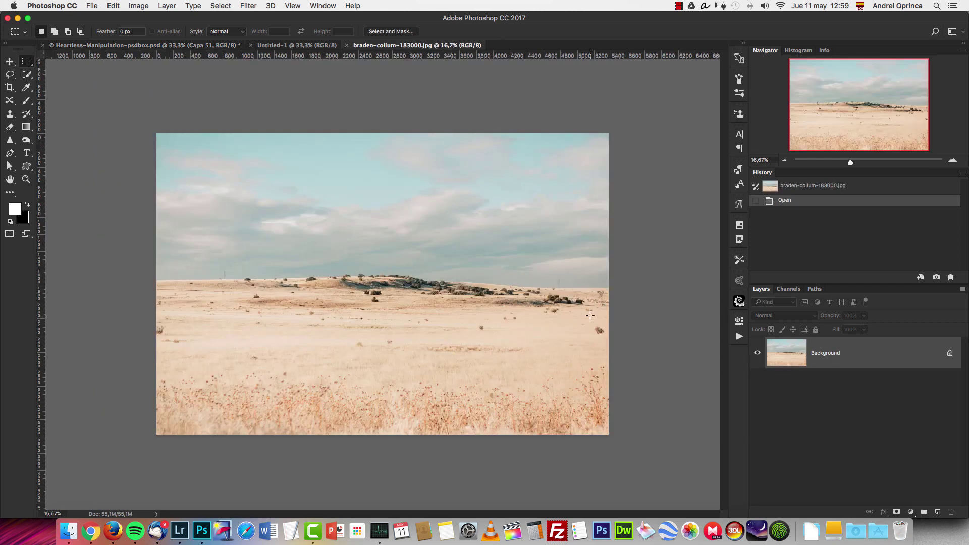
Cut the entire braden-collum-183000.jpg landscape photo and close its file without saving.
key("super+a")
key("super+x")
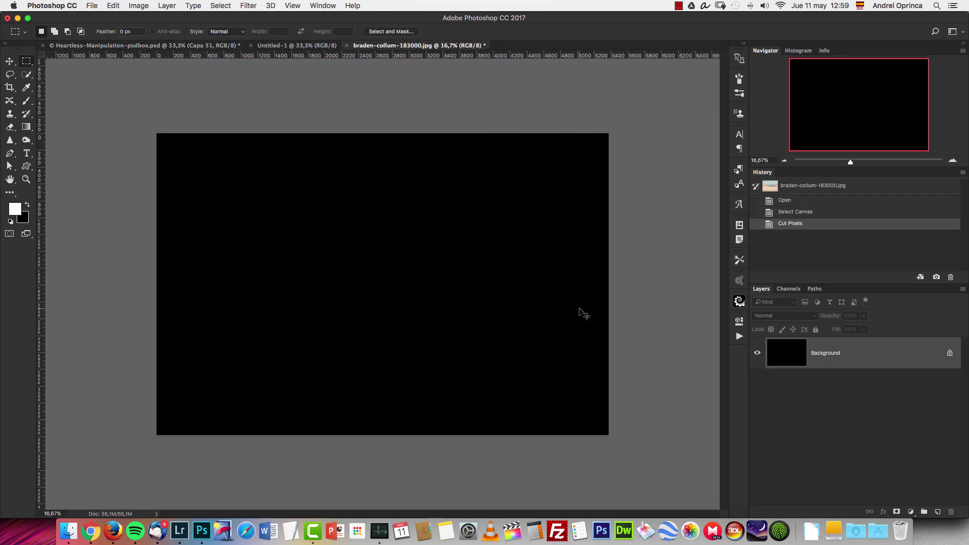
key("super+w")
left_click(450, 182)
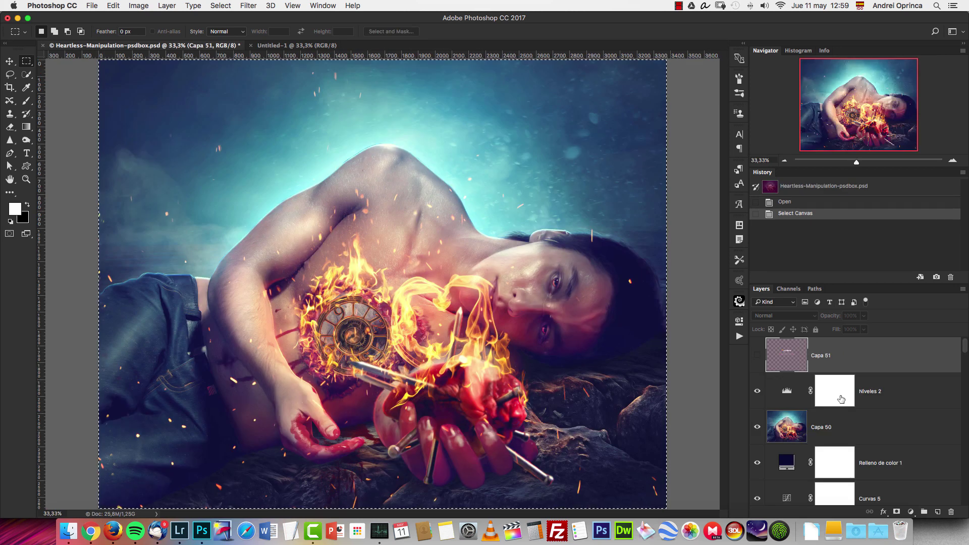
Paste the landscape photo into Untitled-1 as a new layer.
left_click(306, 48)
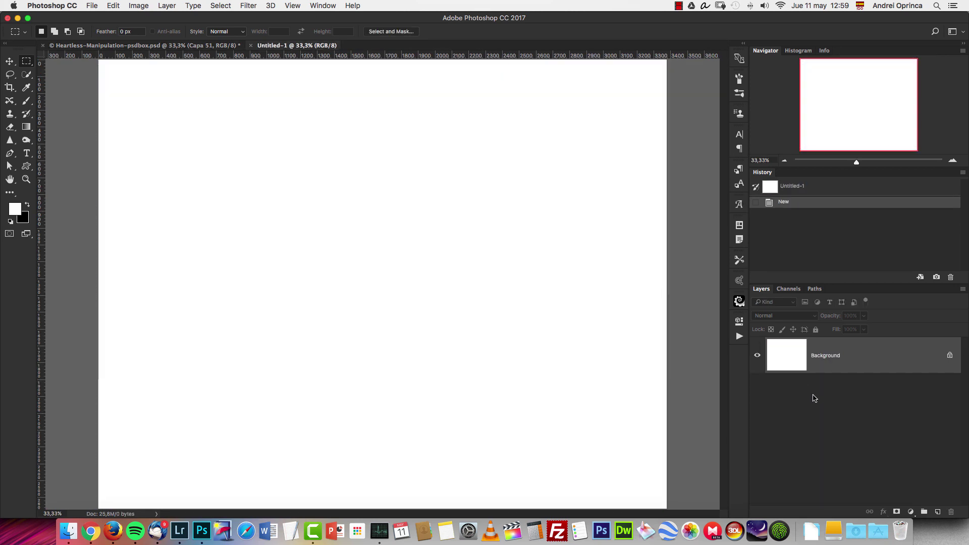
key("super+v")
key("super+minus")
key("super+minus")
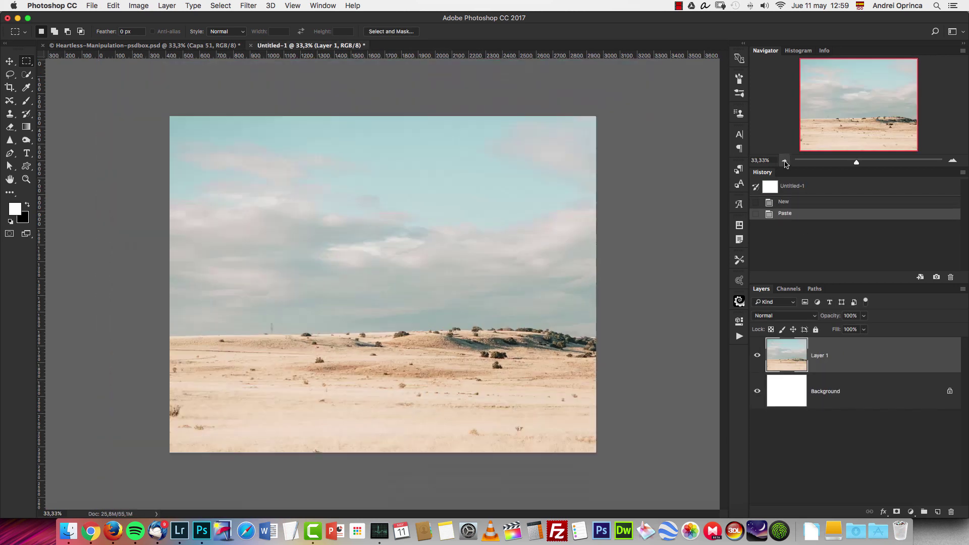
Scale the landscape layer down proportionally to about 88% and position it so it covers the whole canvas.
key("super+t")
left_click_drag(605, 332, 567, 266)
left_click_drag(608, 141, 525, 198)
left_click_drag(459, 288, 501, 262)
left_click_drag(567, 418, 593, 432)
mouse_move(524, 321)
left_mouse_down()
mouse_move(526, 310)
mouse_move(538, 316)
left_mouse_up()
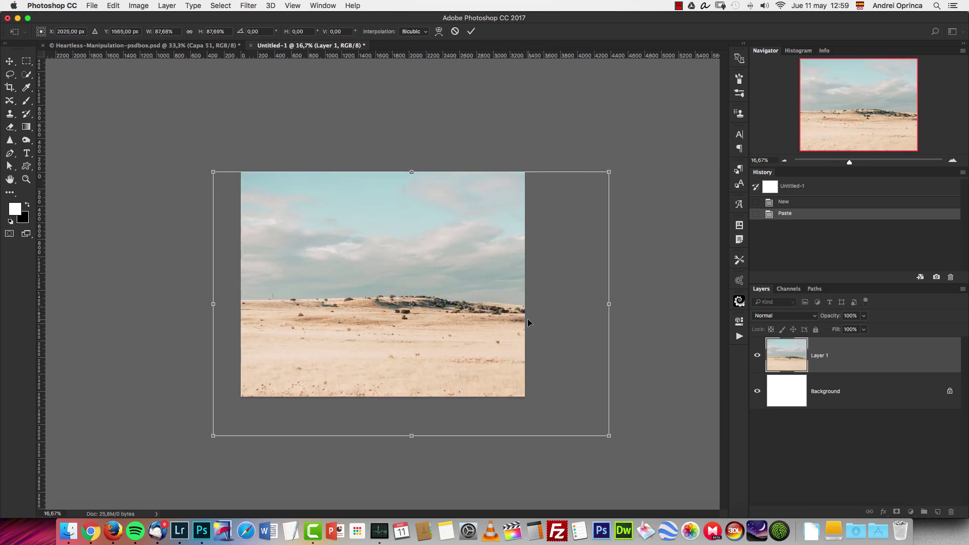
key("Return")
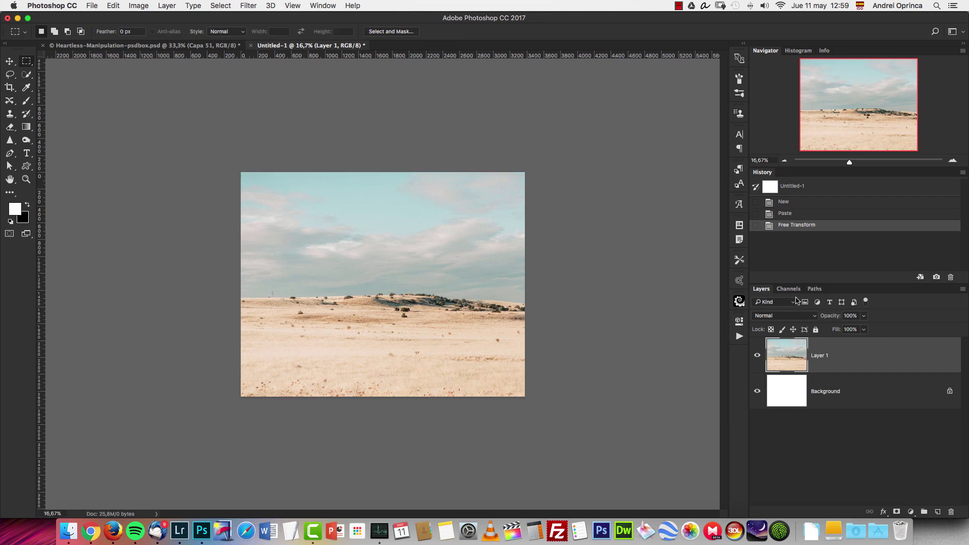
Shift the landscape layer to the left so the shrub-covered hill sits nearer the centre of the canvas.
left_click(951, 164)
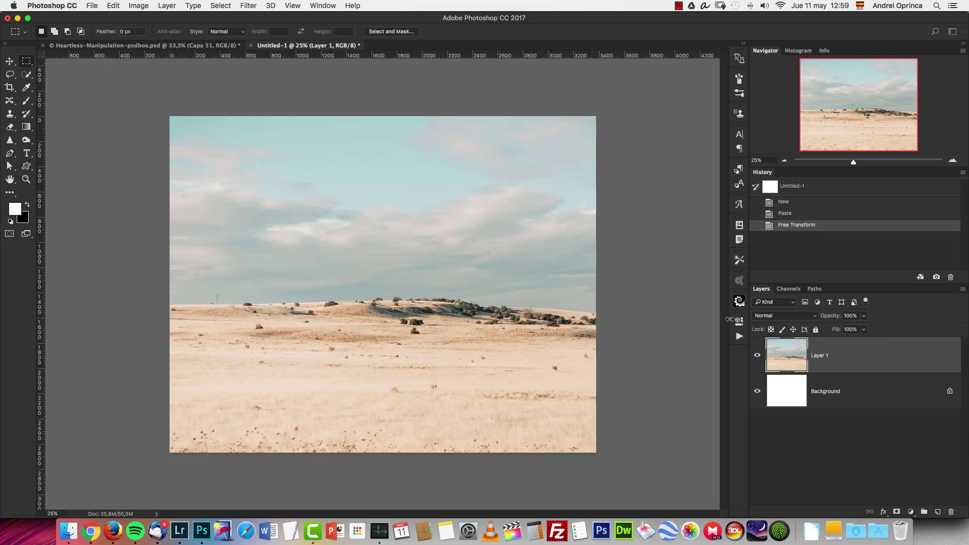
key("super+t")
left_click_drag(556, 312, 473, 309)
key("Return")
key("m")
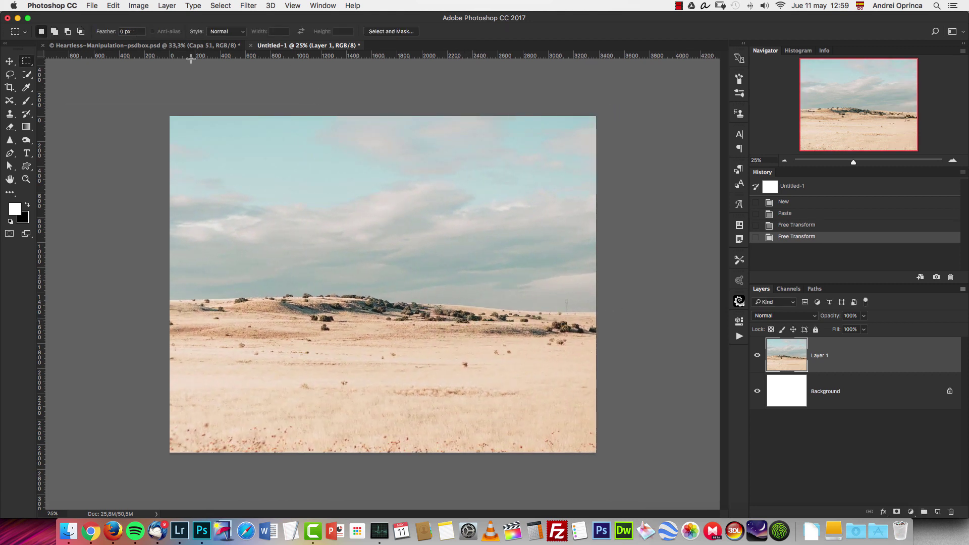
Open the cloudy beach photo Heartless-Manipulation-psdbox.jpg.
key("super+o")
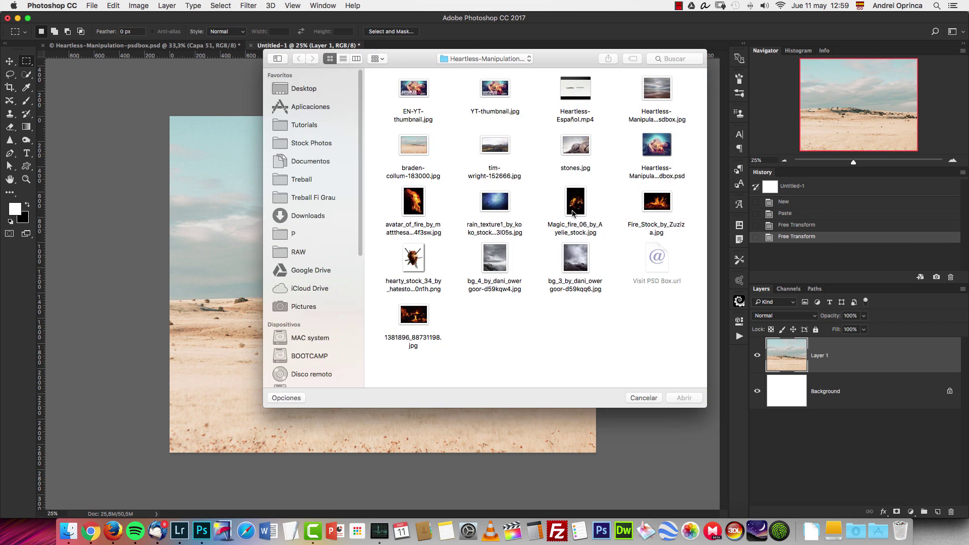
left_click(653, 86)
left_click(685, 399)
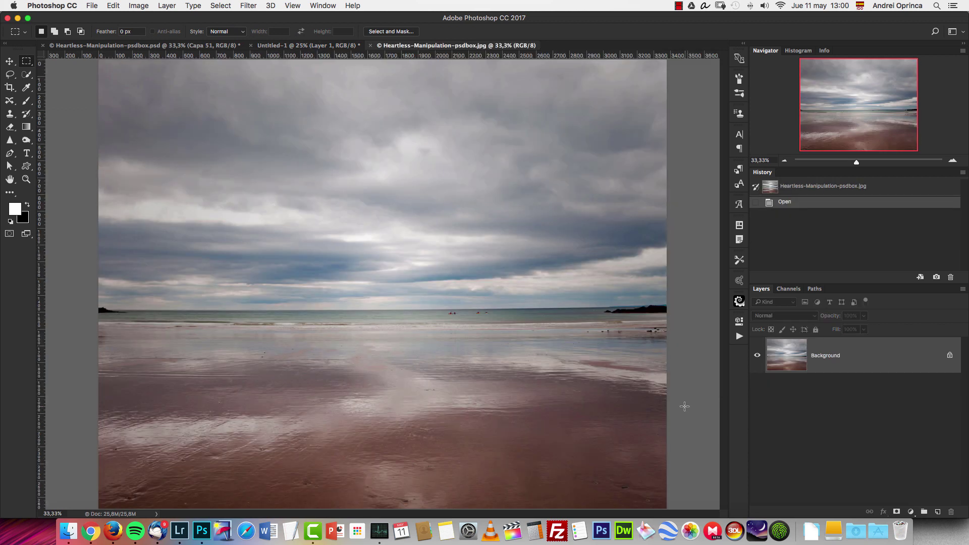
Cut the whole beach photo, closing its file, and paste it into Untitled-1 above the landscape layer.
key("super+a")
key("super+x")
key("super+w")
key("super+v")
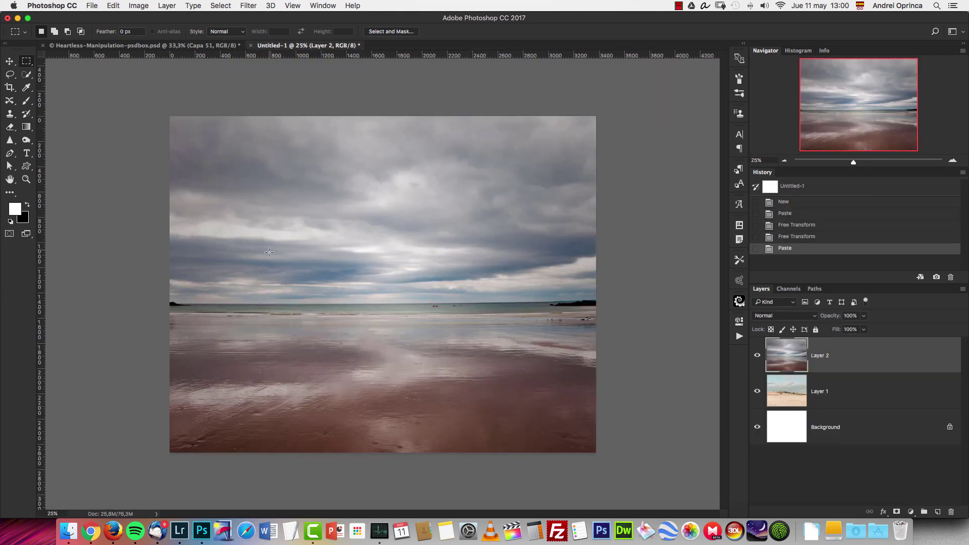
Blend the cloudy sky into the landscape with an upward linear gradient on a new Layer 2 mask, and merge Layer 1 and Layer 2.
left_click(28, 130)
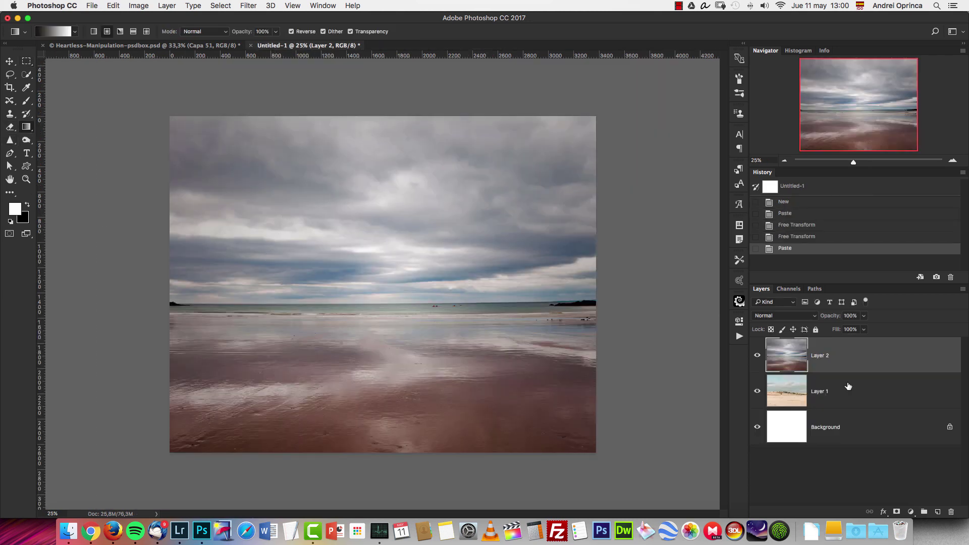
left_click(898, 512)
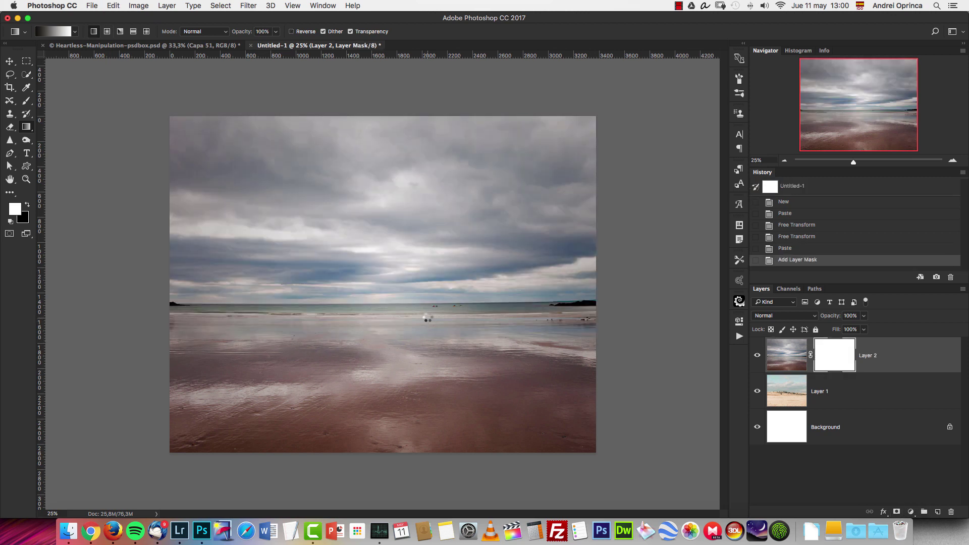
left_click_drag(428, 317, 425, 229)
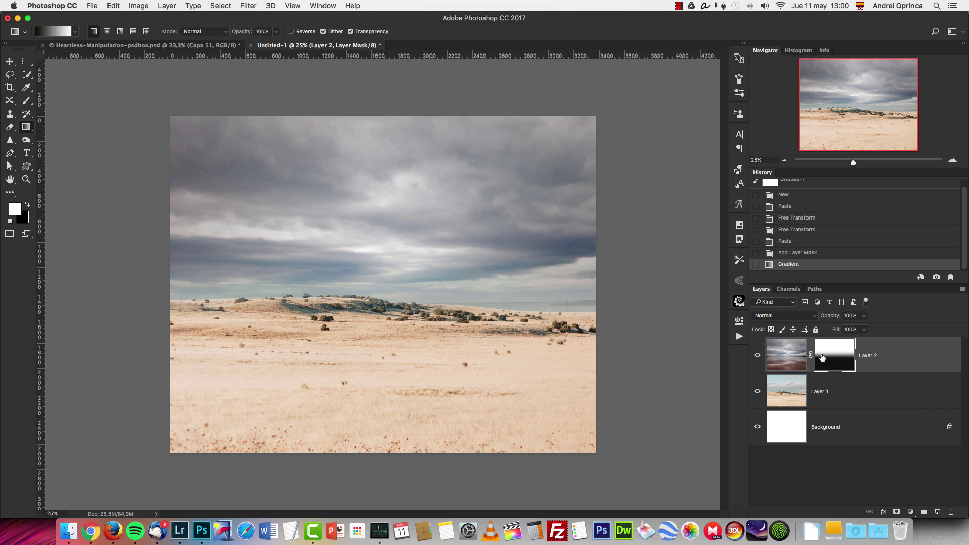
left_click(871, 396, "shift")
key("super+e")
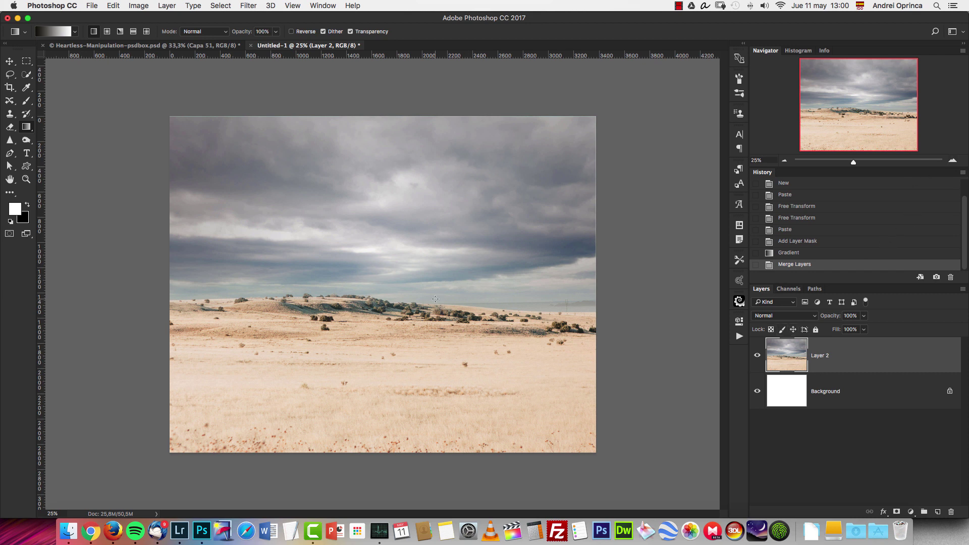
Deselect the canvas in Heartless-Manipulation-psdbox.psd and open the contents of the Capa 0 smart object holding the man.
left_click(207, 45)
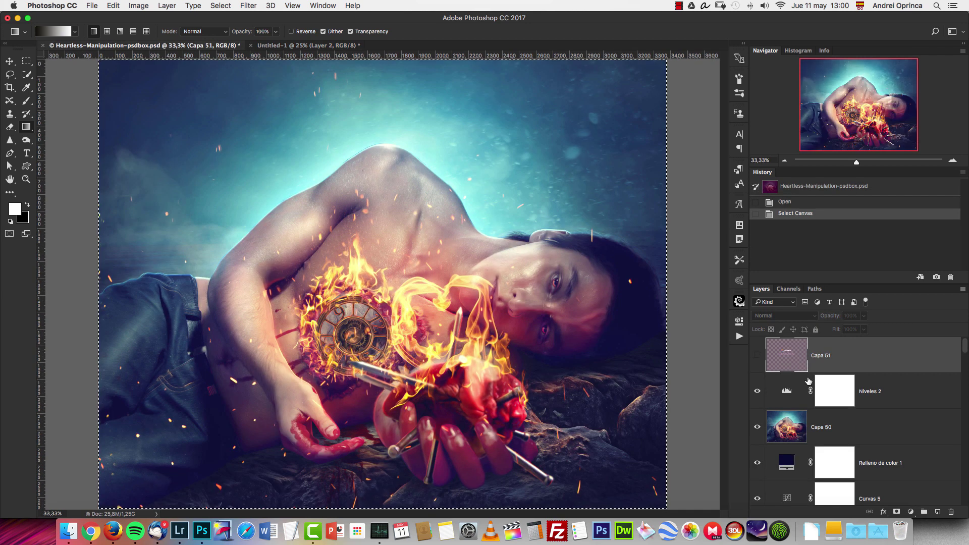
key("super+d")
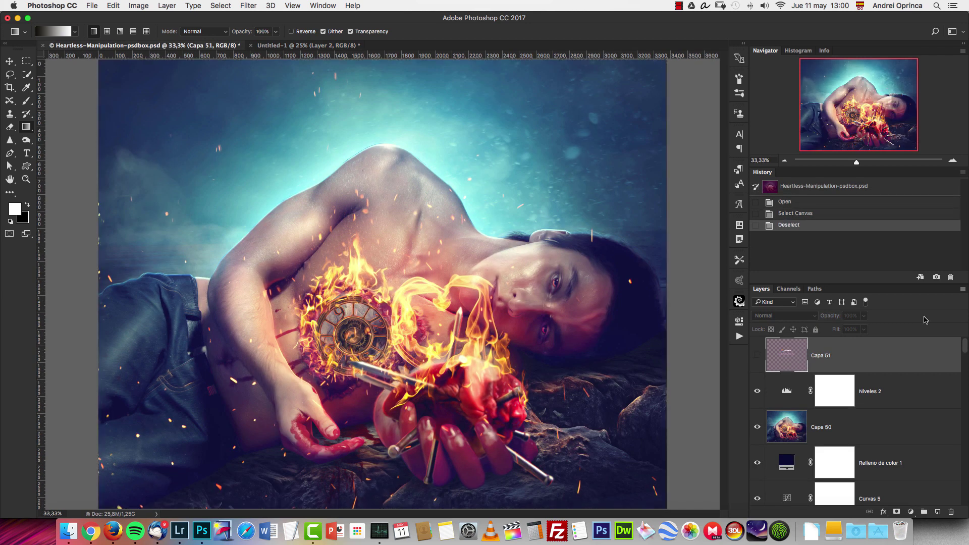
left_click_drag(965, 349, 959, 470)
left_click(788, 433)
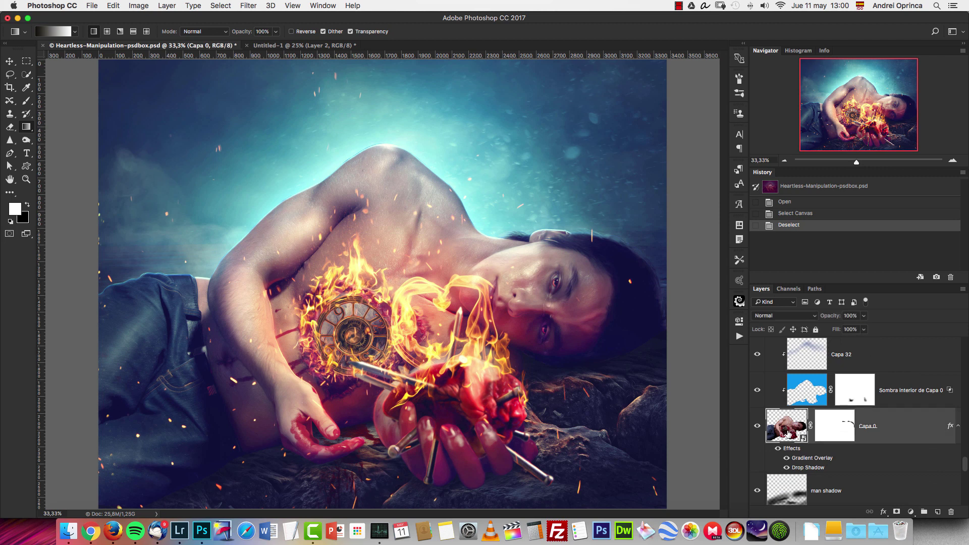
double_click(791, 429)
Toggle the Capa 0 layer mask to compare the cut-out man with the original photo, ending with the mask disabled.
left_click(824, 358, "shift")
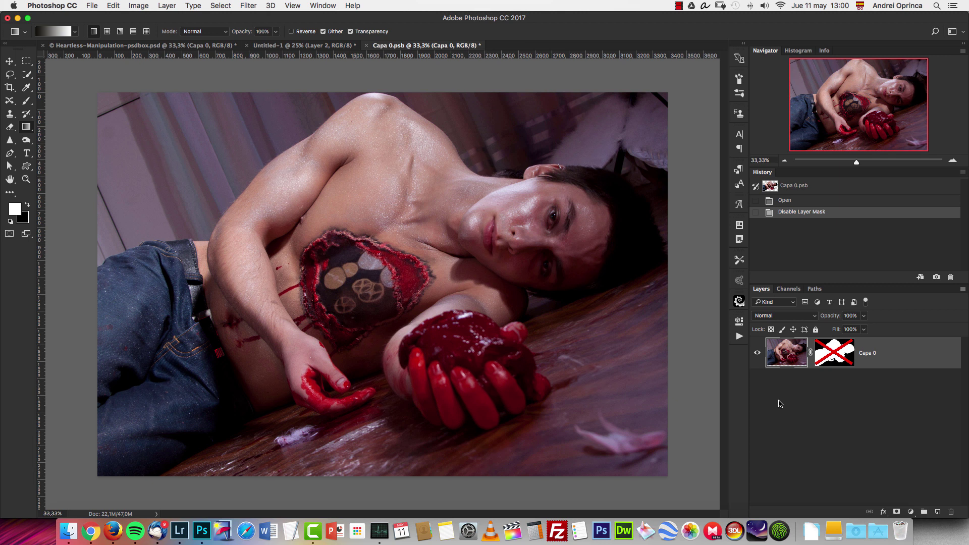
left_click(830, 351, "shift")
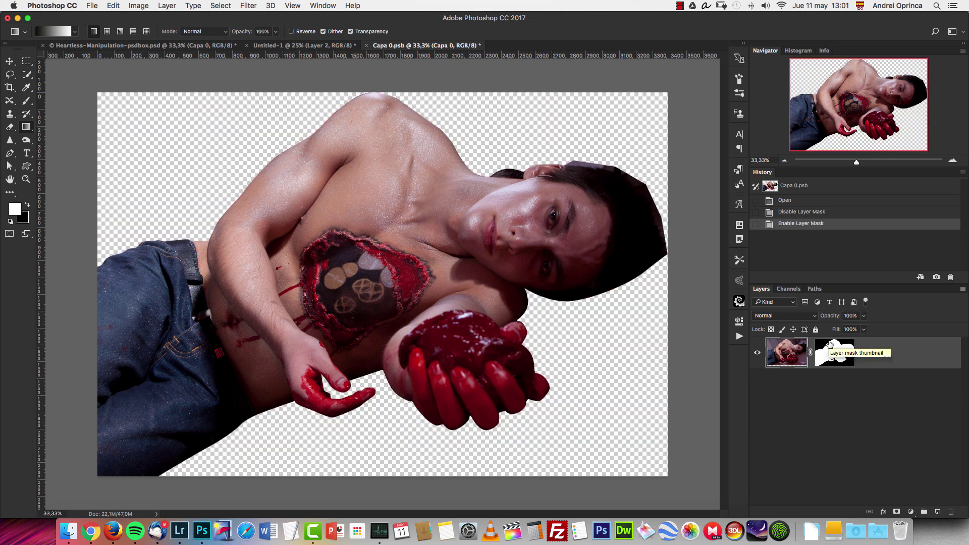
left_click(836, 357, "shift")
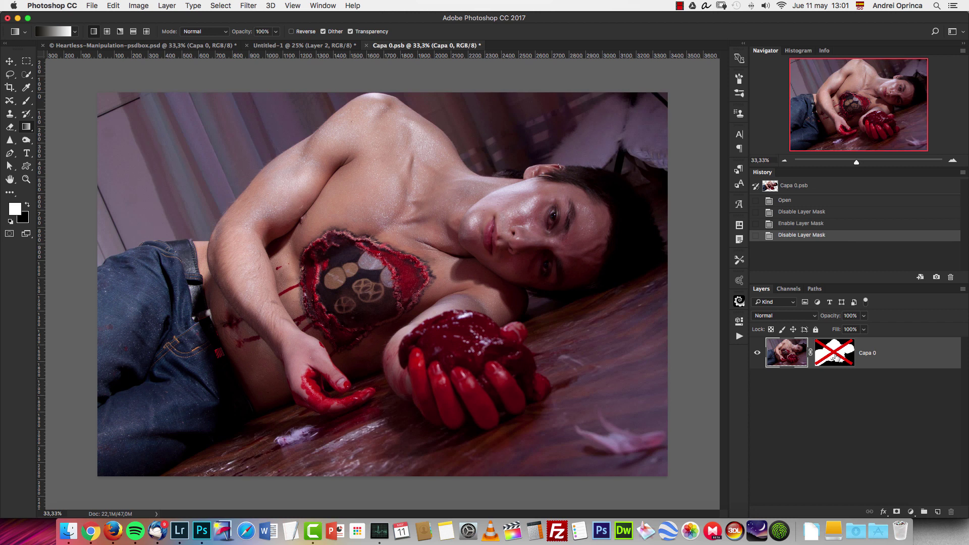
Re-enable the Capa 0 layer mask, toggling it to compare the cut-out with the original photo and ending with the mask enabled.
left_click(830, 361, "shift")
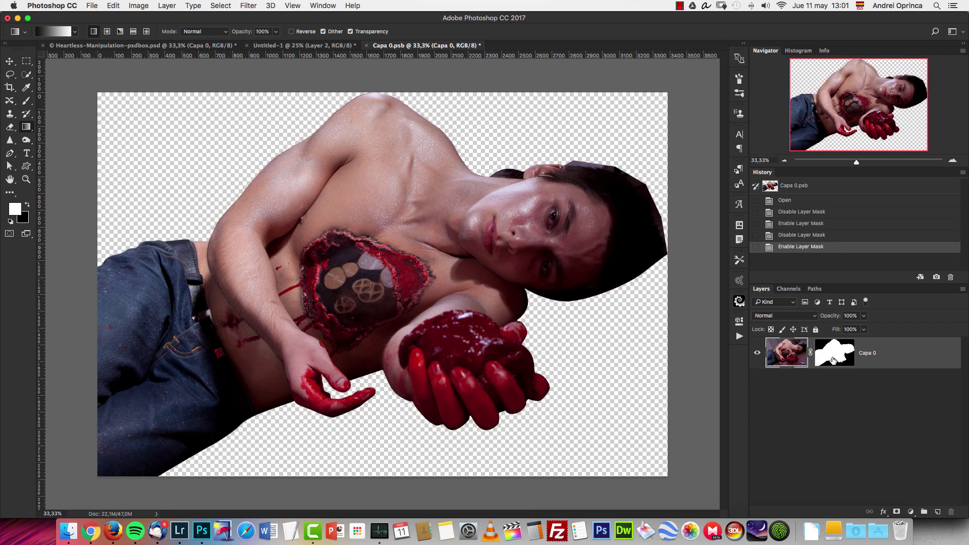
left_click(834, 360, "shift")
left_click(832, 361, "shift")
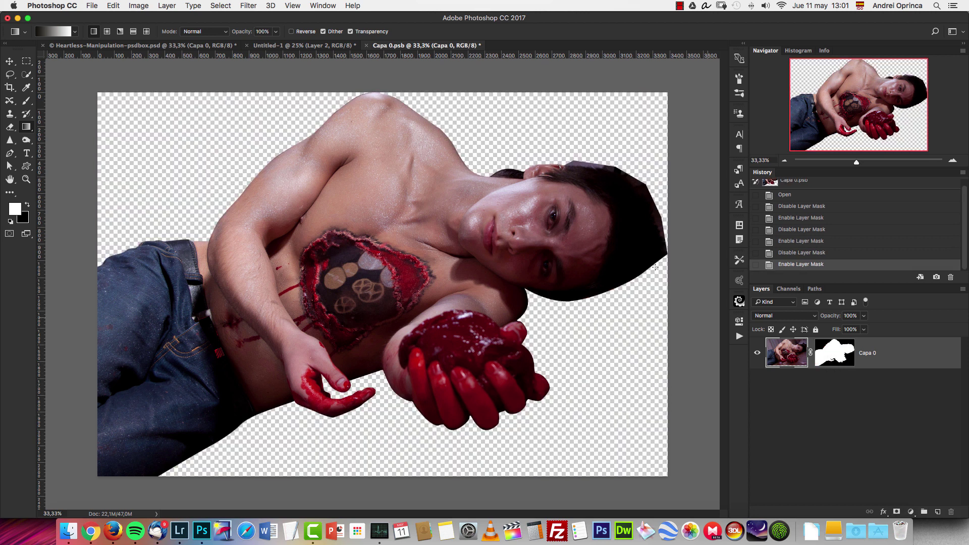
left_click(834, 357, "shift")
left_click(834, 358, "shift")
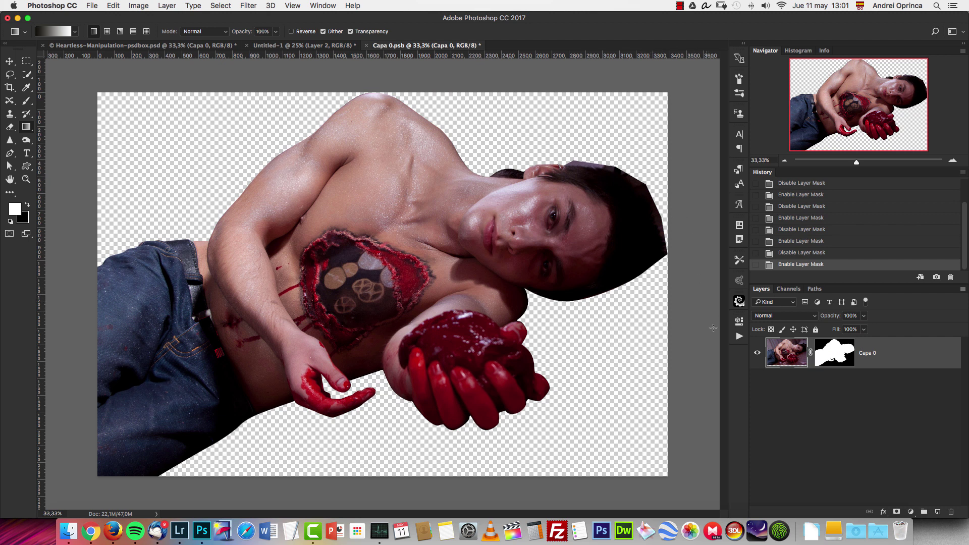
Copy the masked Capa 0 layer into Untitled-1 above Layer 2 and position the man across the lower part of the canvas.
key("v")
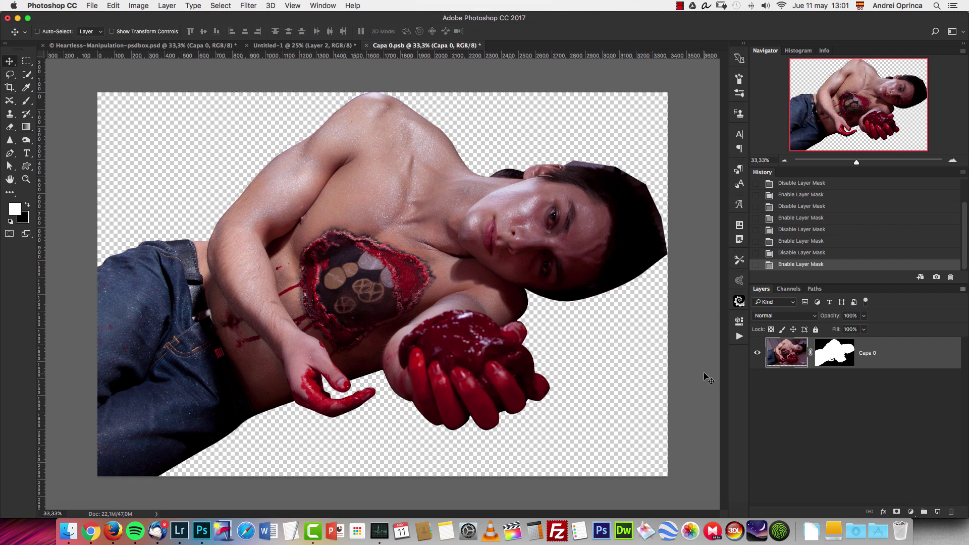
left_click_drag(505, 197, 439, 262)
left_click_drag(471, 302, 522, 314)
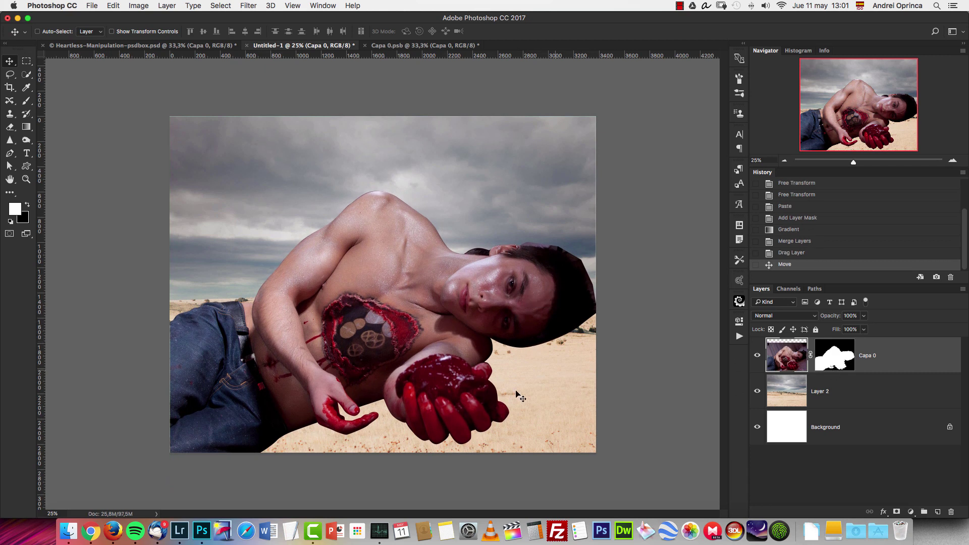
Cut the whole bg_4_by_dani_owergoor-d59kqw4.jpg photo, closing its file, and paste it into Untitled-1 directly above Layer 2.
key("super+o")
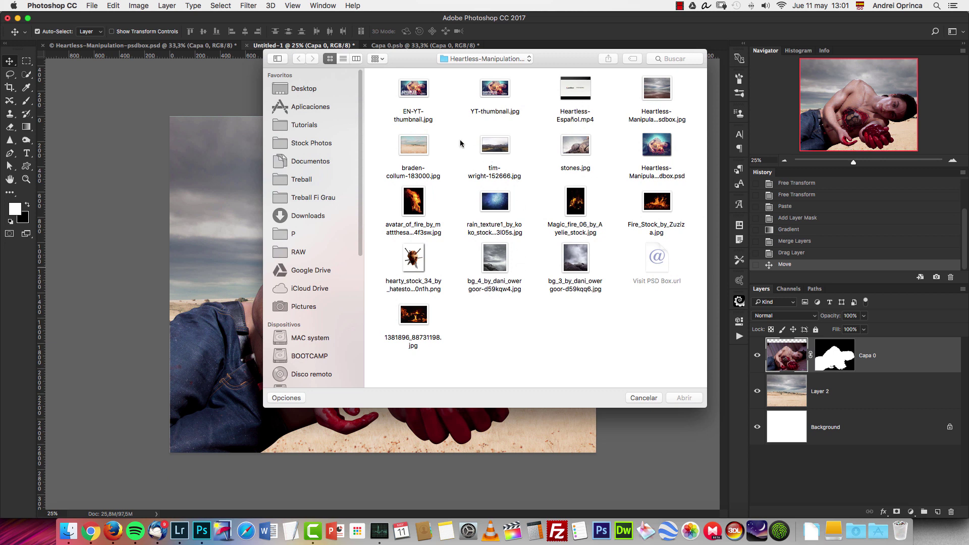
left_click(499, 259)
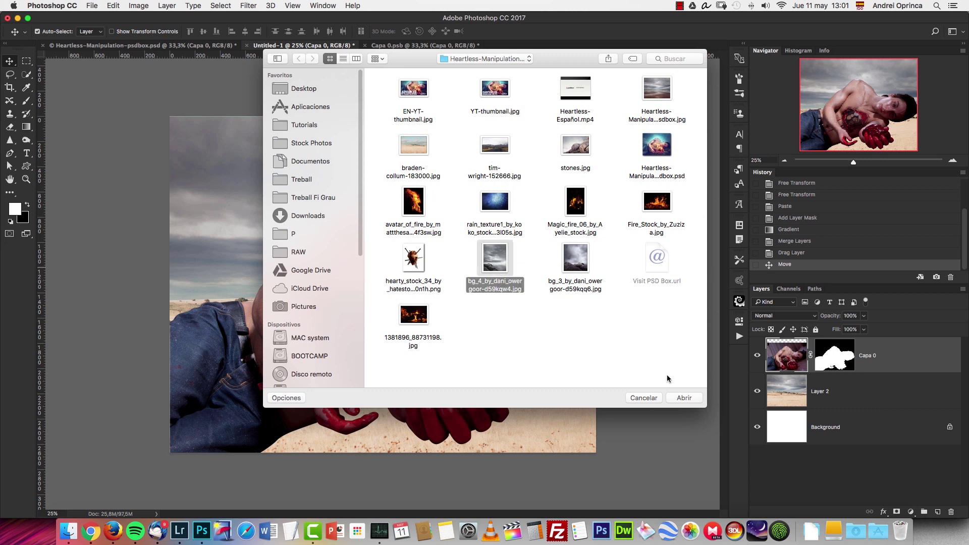
left_click(684, 398)
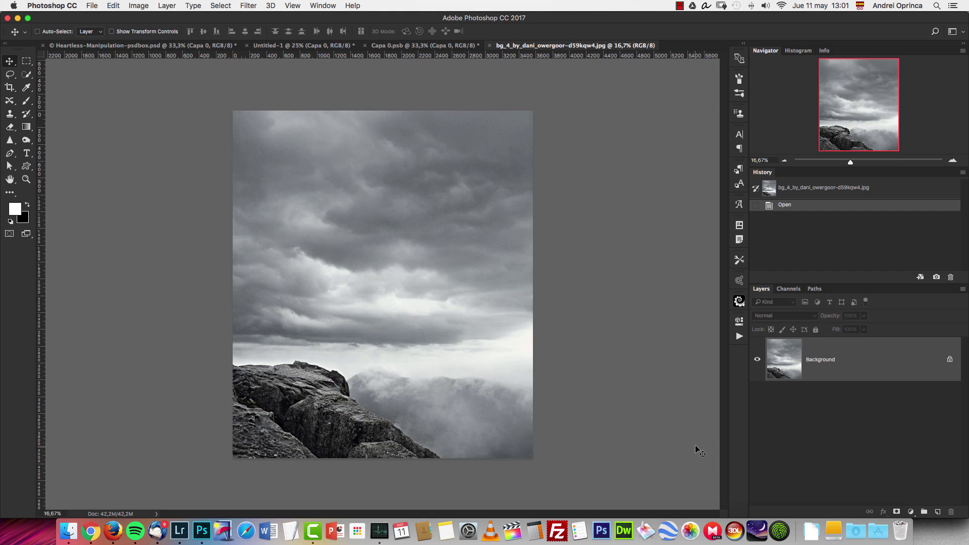
key("super+a")
key("super+x")
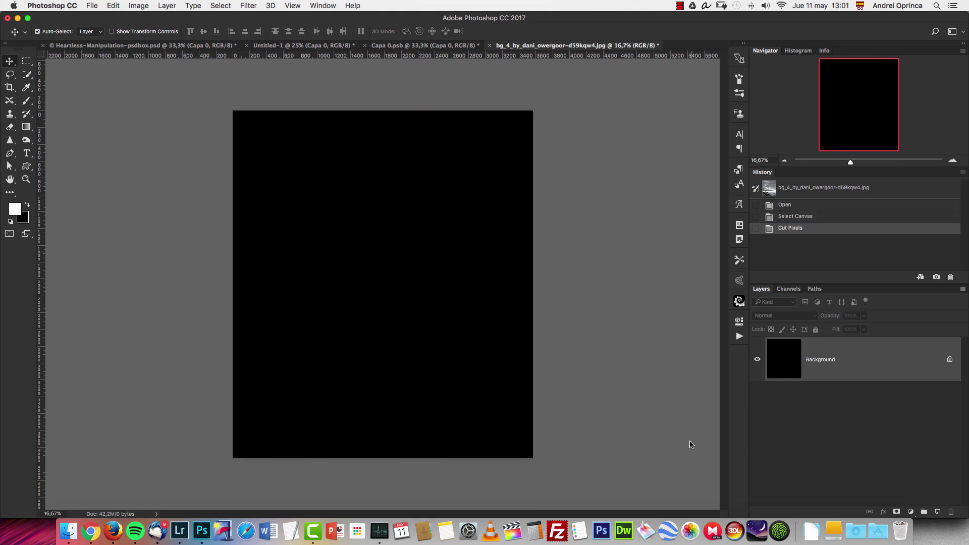
key("super+w")
left_click(469, 185)
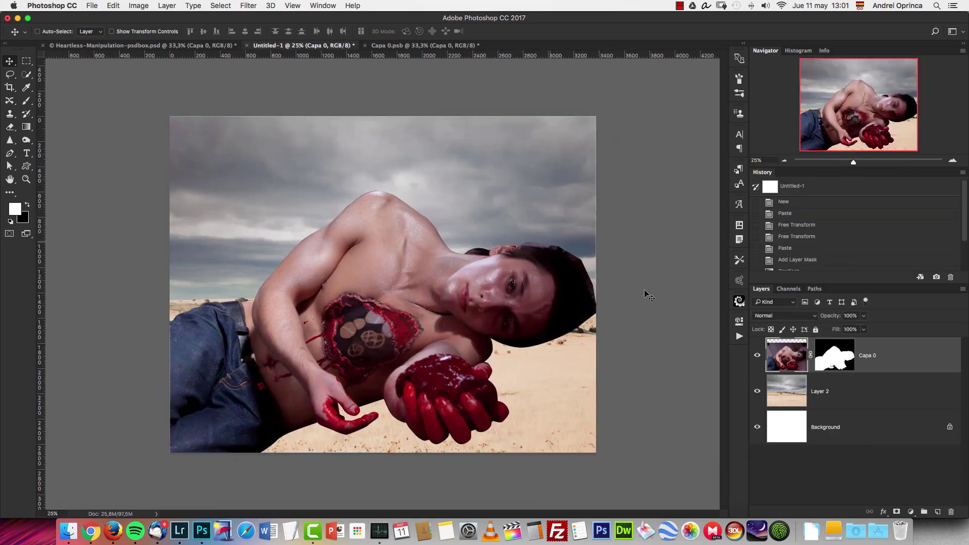
left_click(830, 393)
key("super+v")
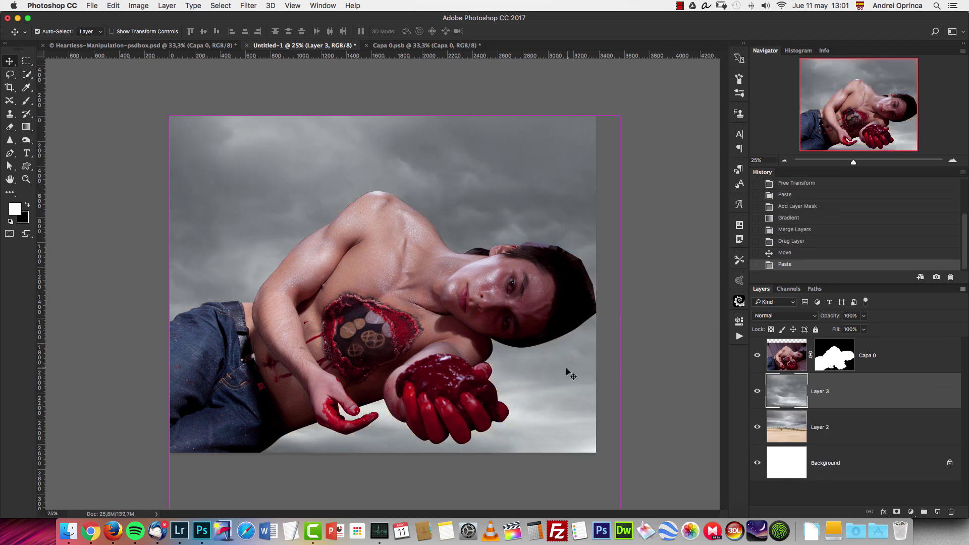
Move Layer 3 up and to the right with Free Transform so its rocks fill the lower-right corner behind the man.
key("super+t")
left_click_drag(519, 404, 511, 248)
left_click_drag(561, 173, 767, 242)
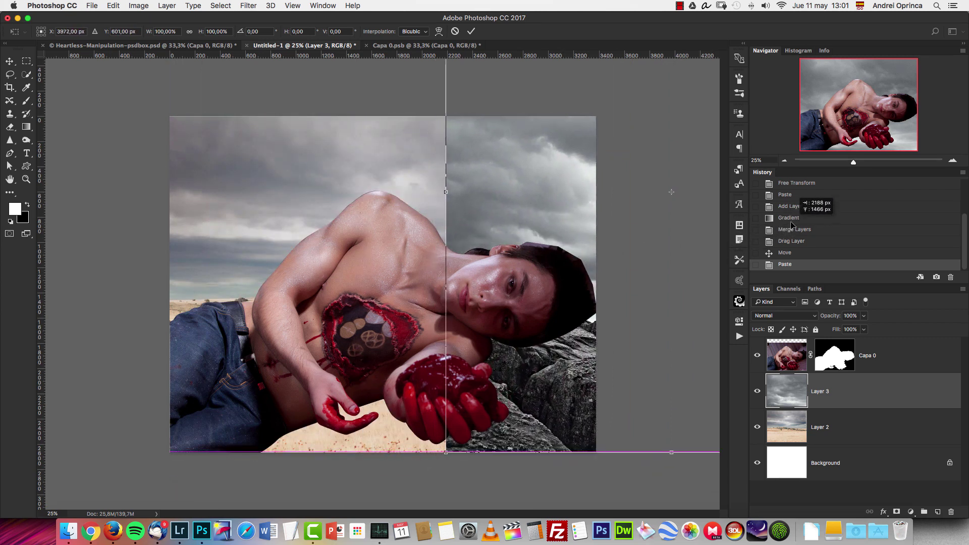
key("Return")
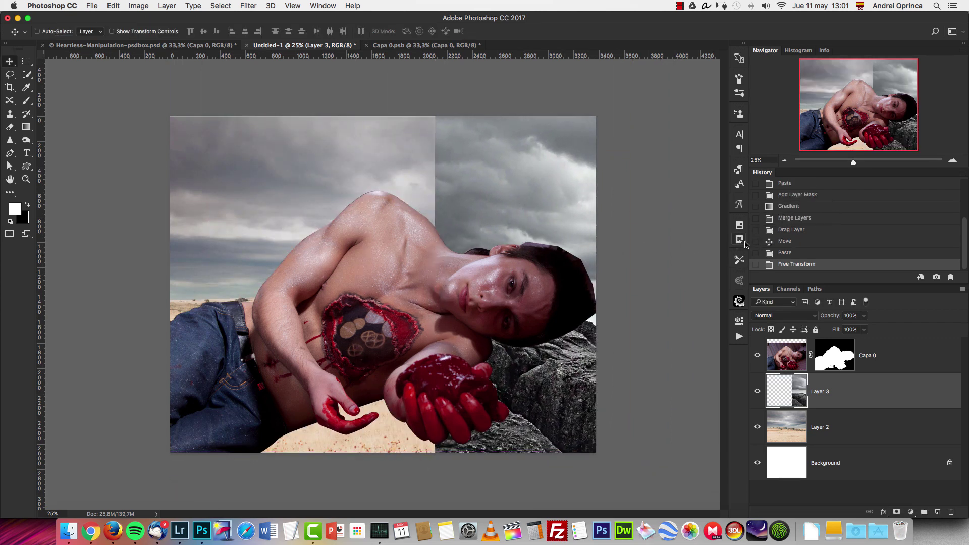
Cut the bg_3_by_dani_owergoor-d59kqq6.jpg photo, paste it above Layer 3 in Untitled-1, and place its rocks beneath the man.
key("super+o")
left_click(575, 258)
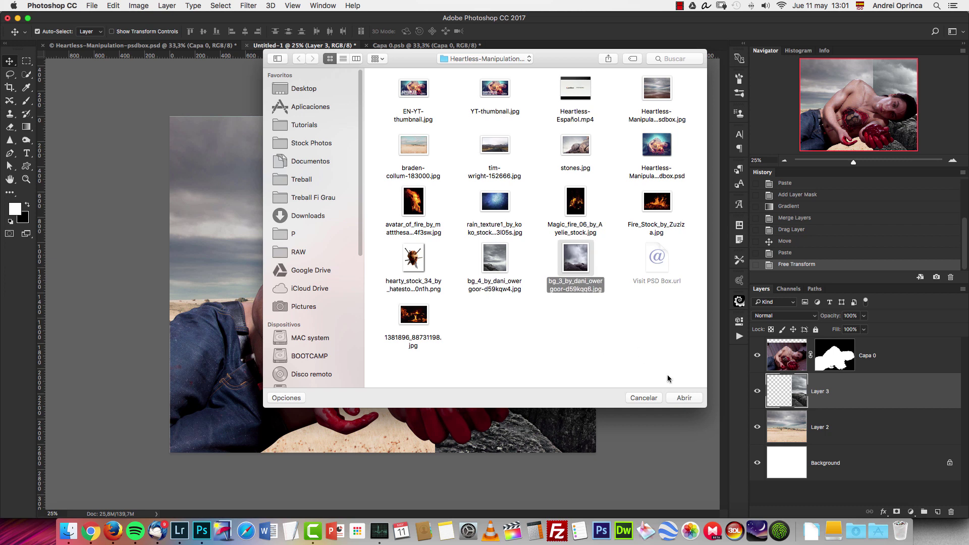
left_click(695, 403)
key("super+a")
key("super+x")
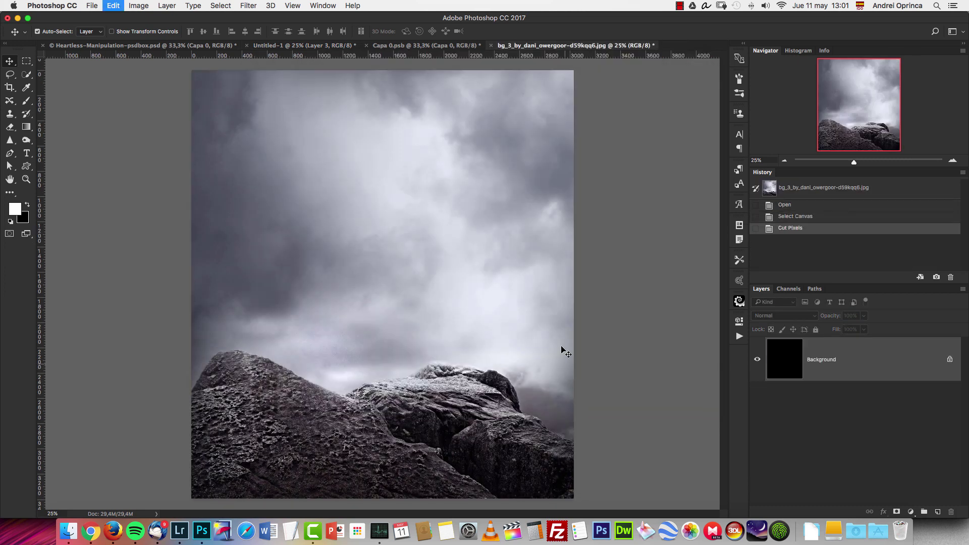
key("super+w")
key("super+d")
key("super+v")
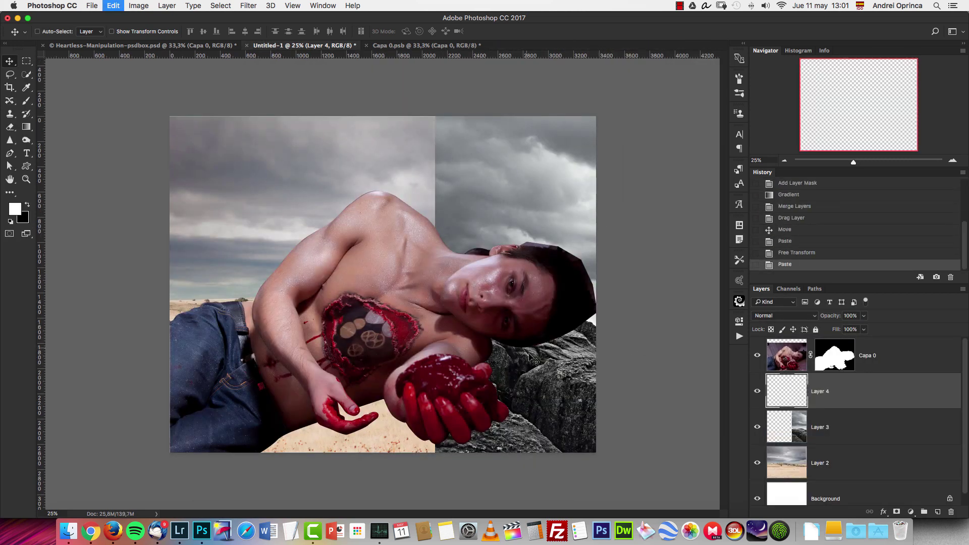
left_click_drag(479, 366, 523, 358)
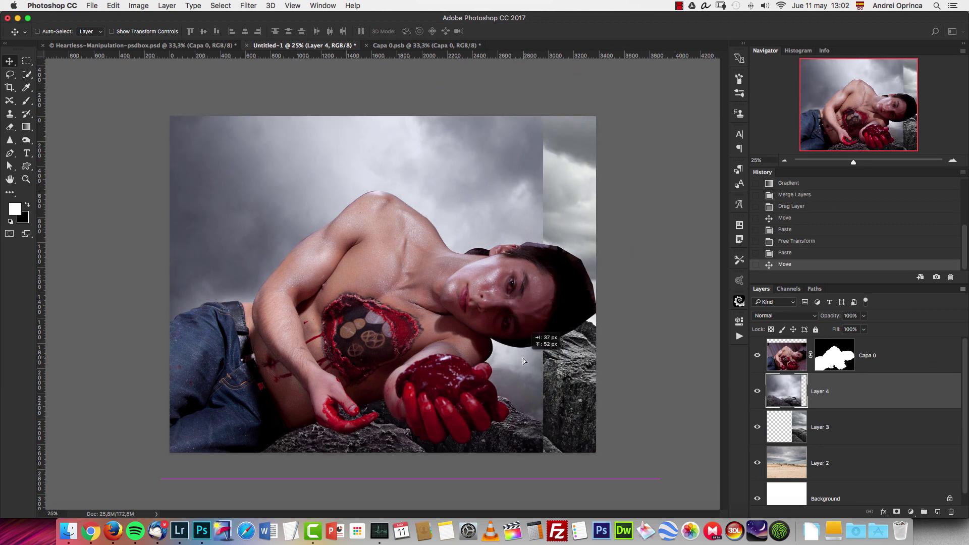
key("Escape")
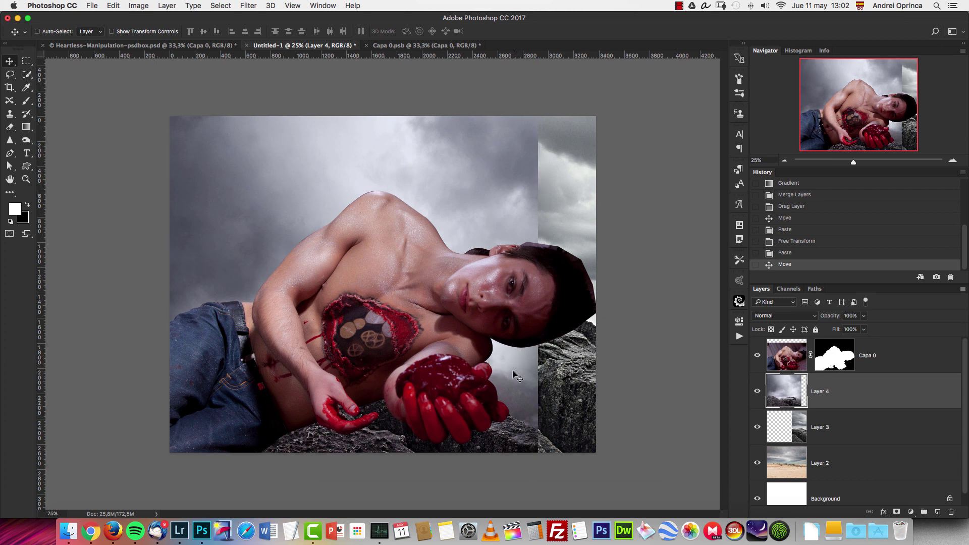
Add a mask to Layer 4 and fade out its sky with a reversed upward linear gradient, keeping the rocks.
left_click(897, 512)
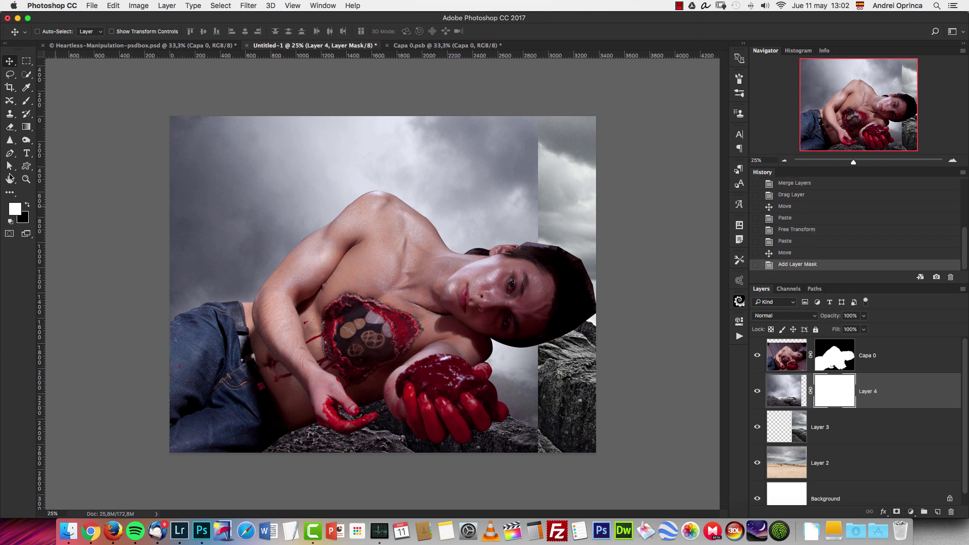
left_click(27, 129)
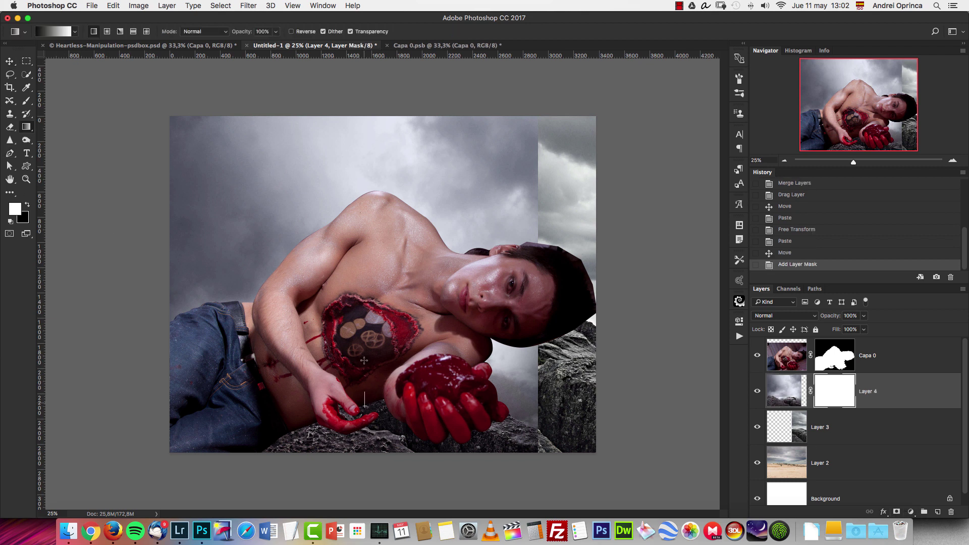
left_click_drag(365, 385, 362, 321)
key("super+z")
left_click(292, 32)
left_click_drag(383, 380, 384, 278)
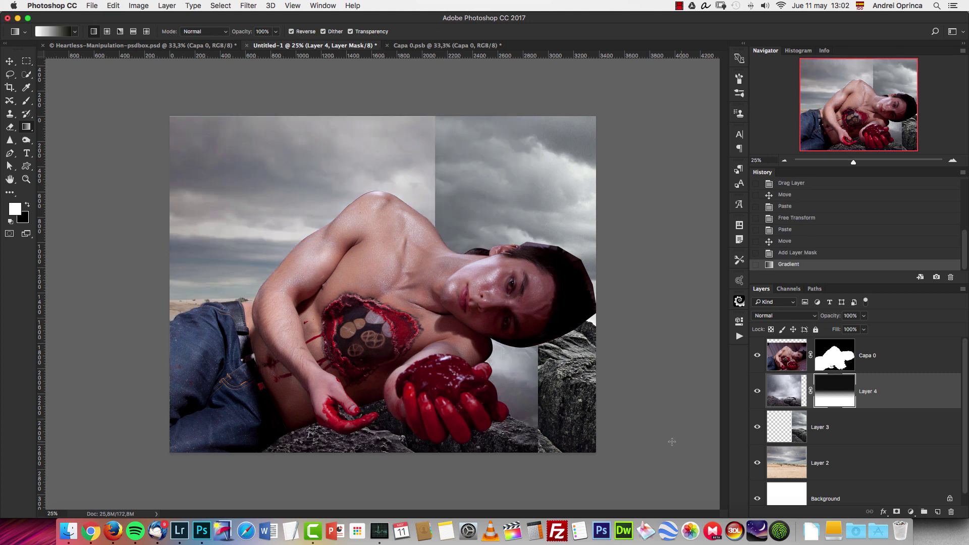
Add a mask to Layer 3 and hide its sky with a reversed diagonal gradient, keeping the lower-right rocks.
left_click(851, 434)
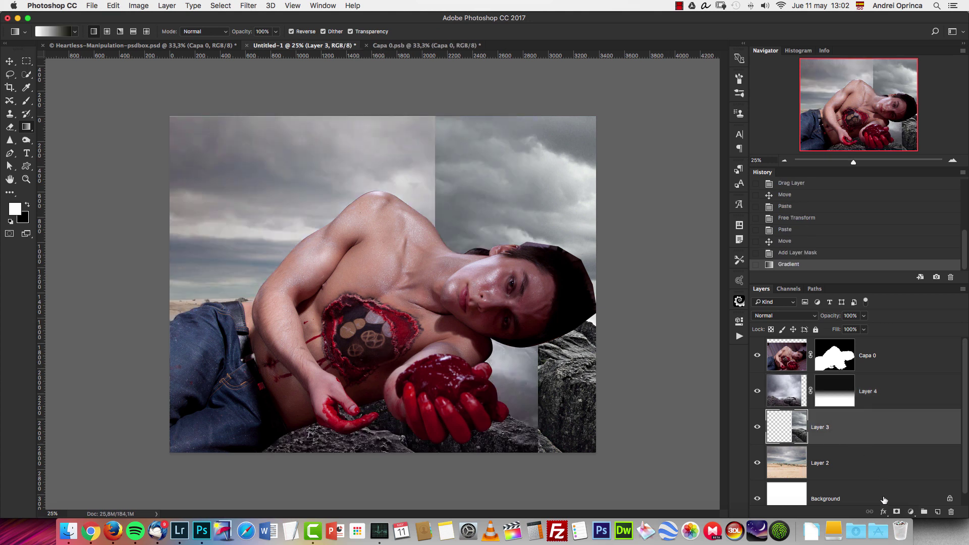
left_click(897, 512)
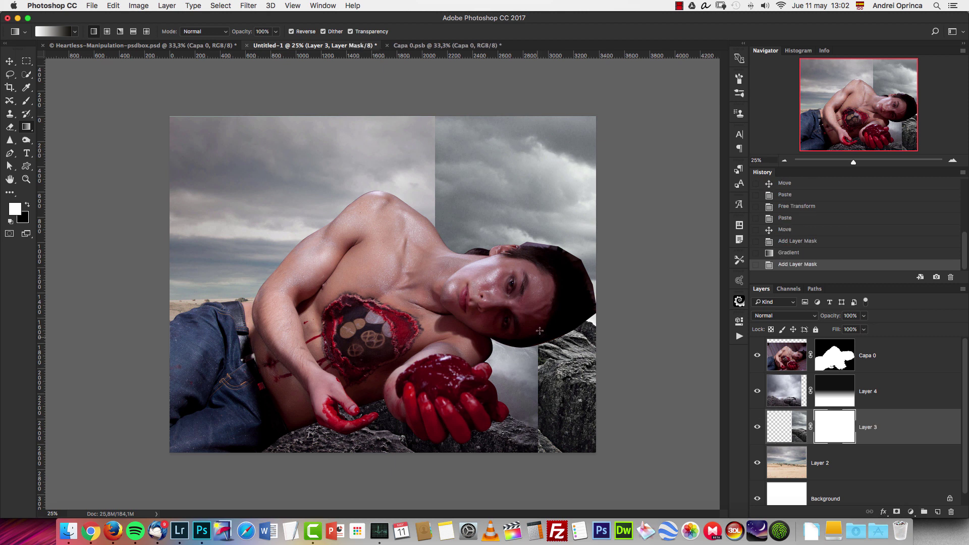
left_click_drag(526, 196, 522, 157)
left_click_drag(507, 311, 508, 271)
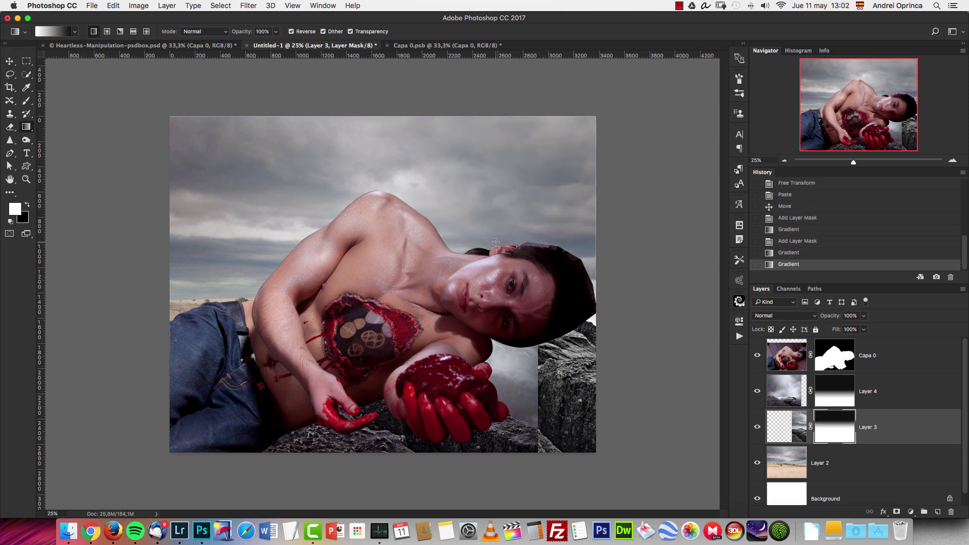
left_click_drag(538, 316, 506, 254)
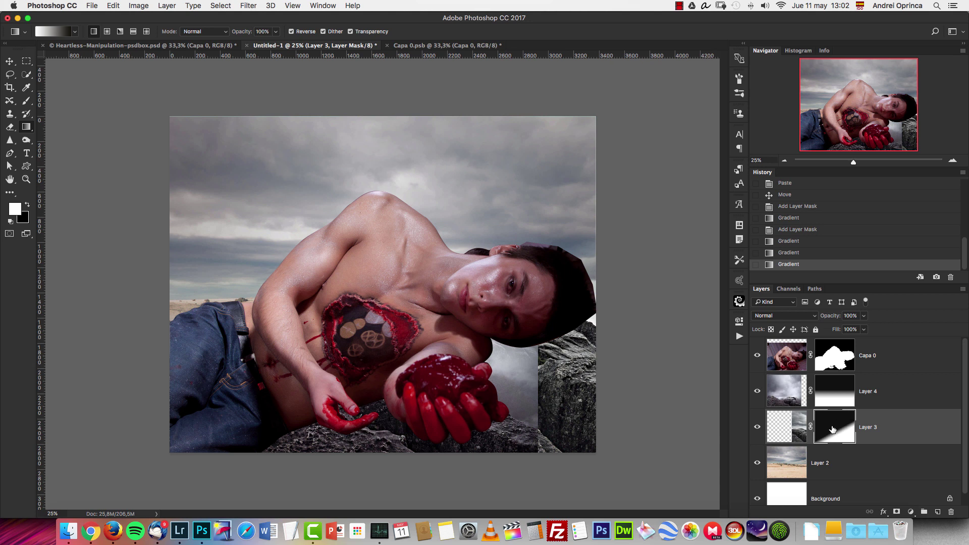
Paint black on the Layer 4 mask with the Brush at size 250 to hide the hard seam beside the man's hand.
key("b")
left_click(835, 399)
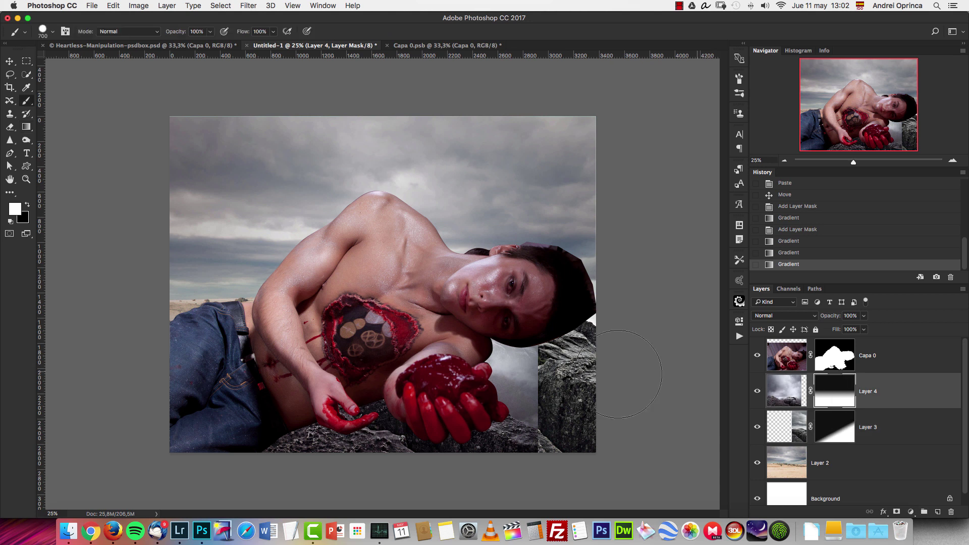
left_click(757, 394)
left_click(757, 393)
left_click(525, 357)
left_click(524, 360)
right_click(522, 189)
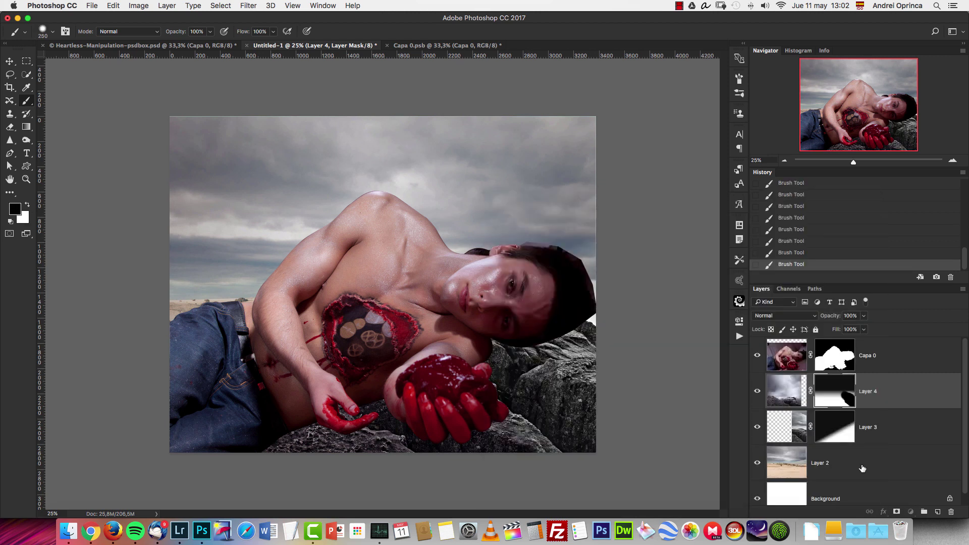
Group Layer 4, Layer 3 and Layer 2, and name the group BG.
left_click(863, 468, "shift")
key("super+g")
double_click(795, 380)
type("BG")
key("Return")
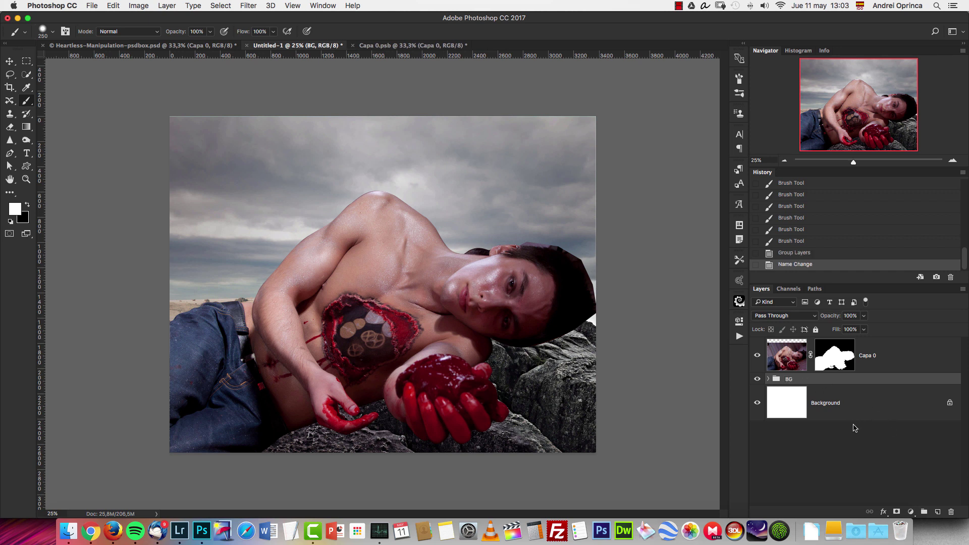
Apply a Gaussian Blur to Layer 2 inside the BG group and adjust the blurred layer with Free Transform.
left_click(770, 380)
left_click(836, 477)
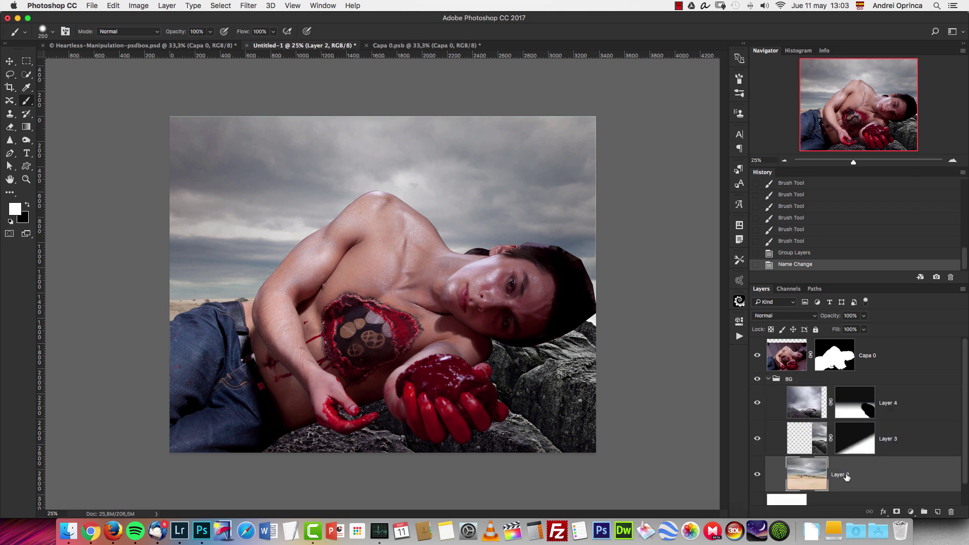
left_click(757, 475)
left_click(757, 475)
left_click(249, 5)
mouse_move(271, 128)
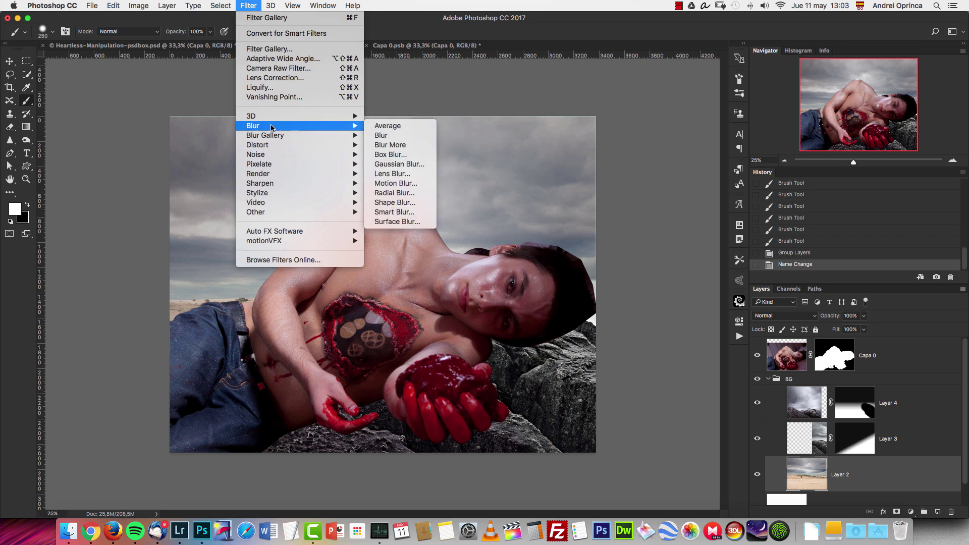
left_click(399, 164)
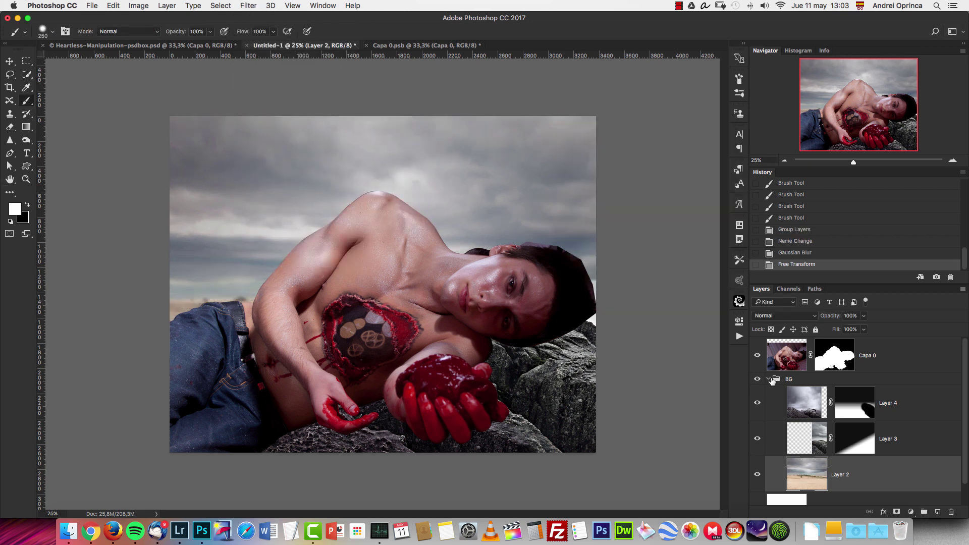
left_click(779, 381)
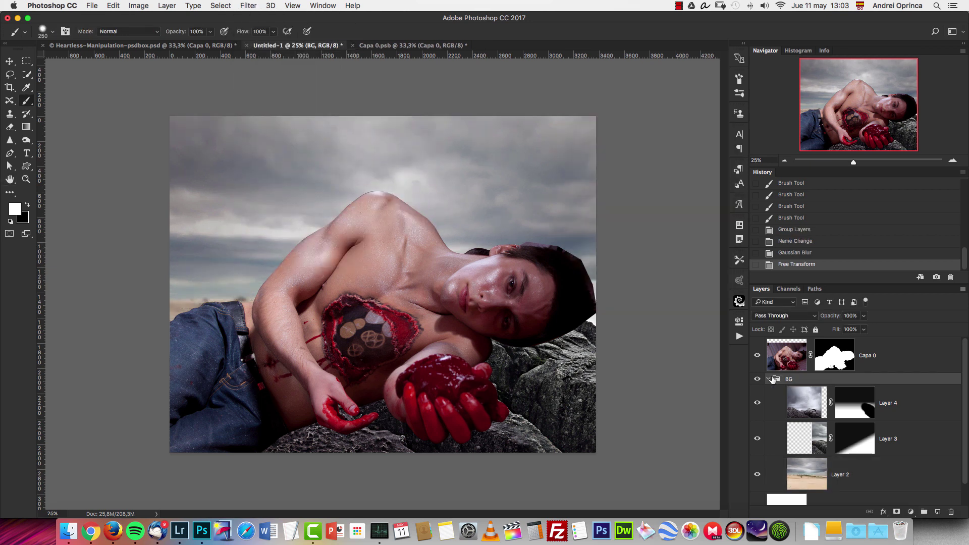
left_click(769, 379)
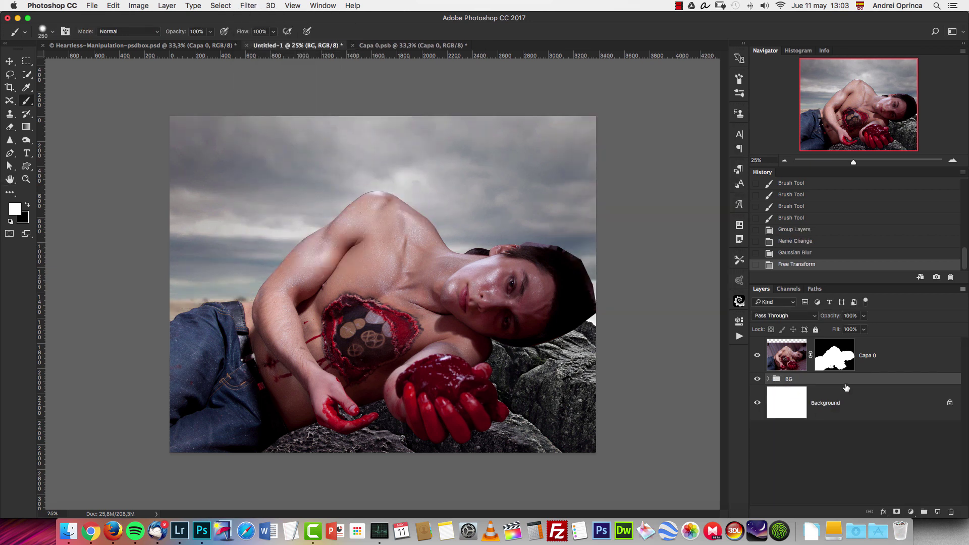
Switch to Heartless-Manipulation-psdbox.psd to examine the colours and lighting of the finished composition.
left_click(909, 511)
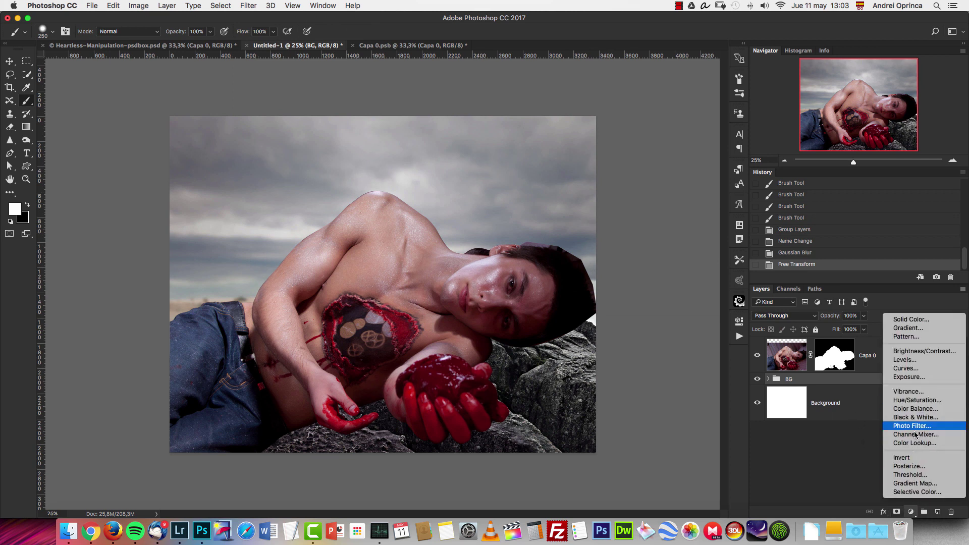
left_click(174, 48)
left_click(195, 49)
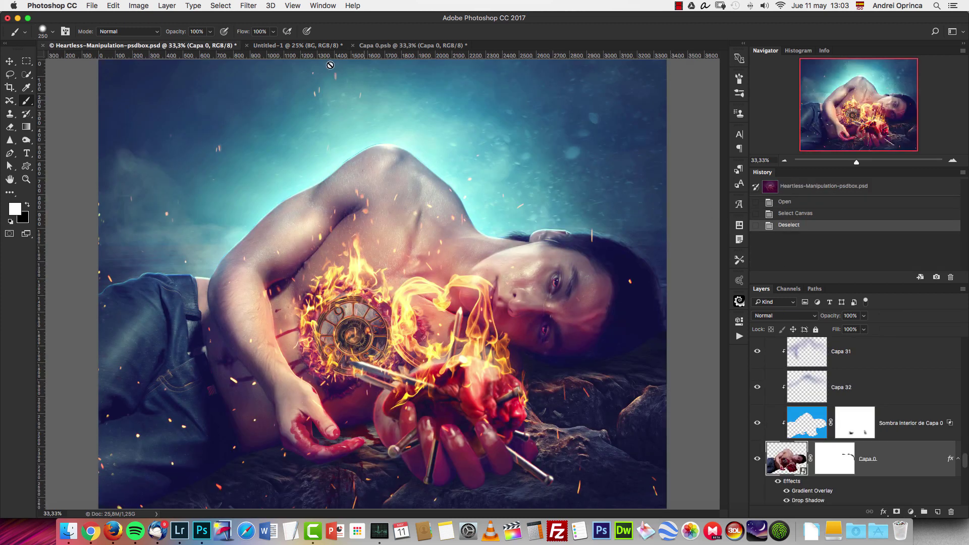
Close Capa 0.psb without saving its changes and return to the Untitled-1 document.
left_click(360, 48)
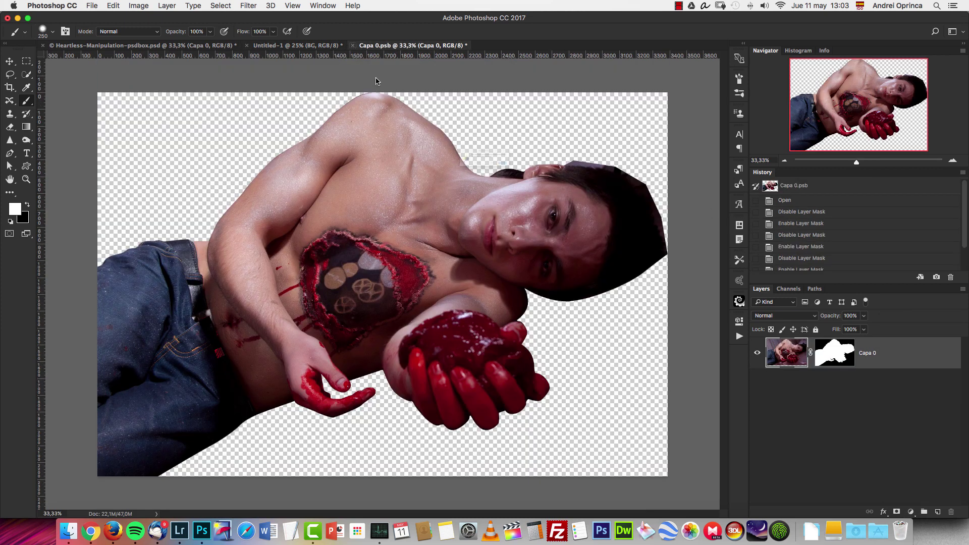
key("super+w")
left_click(449, 182)
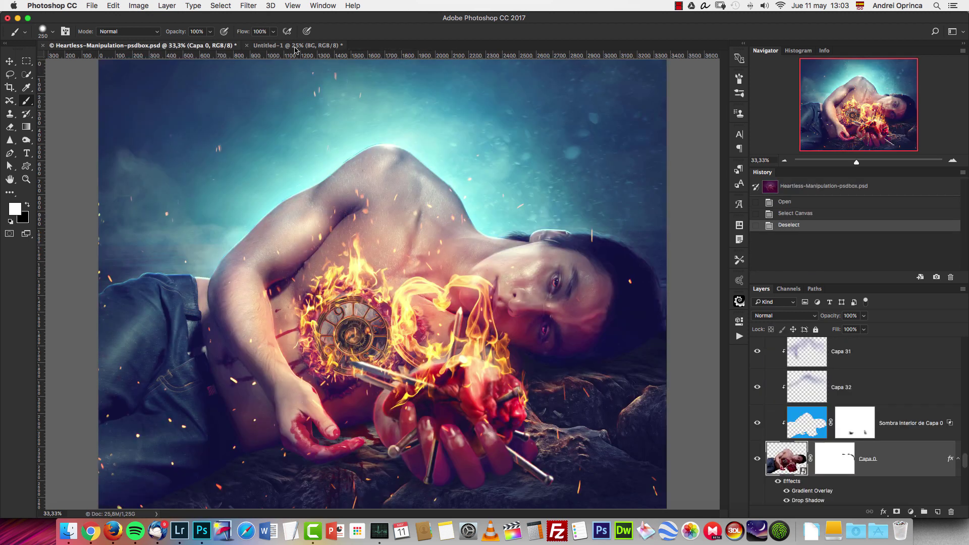
left_click(295, 46)
Add a Color Lookup adjustment layer above the BG group using the Moonlight.3DL LUT, and set its opacity to 68%.
left_click(911, 512)
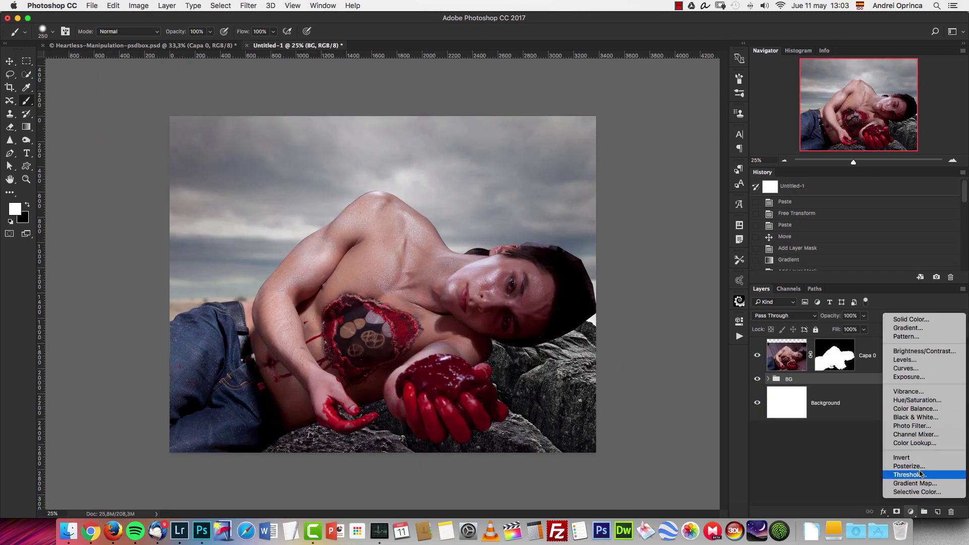
left_click(916, 443)
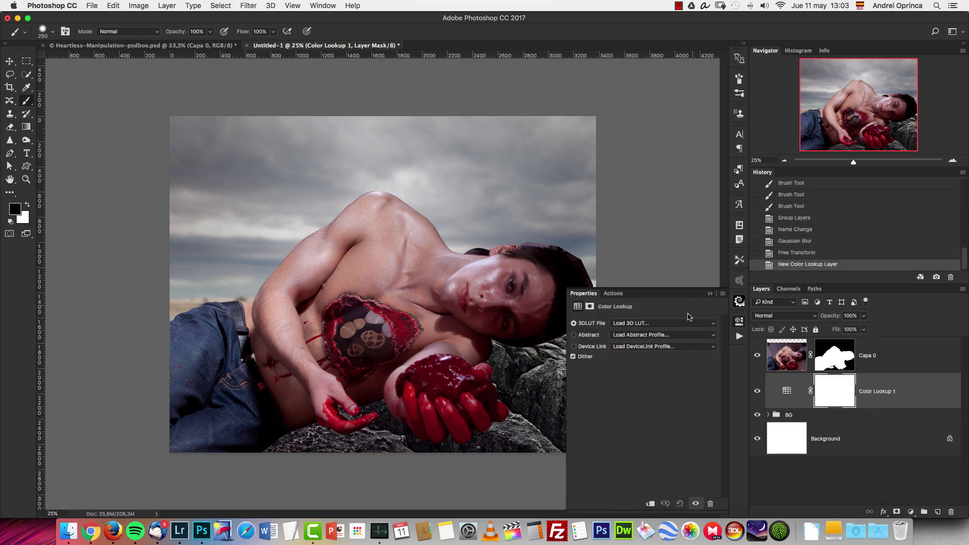
left_click(678, 324)
scroll(672, 380, "down", 5)
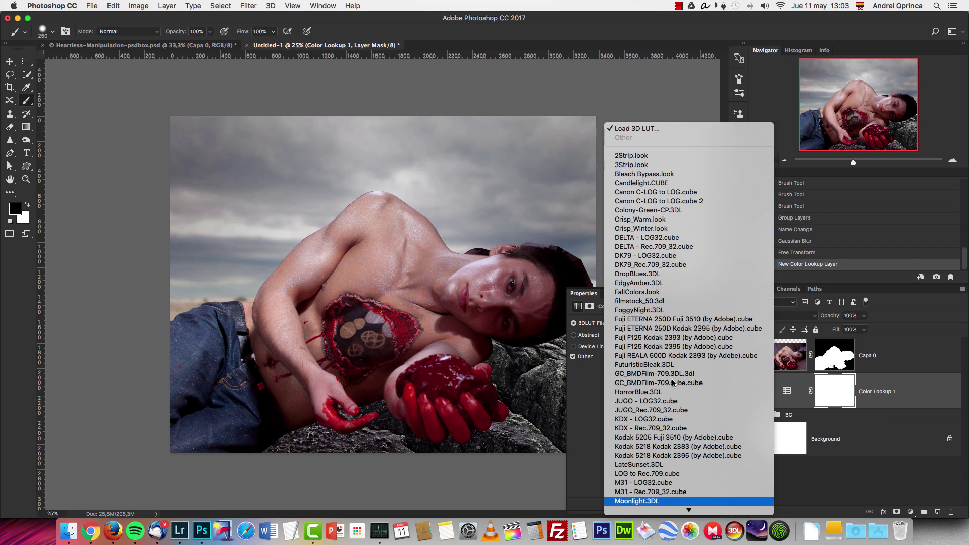
scroll(656, 455, "down", 2)
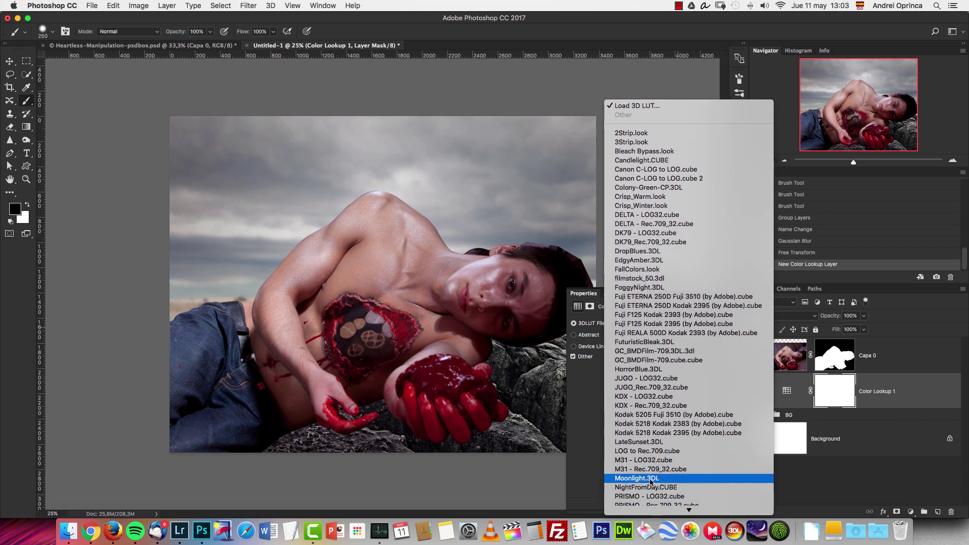
left_click(651, 480)
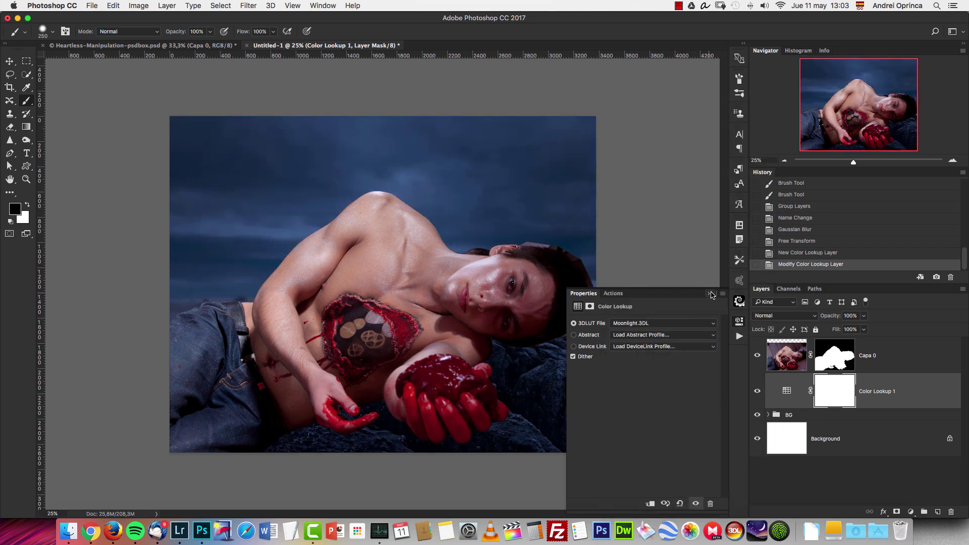
left_click(711, 294)
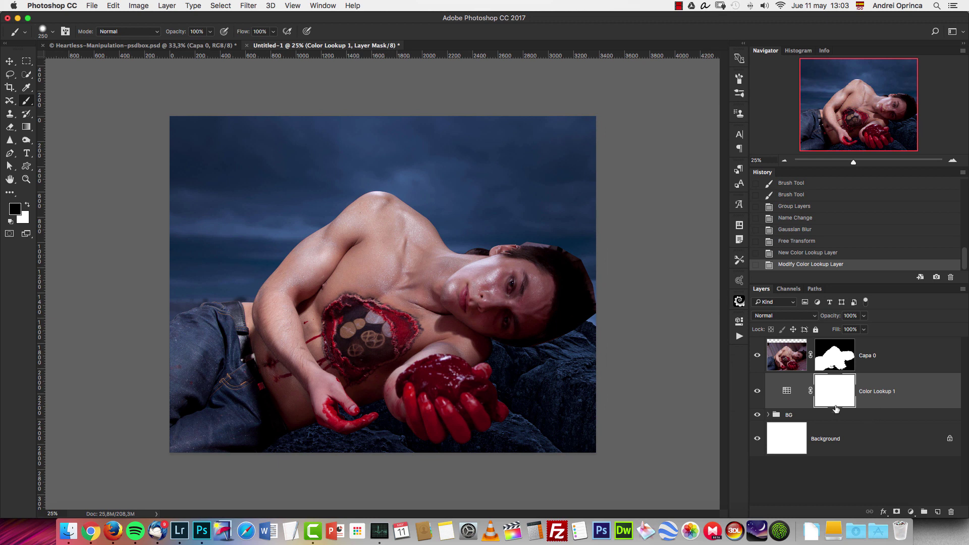
left_click(855, 317)
type("68")
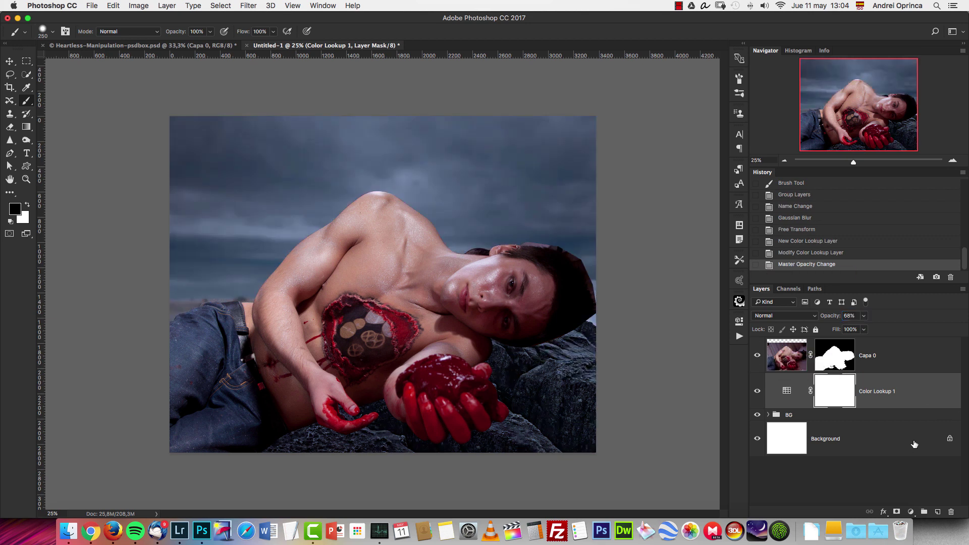
Add a Curves adjustment layer above Color Lookup 1, raise its Green channel curve slightly, and compare with the layer hidden.
left_click(911, 512)
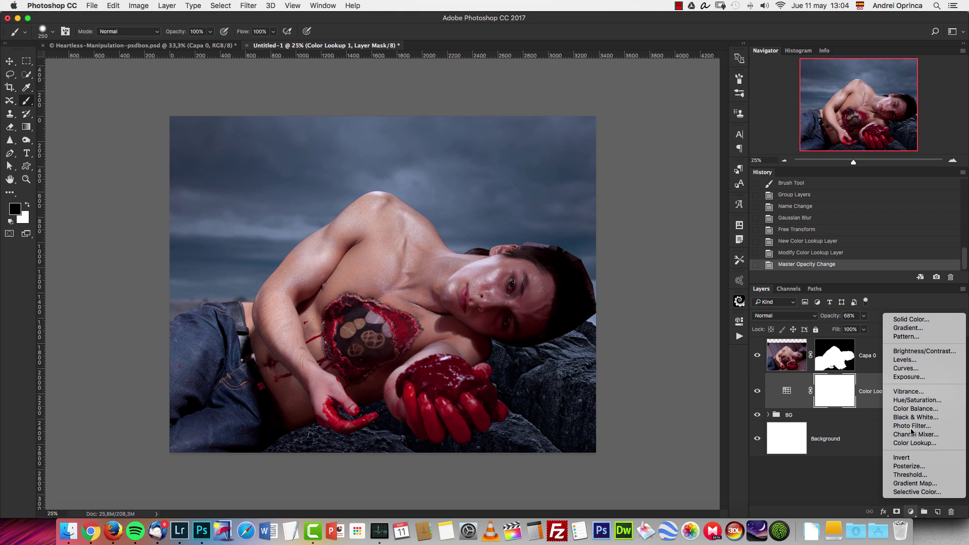
left_click(904, 369)
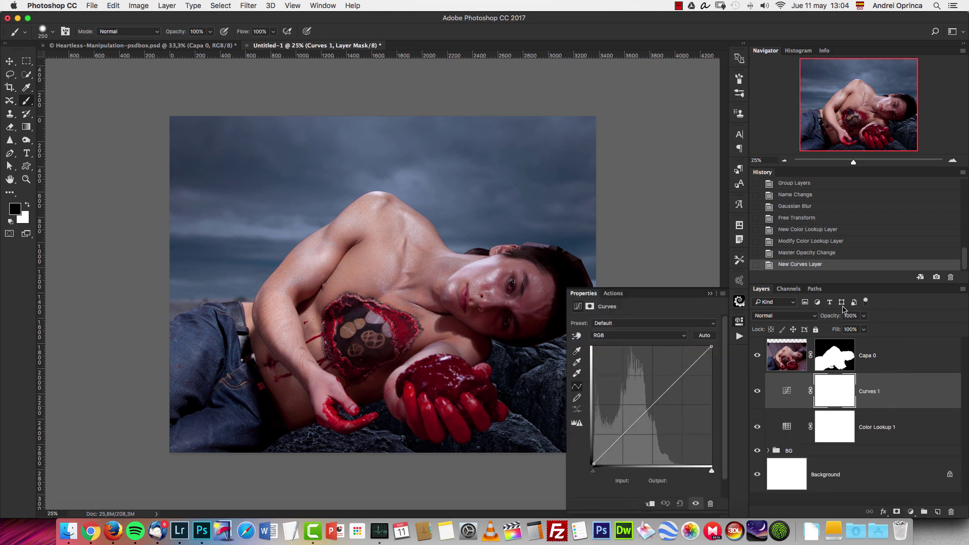
left_click(665, 335)
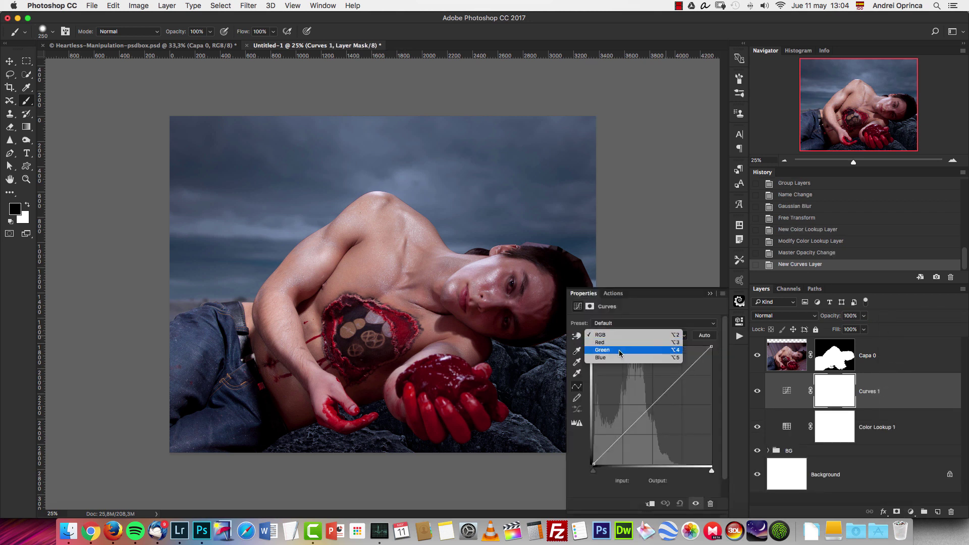
left_click(644, 354)
left_click_drag(652, 403, 666, 387)
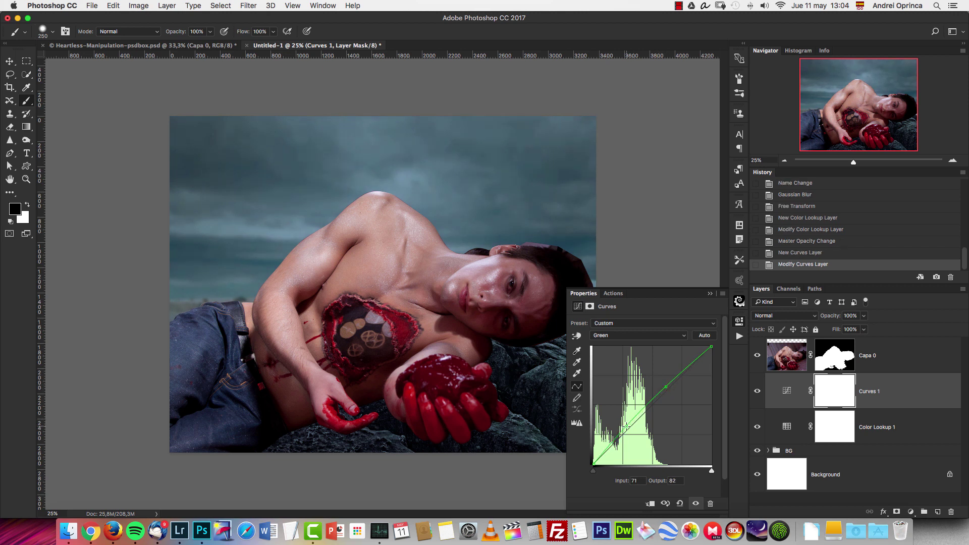
left_click(757, 393)
left_click(757, 393)
Shape the RGB curve of Curves 1 to brighten the highlights while holding down the darker tones.
left_click(623, 335)
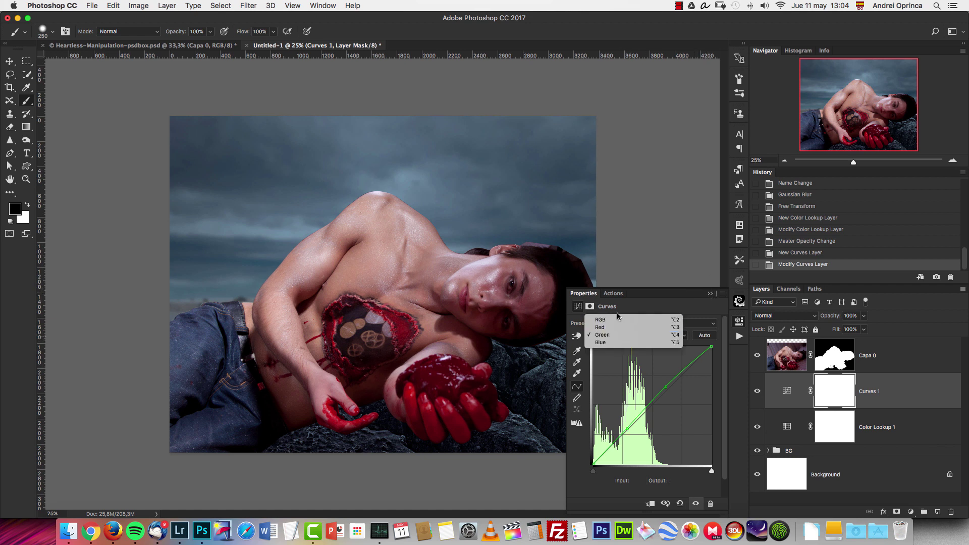
left_click(619, 322)
left_click(674, 371)
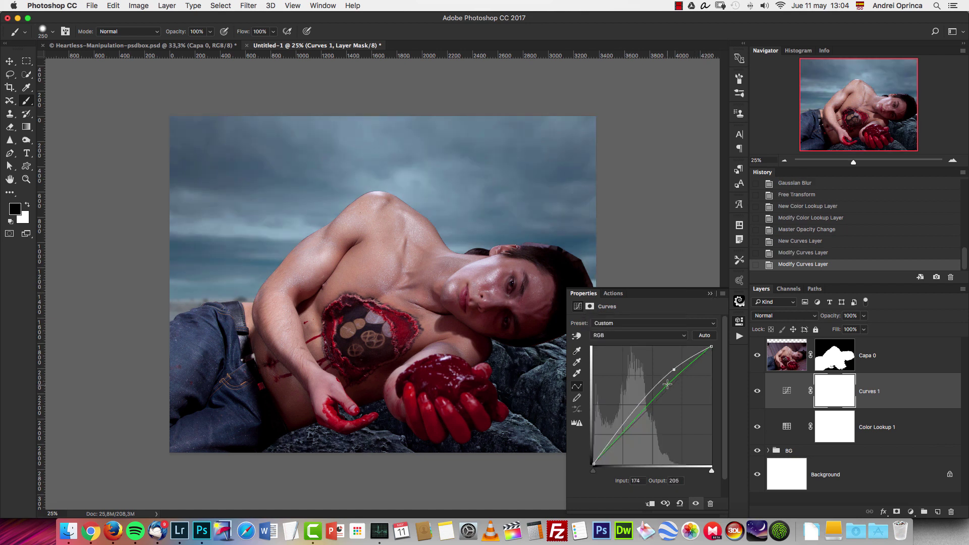
left_click_drag(676, 371, 678, 375)
left_click_drag(640, 415, 636, 422)
left_click_drag(676, 377, 676, 373)
left_click(710, 295)
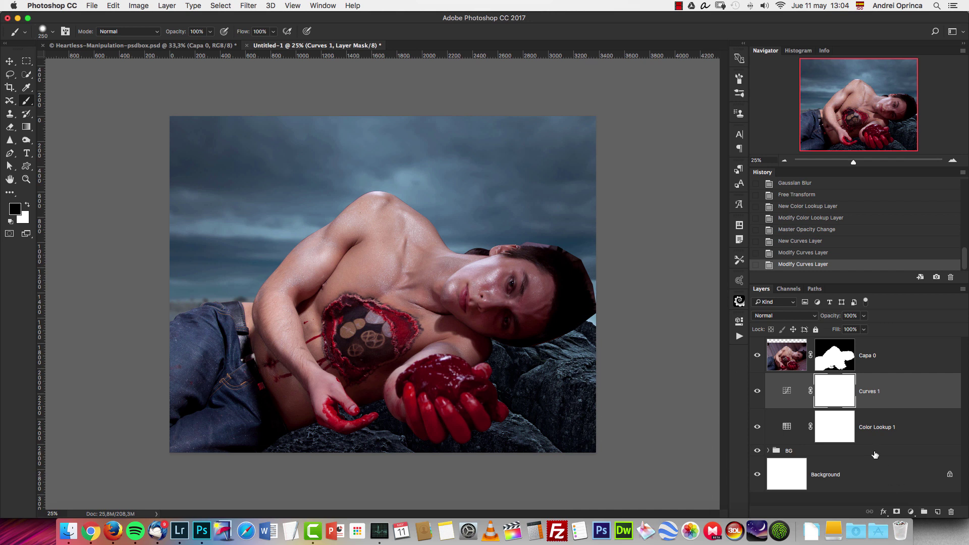
Select the BG group as the insertion point and open rain_texture1_by_koko_stock-d63l05s.jpg.
left_click(881, 428)
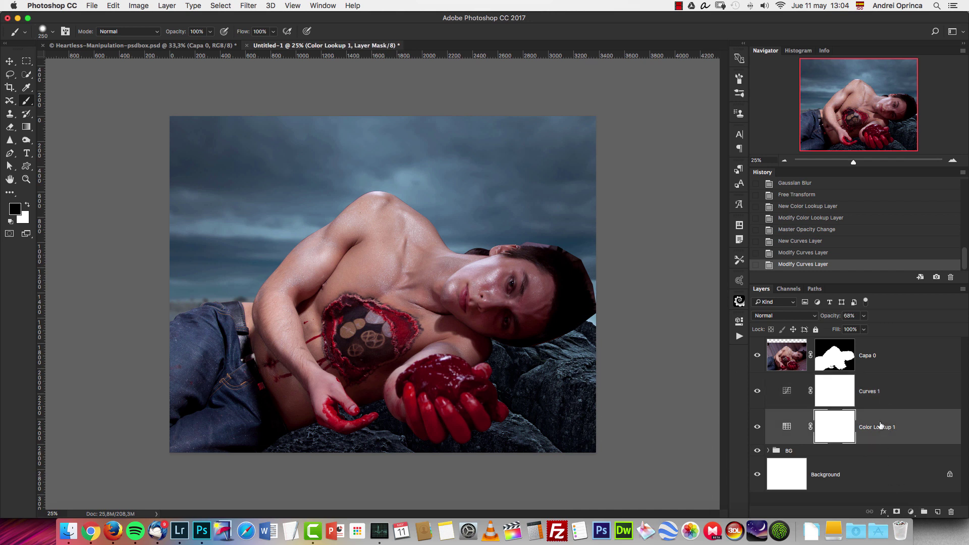
left_click(871, 451)
key("super+o")
left_click(495, 202)
left_click(684, 398)
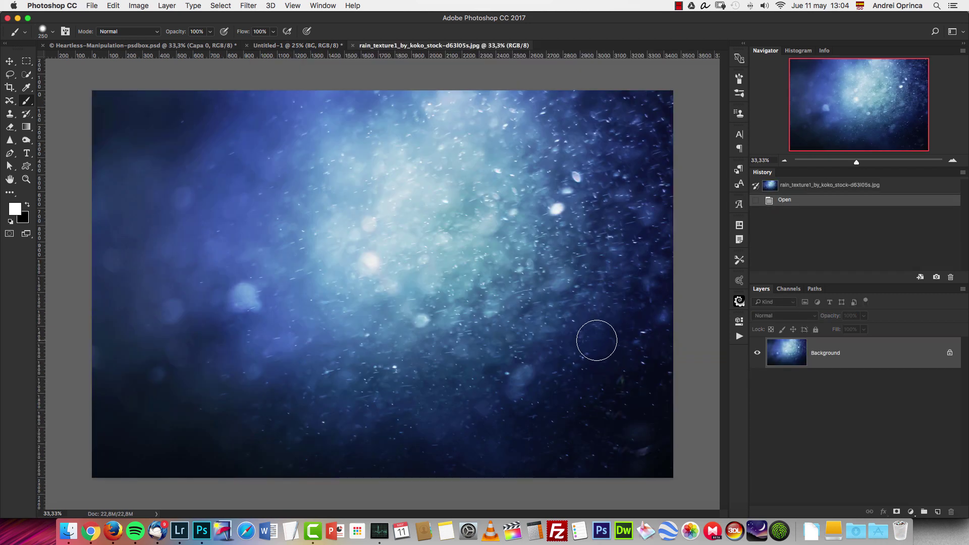
Cut the entire rain texture, close its file without saving, and paste it above the BG group in Untitled-1.
key("super+a")
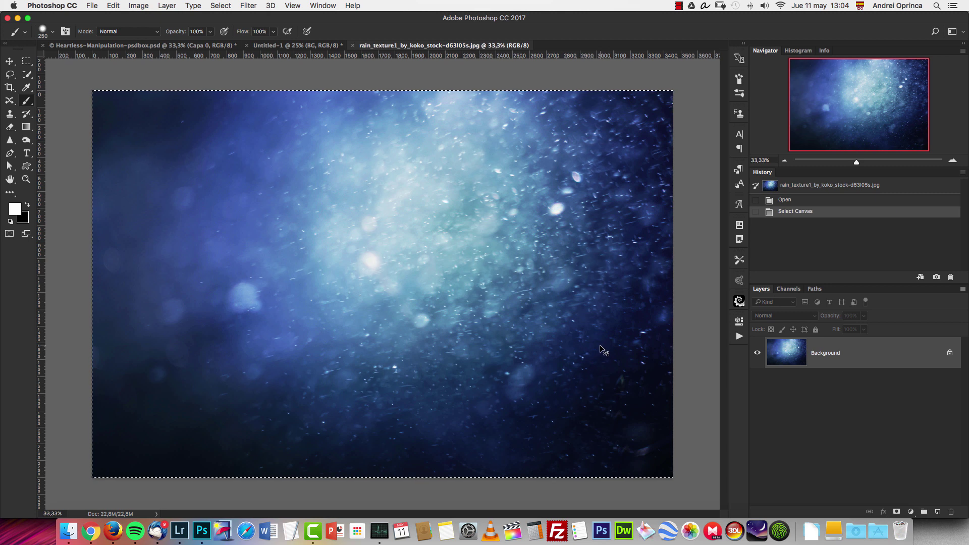
key("super+x")
key("super+w")
left_click(450, 184)
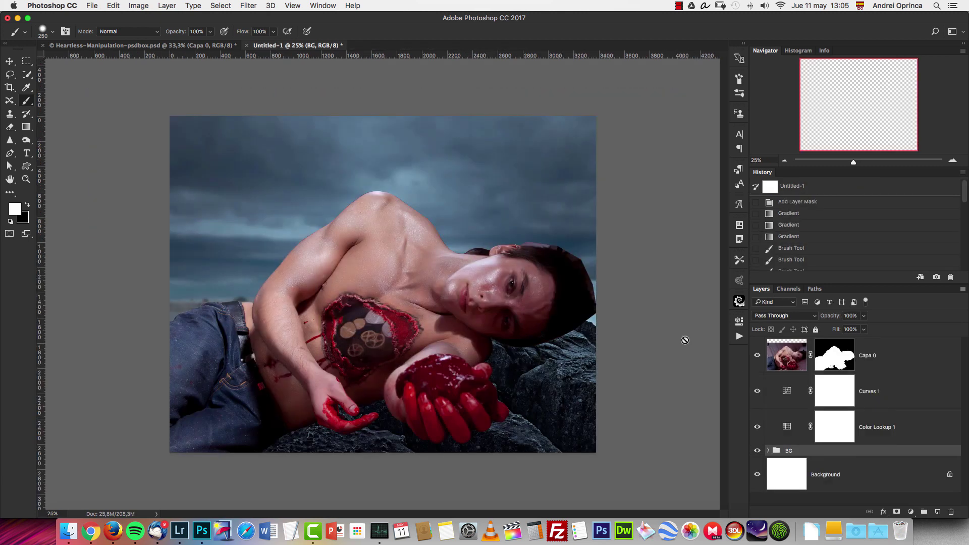
key("super+v")
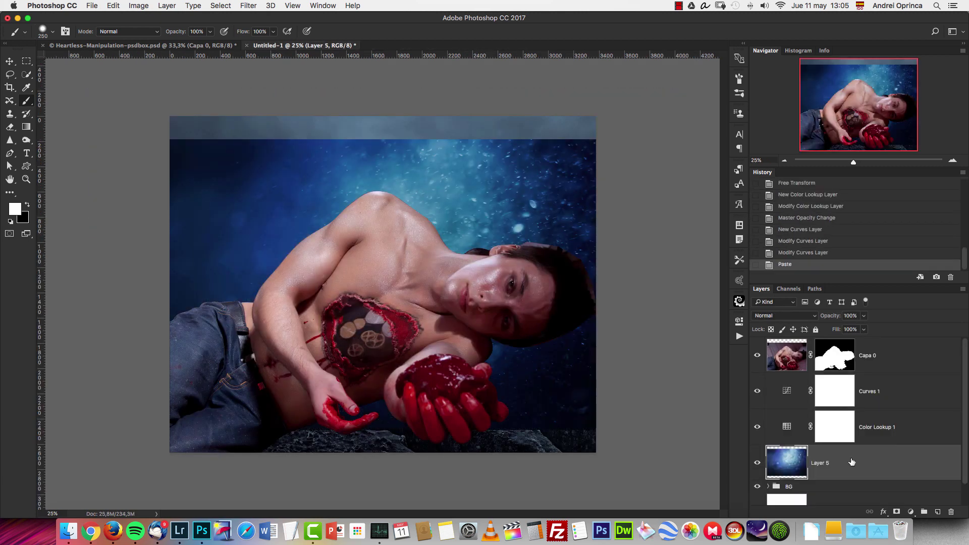
Enlarge and position the rain texture layer with Free Transform to cover the whole canvas, and desaturate it.
key("super+t")
left_click_drag(606, 140, 647, 111)
left_click_drag(591, 182, 589, 189)
key("Return")
key("b")
key("super+shift+u")
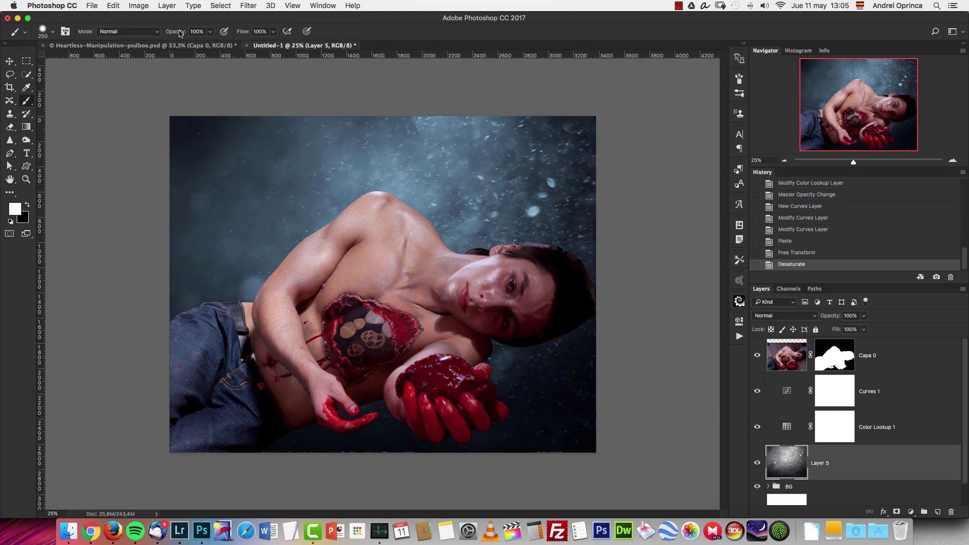
left_click(142, 7)
mouse_move(172, 33)
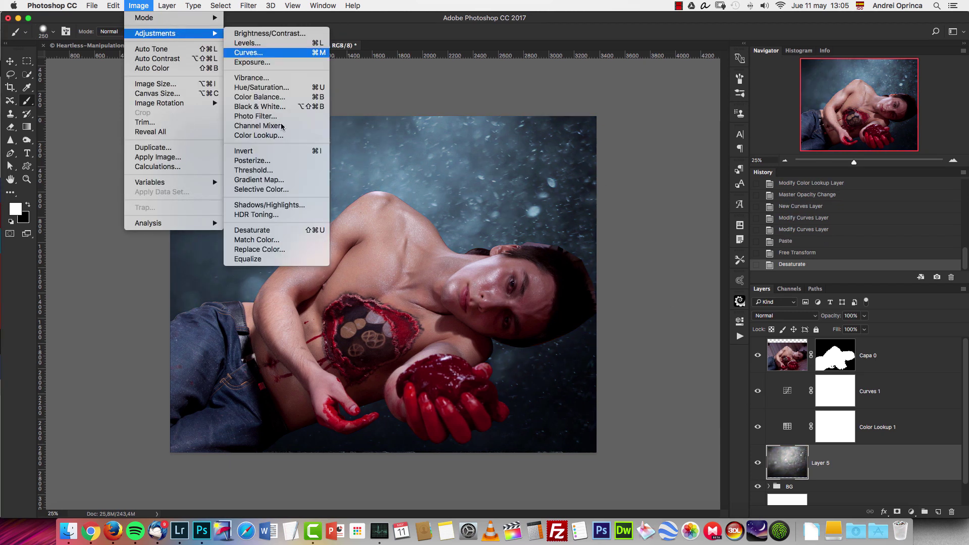
left_click(861, 454)
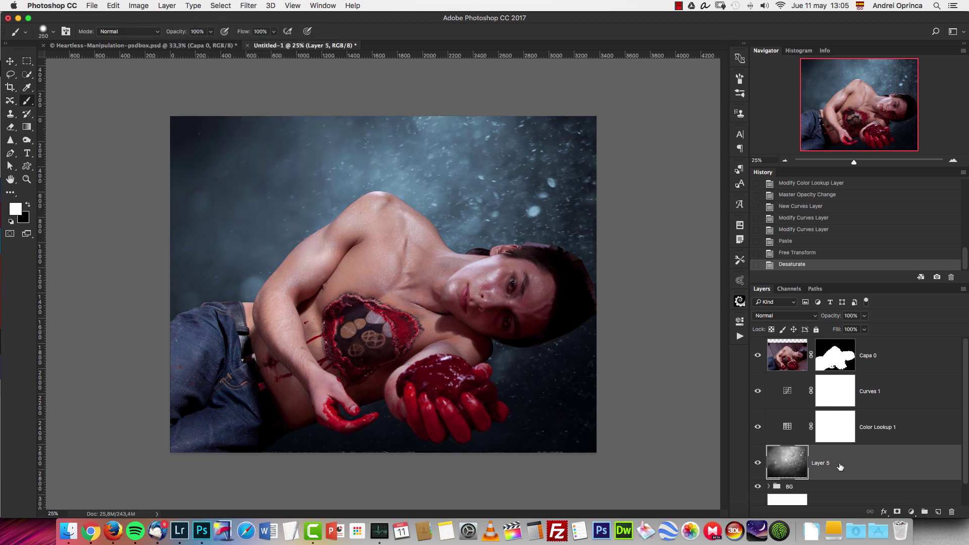
Set the rain texture layer's blend mode to Overlay and compare the image with the layer hidden and shown.
left_click(796, 315)
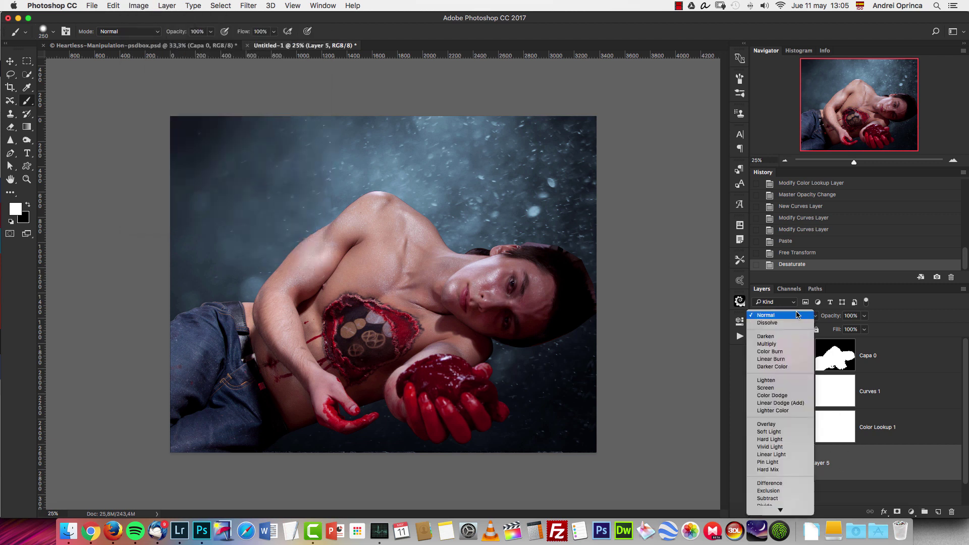
left_click(782, 426)
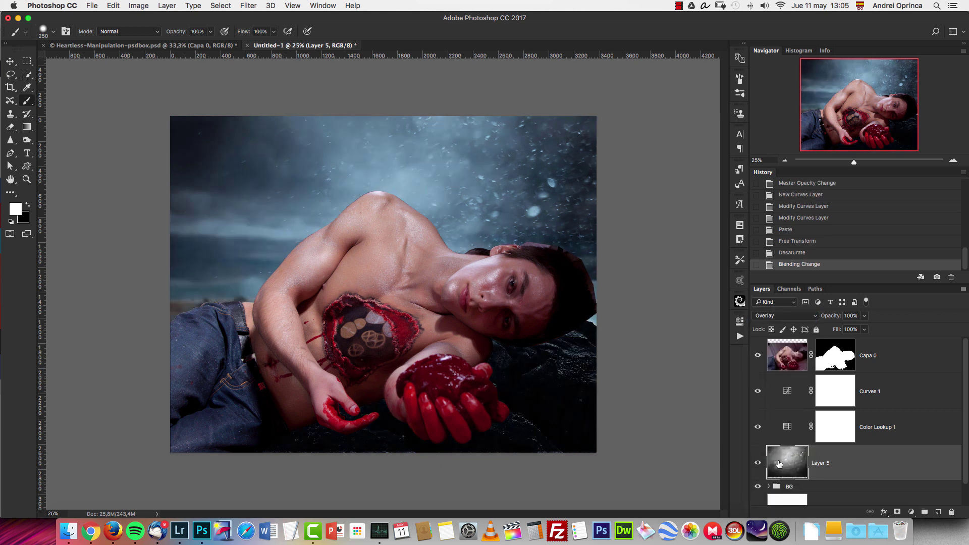
left_click(758, 463)
left_click(758, 463)
Add a mask to the rain texture layer, fade out its lower part over the rocks with a vertical gradient, and compare without the mask.
left_click(897, 513)
key("x")
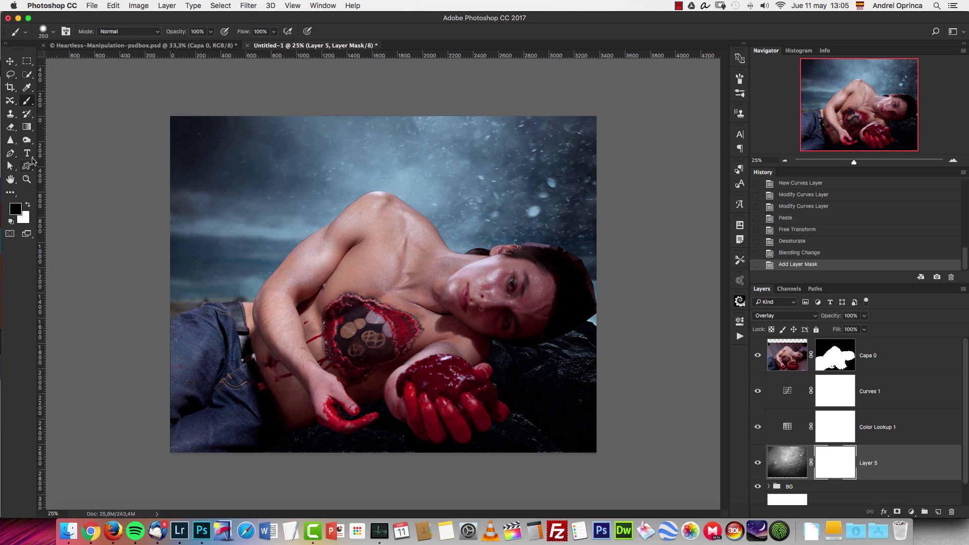
left_click(26, 127)
left_click_drag(423, 269, 424, 378)
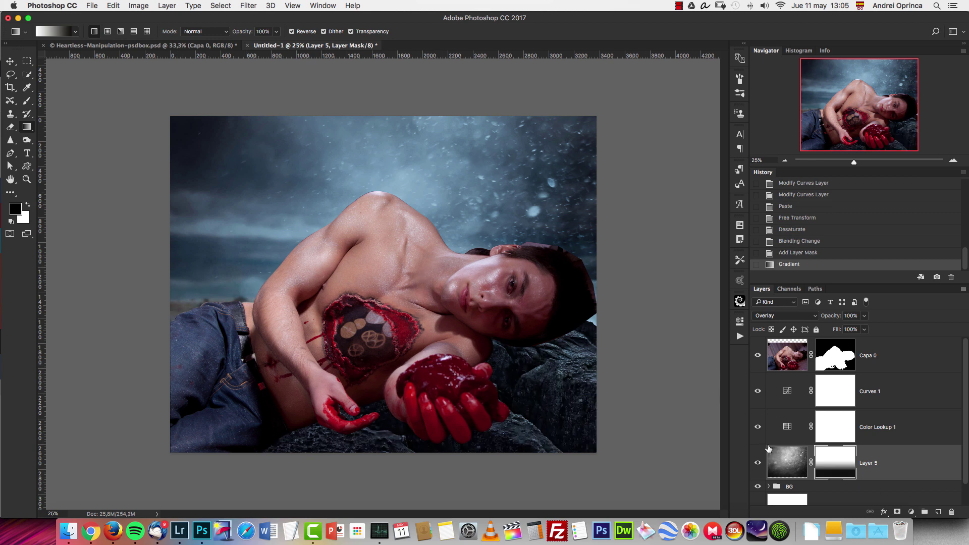
left_click(833, 459, "shift")
left_click(835, 461, "shift")
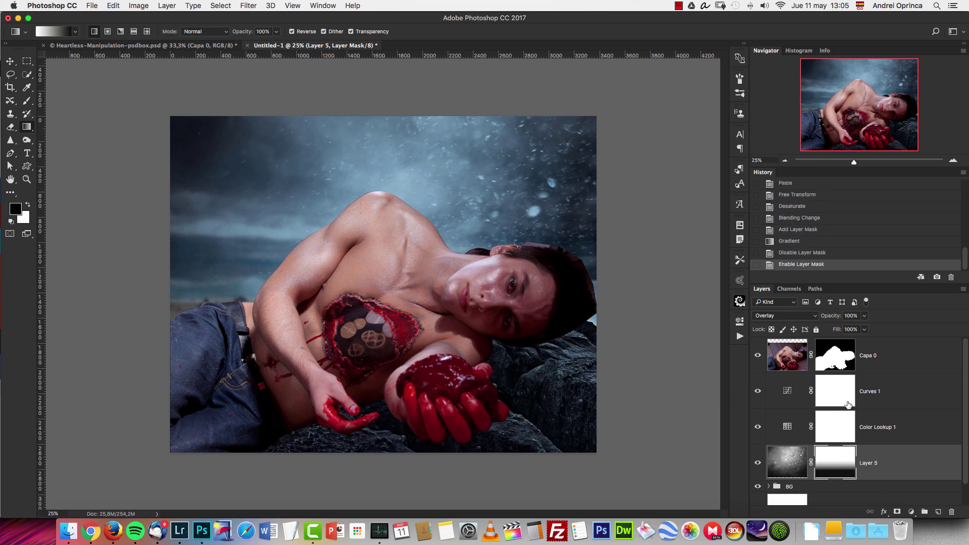
left_click(837, 465, "shift")
left_click(837, 465, "shift")
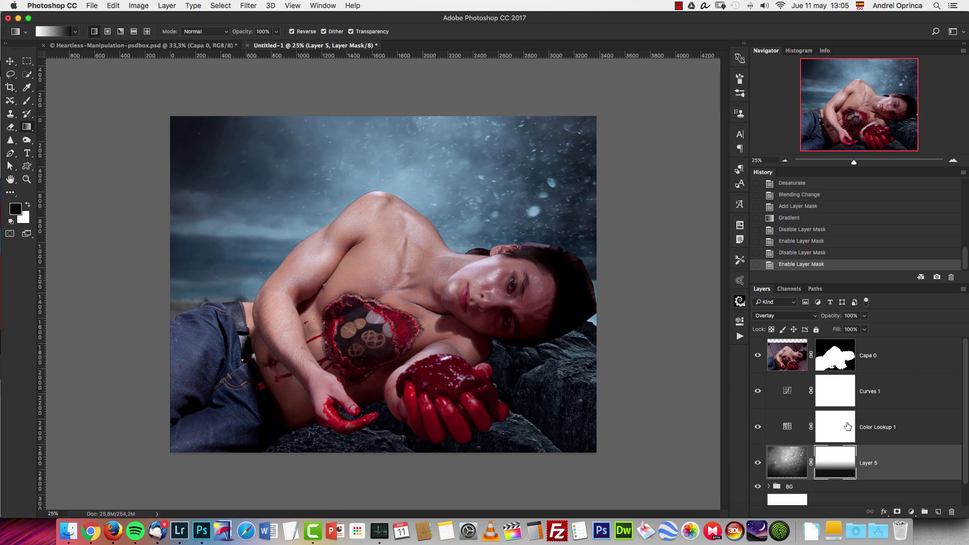
Add a Hue/Saturation adjustment layer above Curves 1 and increase its saturation.
left_click(886, 391)
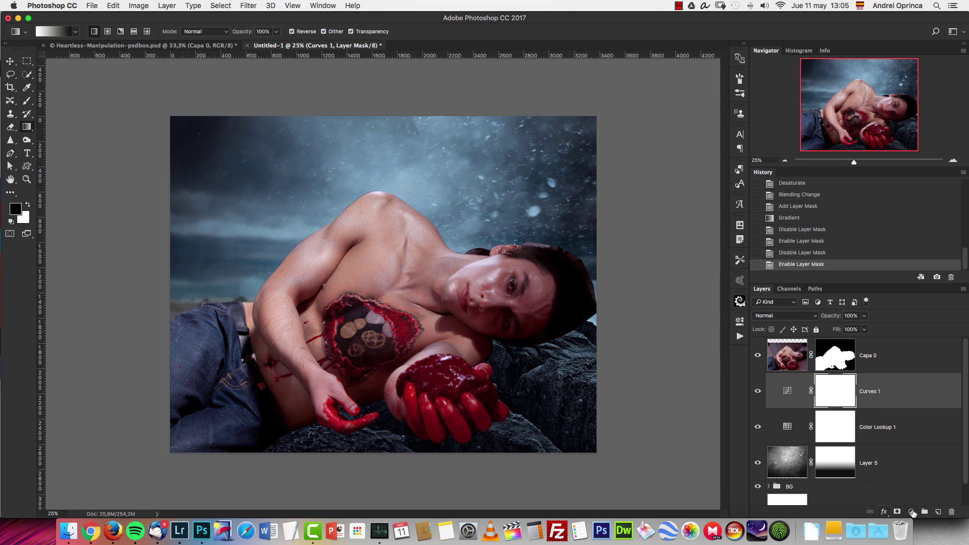
left_click(911, 512)
left_click(925, 401)
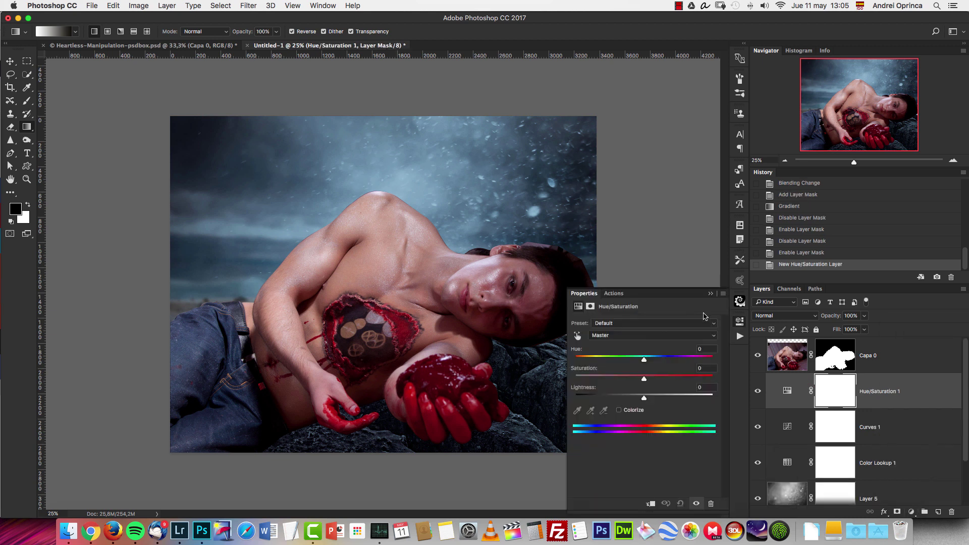
left_click_drag(645, 378, 666, 378)
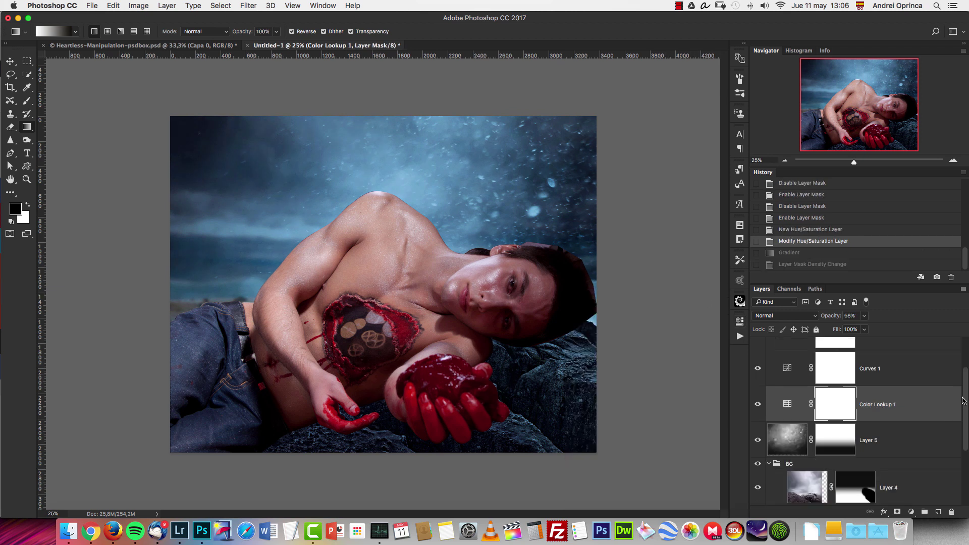
Create a new empty layer above Hue/Saturation 1 and name it SH.
left_click_drag(965, 394, 966, 354)
left_click(937, 396)
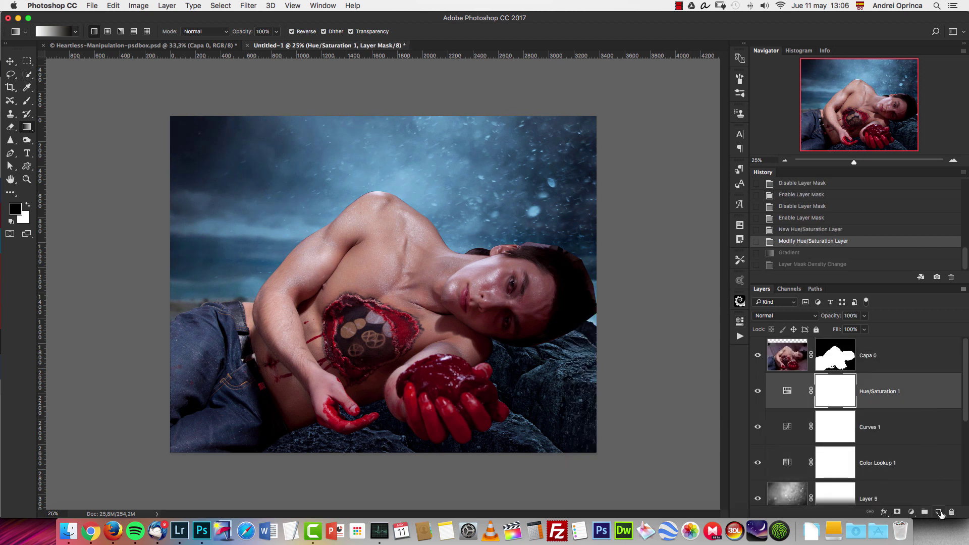
left_click(938, 512)
double_click(821, 391)
type("SH")
key("Return")
key("v")
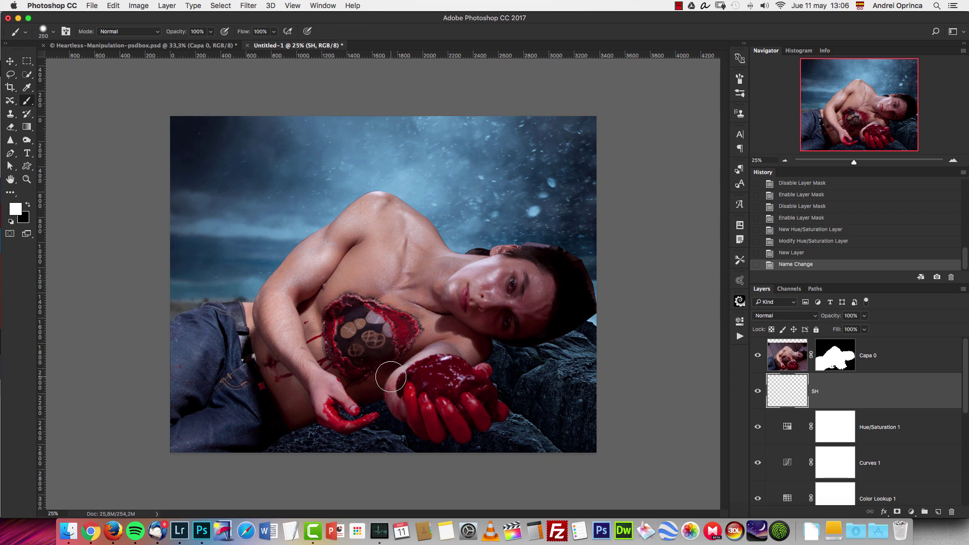
Paint soft black shadows on the SH layer over the rock beneath the man's head, with the brush at 20% opacity and 30% flow.
key("x")
key("bracketright")
key("bracketright")
key("bracketright")
key("bracketright")
key("bracketright")
key("bracketleft")
key("bracketleft")
key("bracketleft")
key("bracketleft")
key("bracketleft")
left_click_drag(526, 339, 497, 345)
left_click_drag(499, 345, 554, 335)
left_click_drag(555, 336, 505, 342)
mouse_move(505, 342)
left_mouse_down()
mouse_move(562, 332)
mouse_move(540, 338)
left_mouse_up()
mouse_move(540, 337)
left_mouse_down()
mouse_move(531, 348)
mouse_move(554, 343)
left_mouse_up()
left_click_drag(554, 343, 501, 334)
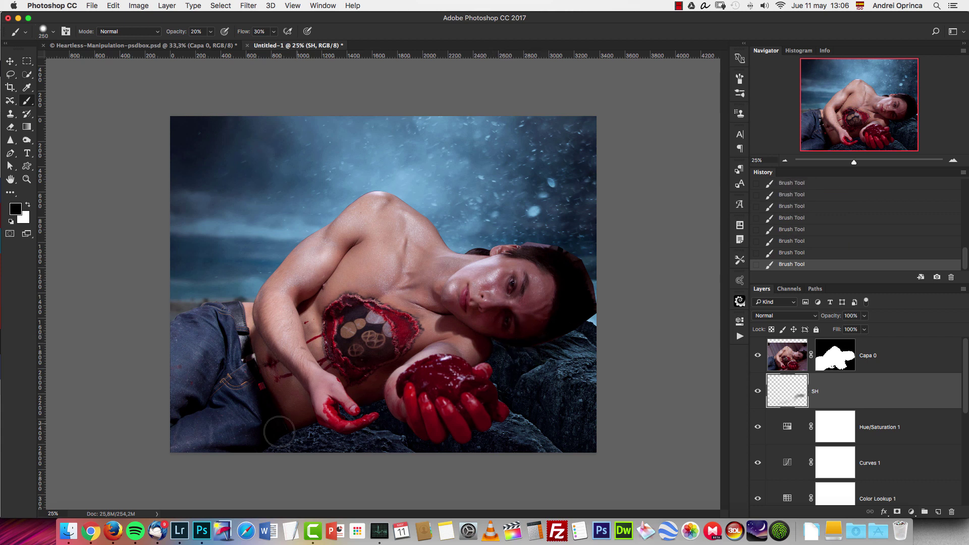
Extend the black shadow on the SH layer along the rocks around the head, arm and hands, varying the brush size.
key("bracketright")
key("bracketright")
key("bracketright")
mouse_move(595, 334)
left_mouse_down()
mouse_move(613, 323)
mouse_move(575, 328)
mouse_move(605, 319)
mouse_move(567, 310)
mouse_move(590, 318)
mouse_move(598, 288)
mouse_move(627, 287)
left_mouse_up()
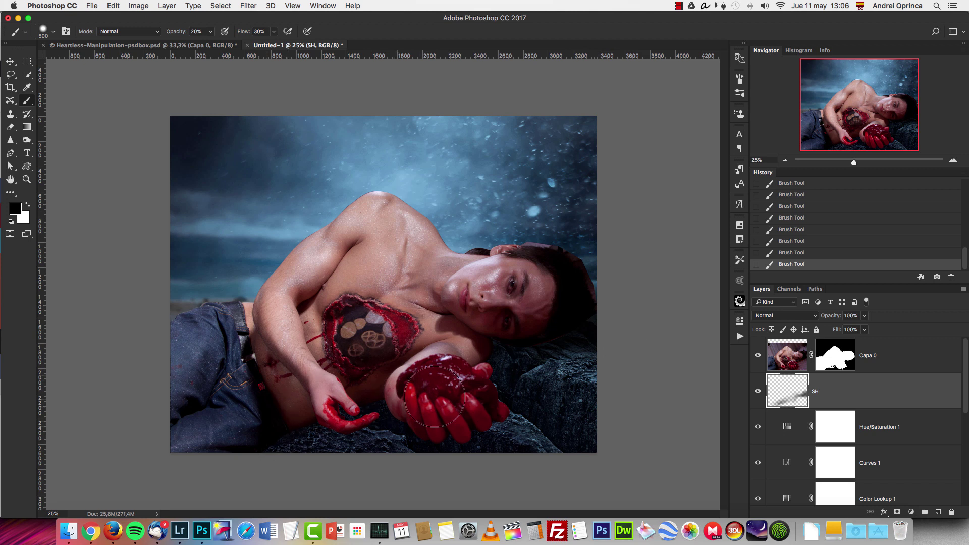
key("bracketleft")
key("bracketleft")
key("bracketleft")
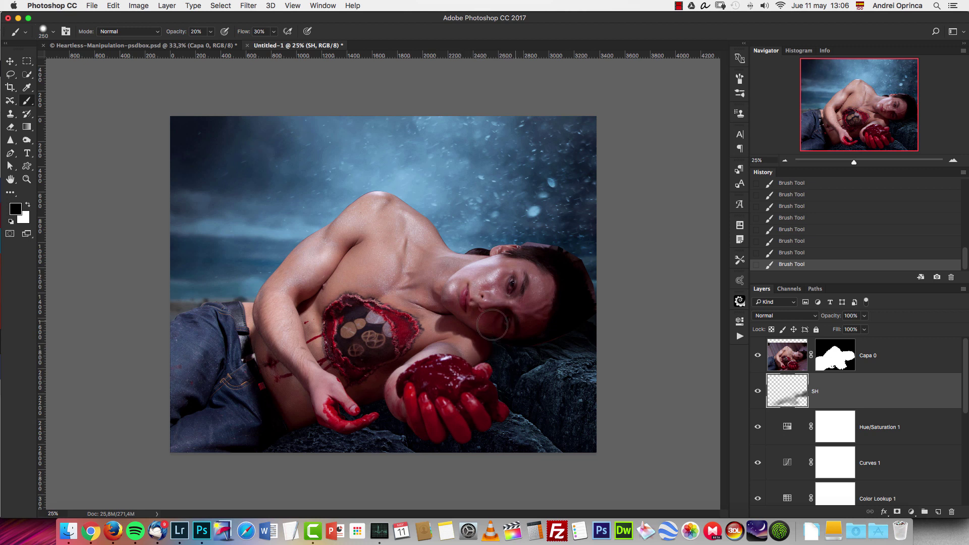
key("bracketright")
key("bracketright")
key("bracketright")
key("bracketright")
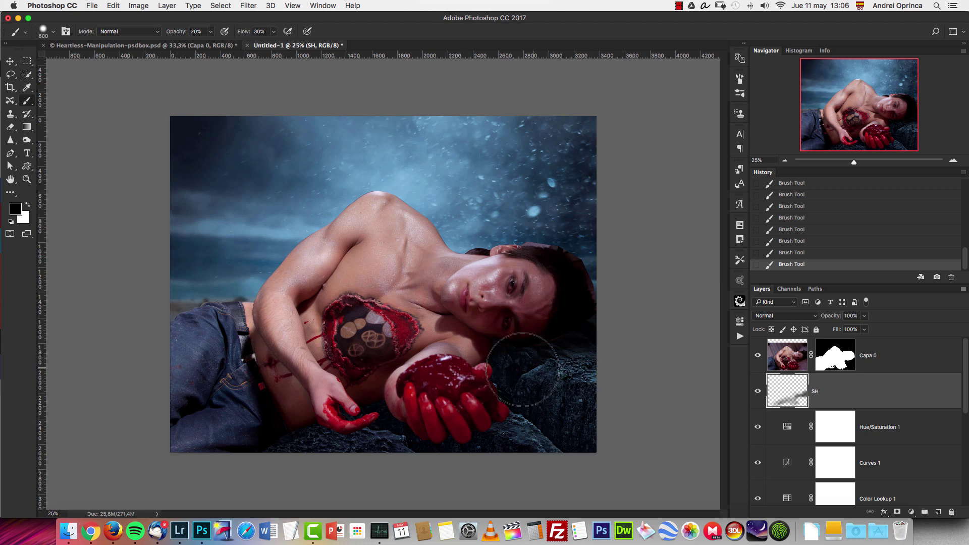
key("bracketleft")
key("bracketleft")
key("bracketleft")
key("bracketleft")
key("bracketleft")
key("bracketleft")
key("bracketleft")
key("bracketleft")
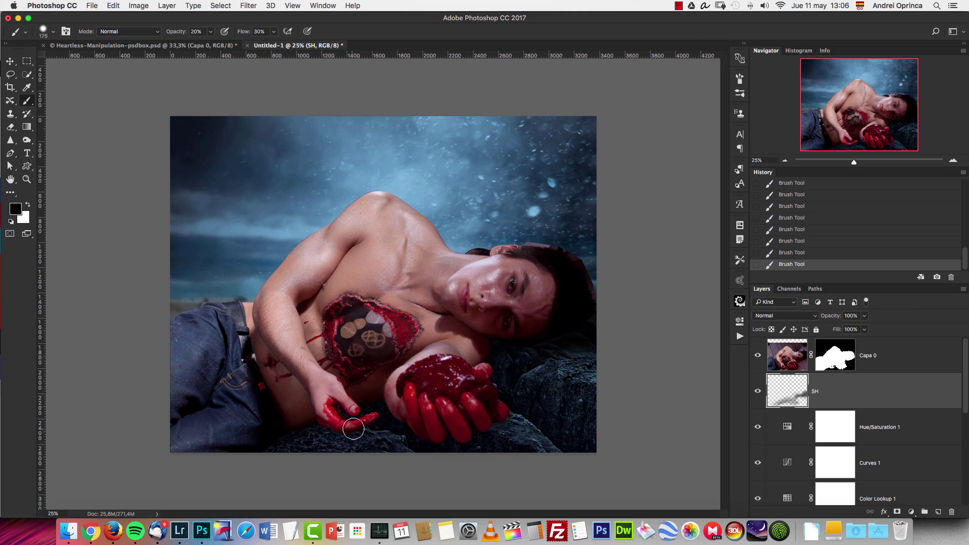
key("bracketright")
key("bracketright")
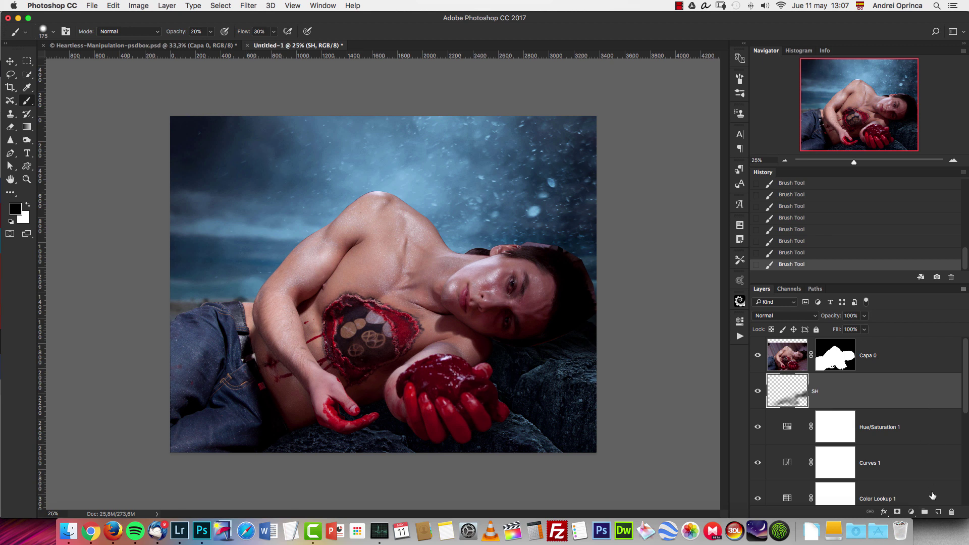
Create a new empty layer directly below SH and name it Light.
left_click(938, 511)
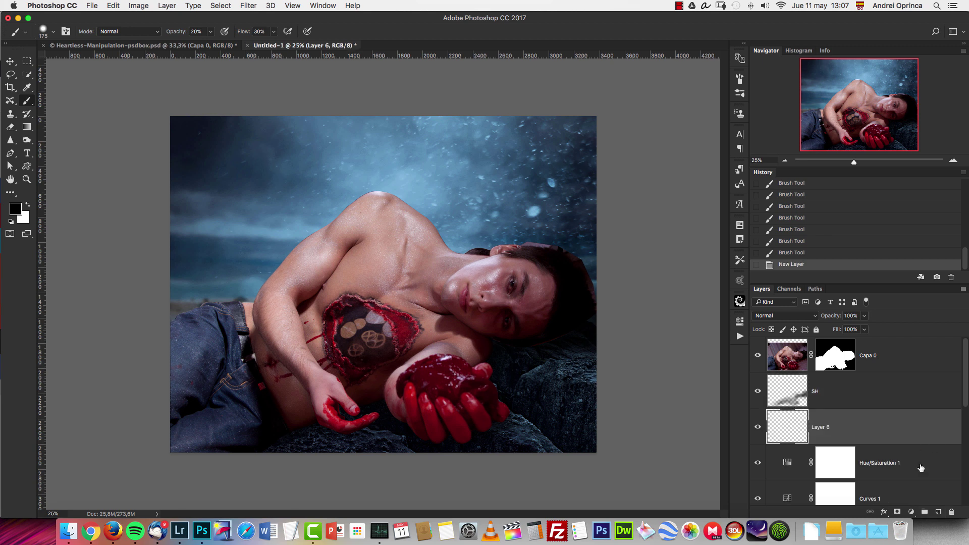
double_click(822, 430)
type("Light")
key("Return")
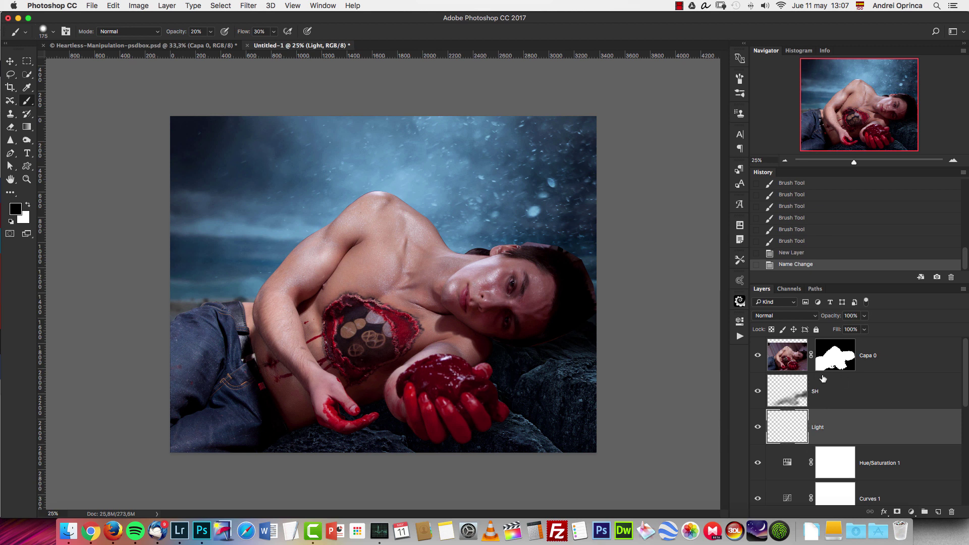
Set the Light layer's blend mode to Screen.
left_click(28, 103)
left_click(58, 100)
left_click(784, 316)
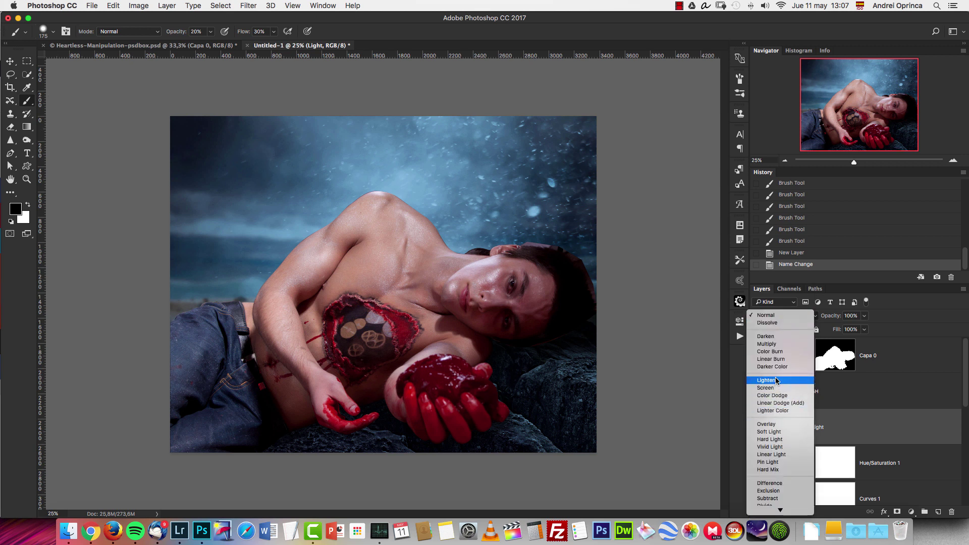
left_click(766, 388)
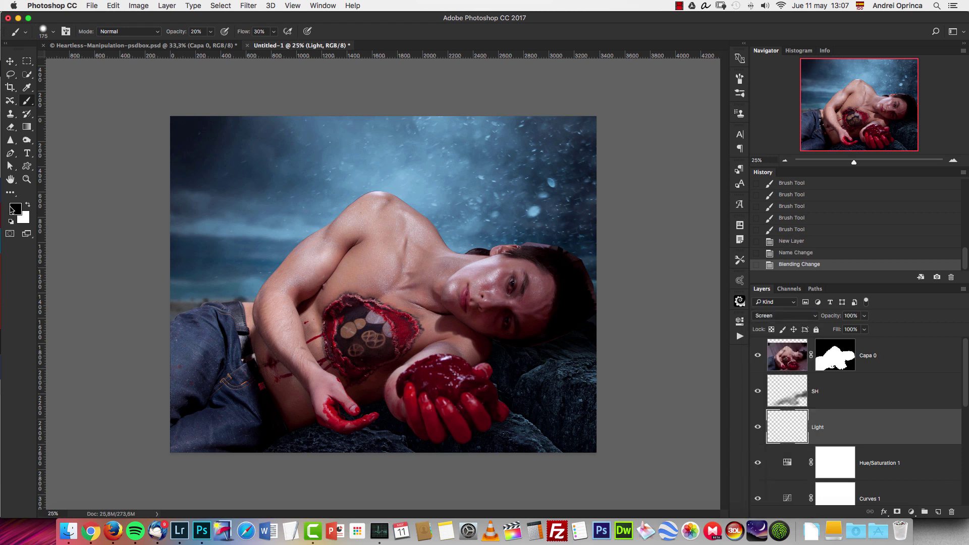
Choose a bright blue foreground colour and set the brush to 1700 px with 100% opacity and flow.
left_click(16, 208)
left_click_drag(650, 168, 650, 176)
left_click_drag(615, 143, 612, 151)
left_click(727, 110)
key("b")
key("2")
key("2")
key("Return")
key("bracketright")
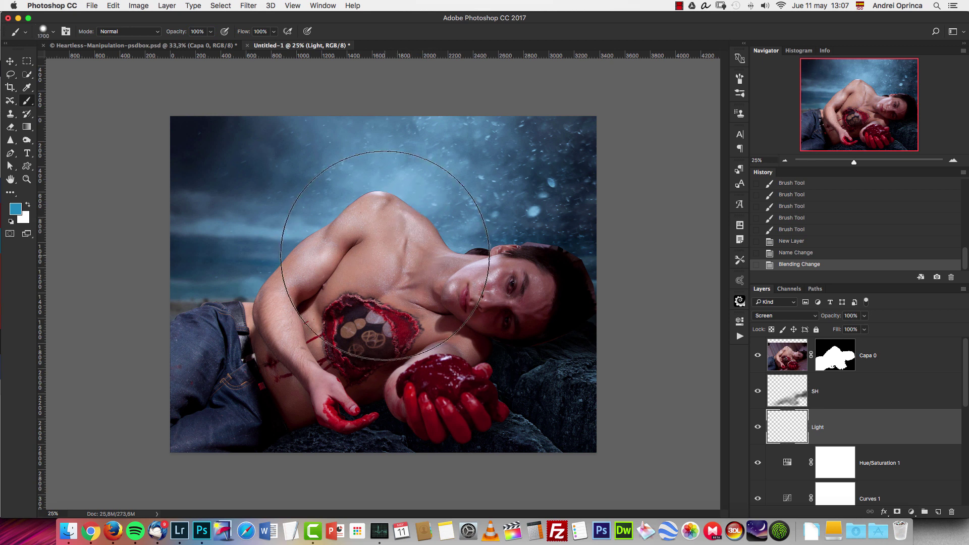
Lower the brush hardness to a soft edge and test single blue glow dabs behind the man's shoulder, undoing unwanted ones.
left_click(384, 255)
key("super+z")
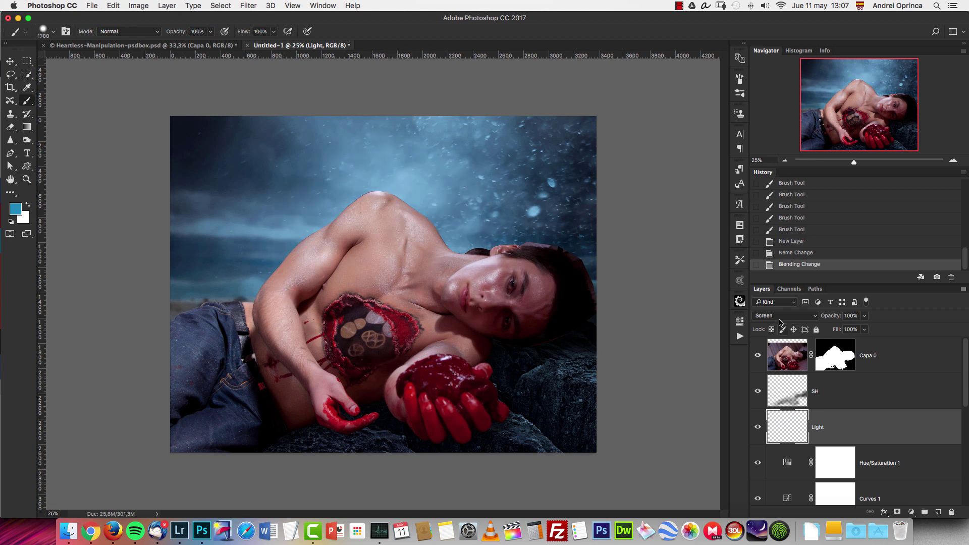
left_click(781, 323)
right_click(509, 229)
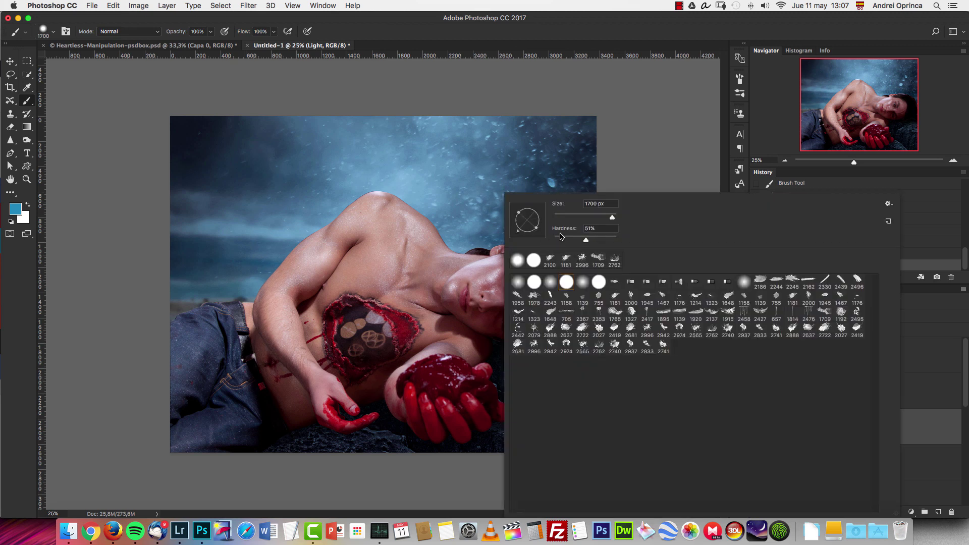
left_click_drag(565, 240, 557, 240)
left_click(394, 231)
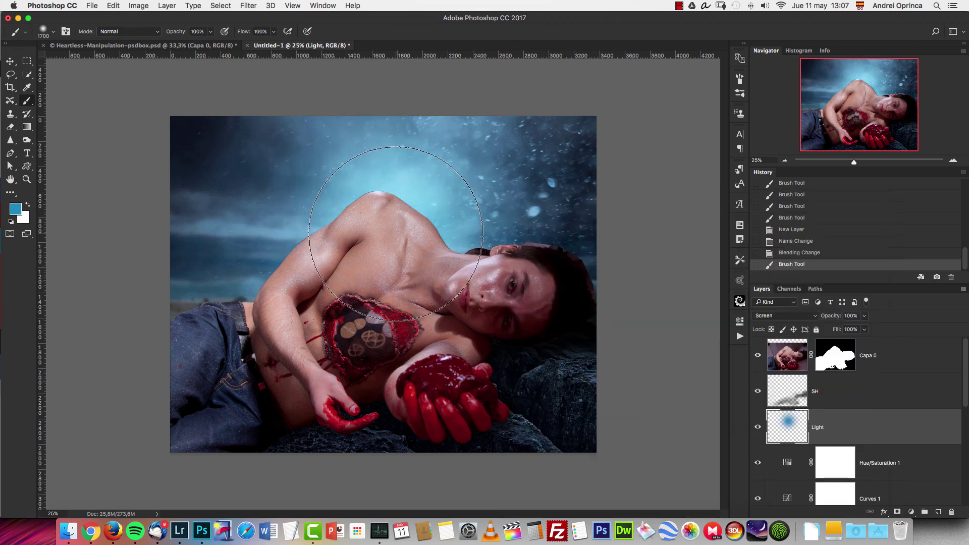
key("super+z")
left_click(385, 259)
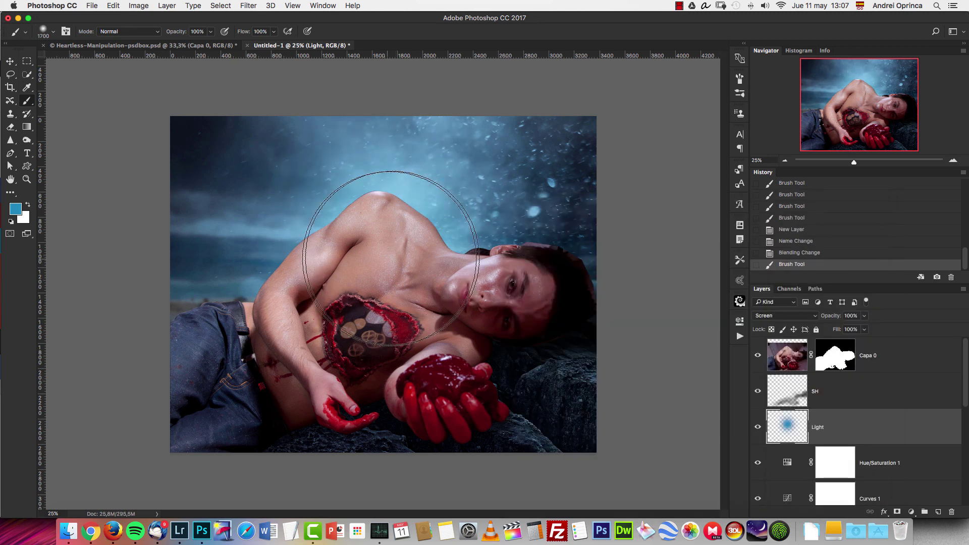
Change the Light layer's blend mode to Color Dodge and try a glow in darker blue #186285 behind the shoulder.
left_click(771, 317)
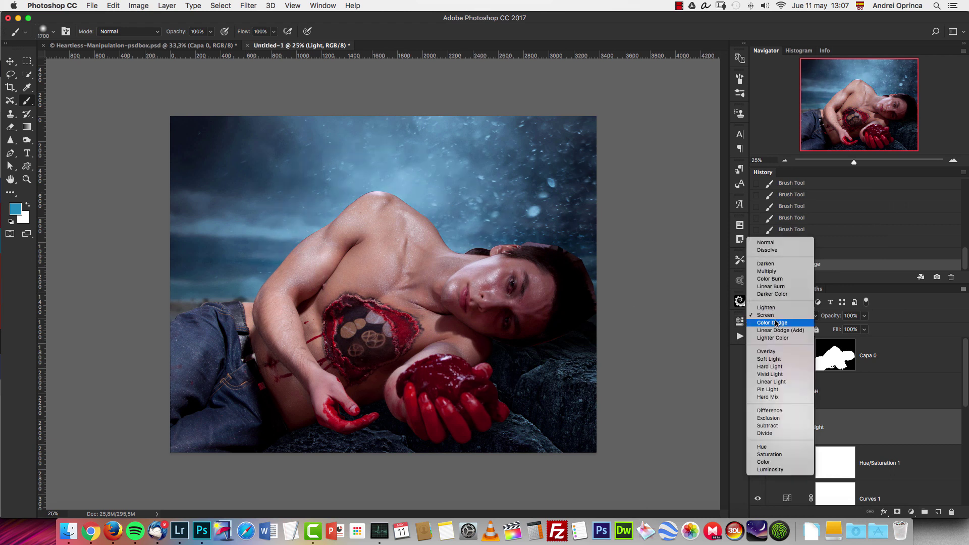
left_click(772, 323)
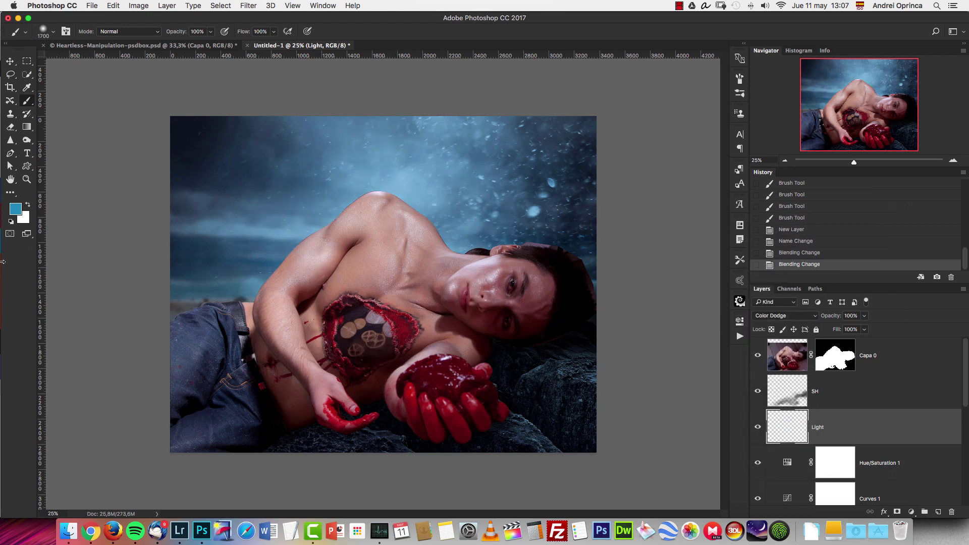
left_click(22, 212)
left_click_drag(604, 172, 612, 179)
left_click(721, 111)
key("b")
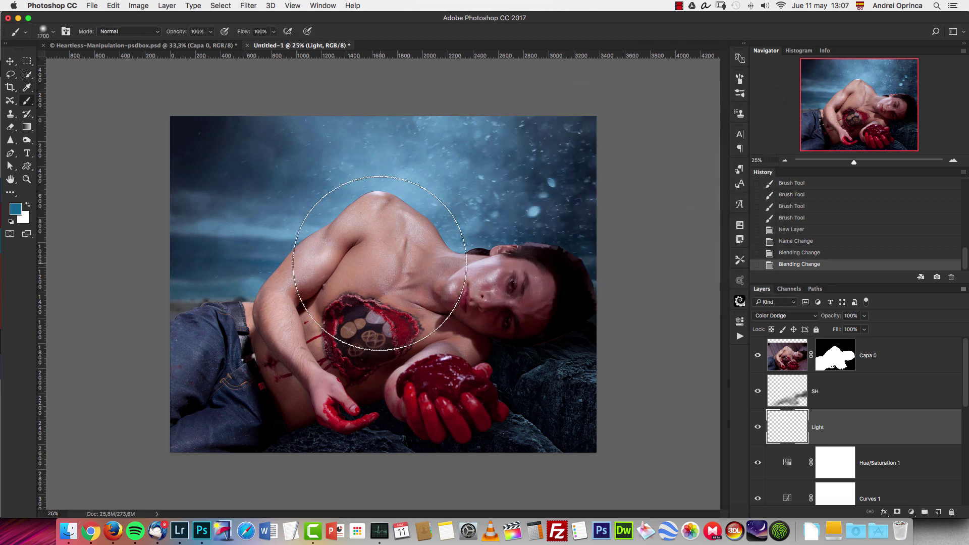
left_click(381, 237)
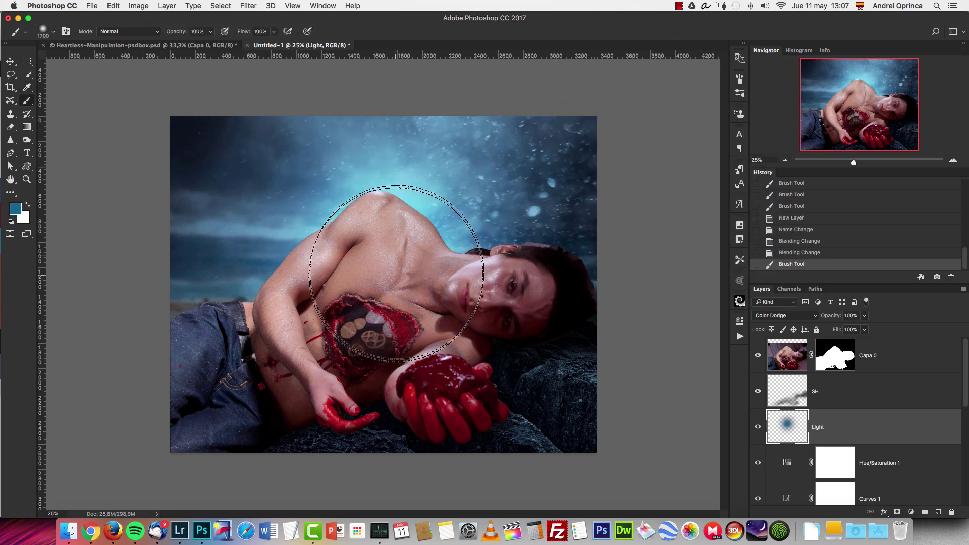
key("super+z")
Choose an even darker blue foreground colour and paint one soft glow behind the man's shoulder on the Light layer.
left_click(15, 210)
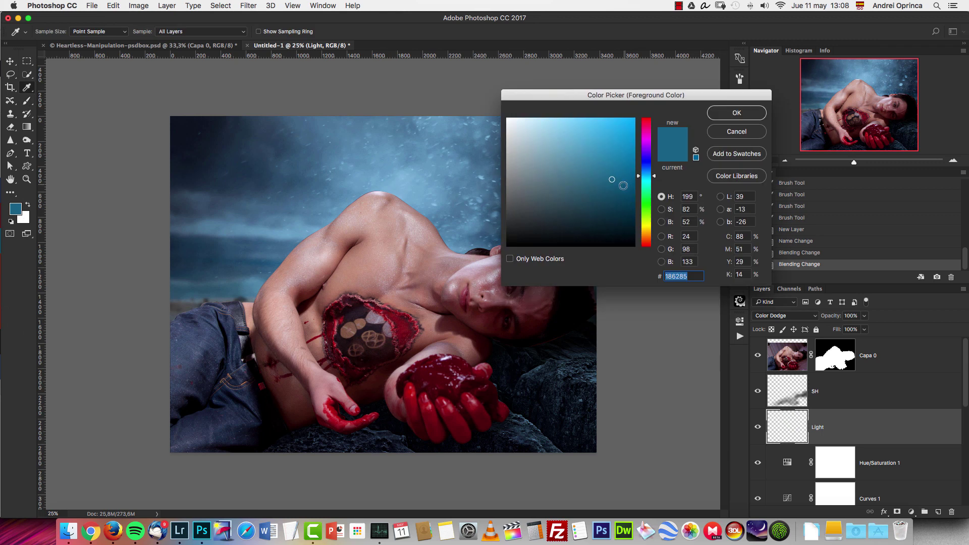
left_click(618, 194)
left_click(729, 118)
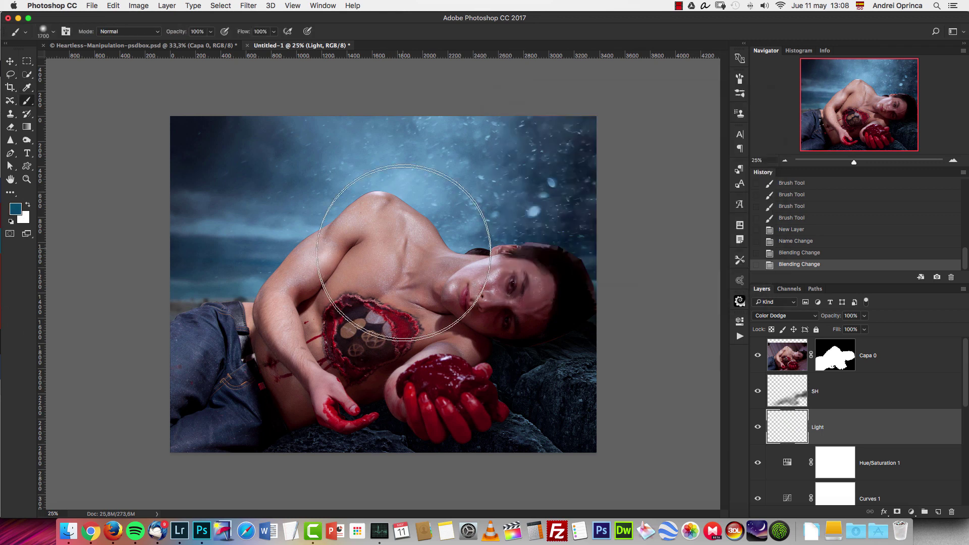
left_click(379, 223)
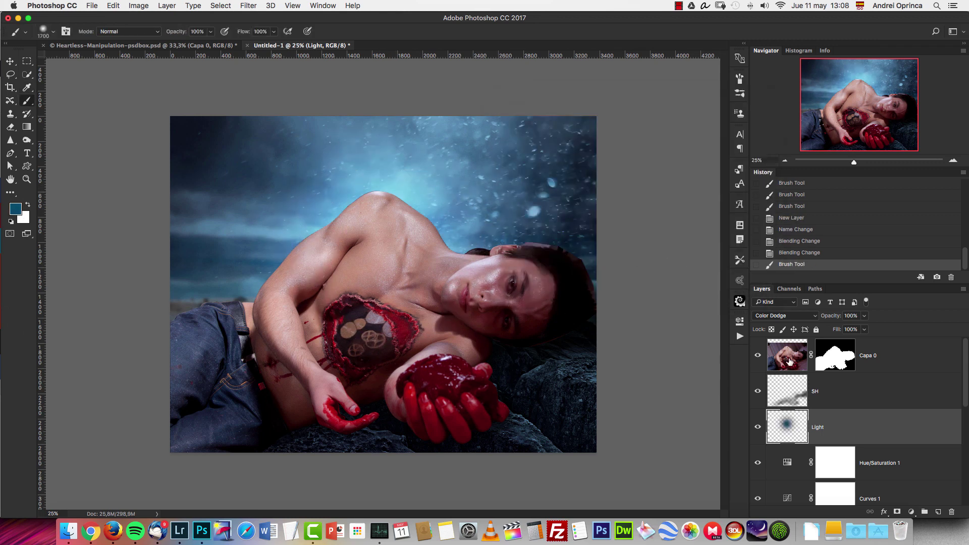
left_click(28, 61)
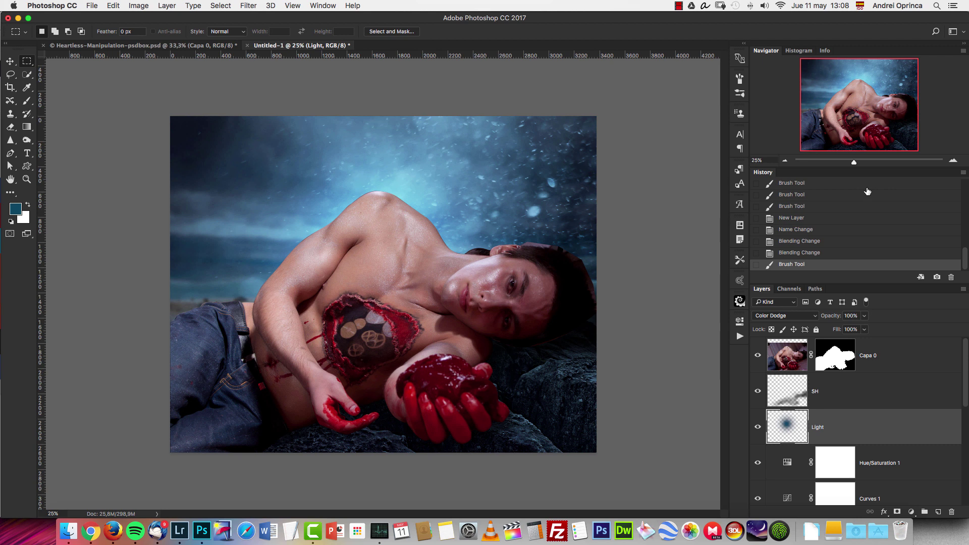
key("super+o")
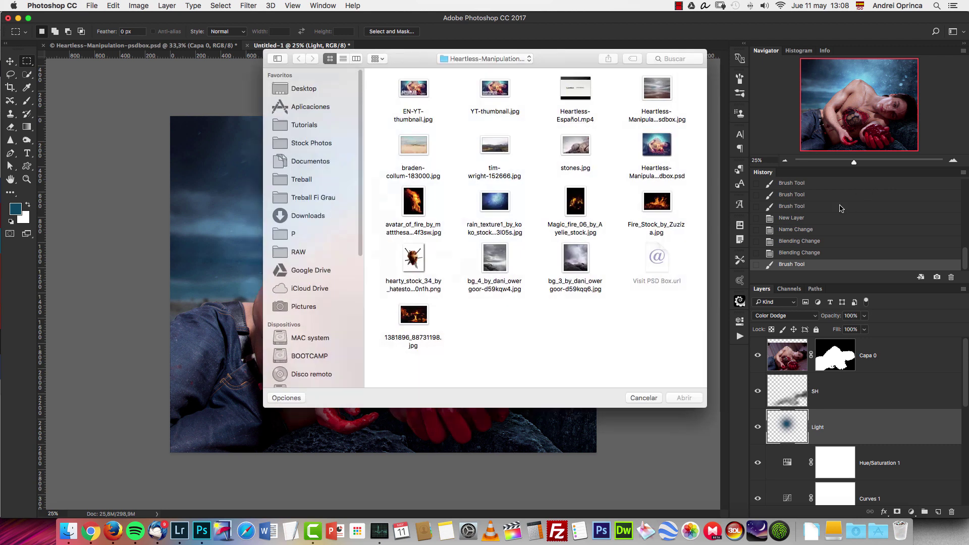
key("Escape")
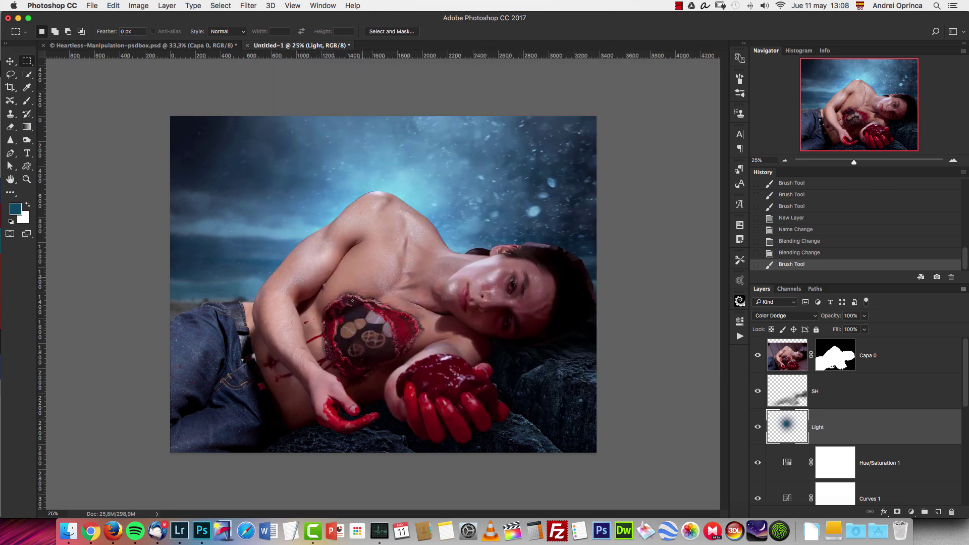
Examine the heart, nails and fingers up close in the finished Heartless-Manipulation-psdbox.psd, then view the whole image again.
left_click(152, 45)
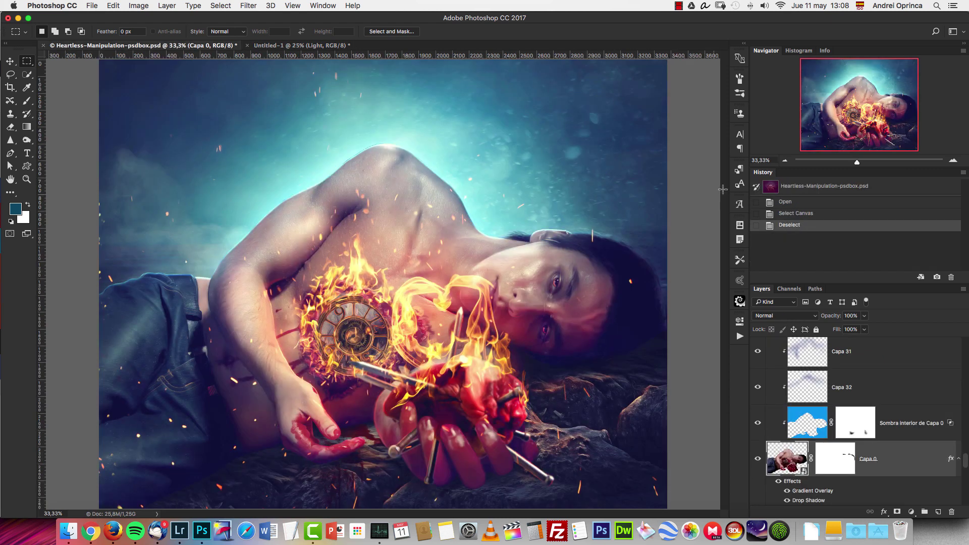
key("super+1")
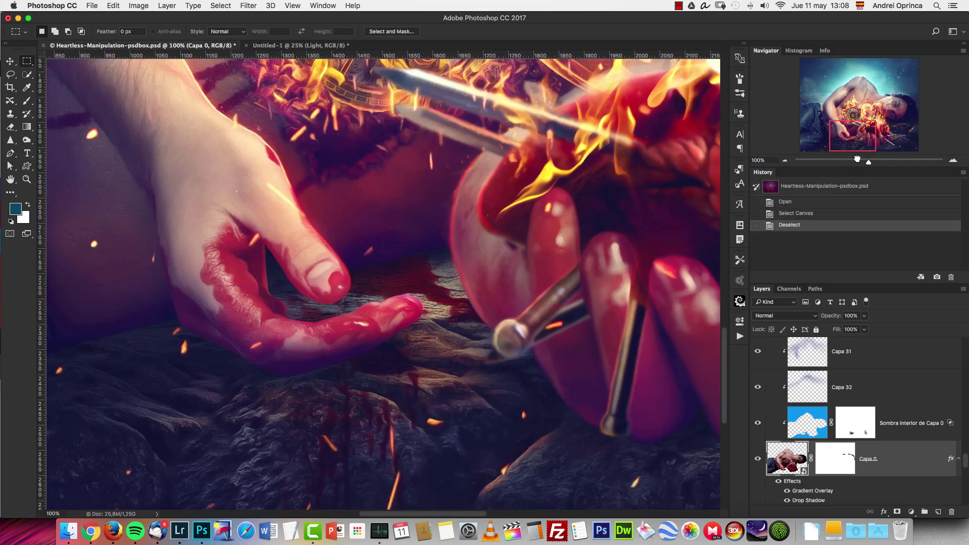
left_click_drag(568, 392, 284, 342)
left_click_drag(631, 278, 562, 354)
left_click(785, 160)
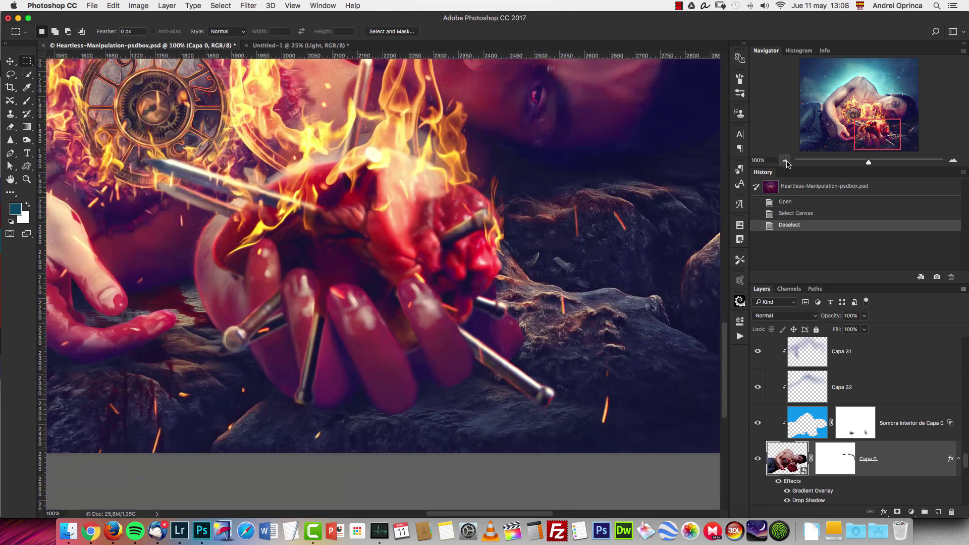
left_click(785, 160)
left_click(785, 160)
left_click(785, 161)
left_click(953, 161)
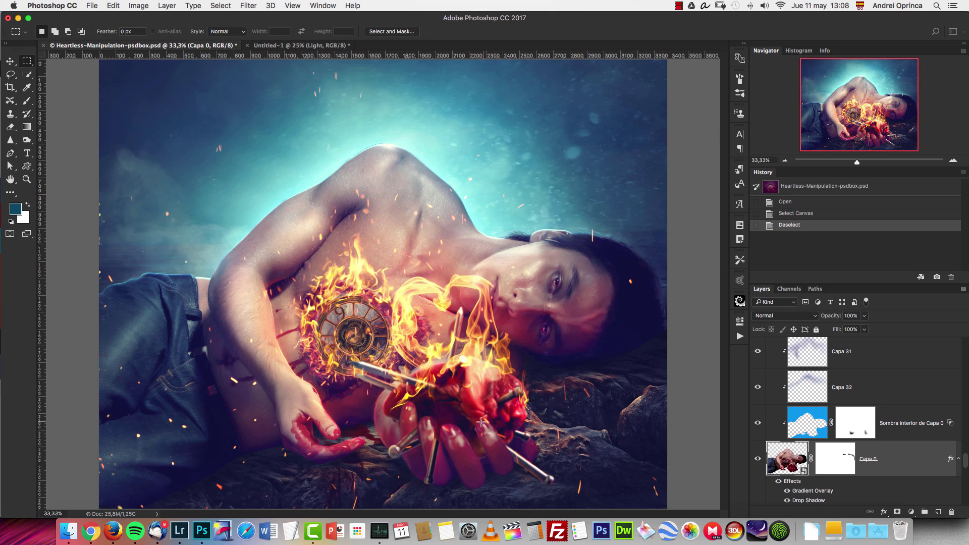
Return to the Untitled-1 document and open the hearty_stock_34 PNG of the nail-pierced heart.
left_click(302, 46)
key("super+o")
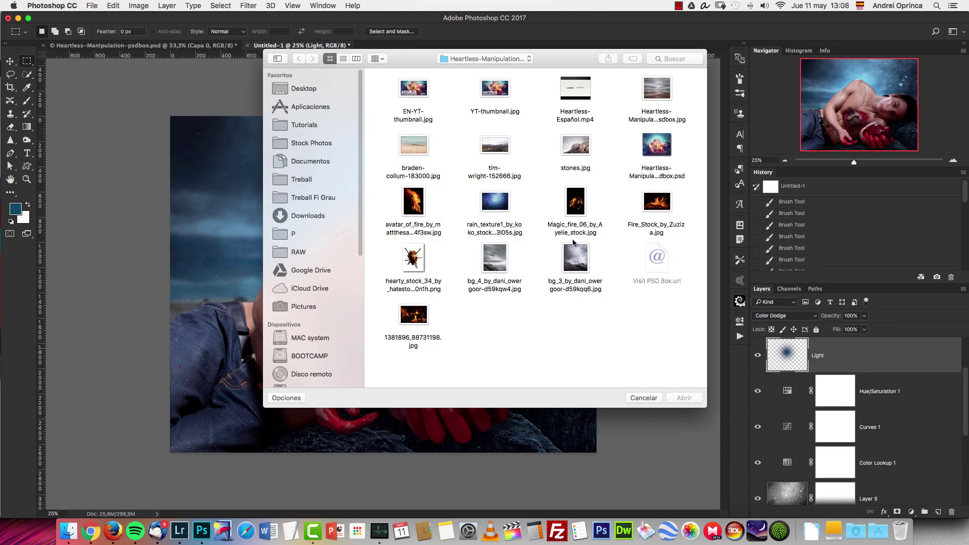
left_click(416, 258)
left_click(685, 399)
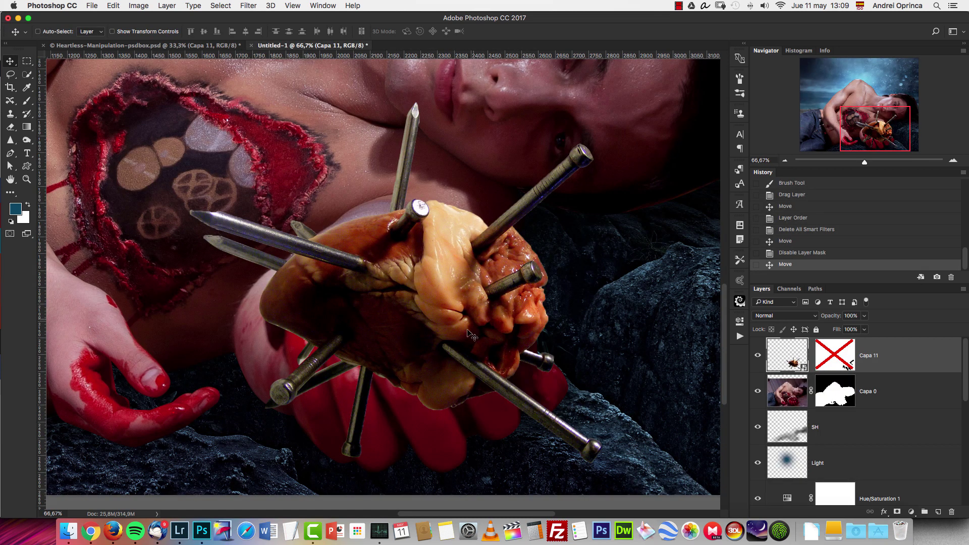
Position the pierced heart of Capa 11 over the hand, enable its layer mask and shift the mask to line up with the fingers.
mouse_move(456, 329)
left_mouse_down()
mouse_move(467, 286)
mouse_move(459, 339)
left_mouse_up()
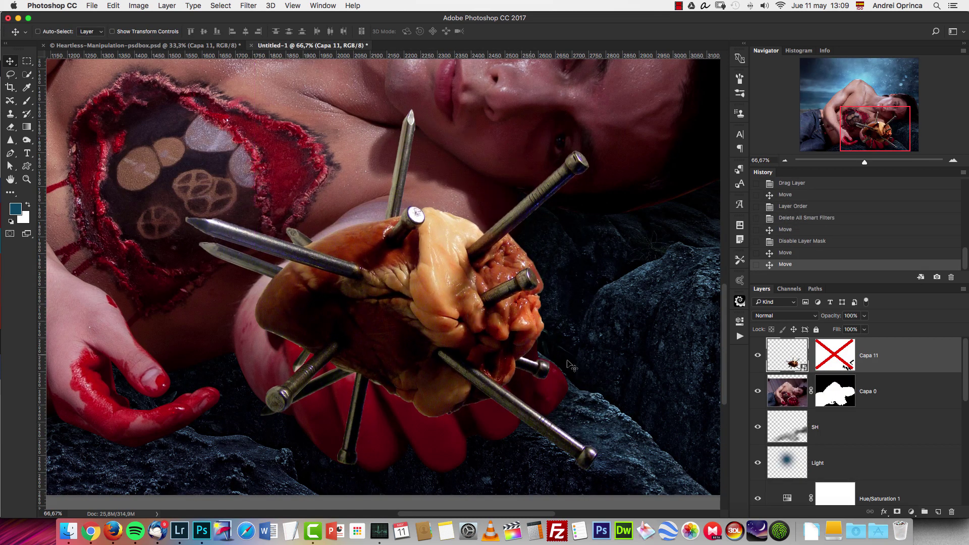
left_click(825, 363, "shift")
left_click(841, 368)
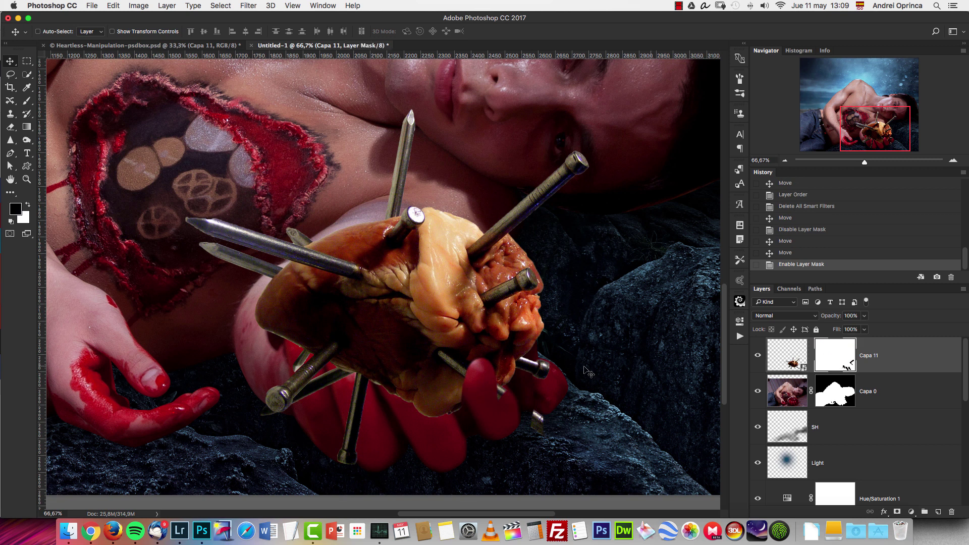
left_click_drag(511, 386, 378, 349)
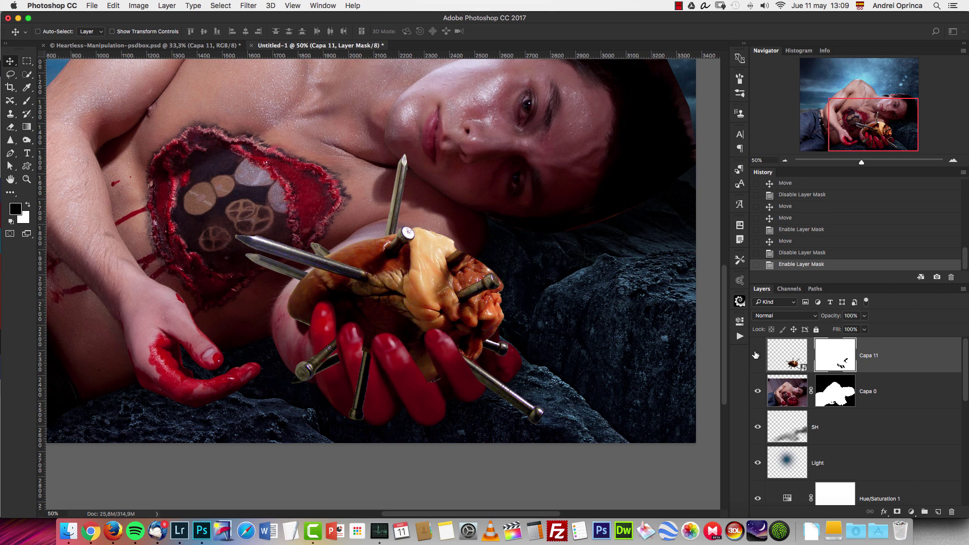
Apply a Gaussian Blur with a radius of 3 pixels to the pierced heart image on Capa 11.
left_click(756, 356)
left_click(953, 160)
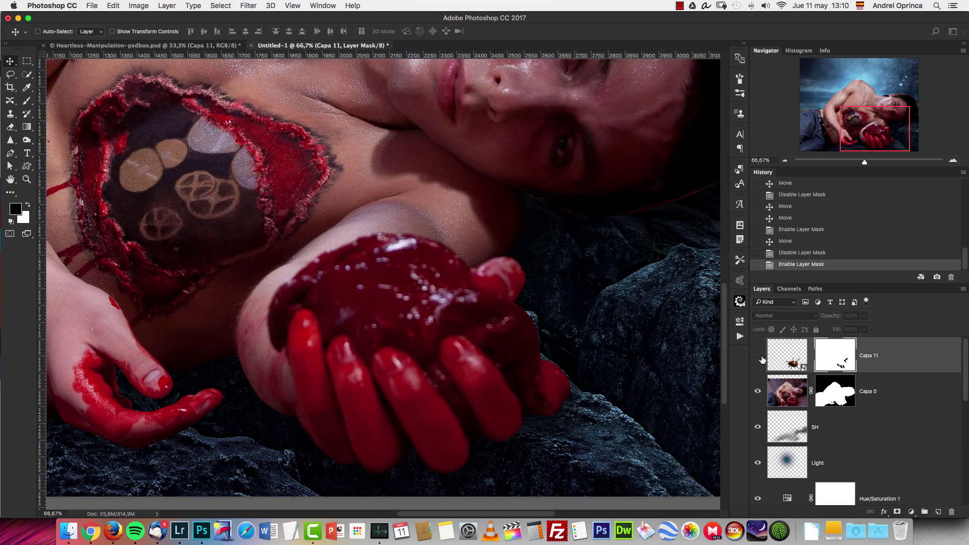
left_click(757, 355)
left_click(908, 363)
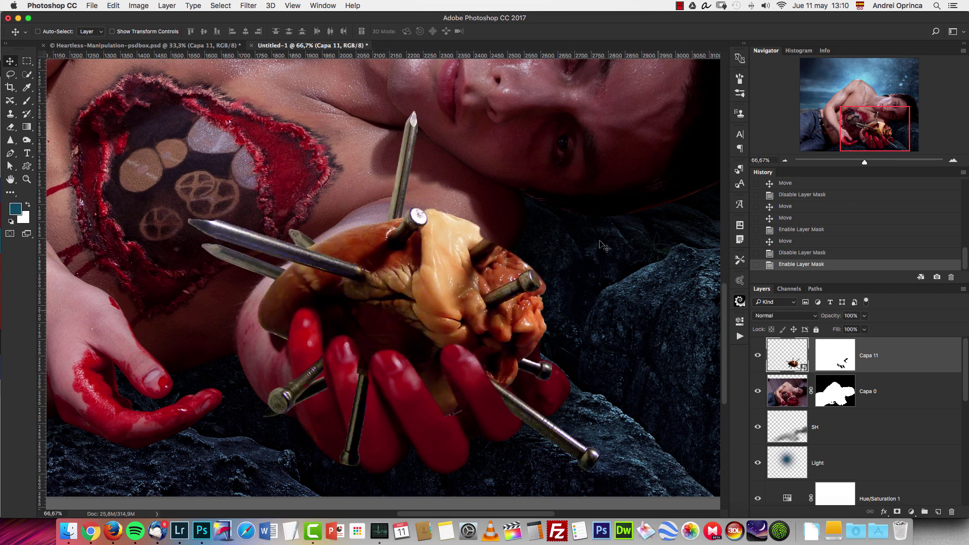
left_click(248, 6)
mouse_move(272, 126)
left_click(398, 164)
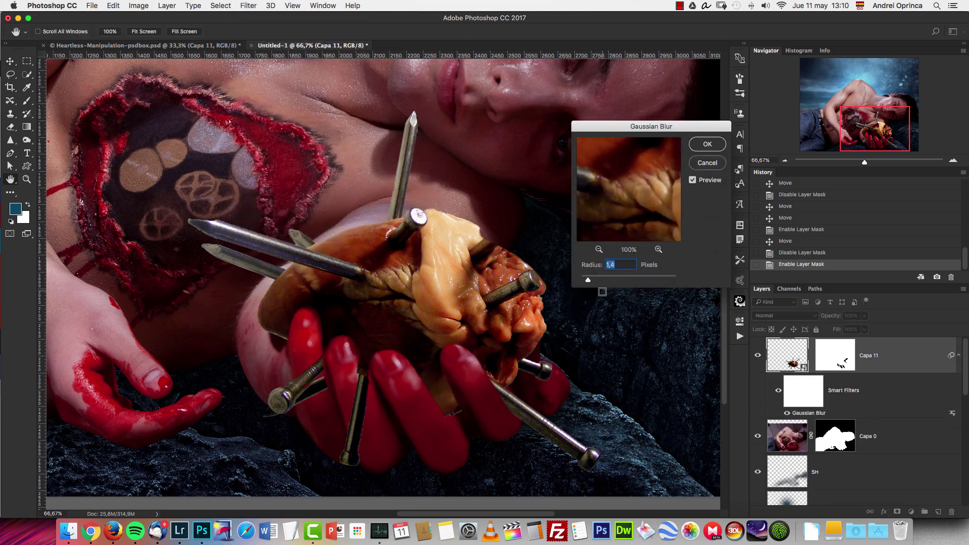
type("4")
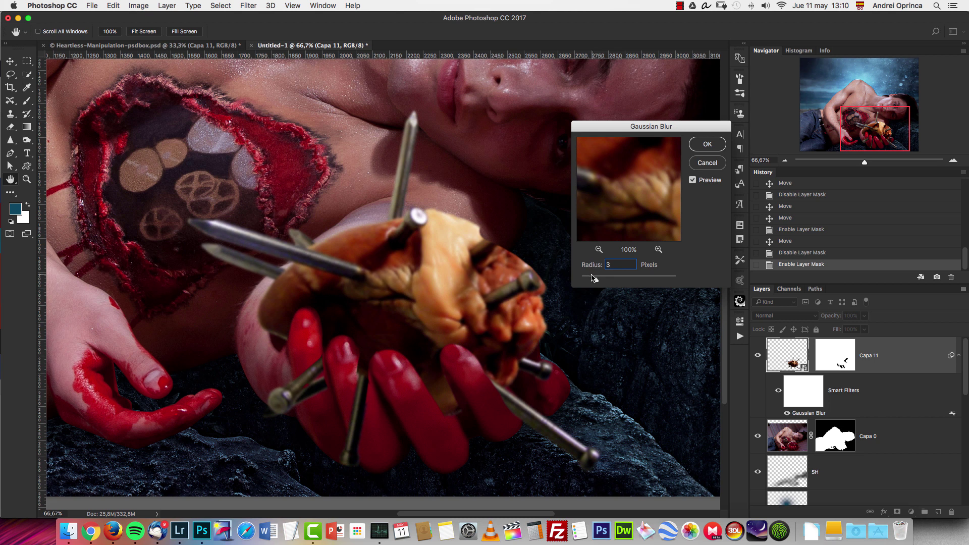
left_click(707, 144)
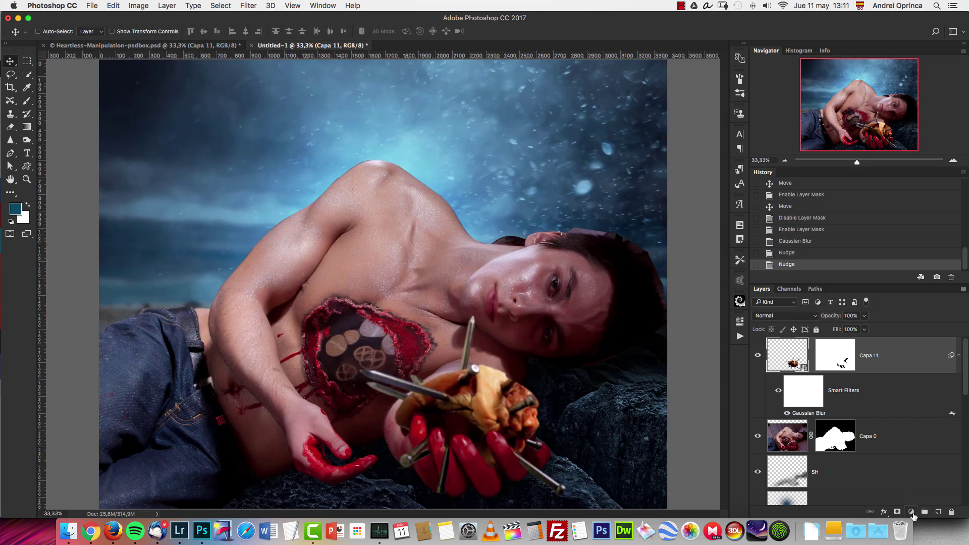
Clip a new Hue/Saturation adjustment to Capa 11 and colorize the heart red with hue 0 and saturation 65.
left_click(911, 513)
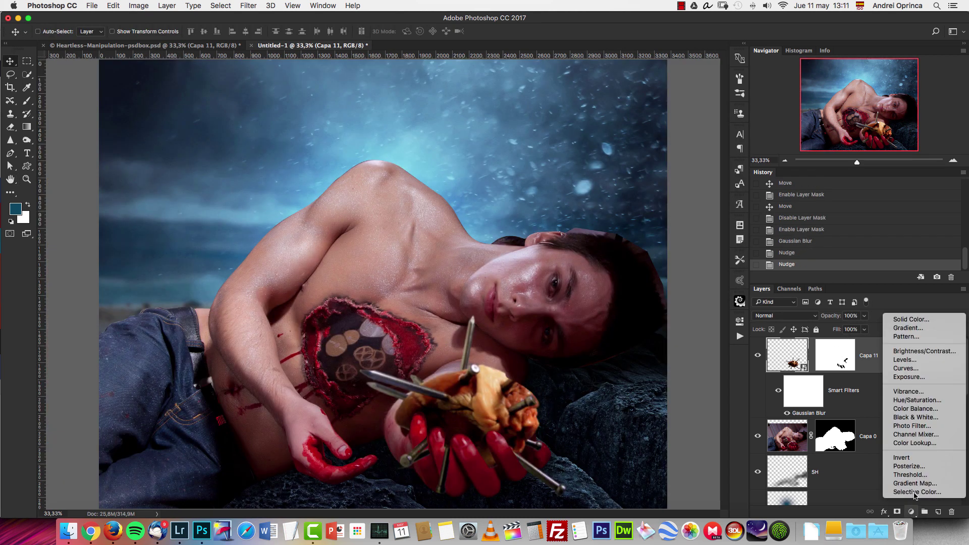
left_click(919, 401)
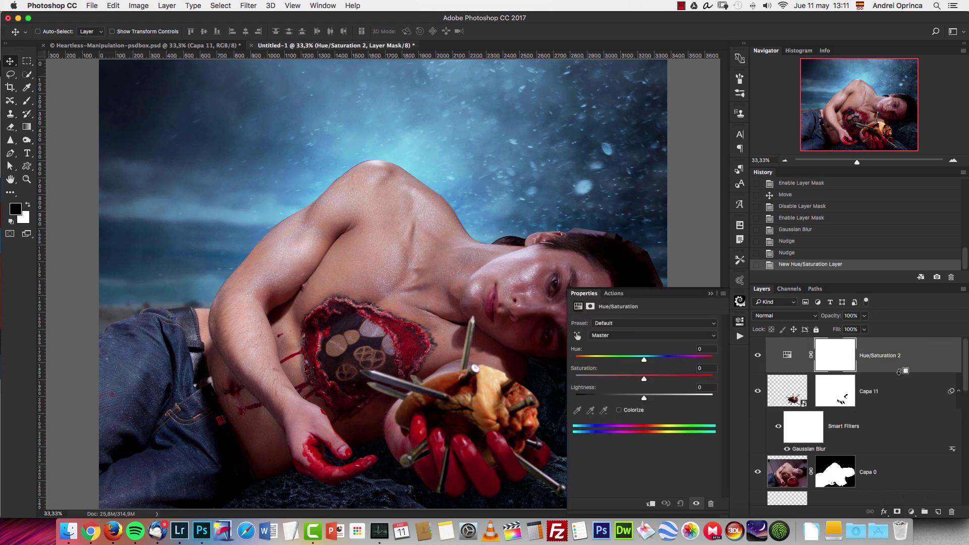
left_click(899, 372, "alt")
left_click(620, 410)
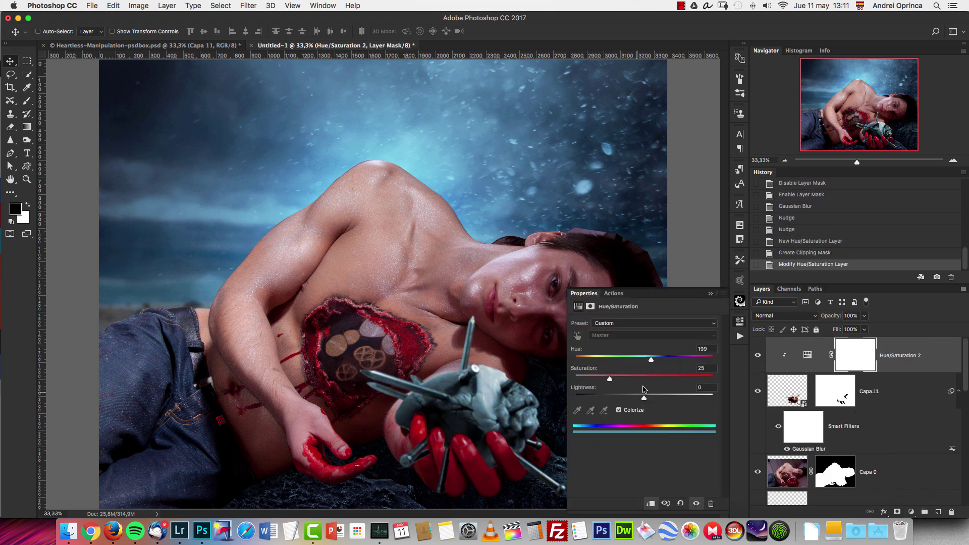
left_click_drag(587, 360, 573, 362)
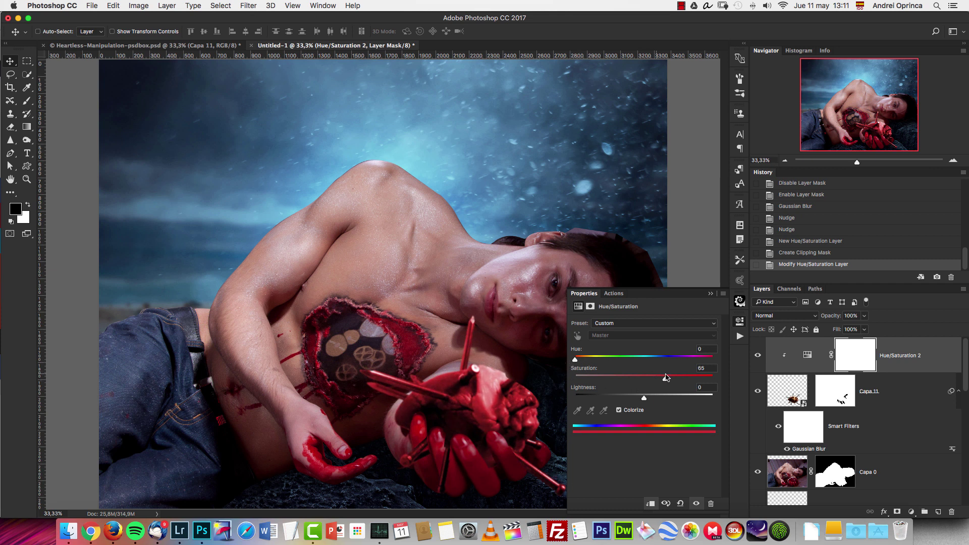
left_click(711, 295)
Paint black with a small soft brush on the Hue/Saturation 2 mask to clear the red tint from the upright nail.
key("super+equal")
key("super+equal")
key("super+equal")
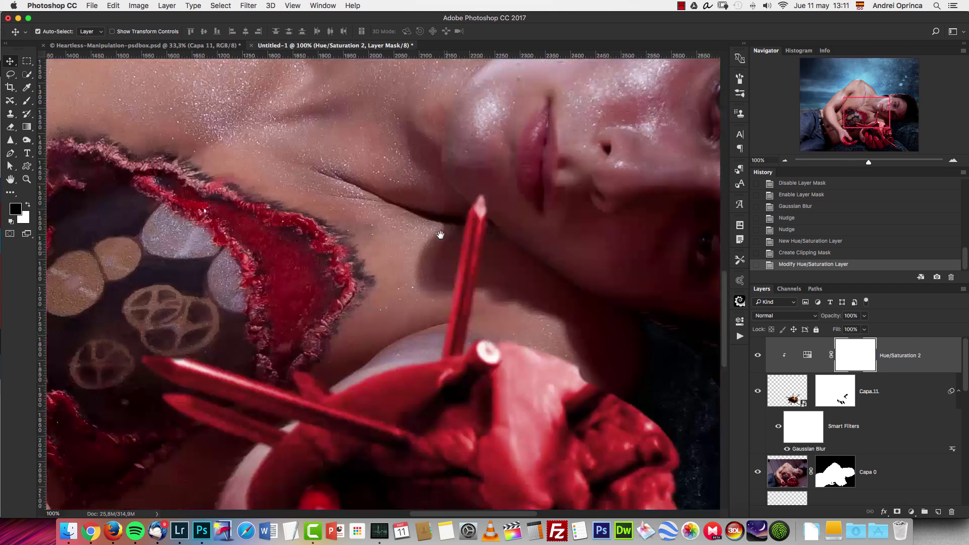
left_click_drag(440, 235, 409, 179)
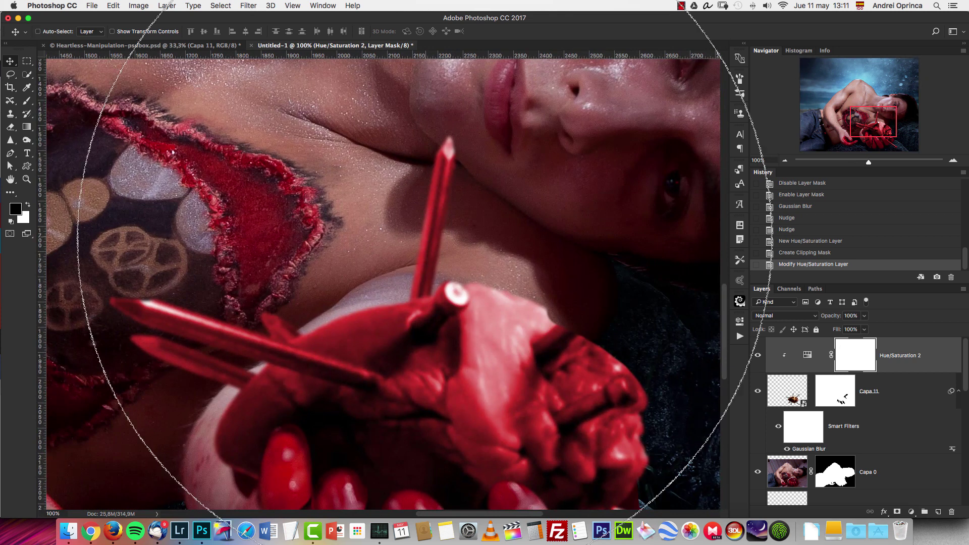
key("b")
key("bracketleft")
key("bracketleft")
key("bracketleft")
key("bracketleft")
key("bracketleft")
key("bracketleft")
key("bracketleft")
key("bracketleft")
key("bracketleft")
key("bracketleft")
key("bracketleft")
key("bracketleft")
key("bracketleft")
key("bracketleft")
key("bracketleft")
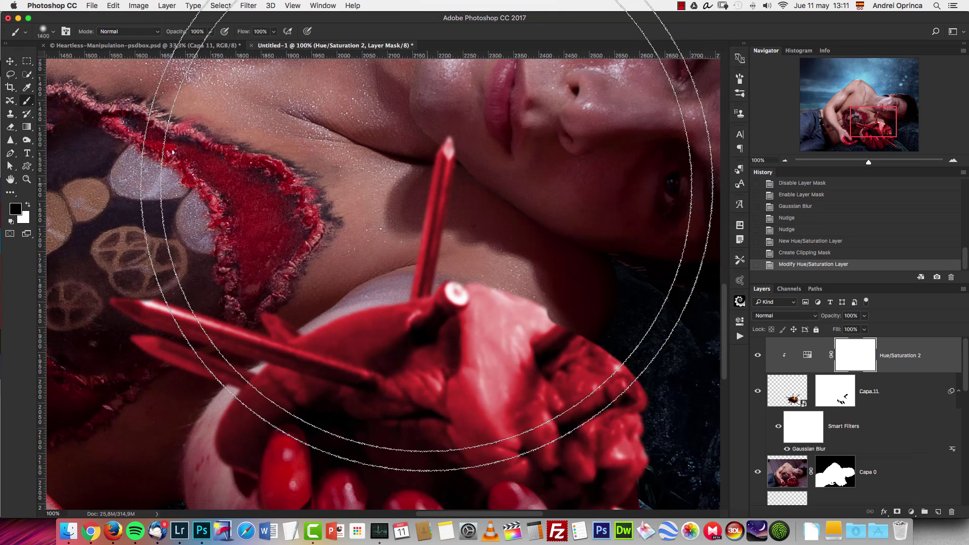
key("bracketleft")
key("bracketleft")
key("bracketleft")
key("bracketleft")
key("bracketleft")
key("bracketleft")
key("bracketleft")
left_click_drag(449, 142, 426, 263)
mouse_move(425, 260)
left_mouse_down()
mouse_move(412, 292)
mouse_move(453, 298)
mouse_move(438, 312)
mouse_move(520, 293)
left_mouse_up()
left_click(424, 265)
Paint black along the remaining nails on the Hue/Saturation 2 mask so only the heart keeps the red tint.
key("bracketleft")
key("bracketleft")
key("bracketright")
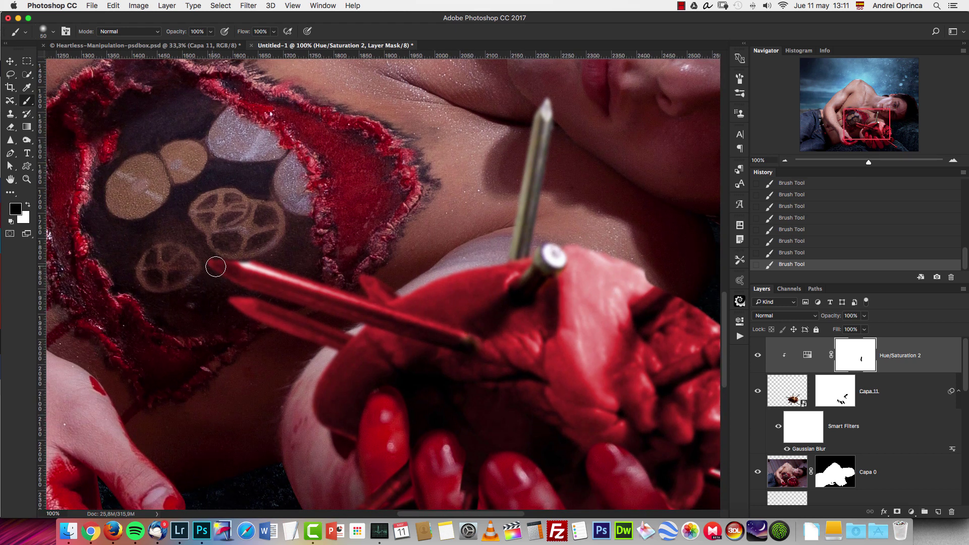
left_click(216, 270, "shift")
left_click_drag(218, 266, 347, 292)
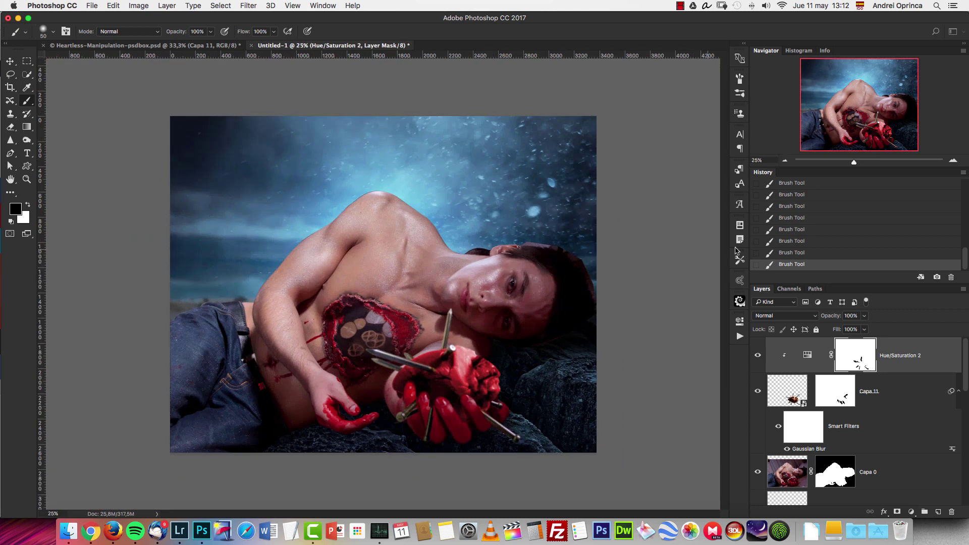
Inspect the recoloured heart, compare it with the finished Heartless-Manipulation-psdbox.psd, and return to the Untitled-1 document.
left_click(952, 162)
left_click(953, 161)
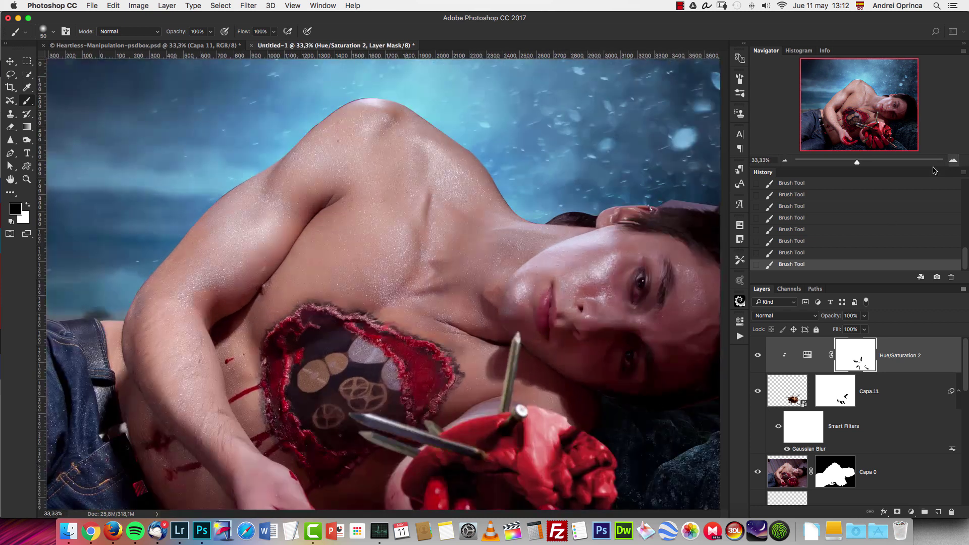
left_click_drag(613, 299, 628, 276)
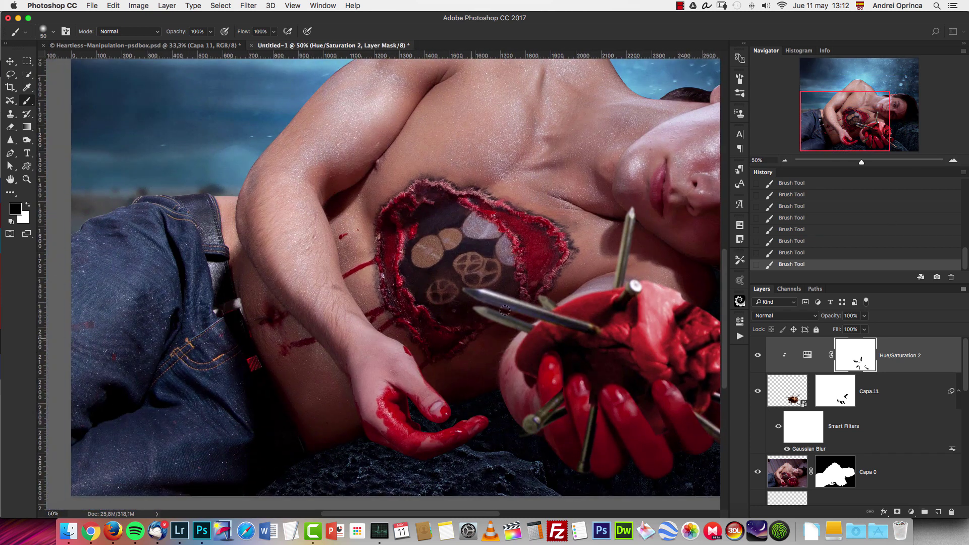
left_click(191, 47)
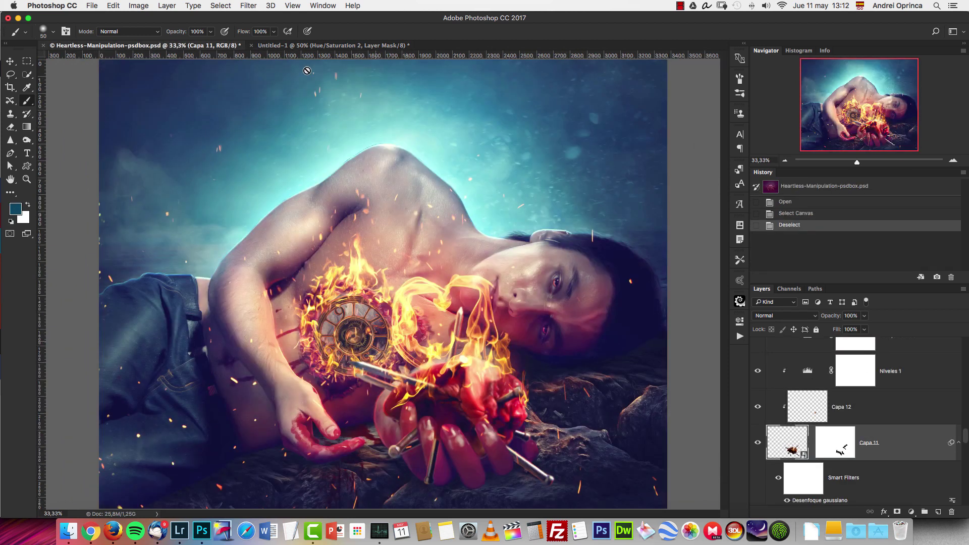
key("v")
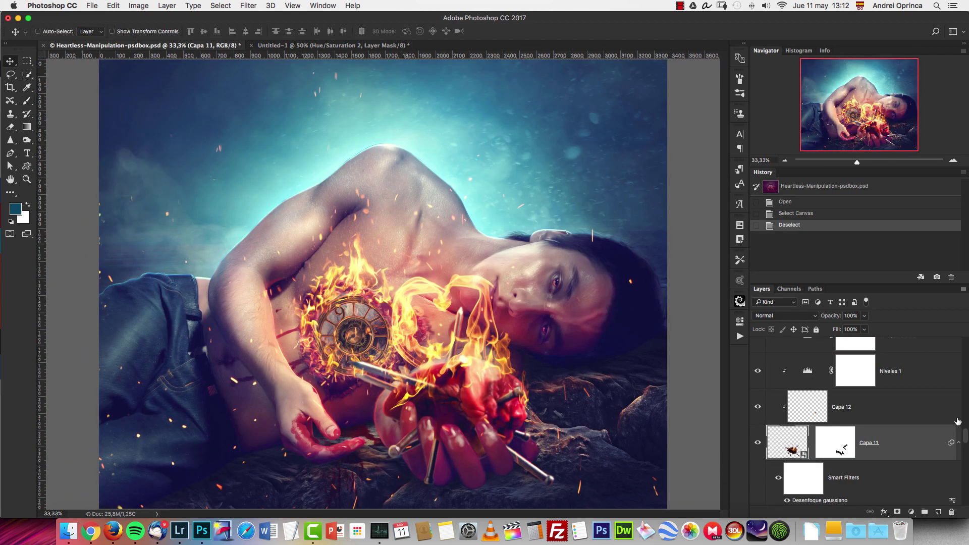
left_click(351, 47)
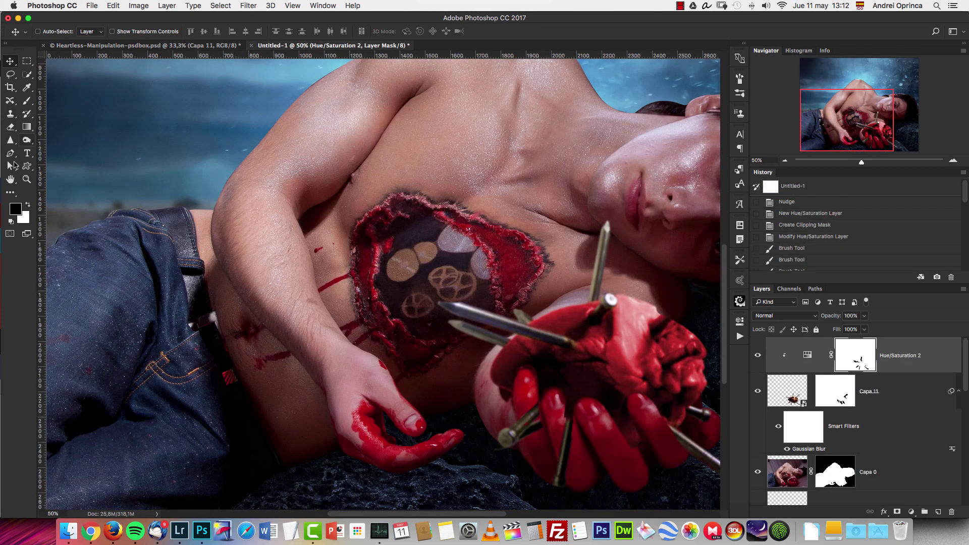
Pick the Pen tool, collapse Capa 11's smart filters and add an empty layer directly above Capa 0.
left_click(10, 153)
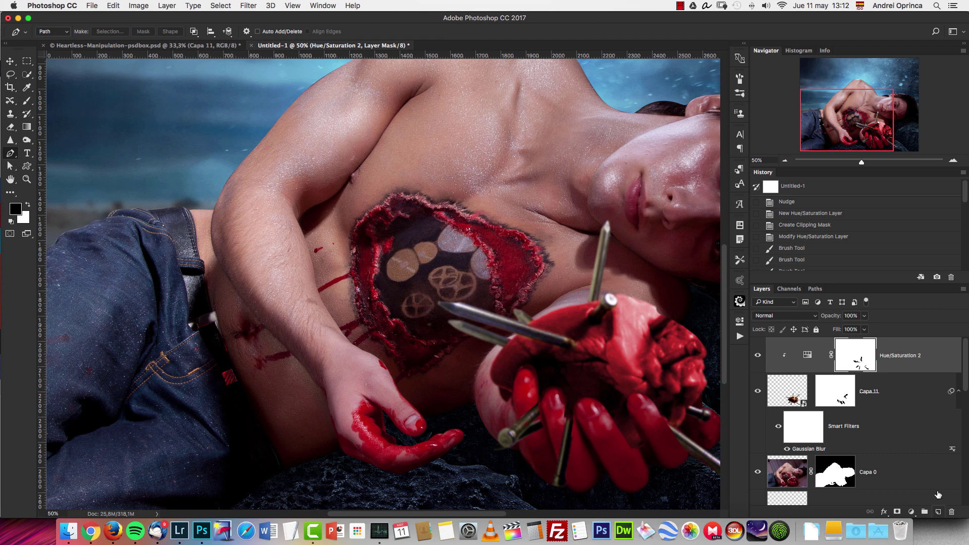
left_click(960, 390)
left_click(924, 423)
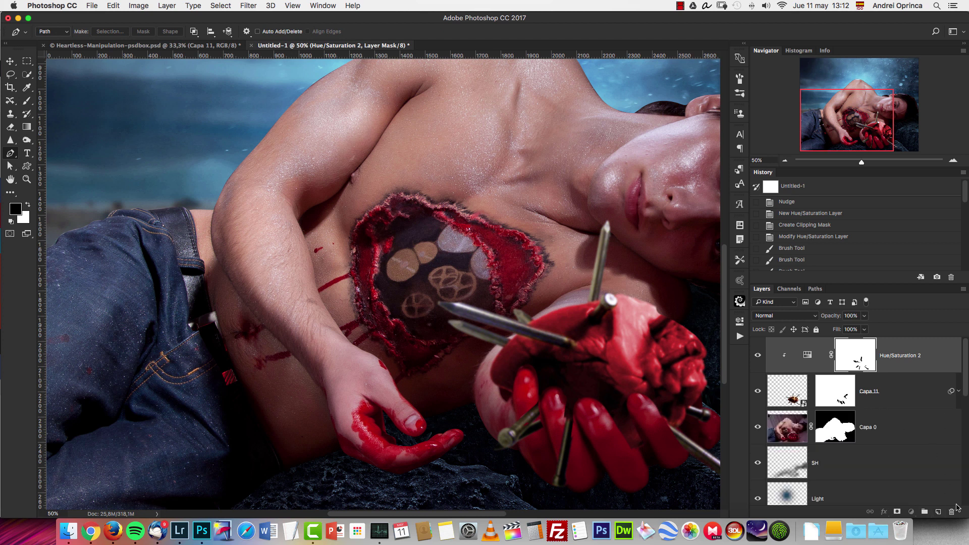
left_click(937, 512)
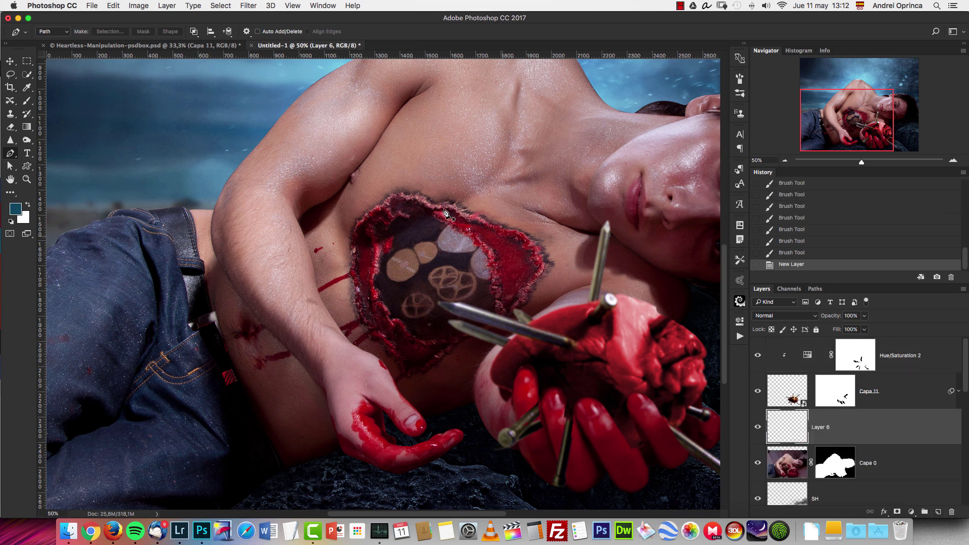
Draw a closed dark blue shape with the Pen tool, about 502 by 536 px, along the inner edge of the chest wound.
left_click(429, 212)
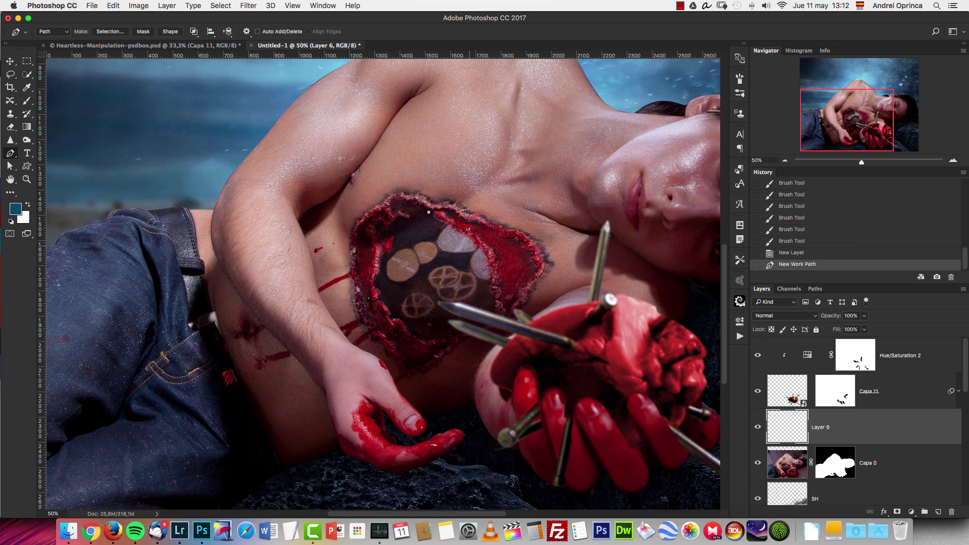
left_click(54, 32)
left_click(48, 22)
left_click(433, 212)
left_click(444, 227)
left_click(457, 231)
left_click(471, 241)
left_click(486, 256)
left_click(496, 289)
left_click(499, 304)
left_click(498, 313)
left_click(494, 325)
left_click(484, 333)
left_click(471, 335)
left_click(450, 342)
left_click(437, 343)
left_click(430, 342)
left_click(384, 312)
left_click(379, 302)
left_click(375, 285)
left_click(378, 268)
left_click(375, 249)
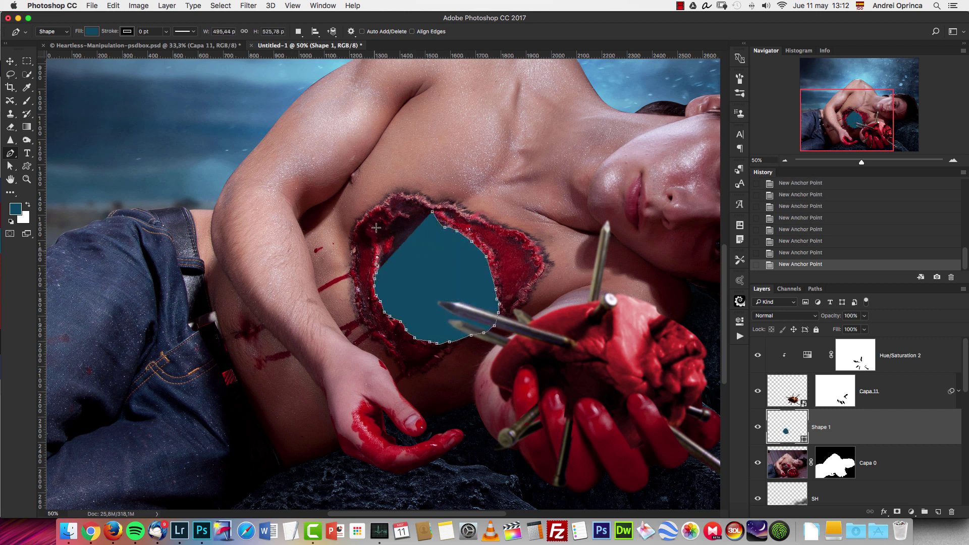
left_click(377, 235)
left_click(385, 223)
left_click(395, 221)
left_click(409, 212)
left_click(420, 209)
left_click(433, 212)
Give the Shape 1 layer an Inner Shadow effect with the Multiply blend mode.
left_click(924, 451)
left_click(888, 428)
double_click(903, 427)
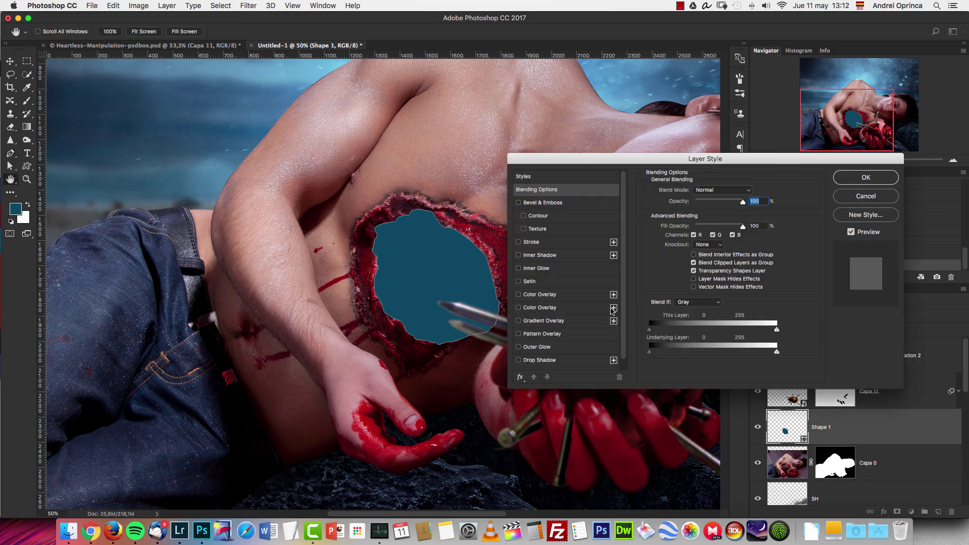
left_click(546, 362)
left_click(520, 360)
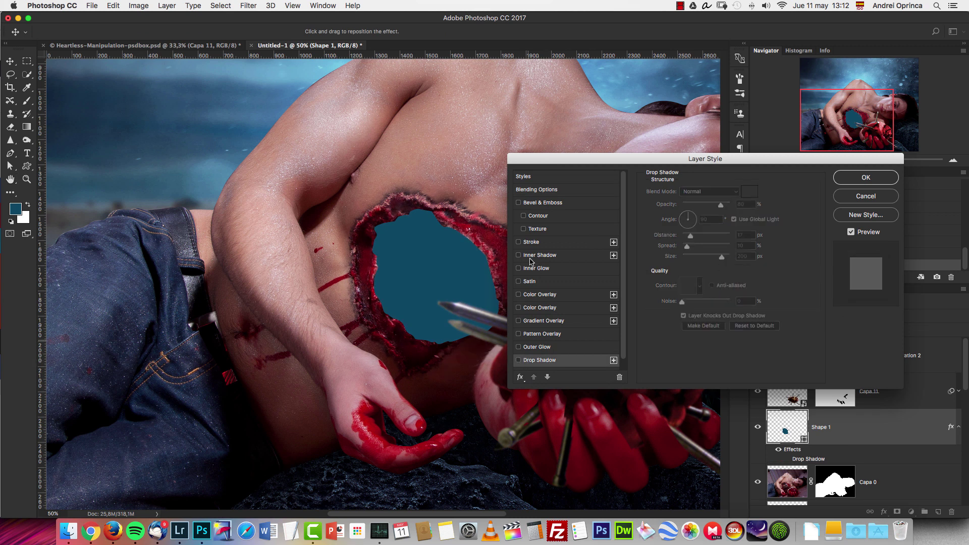
left_click(535, 257)
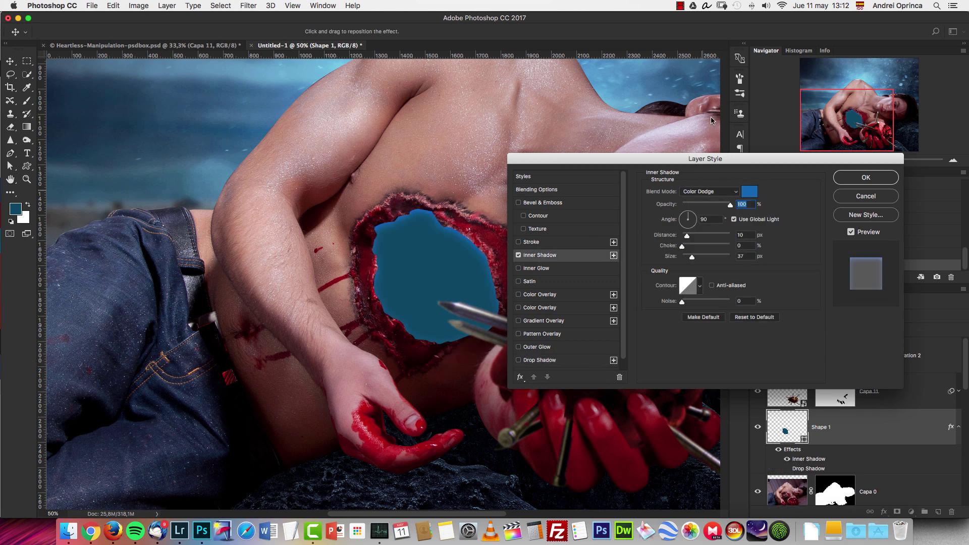
left_click(710, 192)
left_click(706, 140)
Set the inner shadow's colour to dark grey and its distance to 0 px, and apply the layer style.
left_click(750, 193)
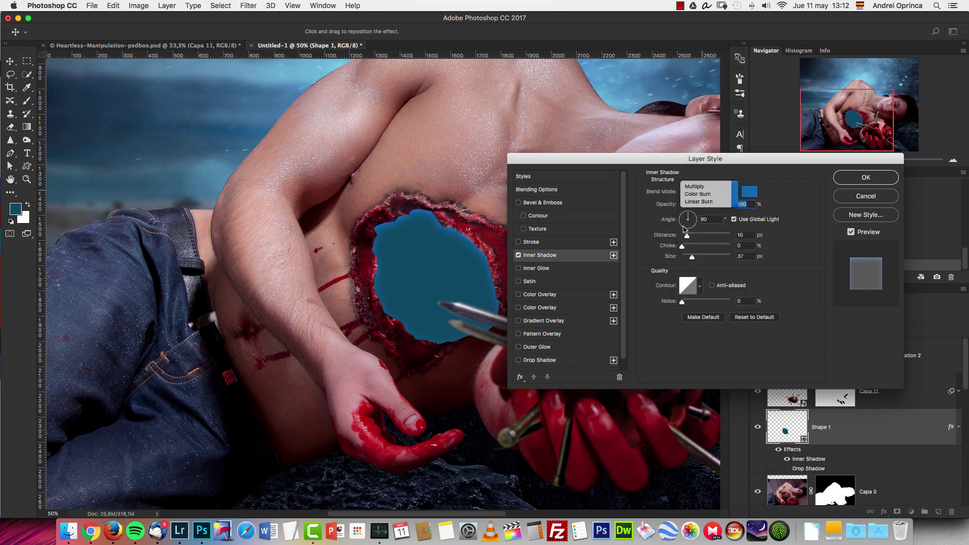
left_click_drag(526, 213, 471, 217)
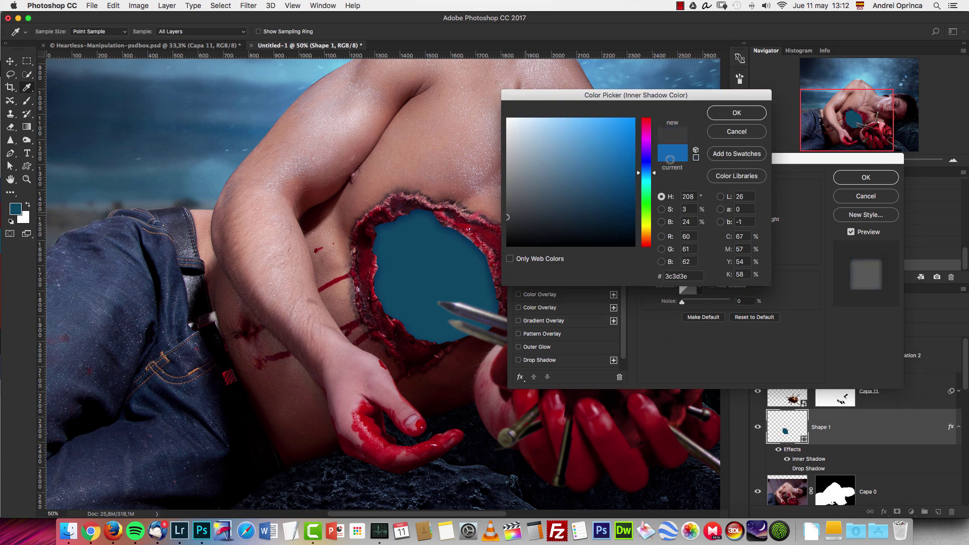
left_click(729, 117)
left_click_drag(685, 236, 676, 241)
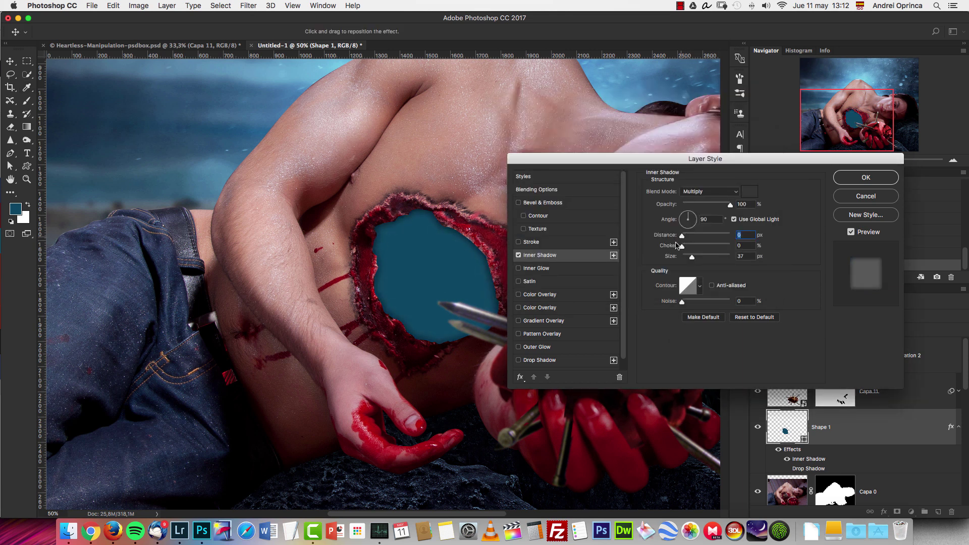
left_click(852, 179)
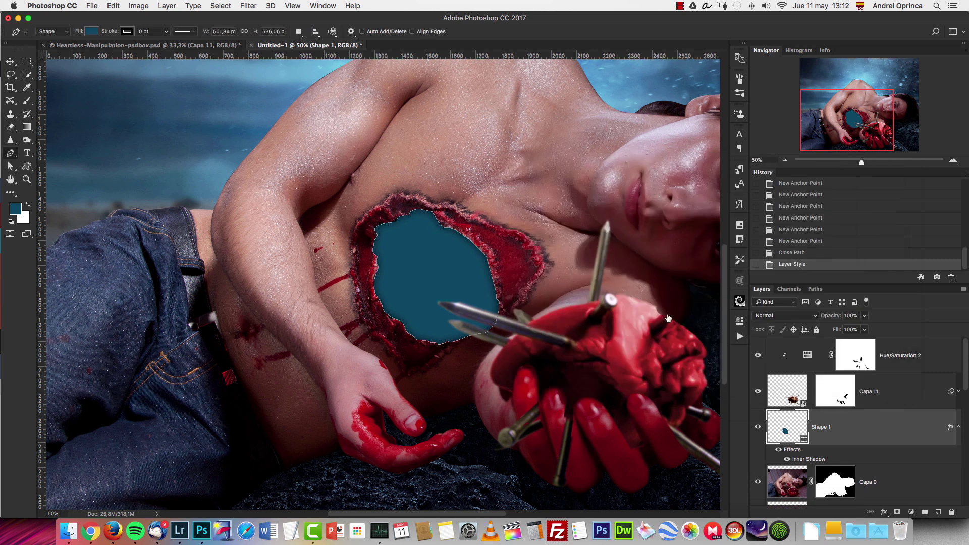
Copy the clock layer Capa 13 from Heartless-Manipulation-psdbox.psd into Untitled-1 and place it over the blue shape in the chest wound.
left_click(169, 48)
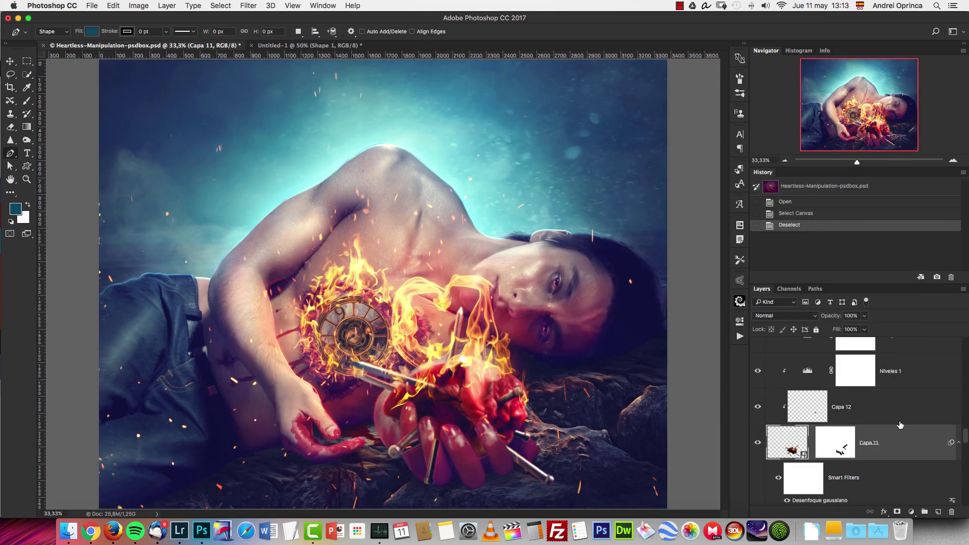
left_click(757, 471, "alt")
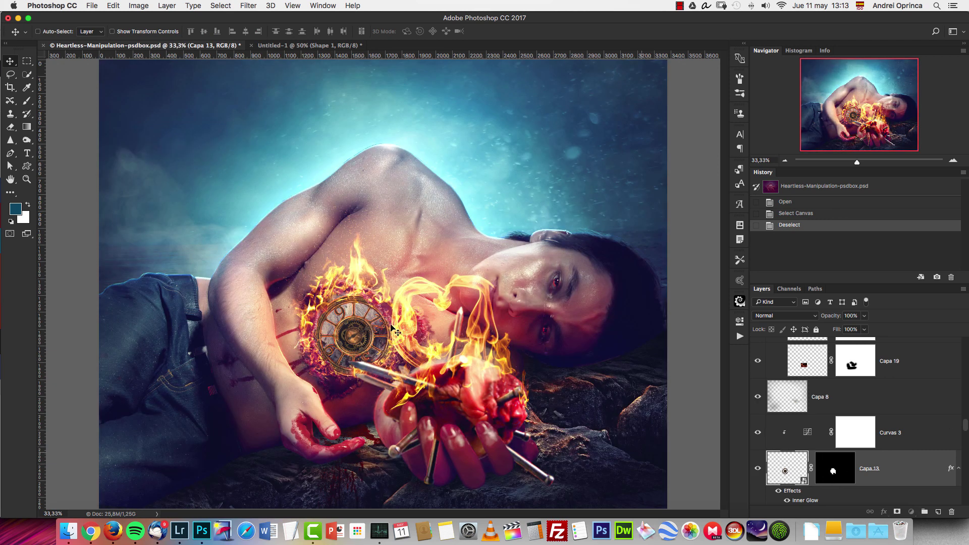
left_click_drag(391, 327, 354, 123)
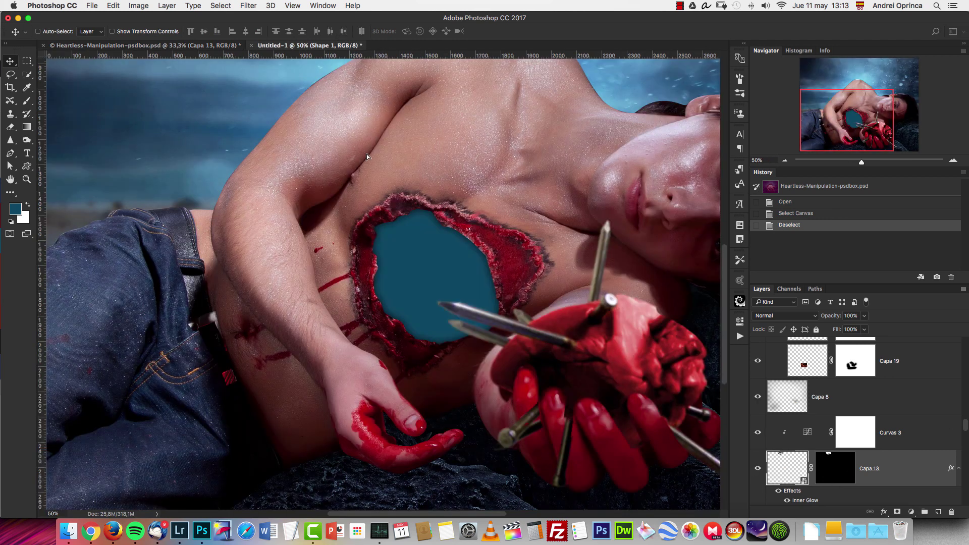
left_click_drag(460, 302, 473, 298)
left_click_drag(390, 267, 445, 279)
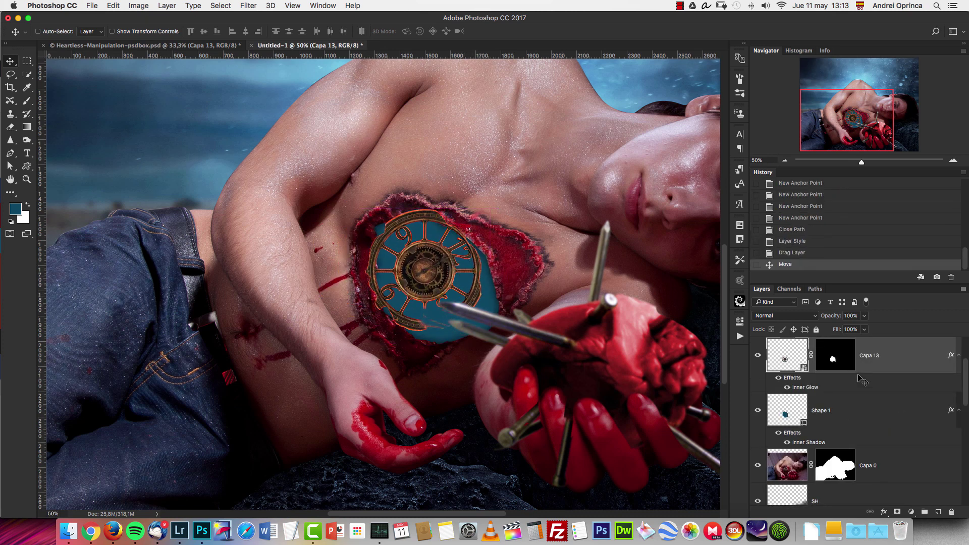
Fill the layer mask of Capa 13 with white so the whole clock shows.
left_click(844, 364)
key("x")
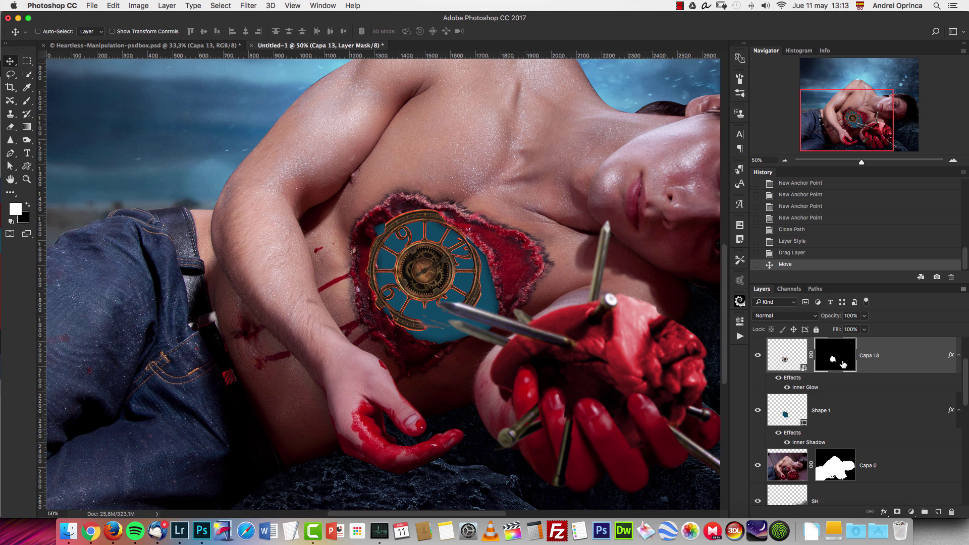
key("alt+BackSpace")
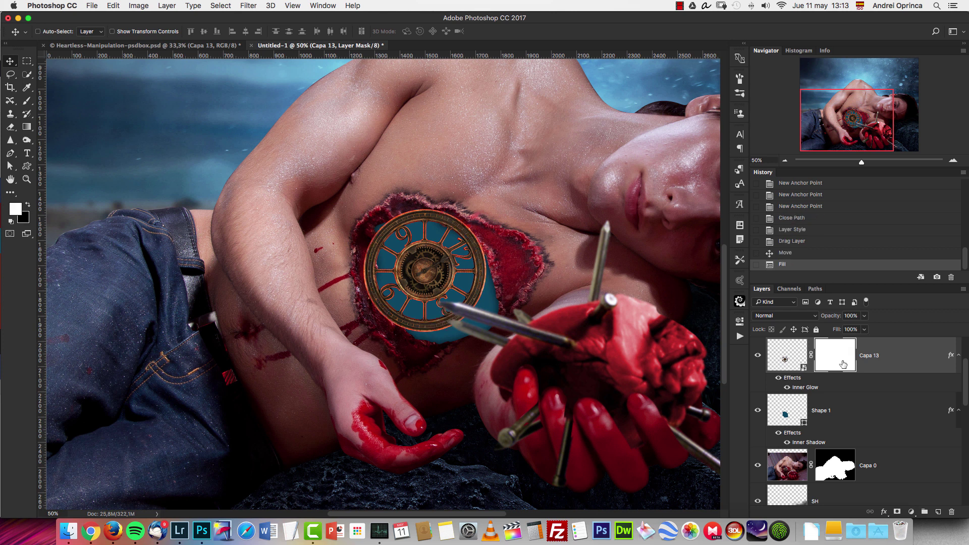
left_click(794, 419, "super")
key("super+d")
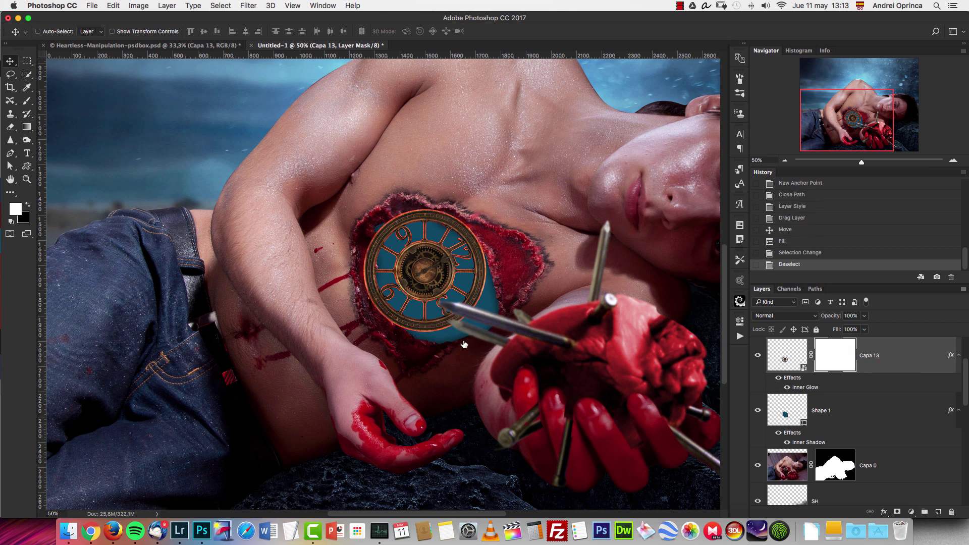
Move the Capa 13 clock slightly so it sits centred over the blue shape in the chest wound.
left_click_drag(453, 288, 464, 293)
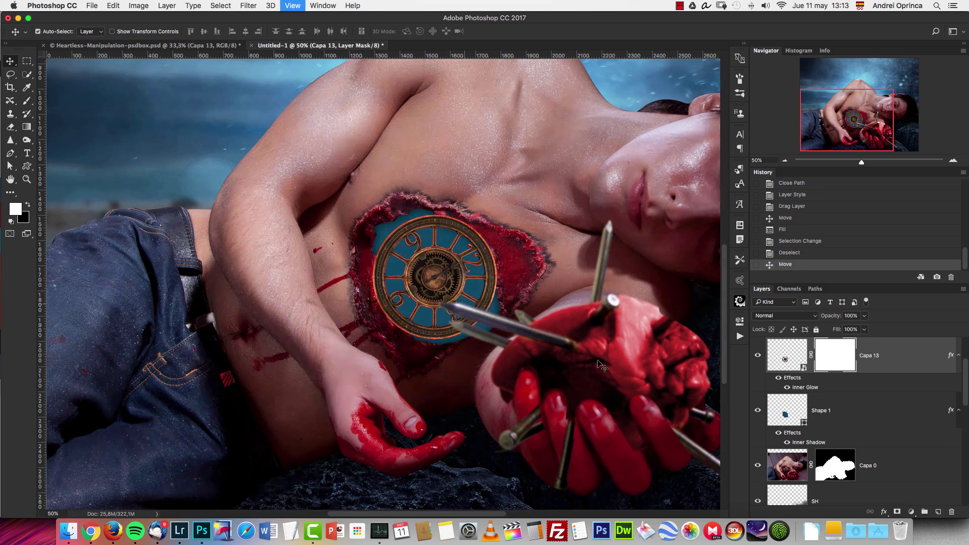
key("super+plus")
key("super+plus")
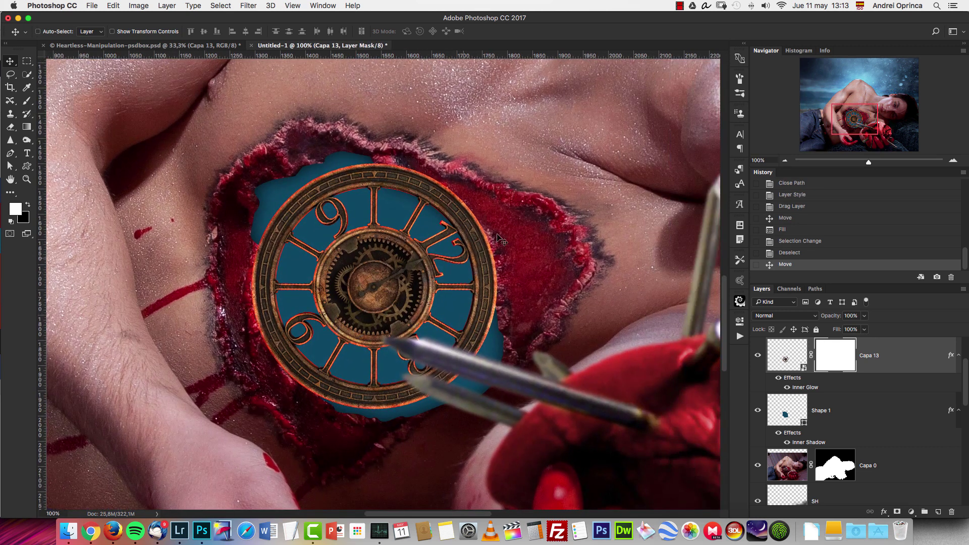
left_click_drag(461, 245, 590, 205)
left_click_drag(374, 271, 247, 321)
Load the Shape 1 outline as a selection, fill it with black in Capa 13's mask, deselect, and invert the mask.
left_click(786, 414, "super")
left_click(758, 355)
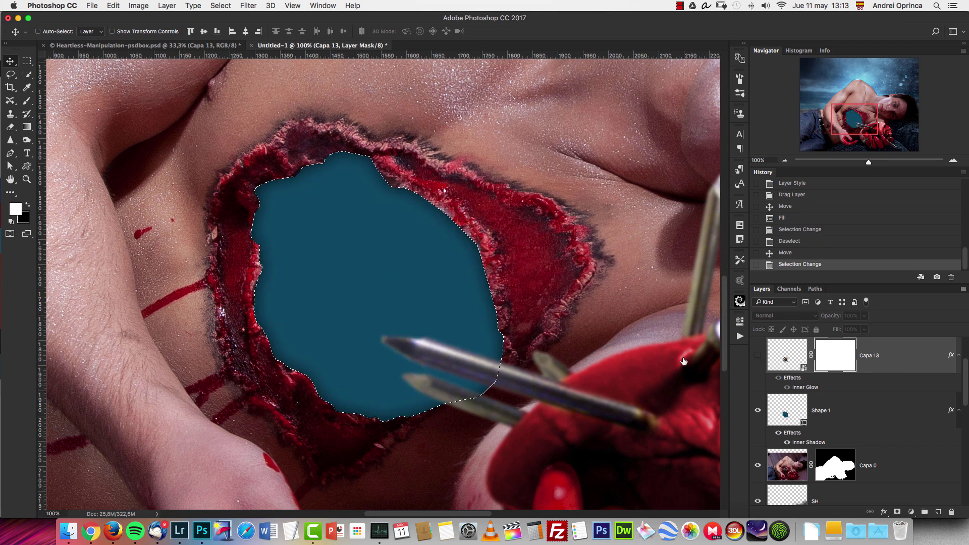
left_click(758, 356)
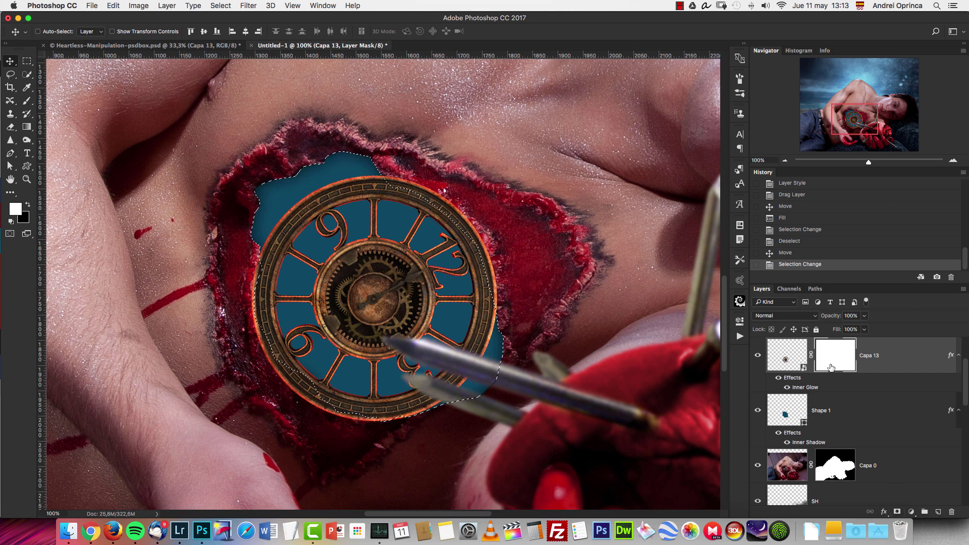
key("x")
key("alt+BackSpace")
key("super+d")
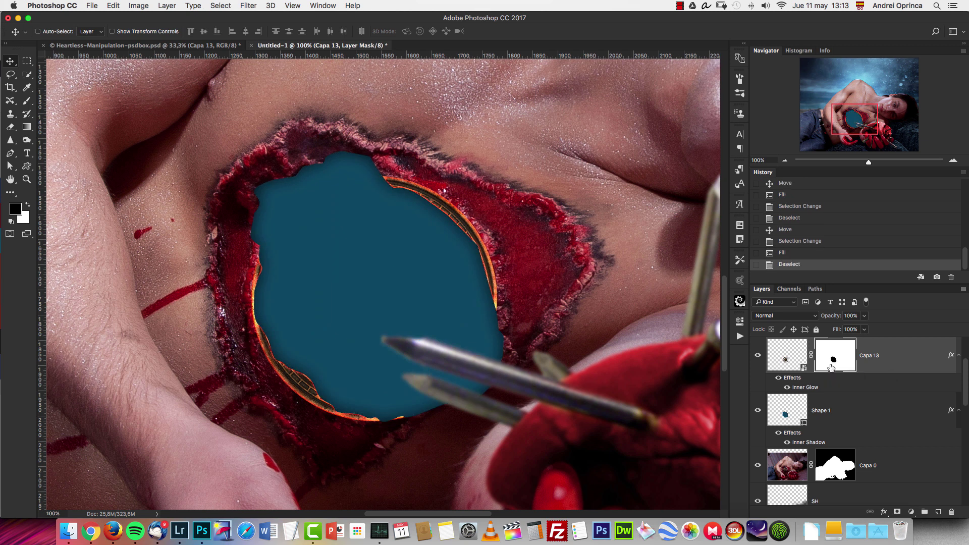
key("super+i")
Compare the clock with its layer mask and its layer effects switched off and on.
left_click(833, 366, "shift")
left_click(835, 361, "shift")
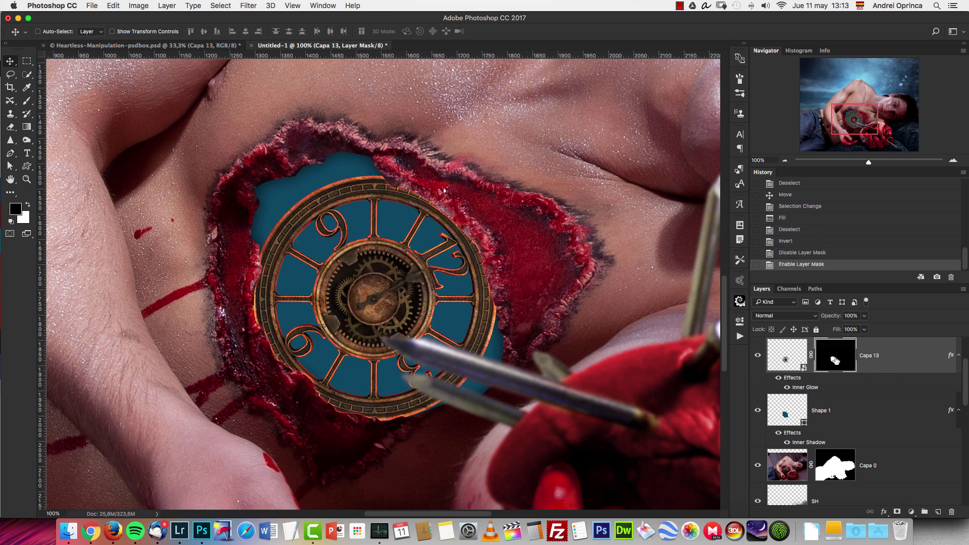
left_click(778, 378)
left_click(779, 378)
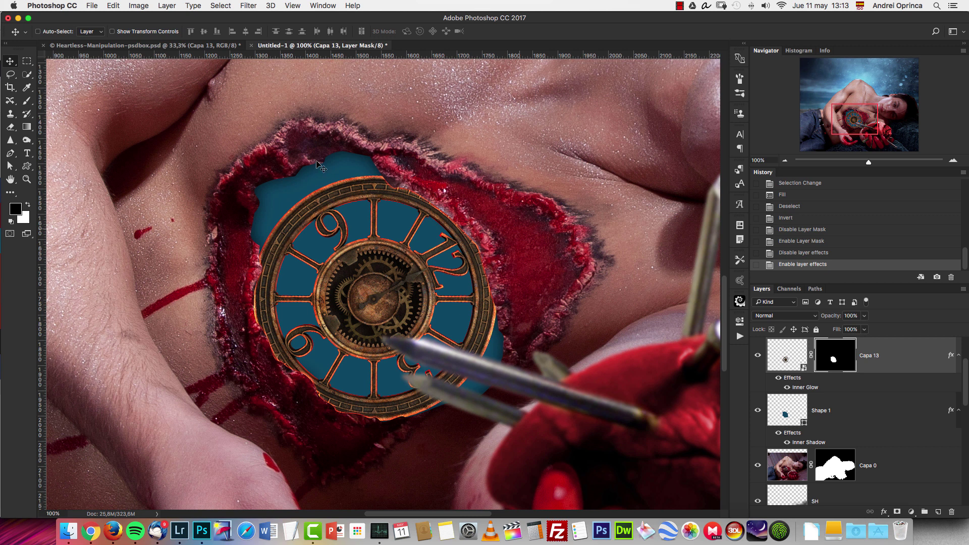
Hide Capa 13, then open stones.jpg, cut its entire image and close the file without saving.
left_click(758, 356)
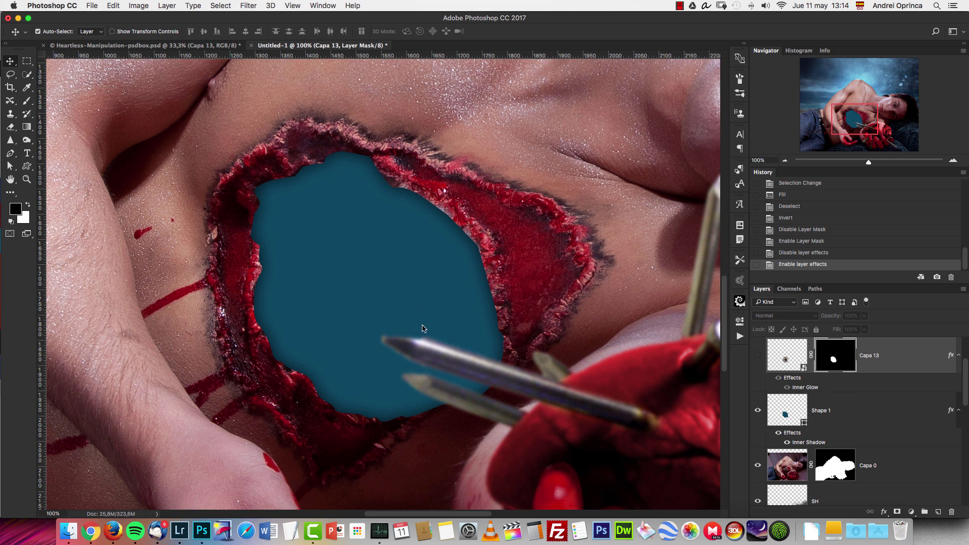
key("super+o")
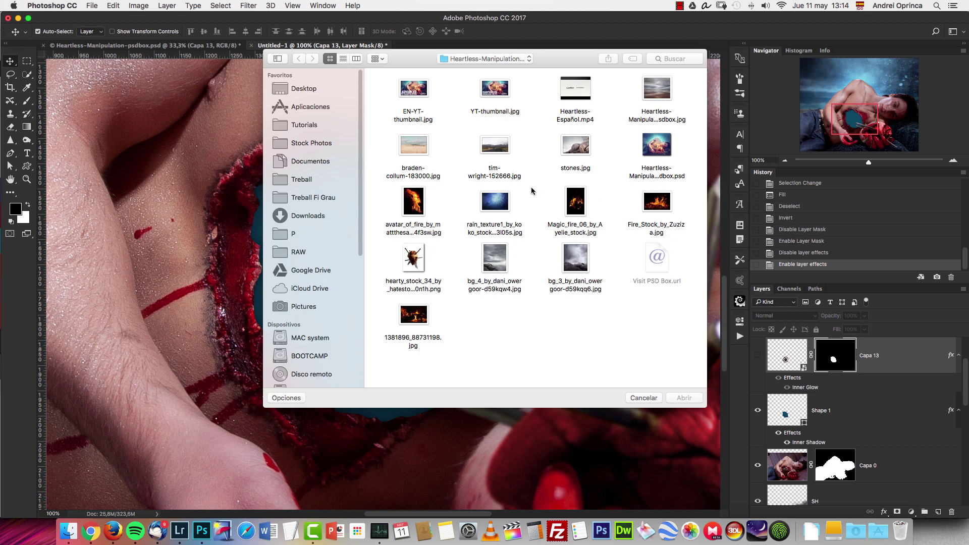
left_click(566, 146)
left_click(685, 399)
key("super+a")
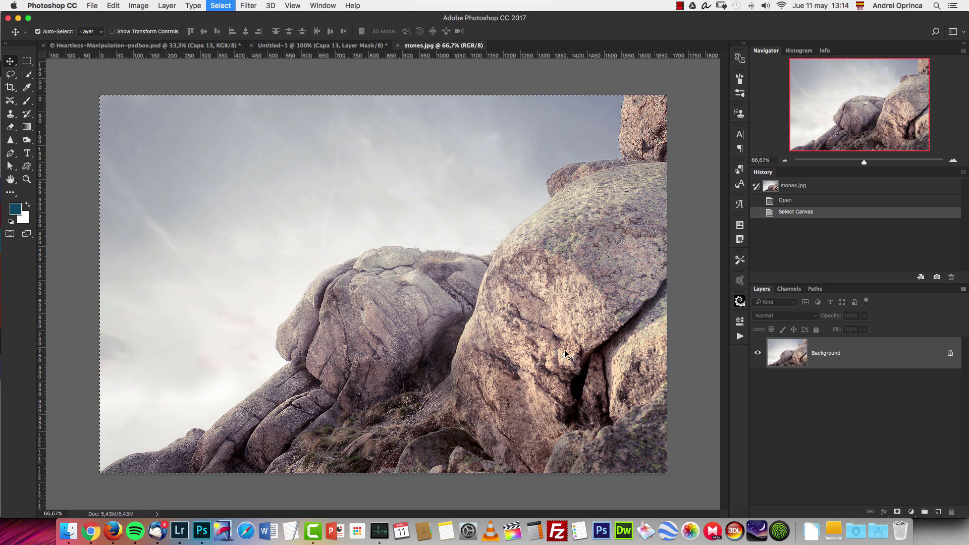
key("super+x")
key("super+w")
left_click(440, 187)
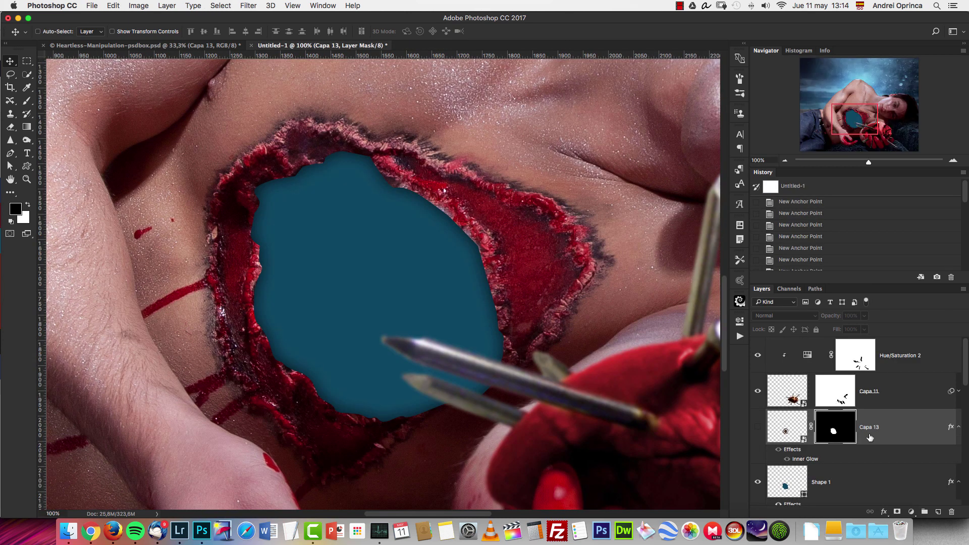
Paste the stones above Shape 1 as a clipping mask, position the rock texture inside the wound, and show Capa 13 again.
left_click(902, 475)
key("super+v")
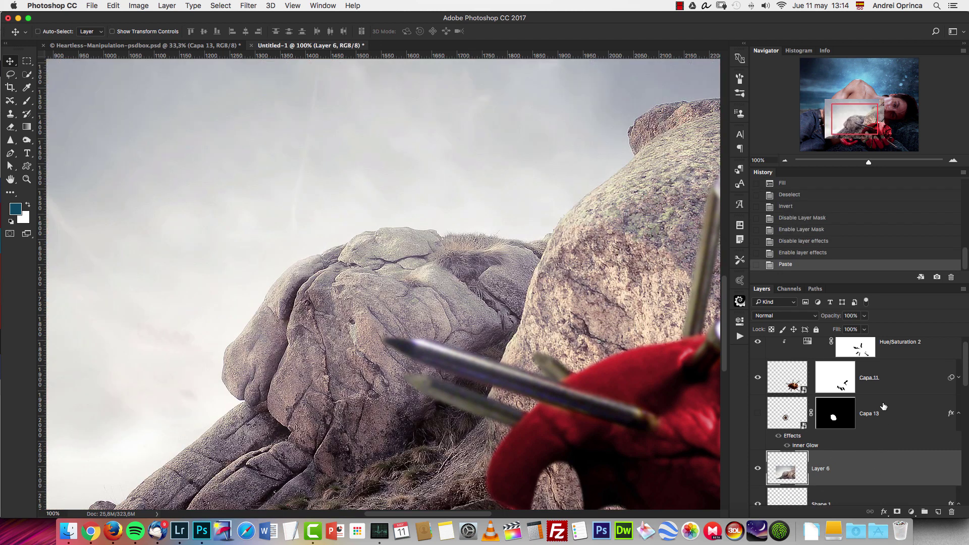
left_click(852, 484, "alt")
left_click_drag(353, 188, 267, 273)
left_click(758, 413)
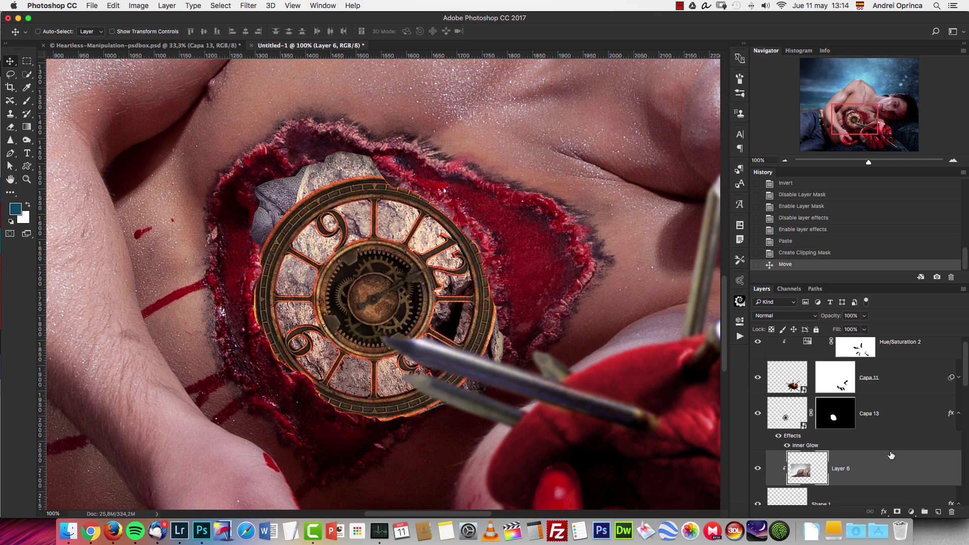
Set the Shape 1 inner shadow's size to 98 px and its colour to a near-black tone.
scroll(903, 451, "down", 3)
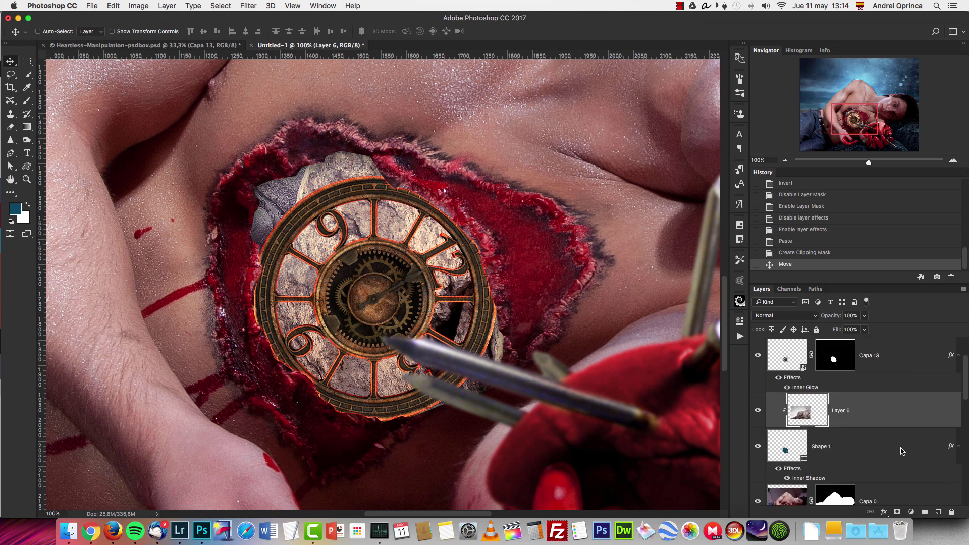
double_click(894, 446)
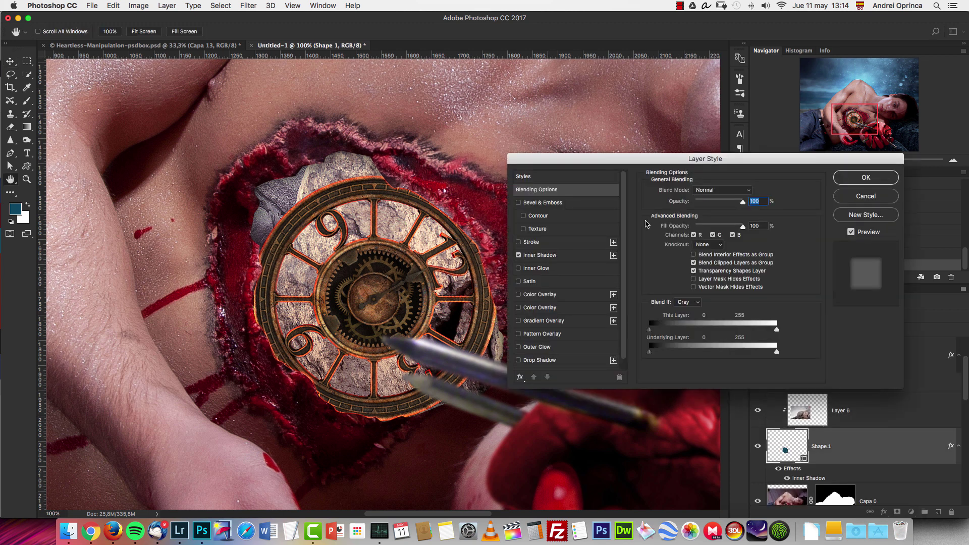
left_click(556, 255)
left_click_drag(699, 257, 703, 256)
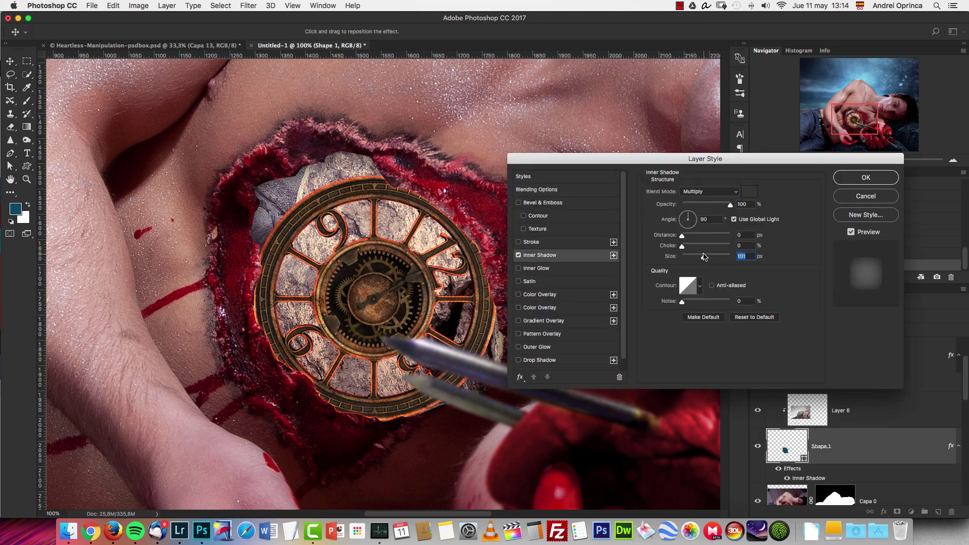
left_click(751, 194)
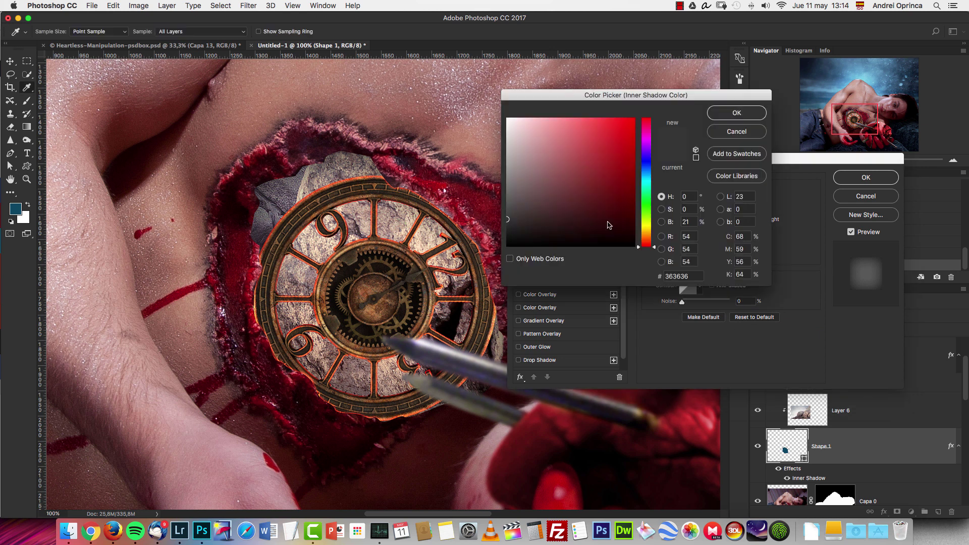
left_click(484, 235)
left_click(737, 113)
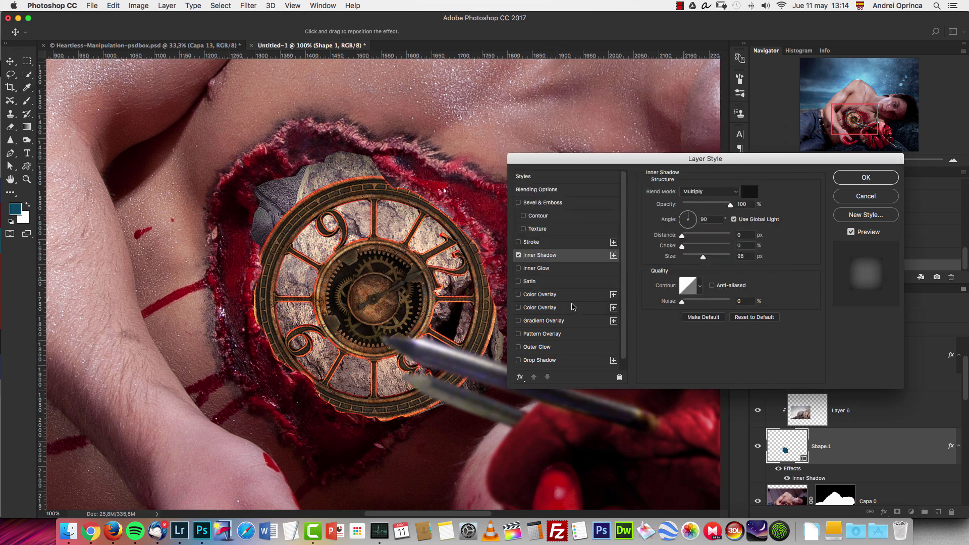
Add a Color Overlay to Shape 1 with the Vivid Light blend mode, raise its opacity, and apply the layer style.
left_click(540, 295)
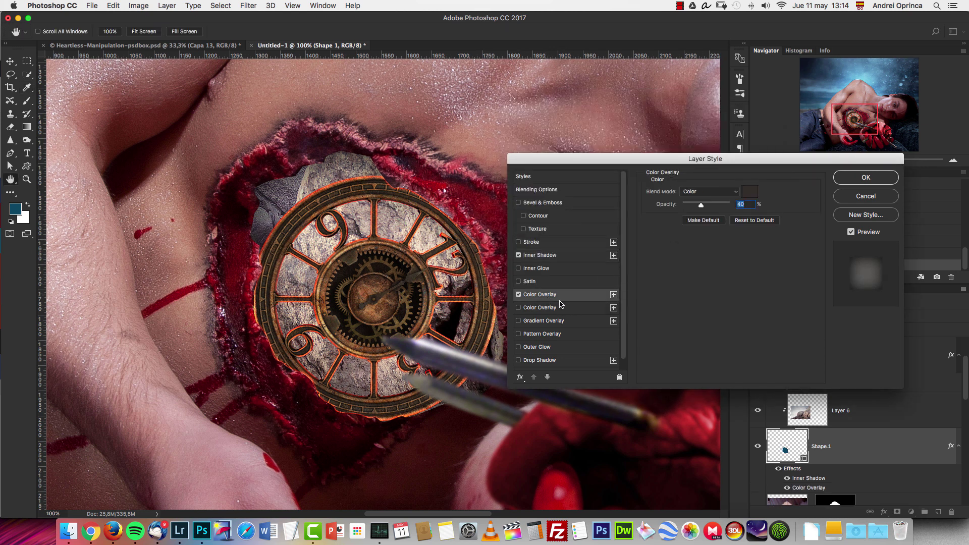
left_click(719, 196)
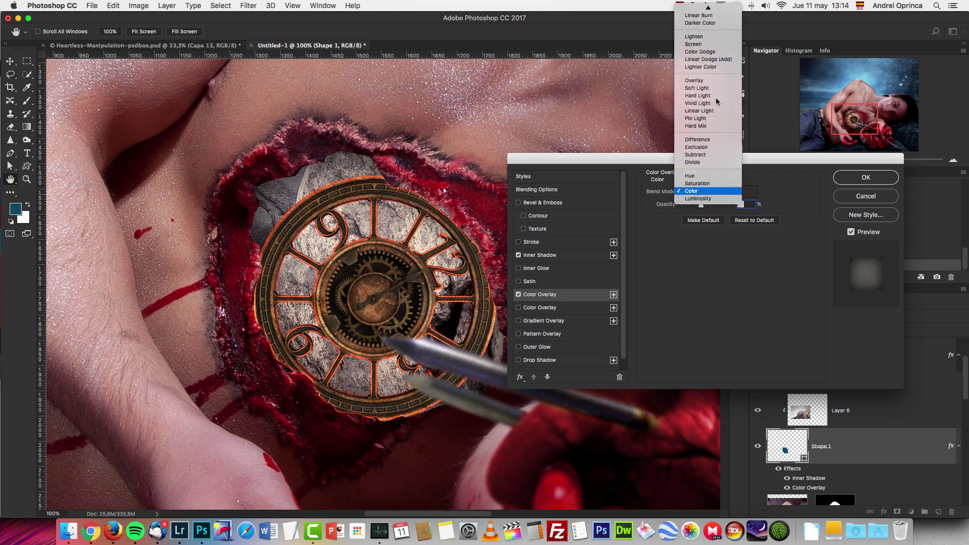
left_click(704, 104)
left_click_drag(709, 206, 719, 205)
key("Return")
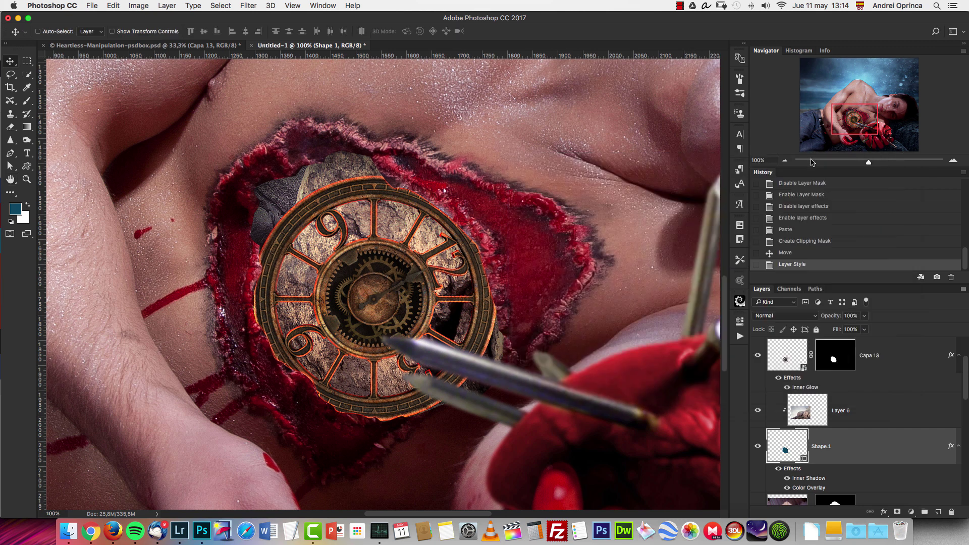
Open Fire_Stock_by_Zuziza.jpg, cut its entire image and close the file without saving.
left_click(785, 161)
left_click(785, 162)
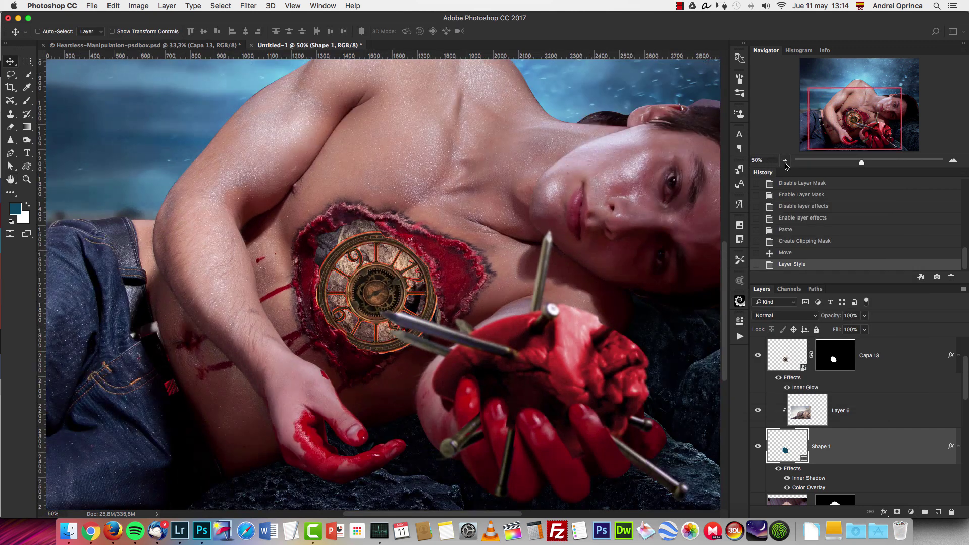
left_click(785, 161)
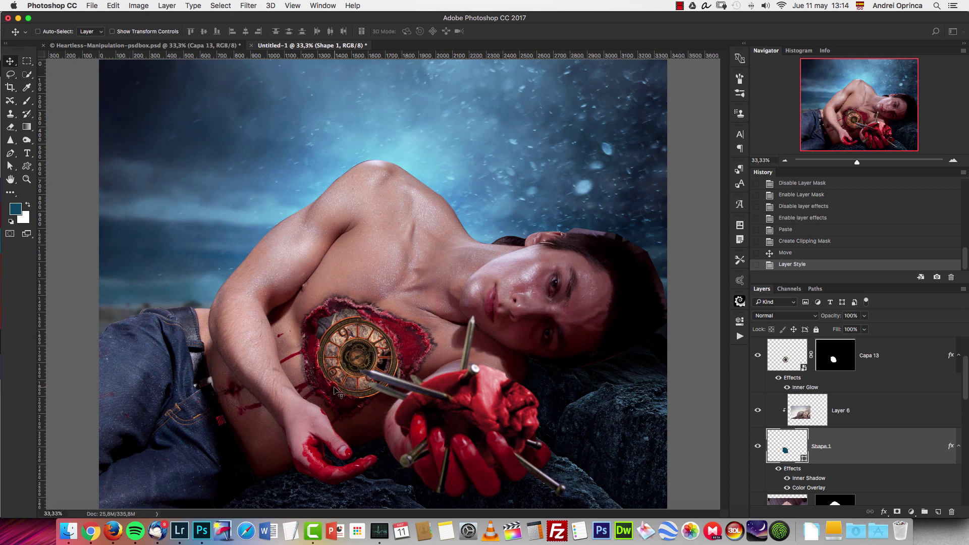
key("super+o")
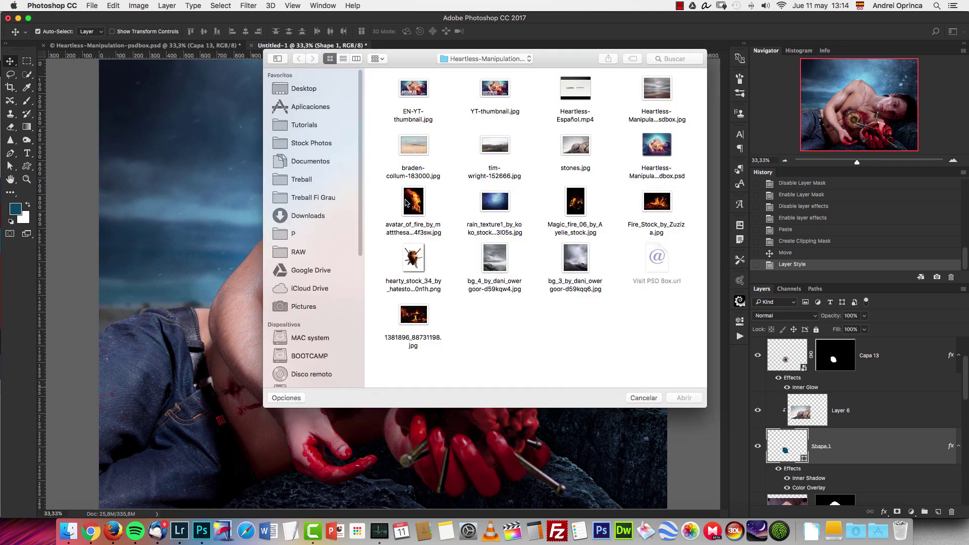
key("a")
left_click(574, 201)
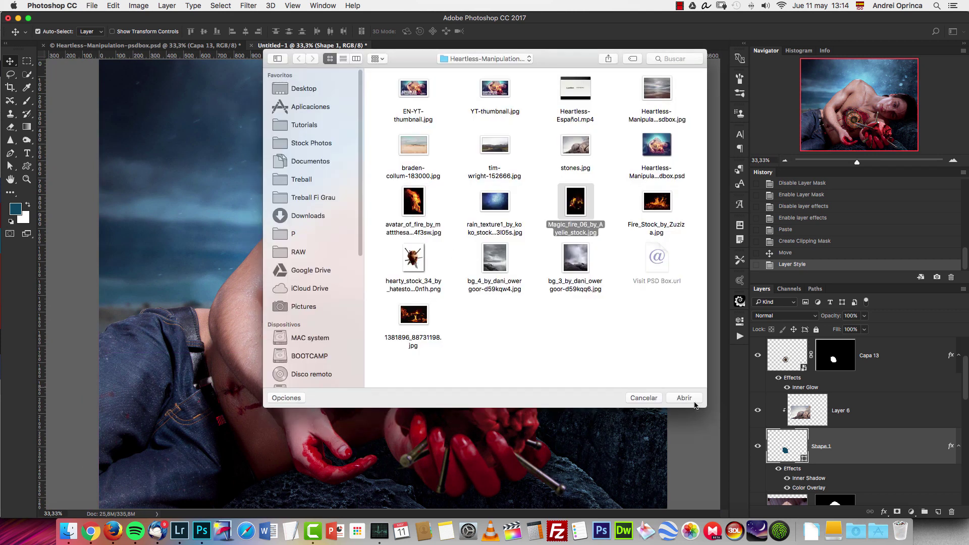
key("Right")
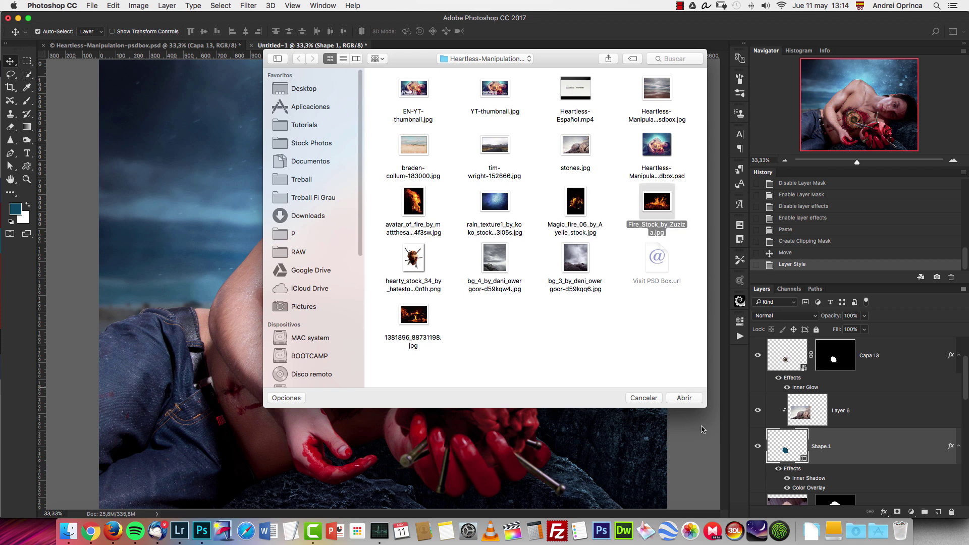
key("Return")
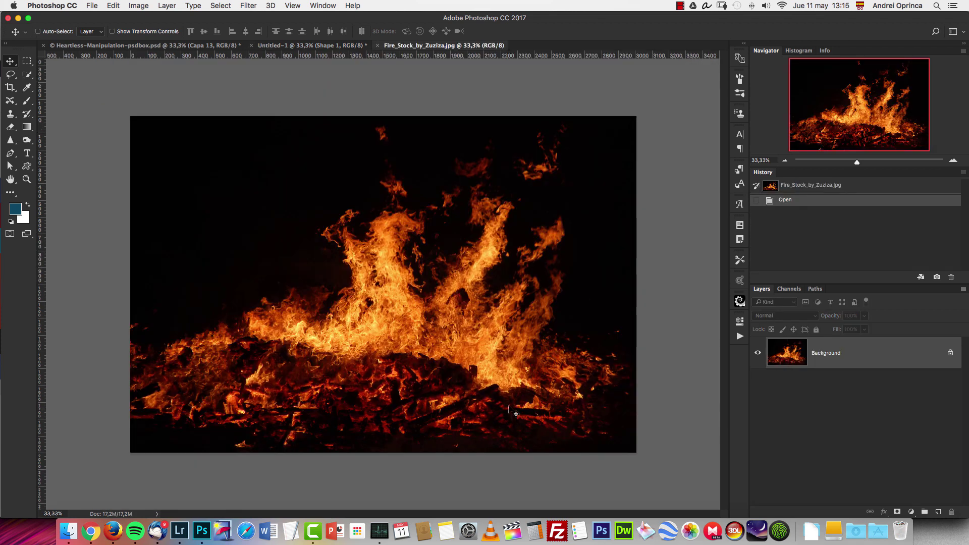
key("super+a")
key("super+x")
key("super+w")
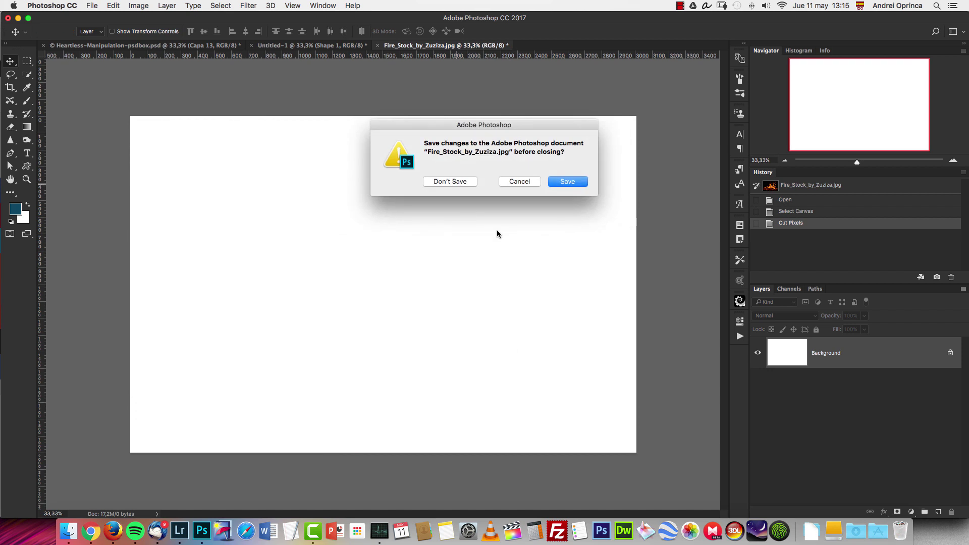
left_click(455, 185)
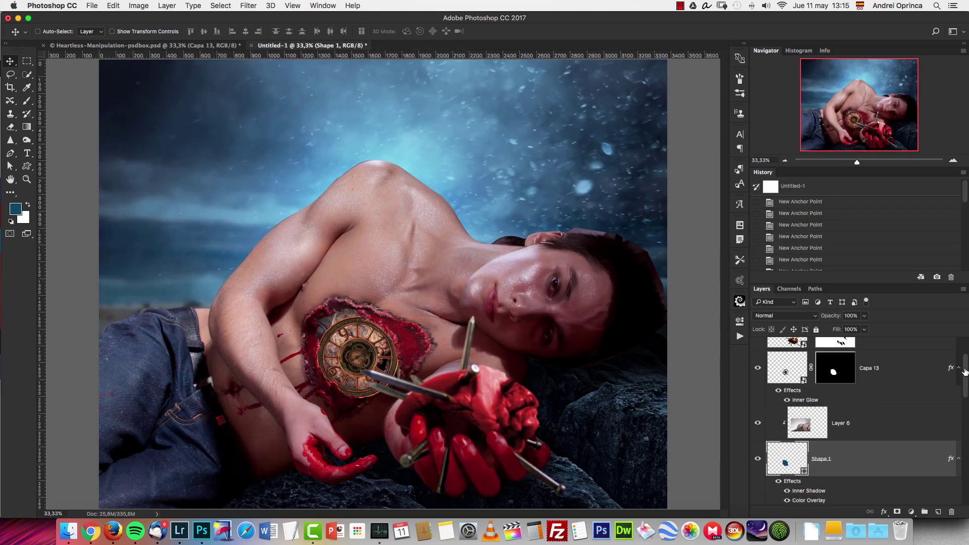
Paste the fire image above the Hue/Saturation 2 layer and set its blend mode to Screen.
left_click(960, 369)
scroll(932, 364, "up", 3)
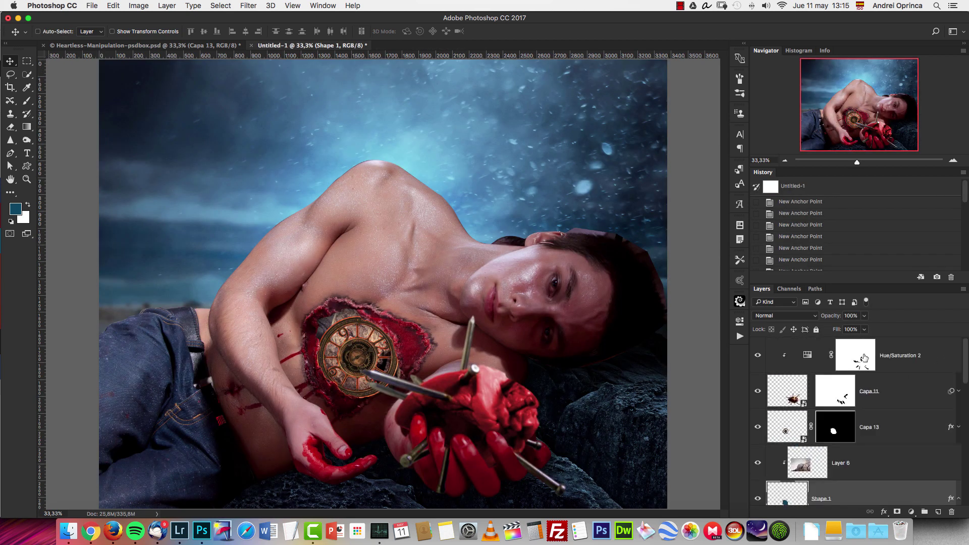
left_click(885, 360)
key("super+v")
left_click(786, 316)
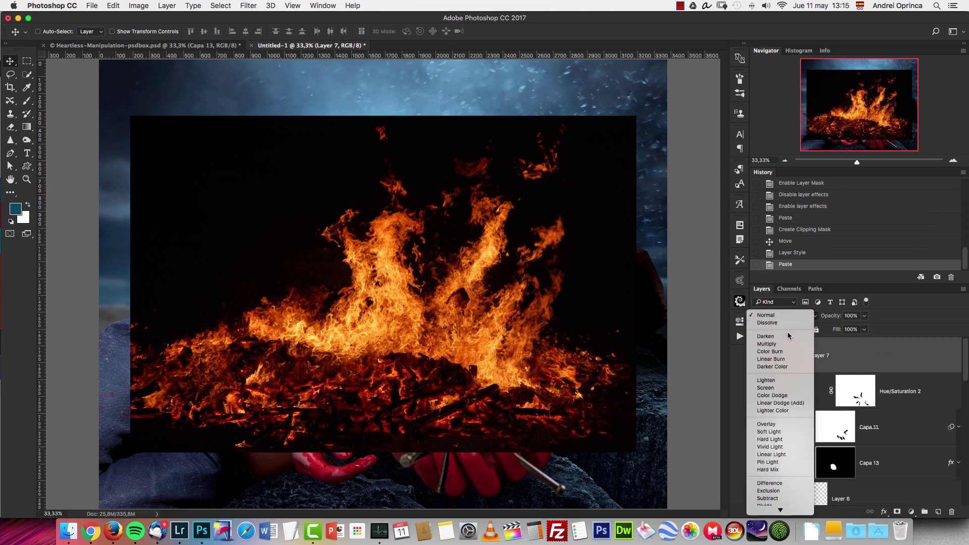
left_click(780, 389)
Scale down the Layer 7 fire and position it over the upper part of the clock and chest wound.
key("super+t")
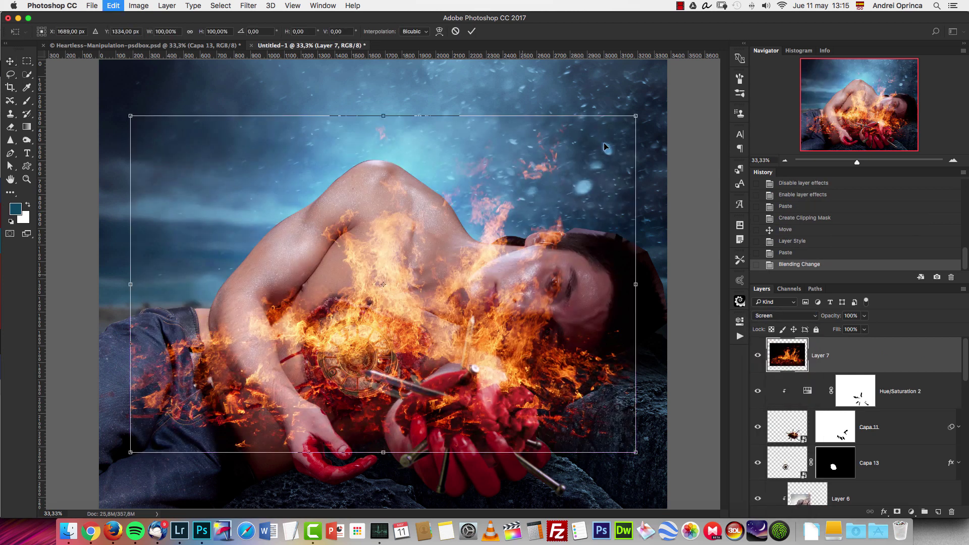
left_click_drag(583, 148, 457, 205)
left_click_drag(393, 310, 368, 326)
key("Return")
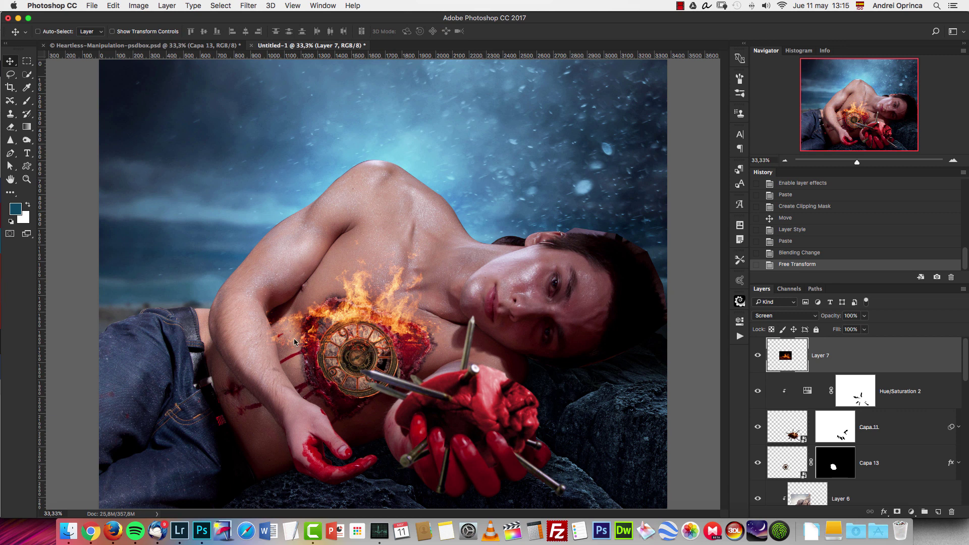
Erase the stray flames of Layer 7 around the wound's left edge and over the clock with a soft 400 px, low-flow Eraser.
key("e")
left_click(265, 349)
left_click(281, 320)
left_click(257, 400)
left_click(257, 400)
left_click(257, 400)
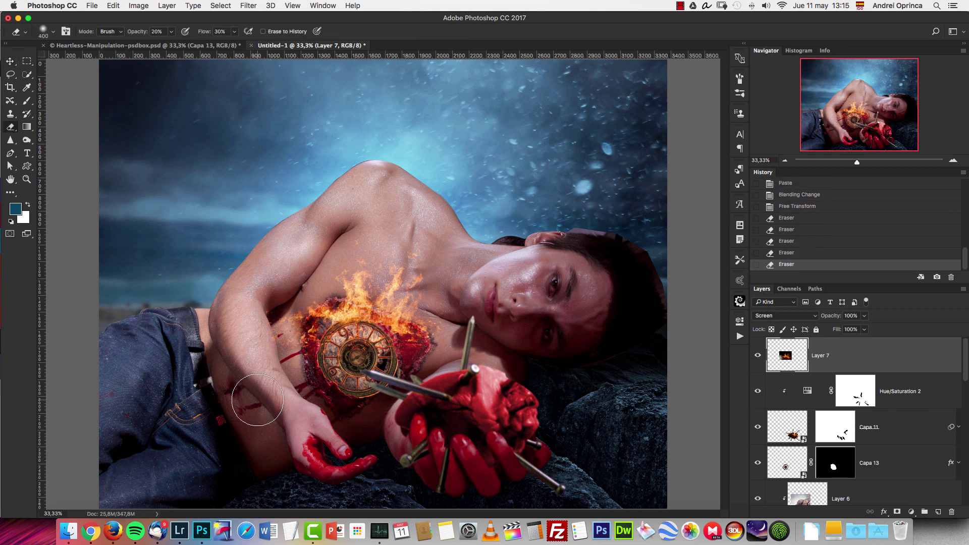
mouse_move(283, 333)
left_mouse_down()
mouse_move(279, 349)
mouse_move(278, 318)
left_mouse_up()
left_click(378, 387)
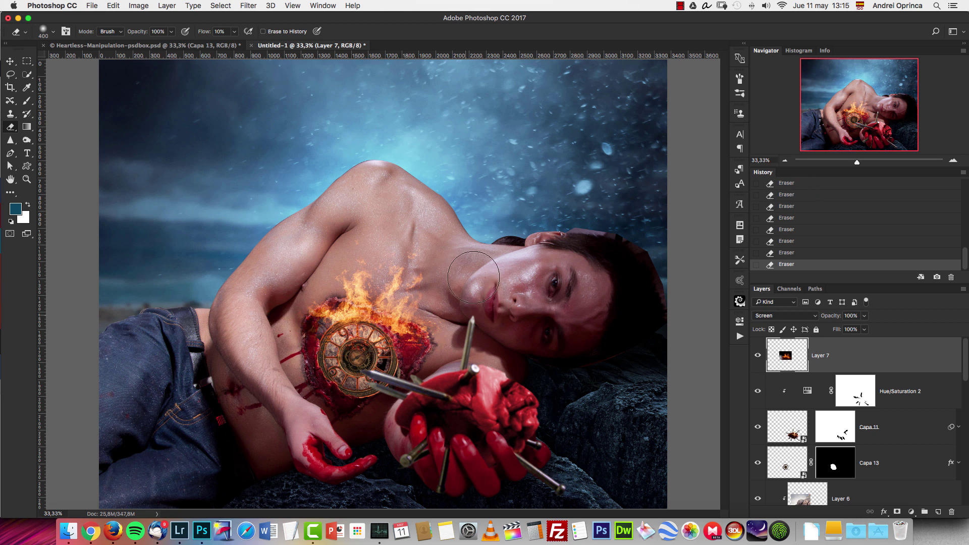
Preview and open Magic_fire_06_by_Ayelie_stock.jpg, cut its entire image and close the file without saving.
key("super+o")
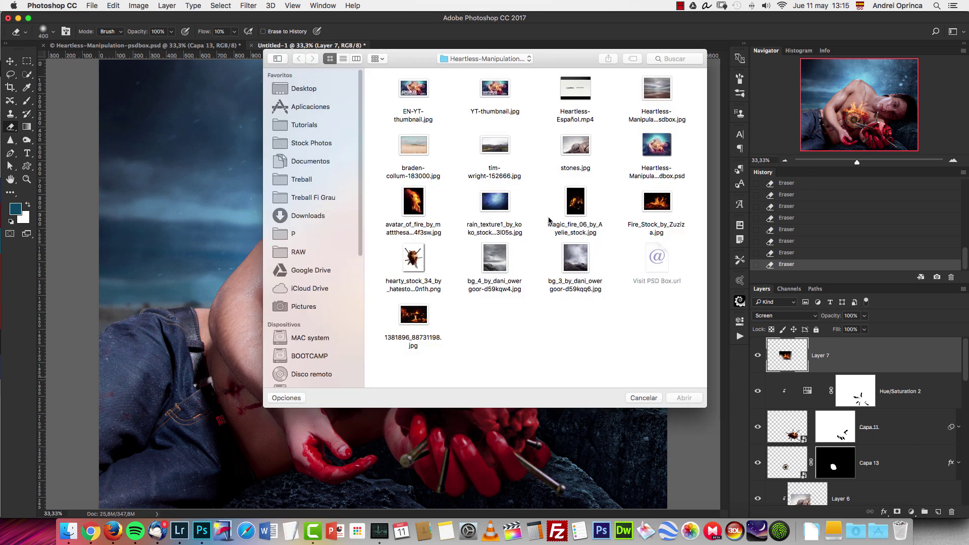
left_click(576, 201)
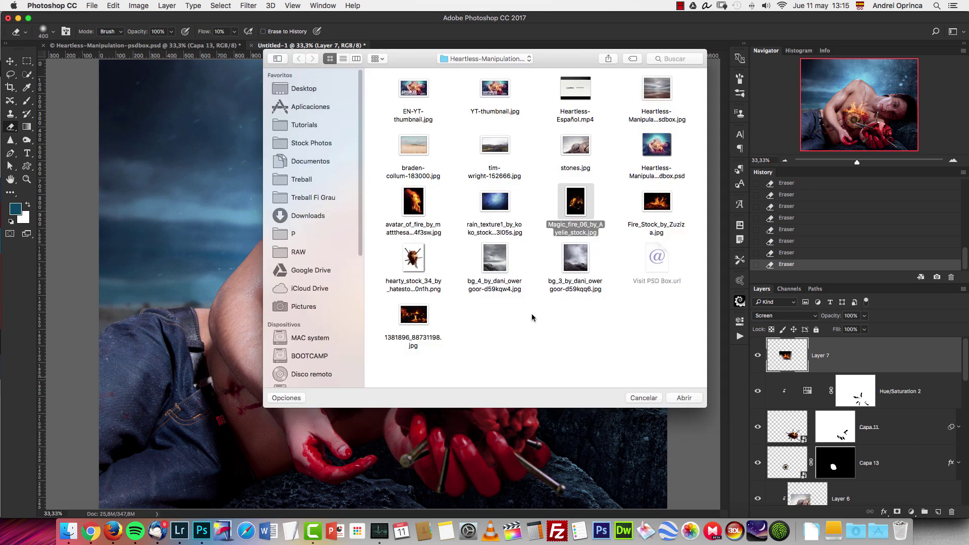
key("space")
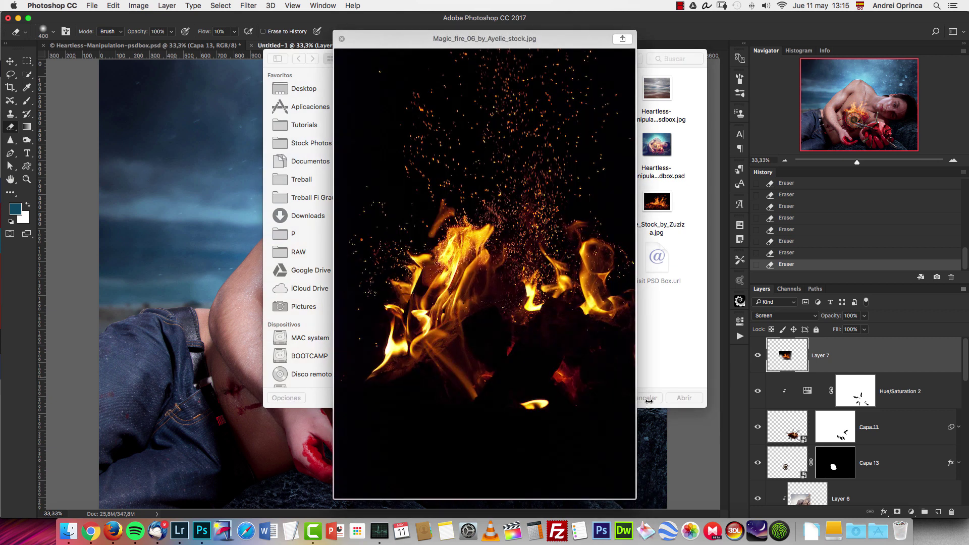
key("space")
left_click(685, 399)
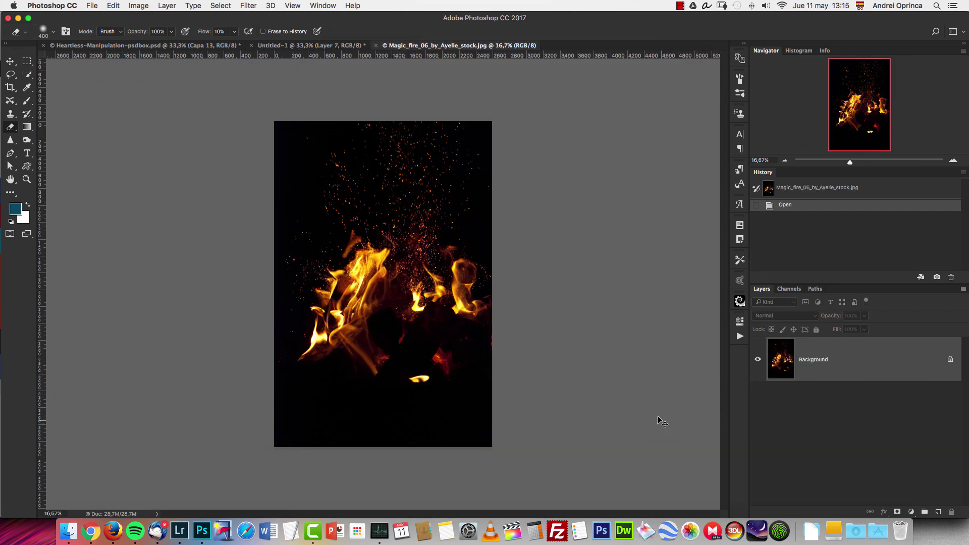
key("super+a")
key("super+x")
key("super+w")
key("d")
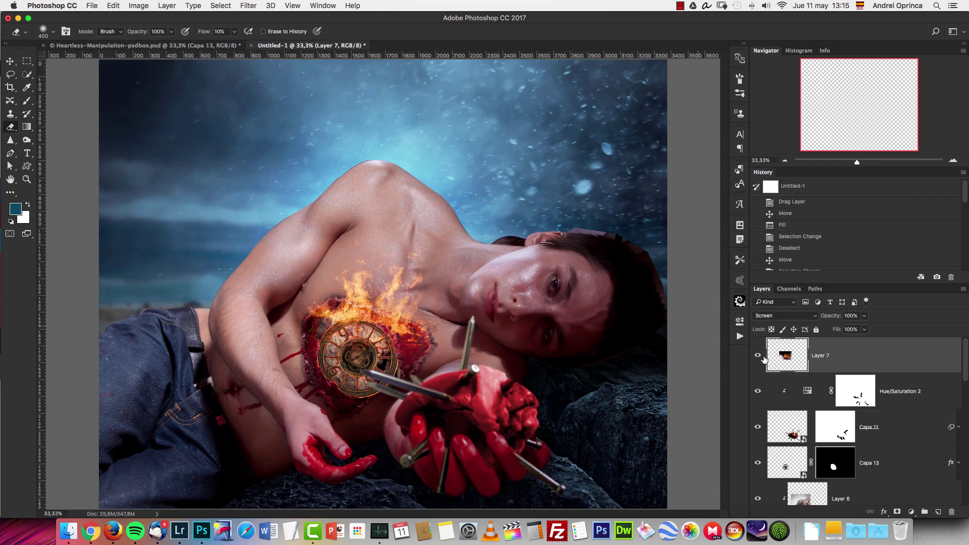
Paste the magic fire image above Layer 7 and set its blend mode to Screen.
key("super+v")
key("super+t")
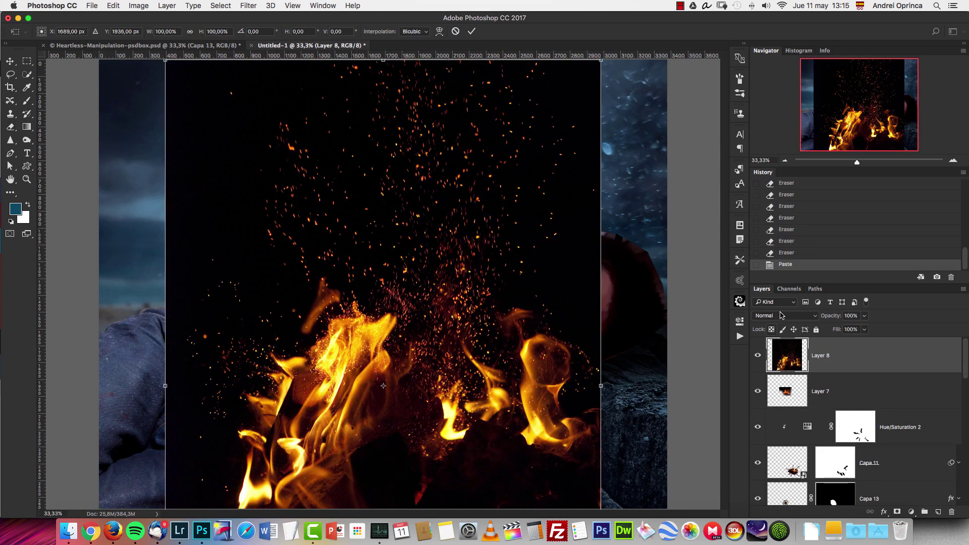
key("Return")
left_click(781, 317)
key("Return")
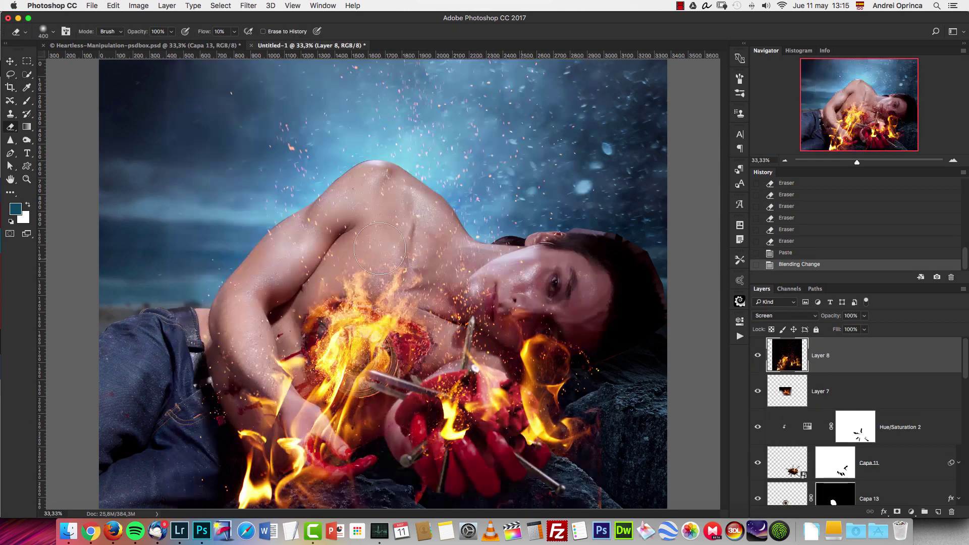
Scale down and rotate the Layer 8 fire, placing its flames around the left and lower edges of the clock.
key("super+t")
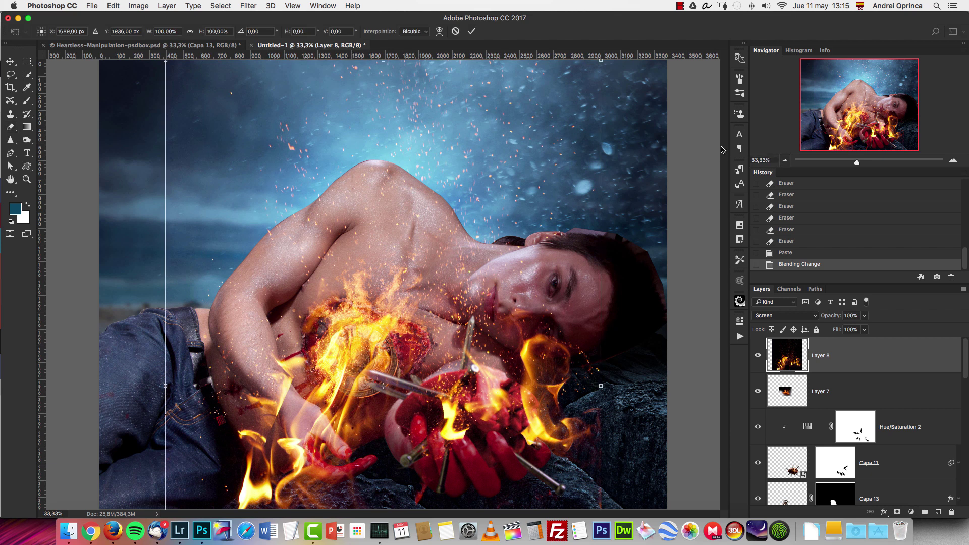
left_click(785, 160)
left_click_drag(546, 115, 313, 252)
left_click_drag(361, 313, 364, 323)
left_click_drag(447, 290, 398, 252)
left_click_drag(379, 311, 379, 320)
key("Return")
Erase the unwanted flames and sparks of Layer 8 around the clock and wound with a 200 px Eraser at 10% flow.
key("e")
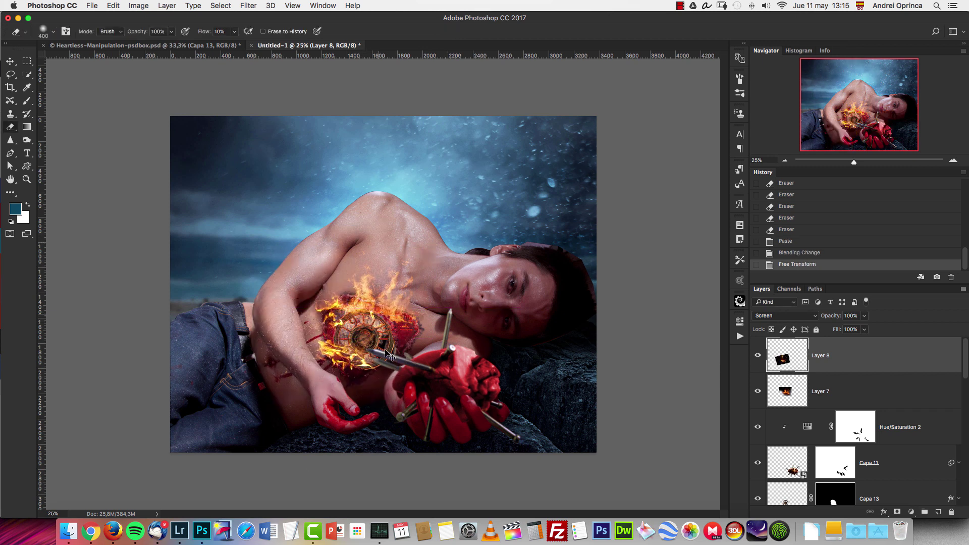
scroll(380, 313, "up", 4)
left_click_drag(462, 344, 608, 370)
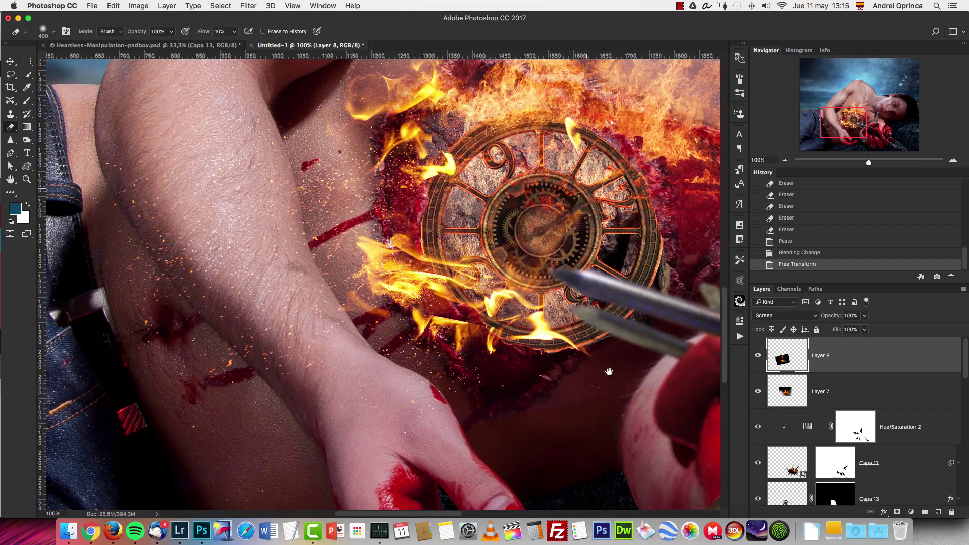
left_click_drag(470, 332, 309, 383)
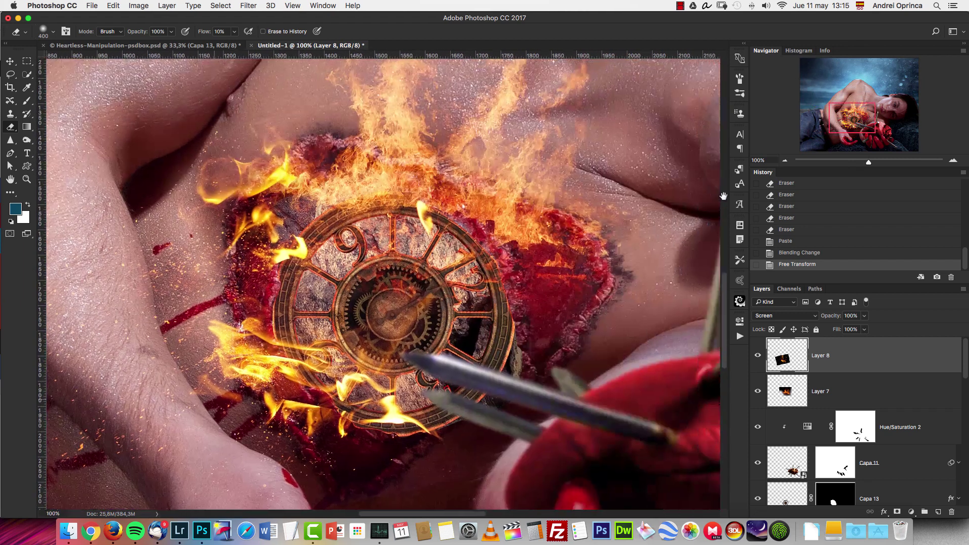
left_click(786, 161)
left_click(786, 161)
key("bracketleft")
key("bracketleft")
key("bracketleft")
mouse_move(404, 247)
left_mouse_down()
mouse_move(323, 252)
mouse_move(283, 219)
mouse_move(275, 247)
mouse_move(308, 187)
left_mouse_up()
left_click_drag(324, 153, 252, 297)
Bring up the Heartless-Manipulation folder's files for opening another stock image.
key("super+o")
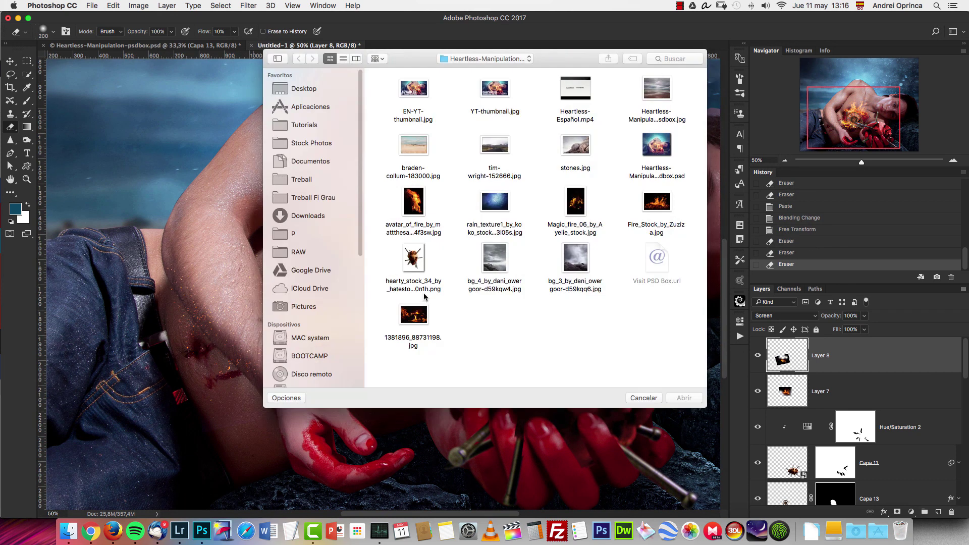
Open the stock image avatar_of_fire_by_mattthesamurai-d34f3sw.jpg.
key("space")
key("space")
key("Up")
left_click(685, 399)
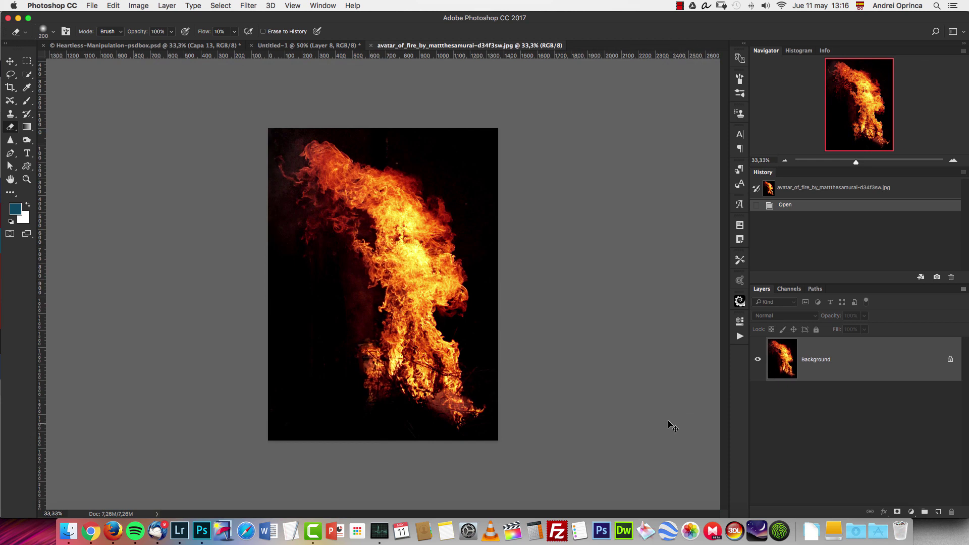
Move the whole fire image into the Untitled-1 composition as a new layer and set its blending mode to Lighten.
key("super+a")
key("super+x")
key("super+w")
key("super+d")
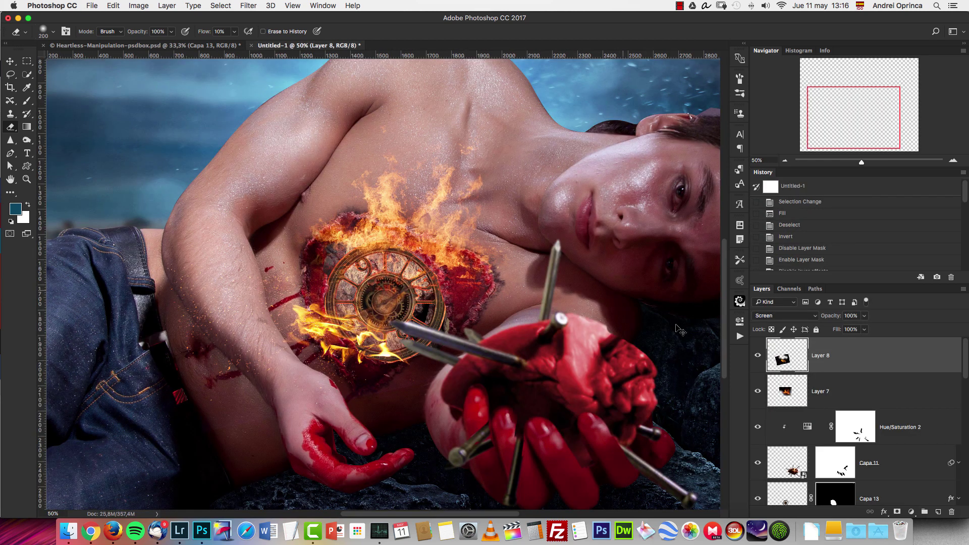
key("super+v")
left_click(785, 315)
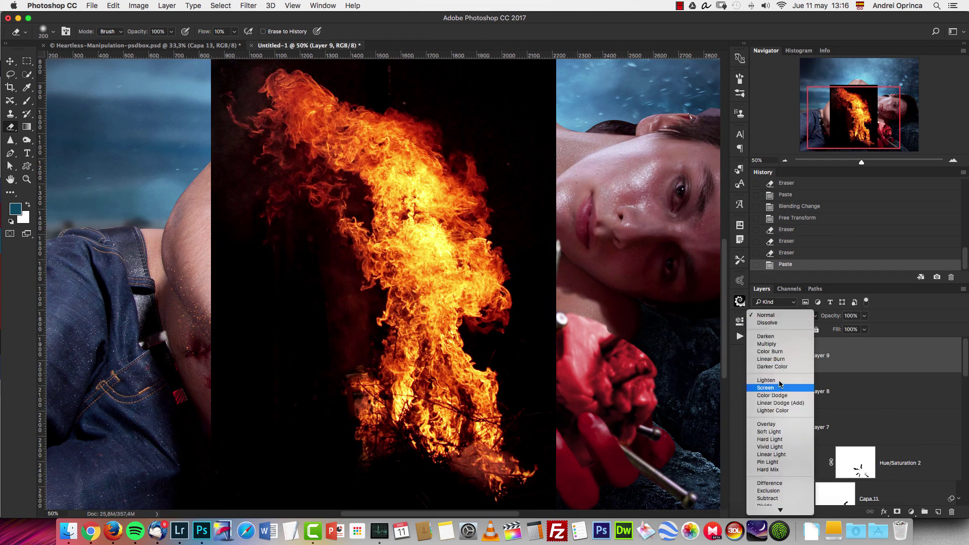
left_click(778, 386)
Scale the fire layer to about 58%, flip it horizontally, move it to the left edge of the chest wound and tilt it.
key("super+t")
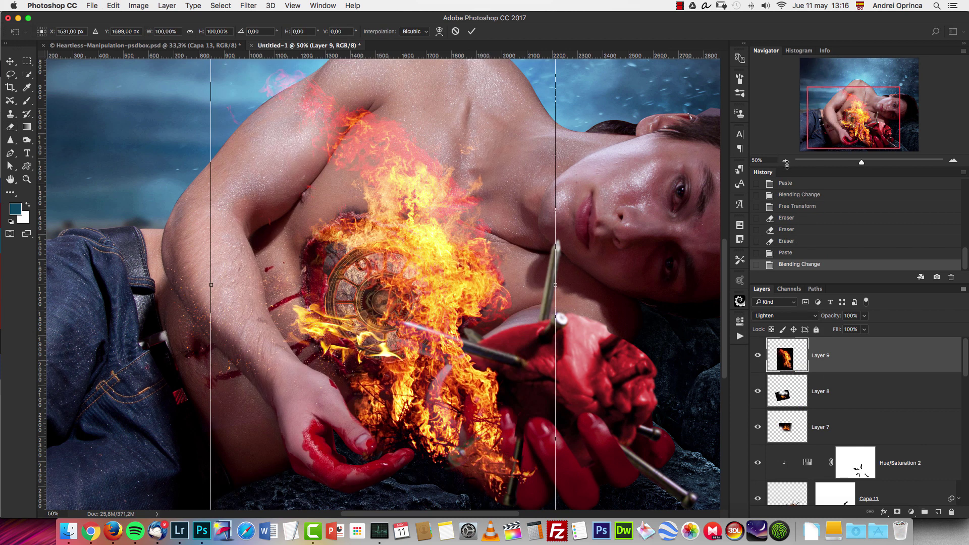
left_click(785, 160)
left_click_drag(449, 210, 414, 263)
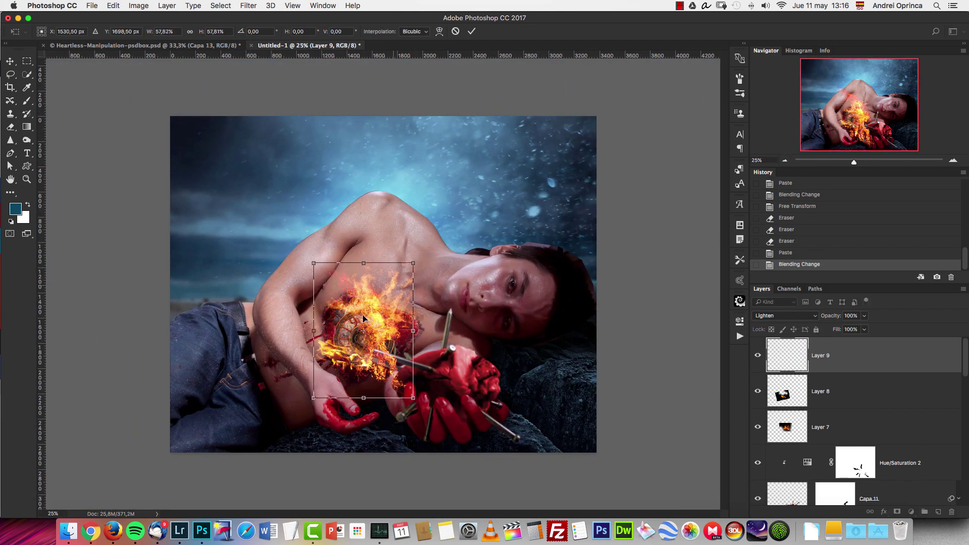
right_click(364, 314)
left_click(413, 441)
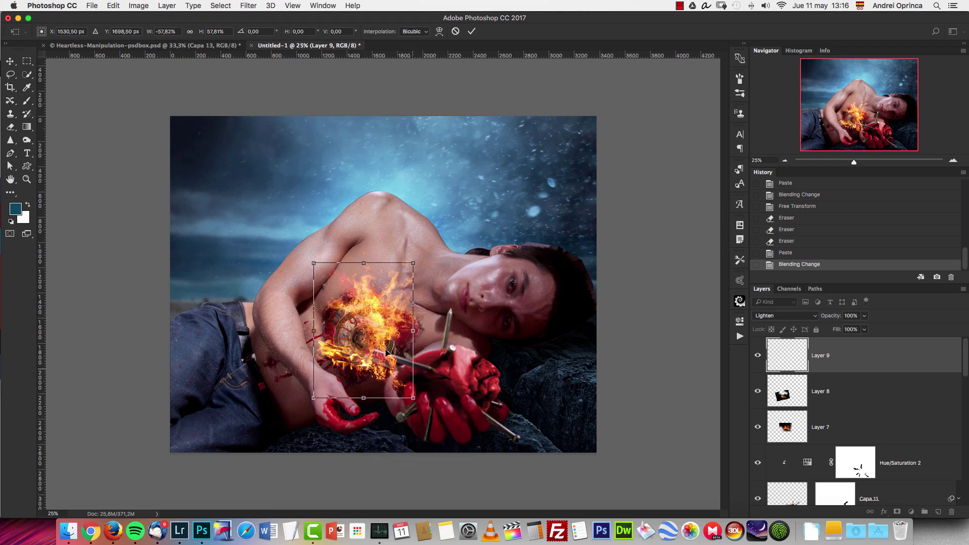
left_click_drag(337, 316, 328, 280)
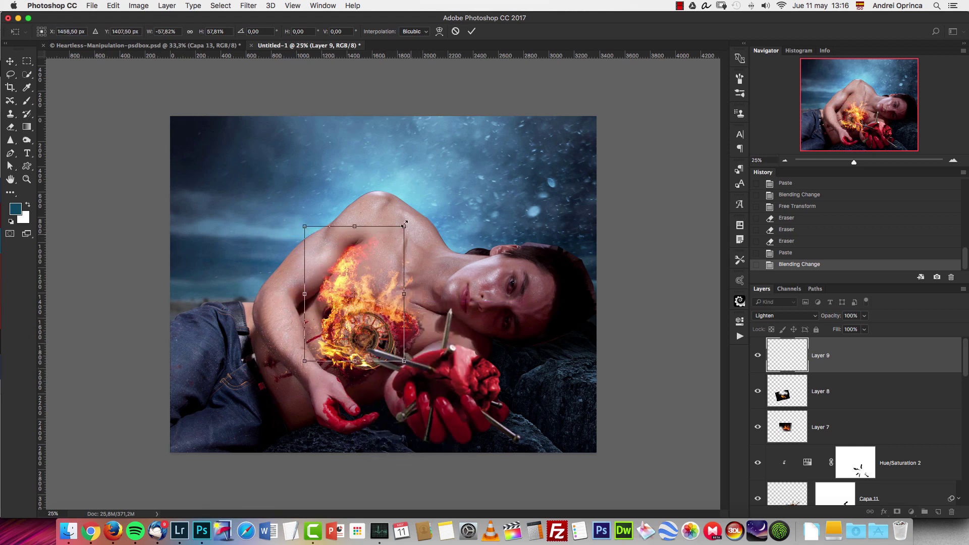
left_click_drag(403, 227, 384, 280)
key("Return")
Compare the flames in the finished Heartless-Manipulation-psdbox.psd with those around the clock in the working composition.
key("e")
left_click(174, 48)
left_click(786, 203)
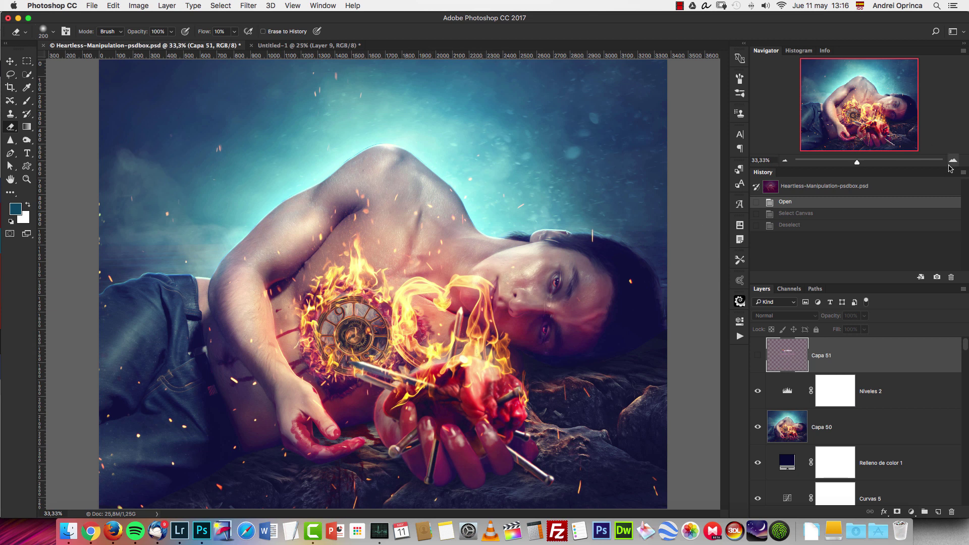
left_click(952, 162)
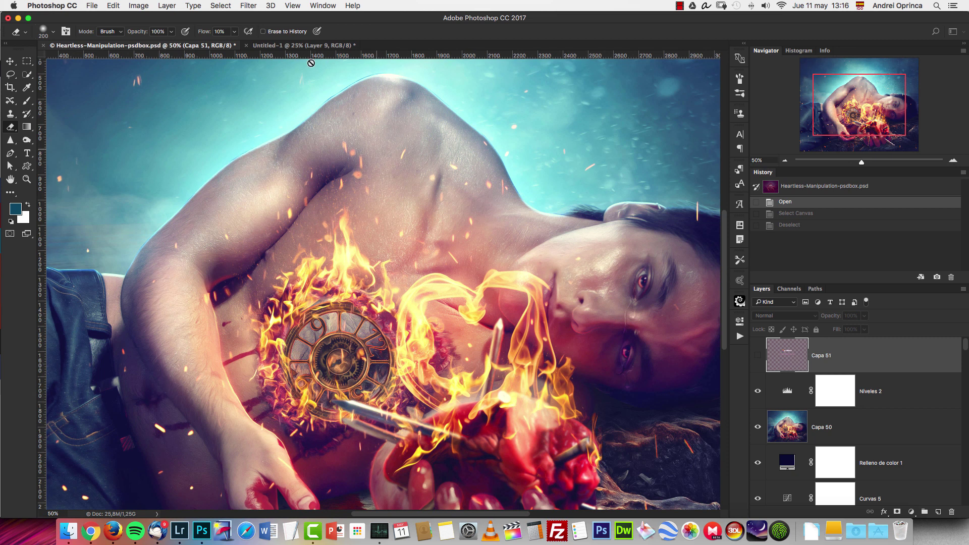
key("ctrl+Tab")
key("super+plus")
key("super+plus")
key("super+plus")
key("super+plus")
left_click_drag(509, 326, 473, 167)
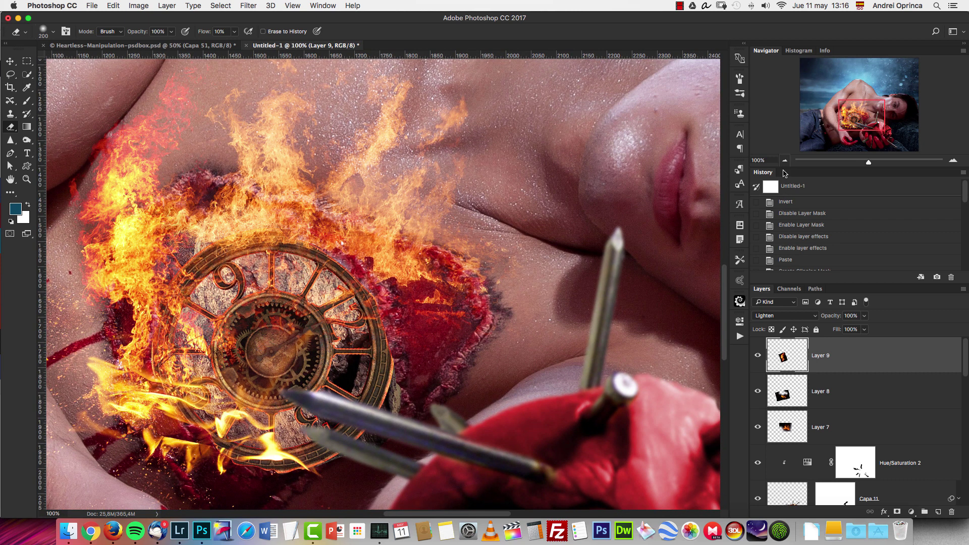
left_click(786, 160)
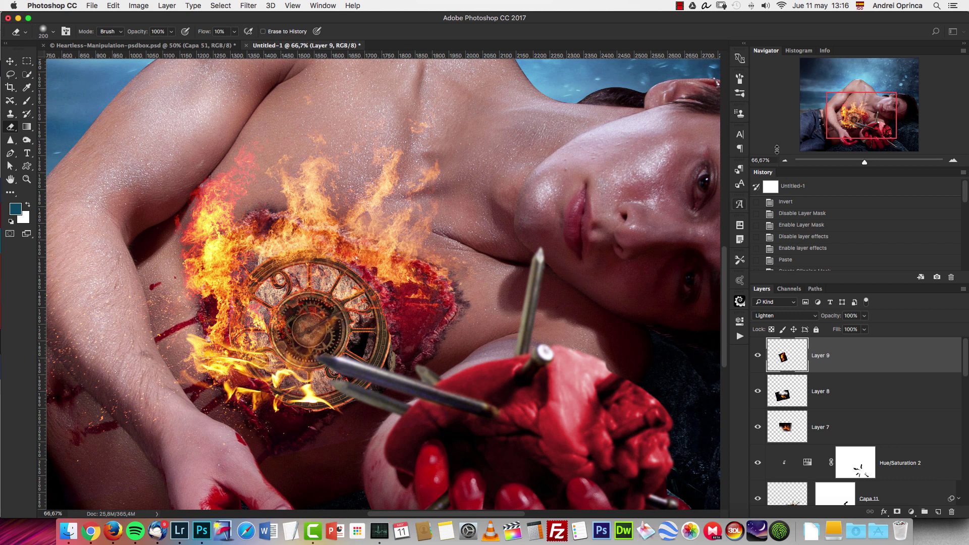
left_click(786, 160)
left_click(786, 161)
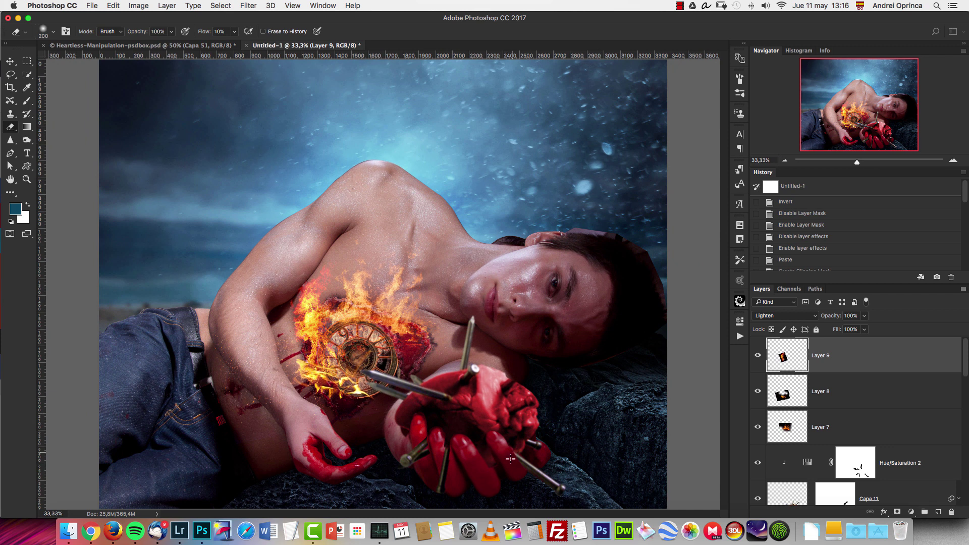
Add a new empty layer above the fire layers and choose the Mixer Brush tool.
left_click(938, 513)
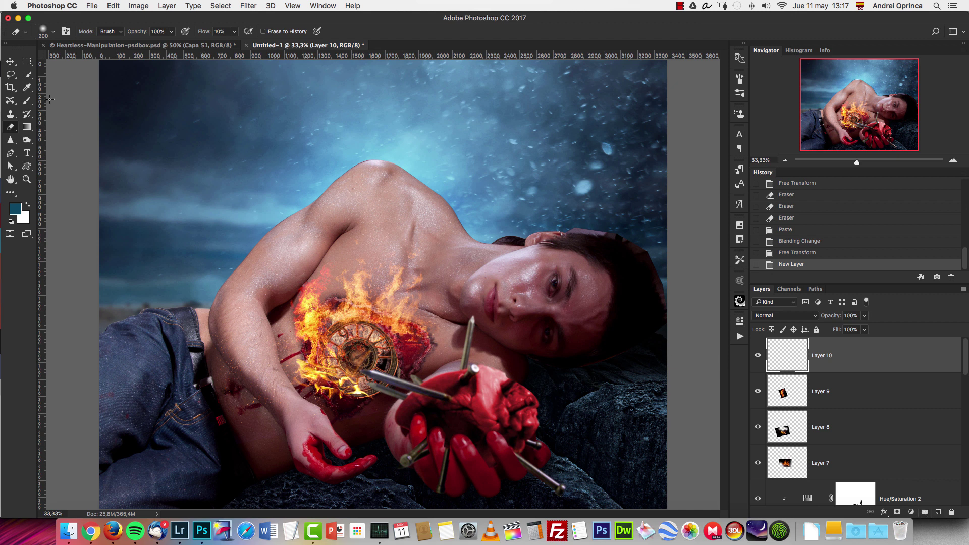
left_click(28, 103)
right_click(28, 103)
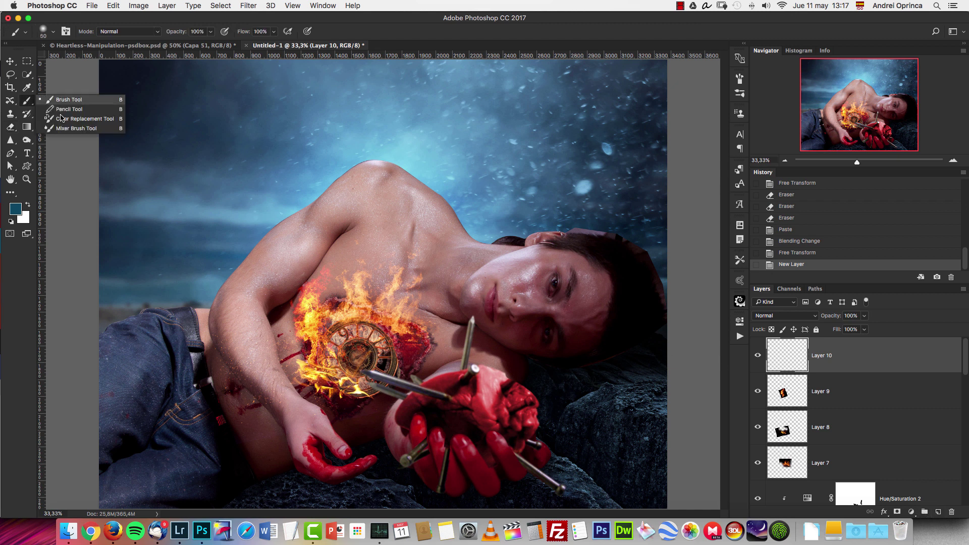
left_click(65, 132)
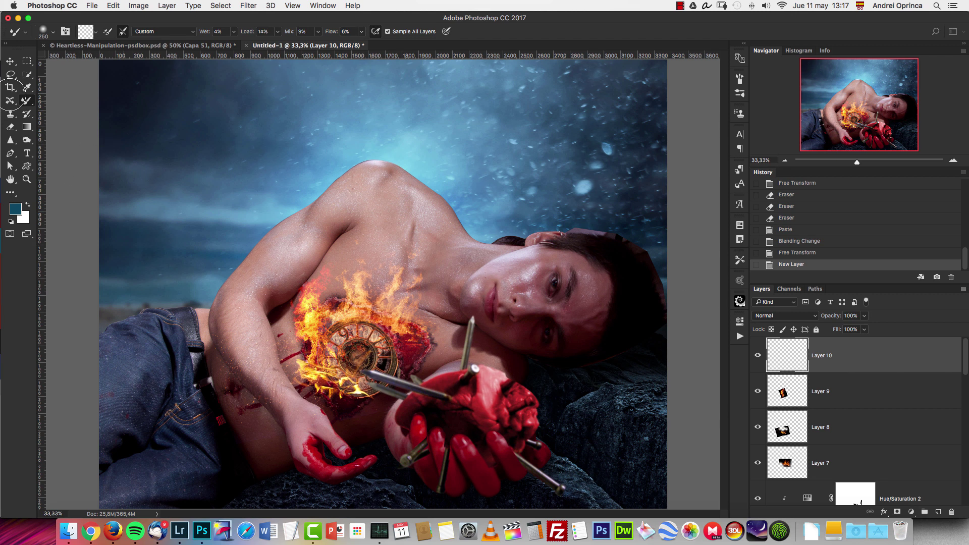
right_click(28, 104)
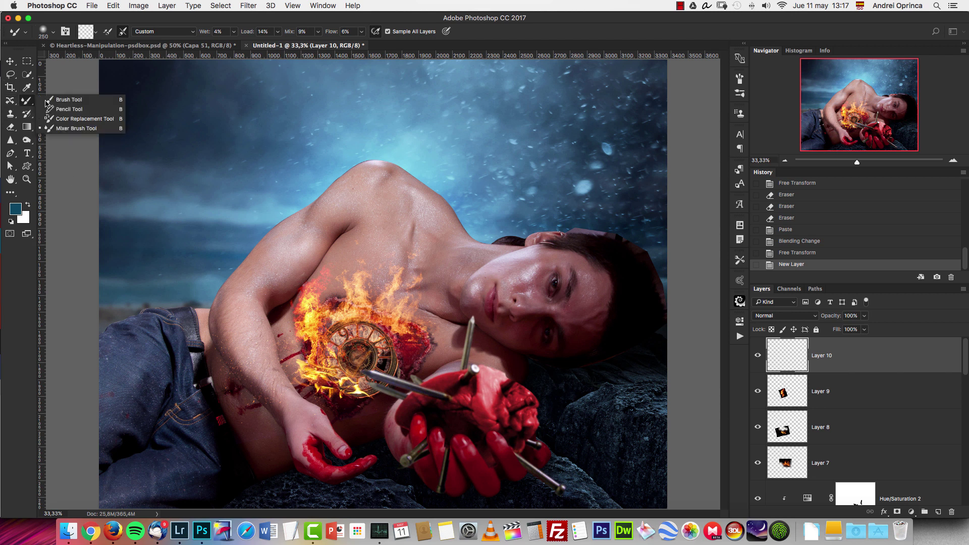
left_click(75, 129)
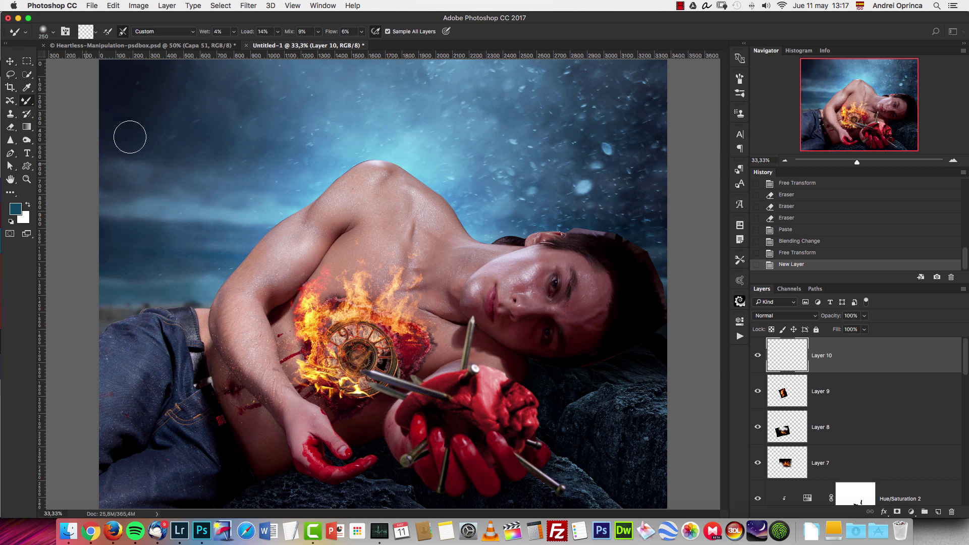
Smooth the skin of the shoulder, upper chest and upper arm with a 150 px Mixer Brush.
key("super+equal")
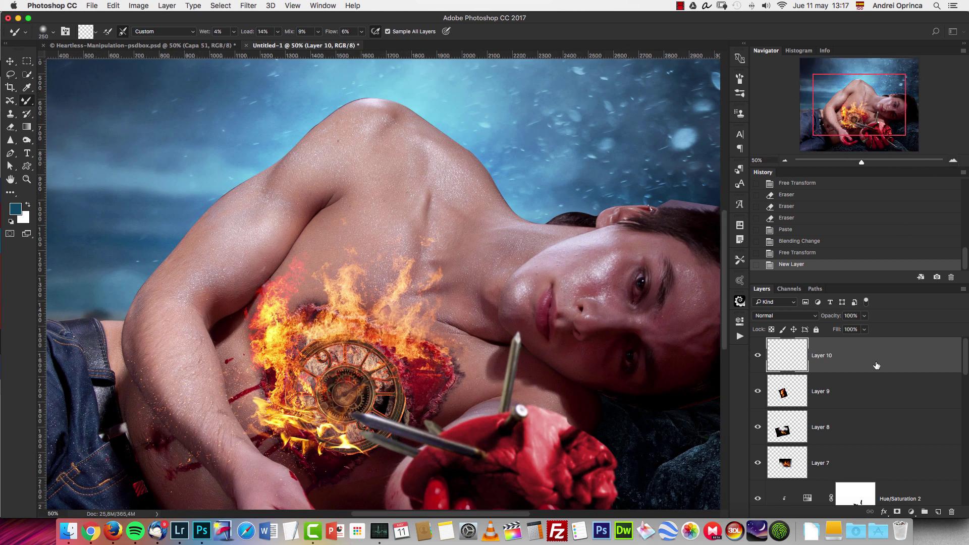
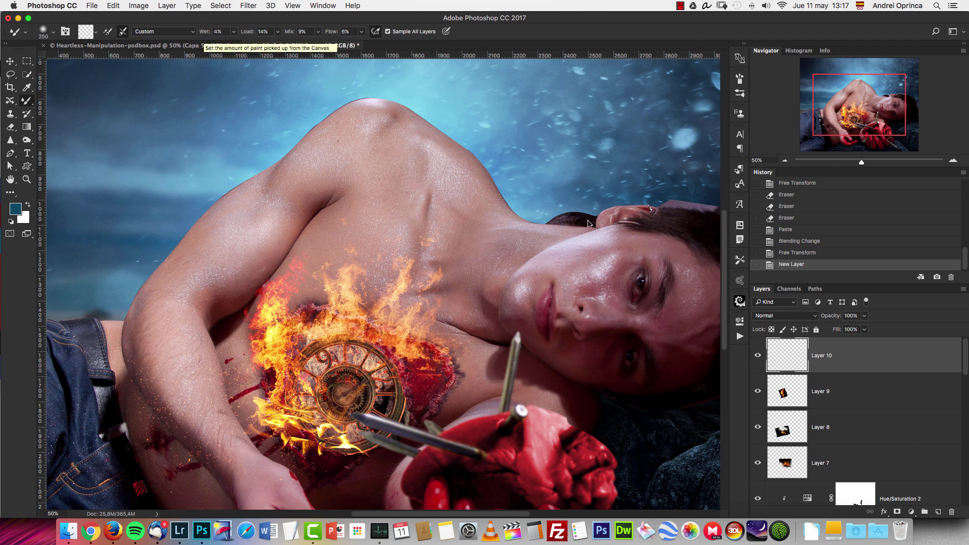
key("bracketleft")
key("bracketleft")
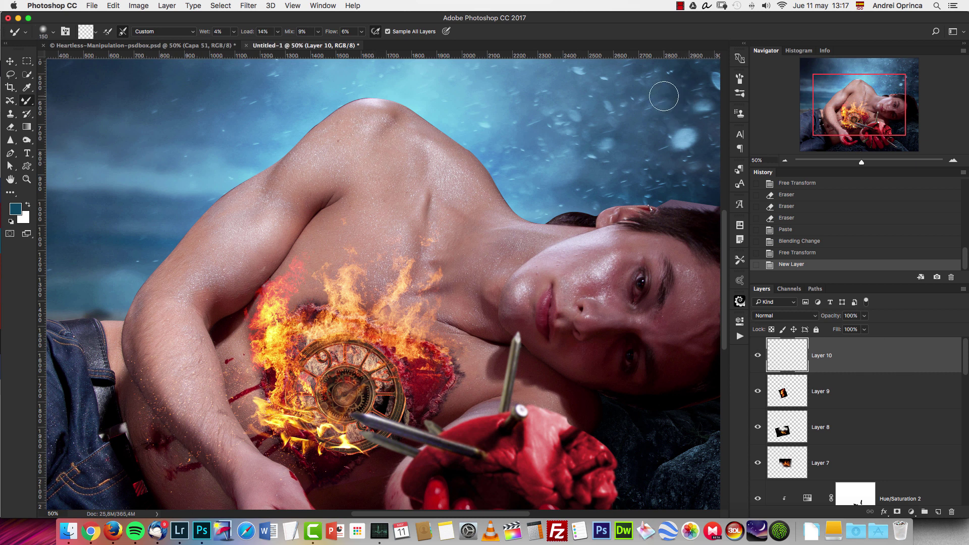
left_click_drag(275, 182, 297, 175)
left_click_drag(384, 123, 390, 126)
left_click_drag(435, 157, 416, 141)
left_click_drag(345, 250, 355, 232)
left_click_drag(381, 130, 346, 178)
left_click_drag(356, 143, 333, 162)
left_click_drag(277, 215, 237, 239)
left_click_drag(290, 165, 187, 287)
mouse_move(229, 207)
left_mouse_down()
mouse_move(188, 251)
mouse_move(169, 302)
left_mouse_up()
left_click_drag(170, 352, 175, 361)
Smooth the forearm skin with the Mixer Brush and set the brush load to 9%.
mouse_move(170, 298)
left_mouse_down()
mouse_move(179, 405)
mouse_move(197, 428)
mouse_move(155, 352)
mouse_move(211, 394)
mouse_move(300, 326)
left_mouse_up()
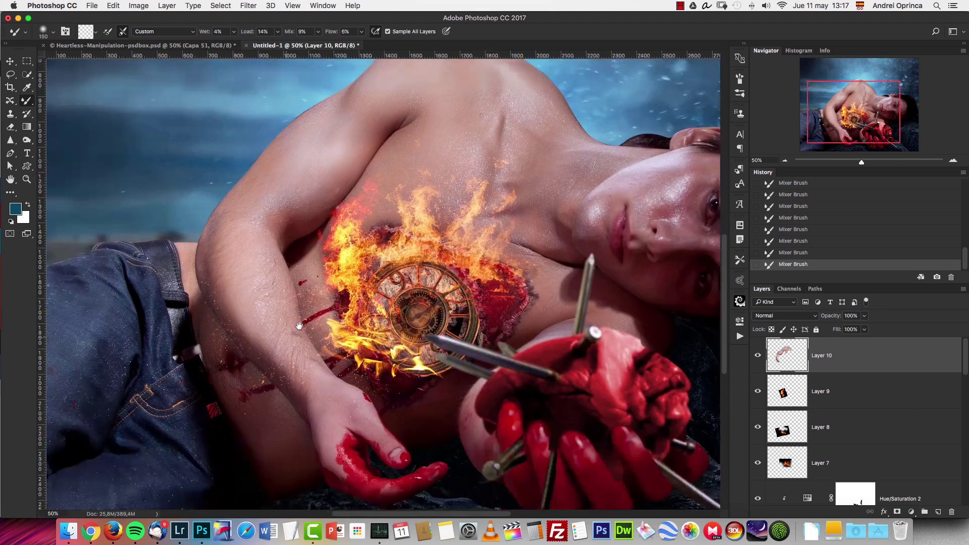
mouse_move(240, 309)
left_mouse_down()
mouse_move(307, 371)
mouse_move(295, 357)
left_mouse_up()
left_click_drag(252, 291, 317, 386)
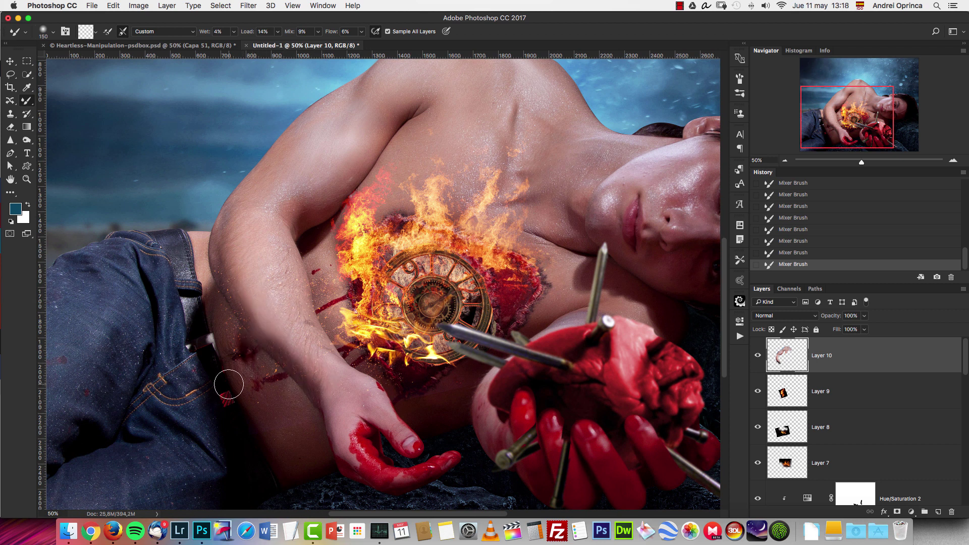
left_click(278, 32)
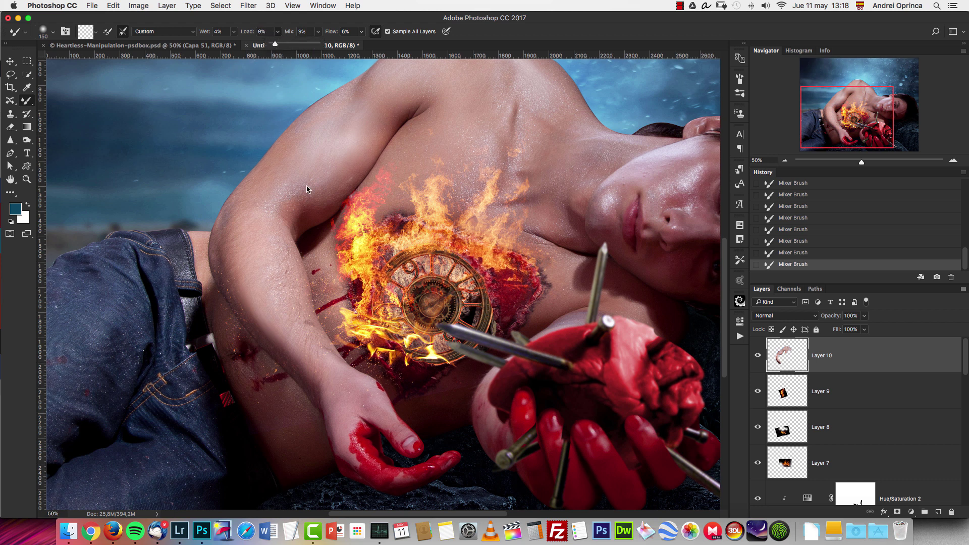
left_click(324, 191)
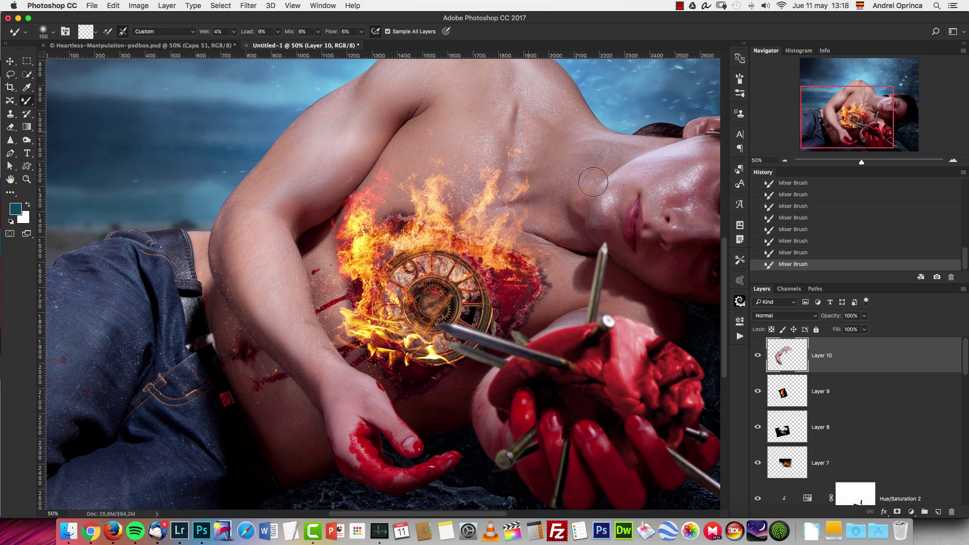
Hide the three fire layers, Layer 7, Layer 8 and Layer 9.
scroll(621, 166, "up", 5)
scroll(621, 167, "right", 5)
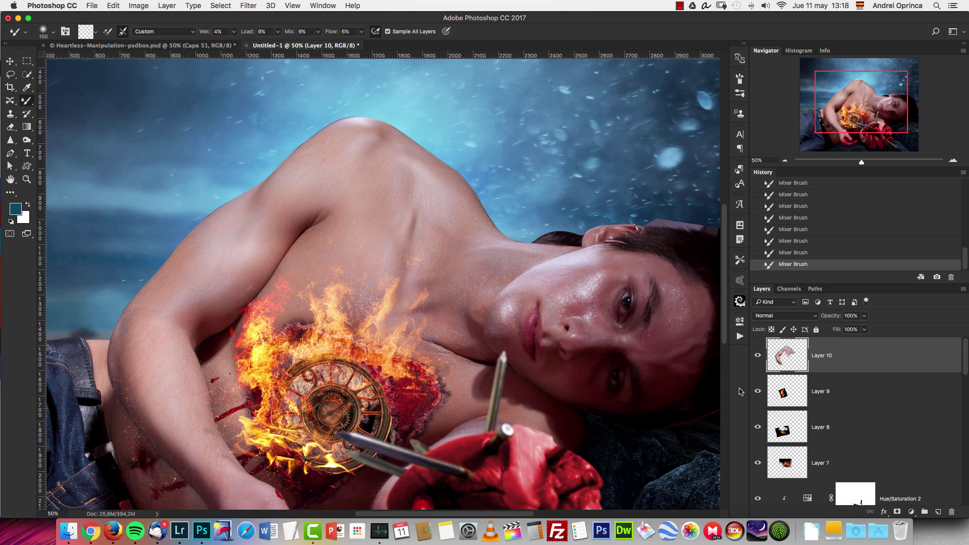
left_click(758, 392)
left_click(759, 460)
left_click(758, 429)
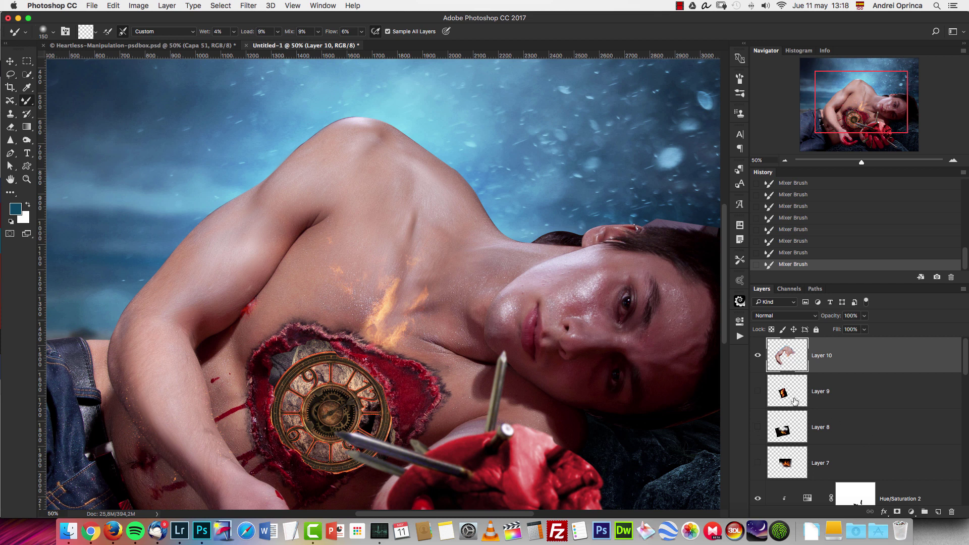
Erase the smeared flame remnants above the chest wound from Layer 10 with a 300 px eraser.
left_click(758, 356)
key("e")
left_click_drag(385, 328, 372, 307)
mouse_move(388, 318)
left_mouse_down()
mouse_move(347, 313)
mouse_move(362, 306)
left_mouse_up()
mouse_move(344, 301)
left_mouse_down()
mouse_move(407, 285)
mouse_move(396, 327)
mouse_move(388, 308)
left_mouse_up()
left_click_drag(384, 298, 324, 277)
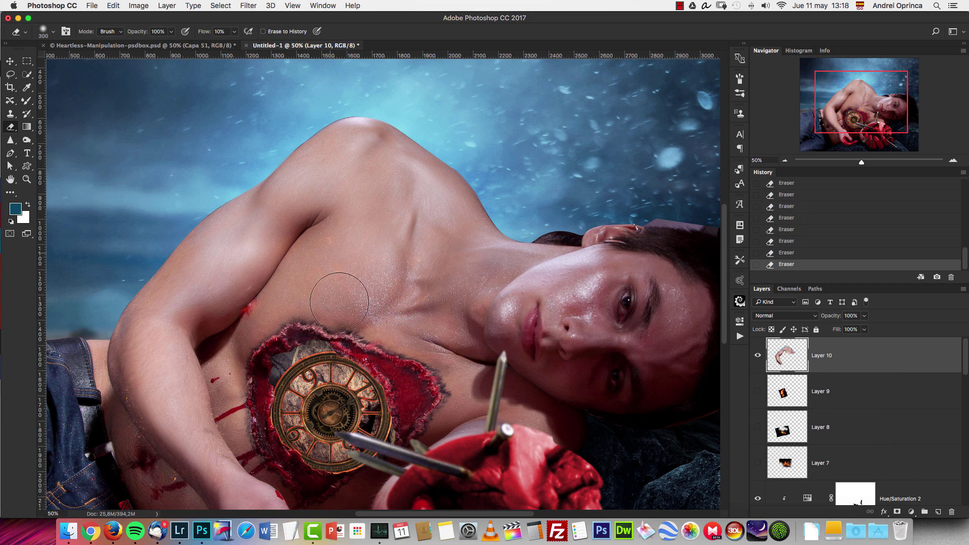
Smooth the chest skin above and beside the wound with the Mixer Brush on Layer 10.
left_click(26, 101)
left_click_drag(401, 264, 346, 303)
left_click_drag(353, 236, 389, 272)
mouse_move(455, 268)
left_mouse_down()
mouse_move(503, 292)
mouse_move(423, 320)
mouse_move(394, 306)
left_mouse_up()
mouse_move(441, 331)
left_mouse_down()
mouse_move(462, 348)
mouse_move(437, 344)
mouse_move(467, 355)
left_mouse_up()
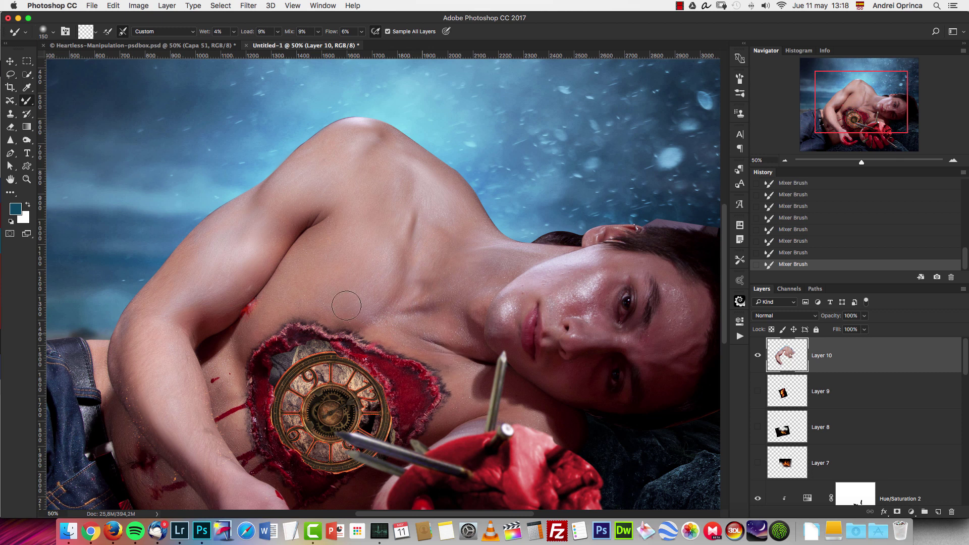
Smooth the skin around the jaw and cheek and adjust the Mixer Brush size to 125 px.
left_click_drag(524, 271, 548, 257)
key("bracketleft")
key("bracketleft")
key("bracketleft")
key("bracketright")
key("bracketright")
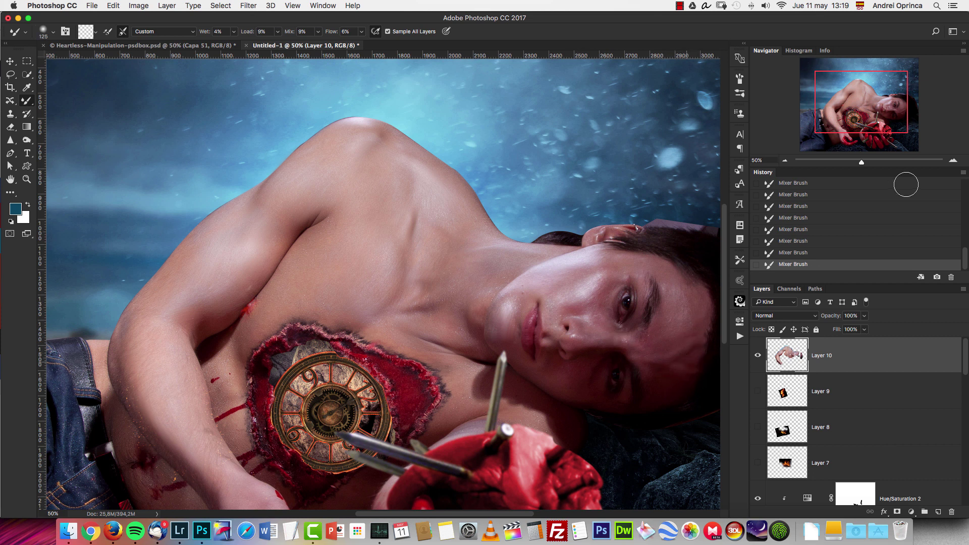
Smooth the skin of the forehead, cheeks and chin with the Mixer Brush at sizes between 70 and 100 px.
left_click(954, 160)
left_click(907, 136)
left_click_drag(618, 188, 586, 264)
key("bracketleft")
key("bracketleft")
key("bracketleft")
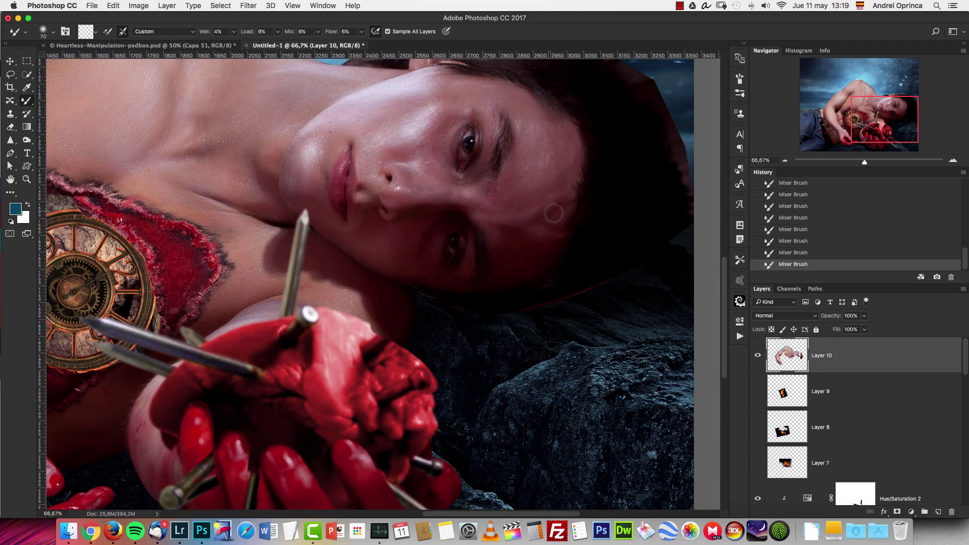
key("bracketright")
key("bracketright")
key("bracketright")
key("bracketleft")
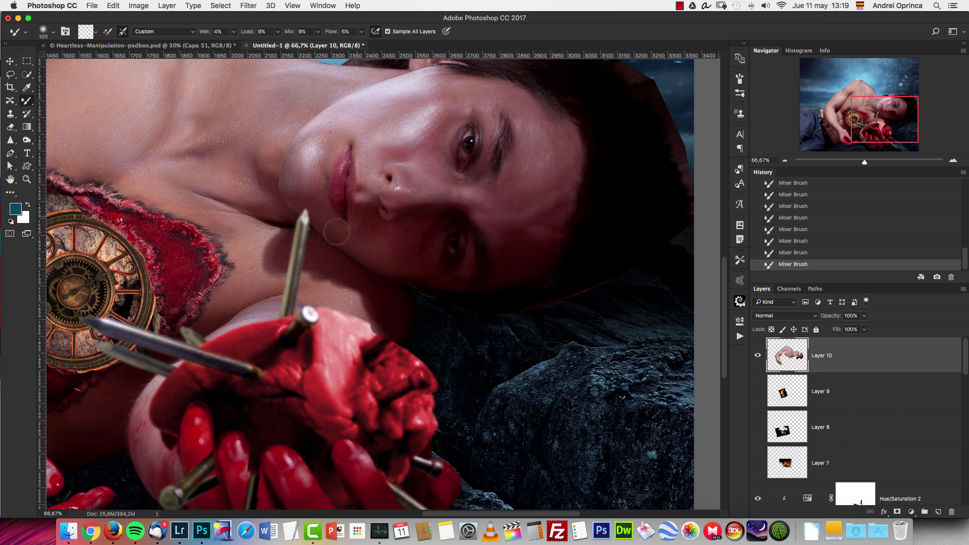
mouse_move(333, 130)
left_mouse_down()
mouse_move(319, 151)
mouse_move(321, 130)
mouse_move(308, 161)
mouse_move(324, 150)
mouse_move(323, 194)
mouse_move(337, 146)
left_mouse_up()
Compare the face before and after the latest Mixer Brush strokes, keep the strokes, and check the skin across the whole image.
key("super+z")
key("alt+super+z")
key("alt+super+z")
key("alt+super+z")
key("alt+super+z")
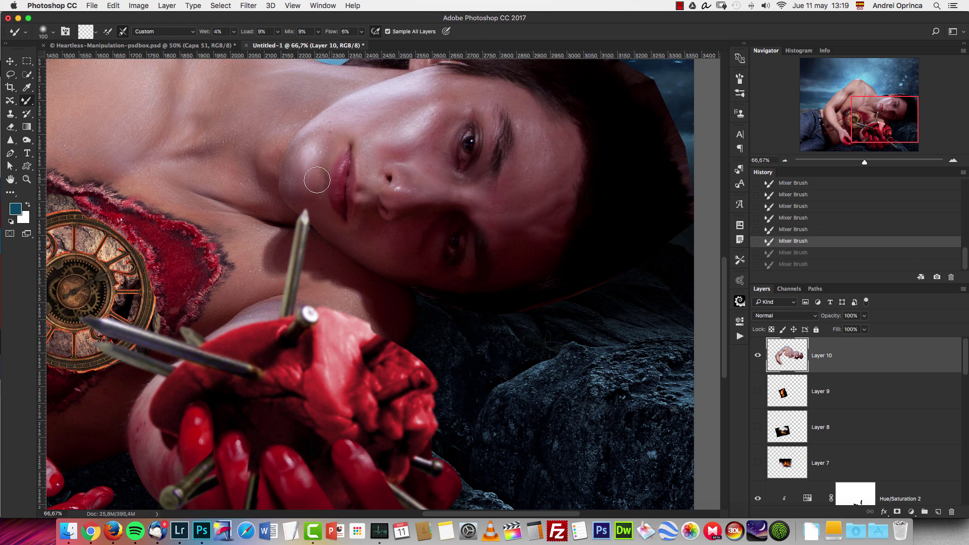
key("shift+super+z")
key("shift+super+z")
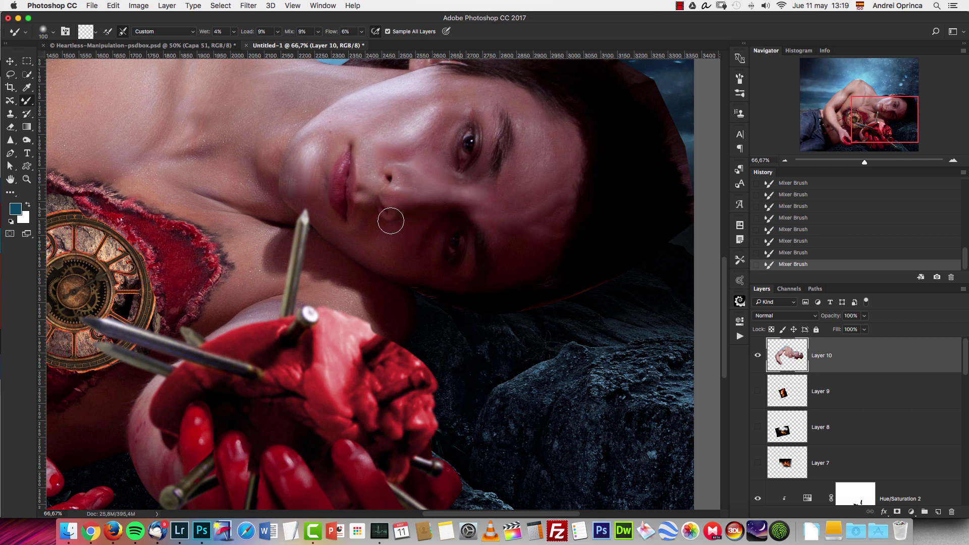
key("super+plus")
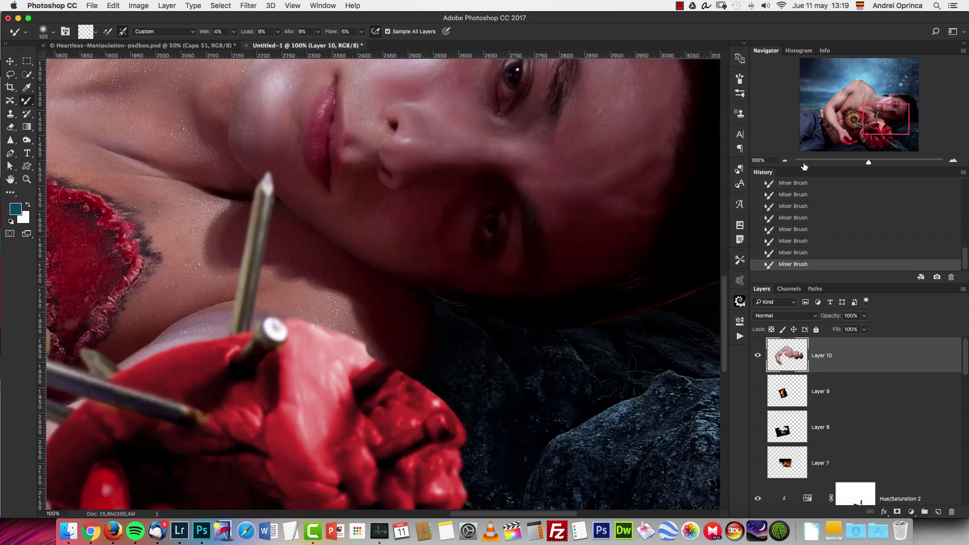
left_click(786, 161)
left_click(786, 161)
left_click(786, 161)
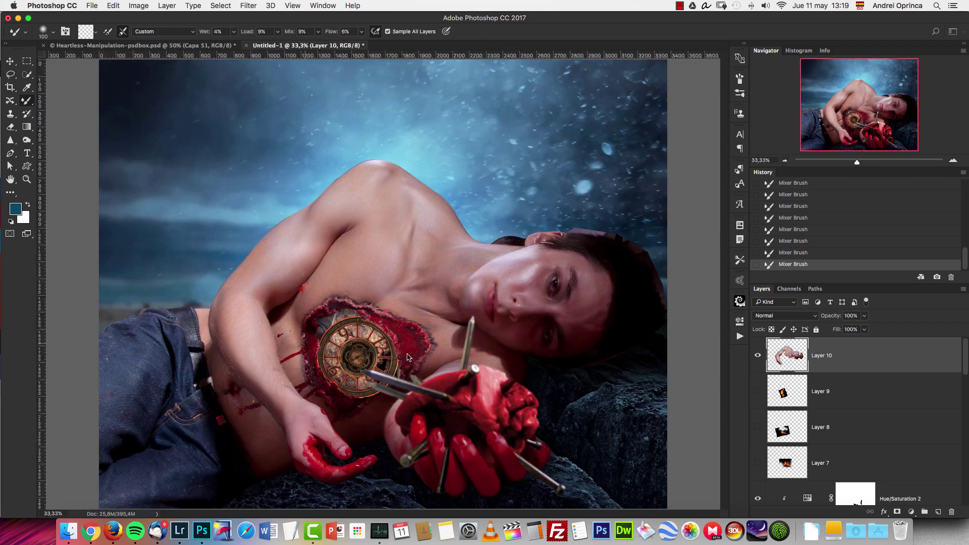
Smooth the abdomen and arm skin on Layer 10 with the Mixer Brush at 300 px, and reduce the brush to 150 px.
key("super+minus")
key("bracketright")
key("bracketright")
key("bracketright")
key("bracketright")
key("bracketright")
key("bracketright")
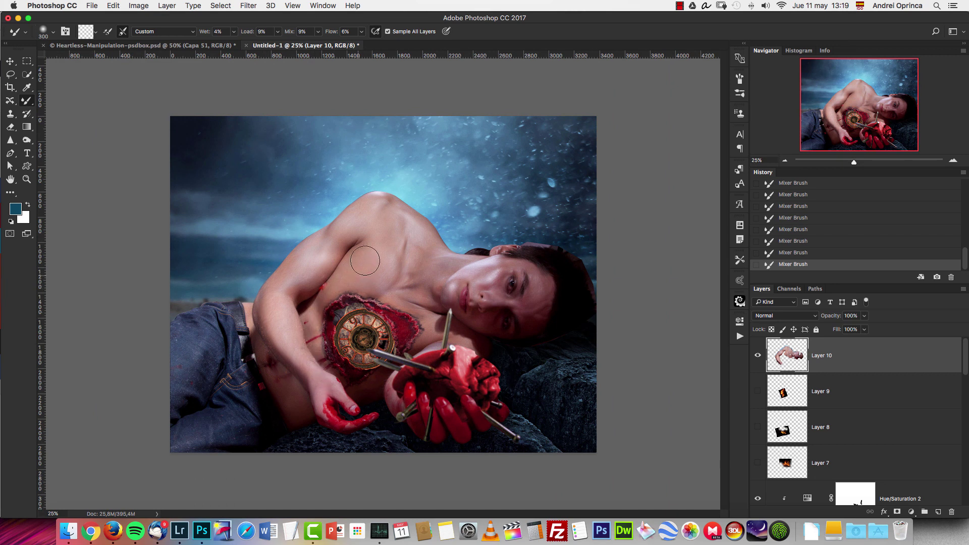
left_click(956, 161)
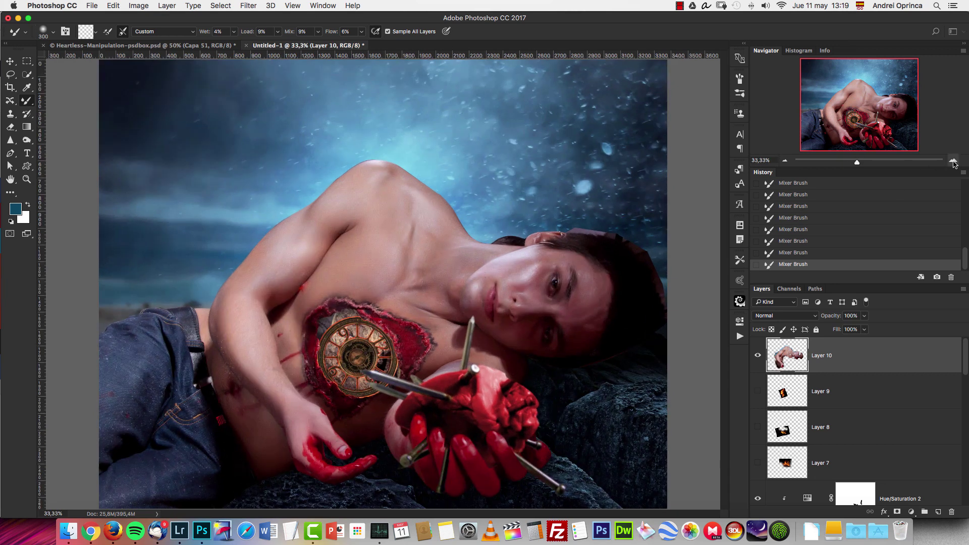
left_click(956, 161)
key("bracketleft")
key("bracketleft")
key("bracketleft")
key("bracketleft")
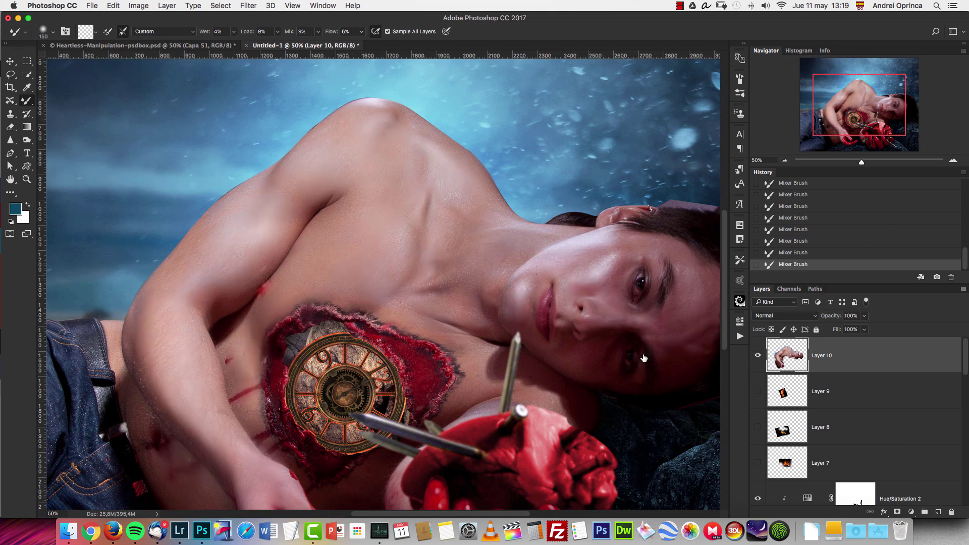
left_click_drag(651, 364, 552, 332)
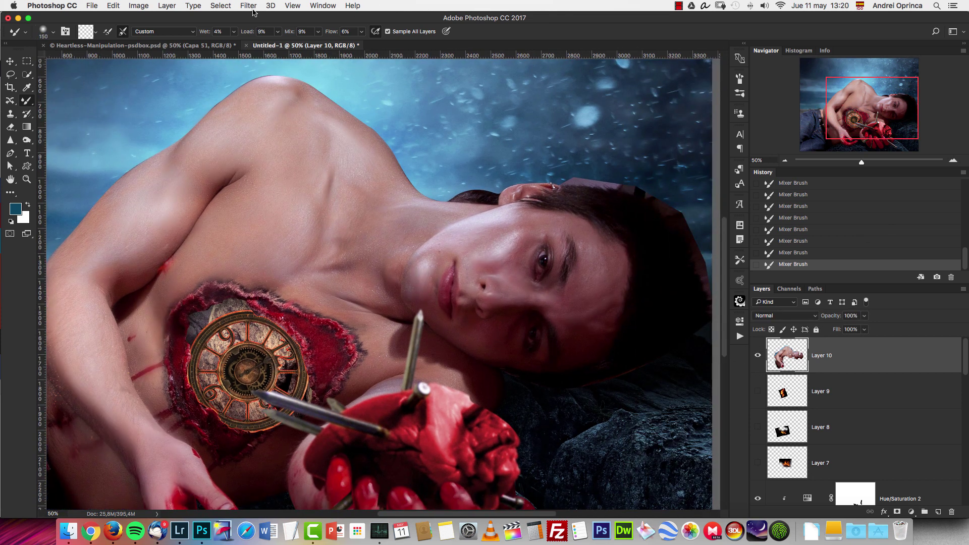
left_click(248, 6)
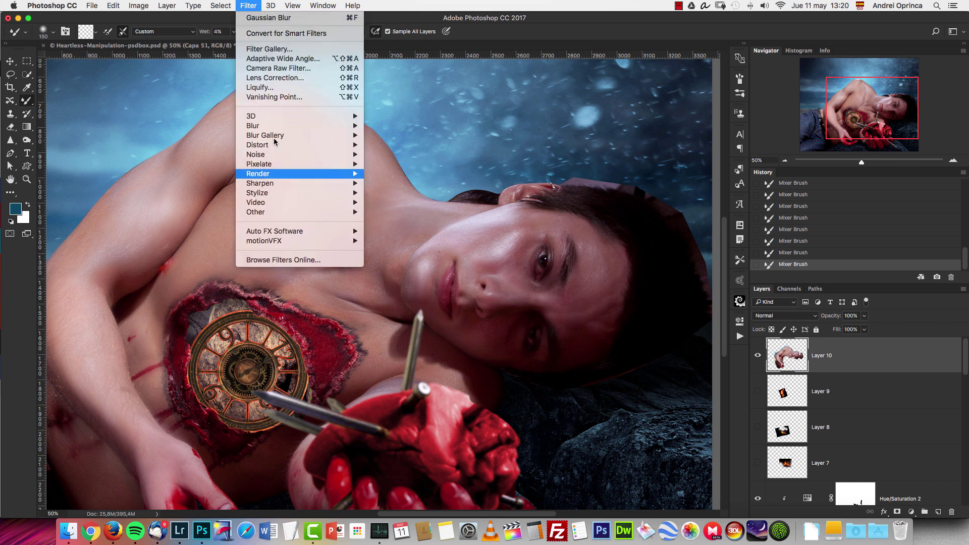
mouse_move(343, 126)
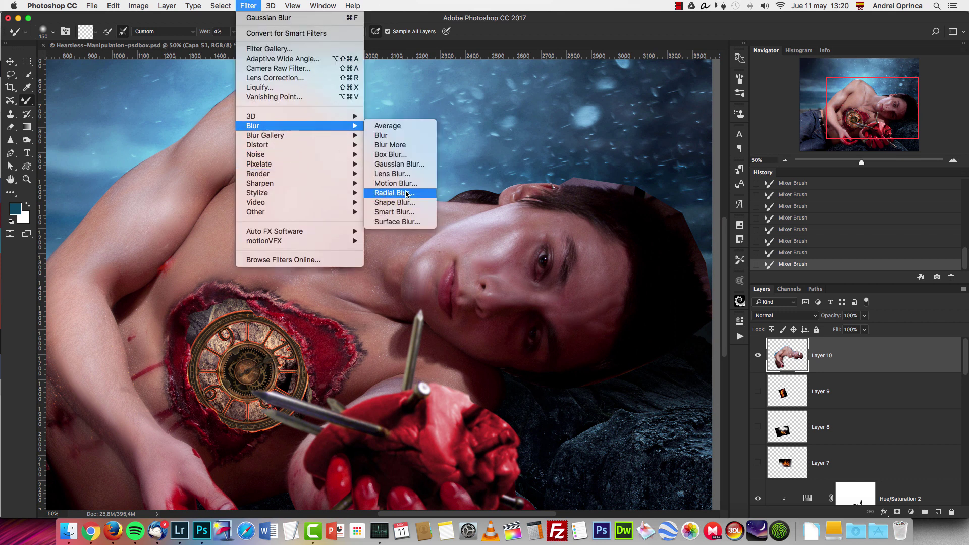
left_click(404, 223)
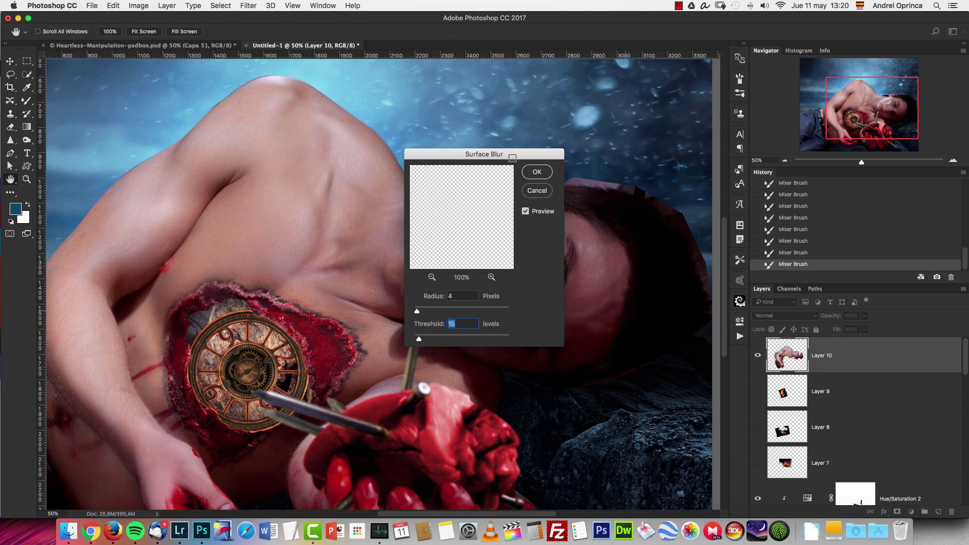
left_click_drag(545, 154, 771, 152)
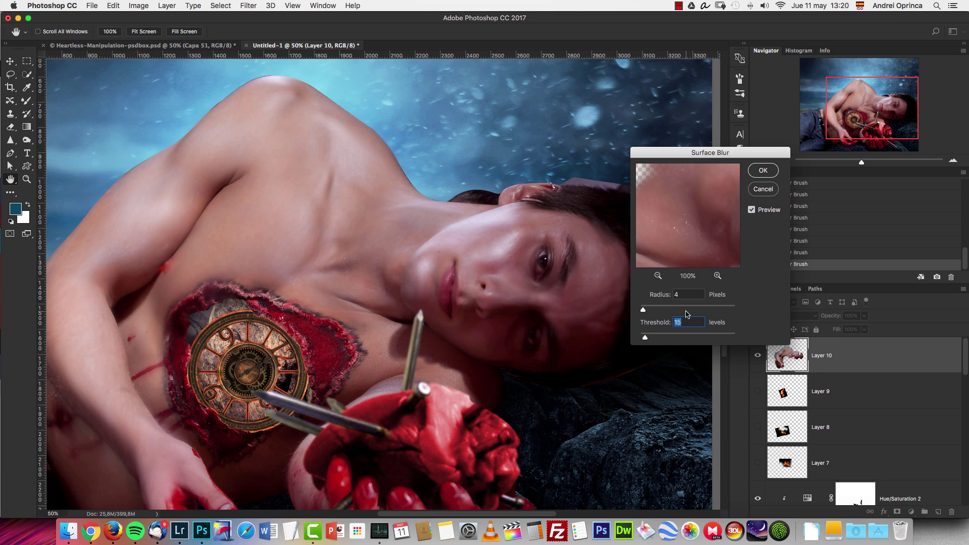
type("7")
left_click(760, 195)
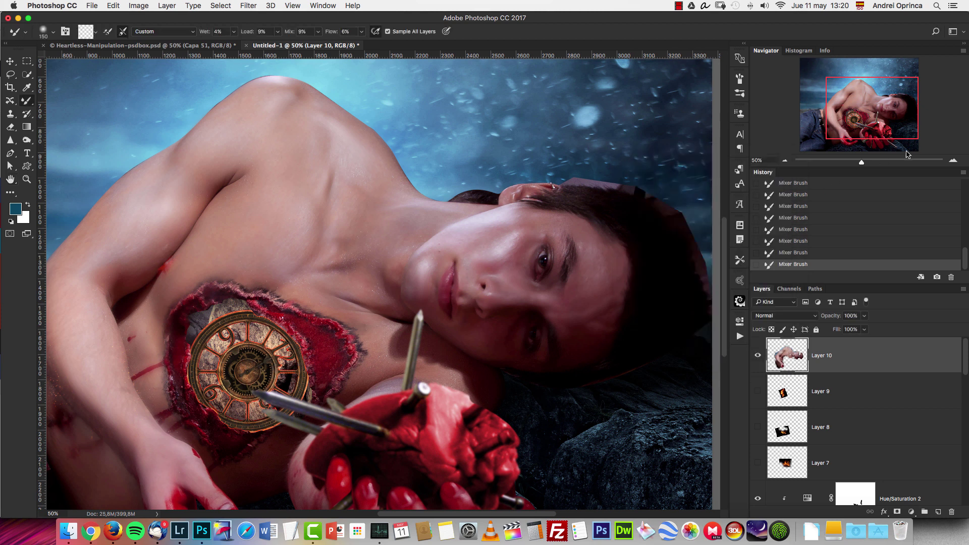
Show the hidden fire layers Layer 9, Layer 8 and Layer 7 around the clockwork wound.
left_click(953, 161)
left_click(758, 391)
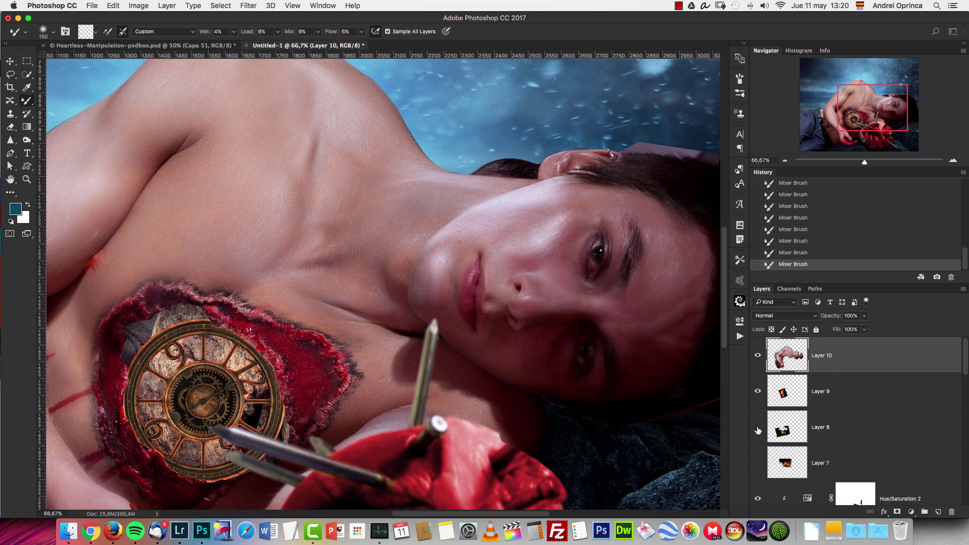
left_click(758, 463)
left_click(757, 427)
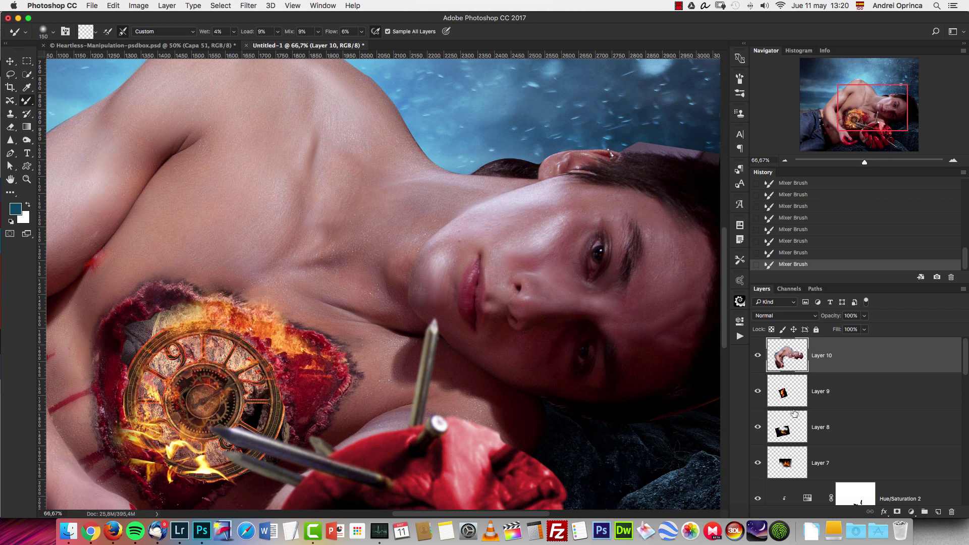
Lower the opacity of Layer 10 to 68% and compare the skin with the smoothing layer hidden and shown.
left_click(864, 328)
left_click_drag(849, 329, 850, 328)
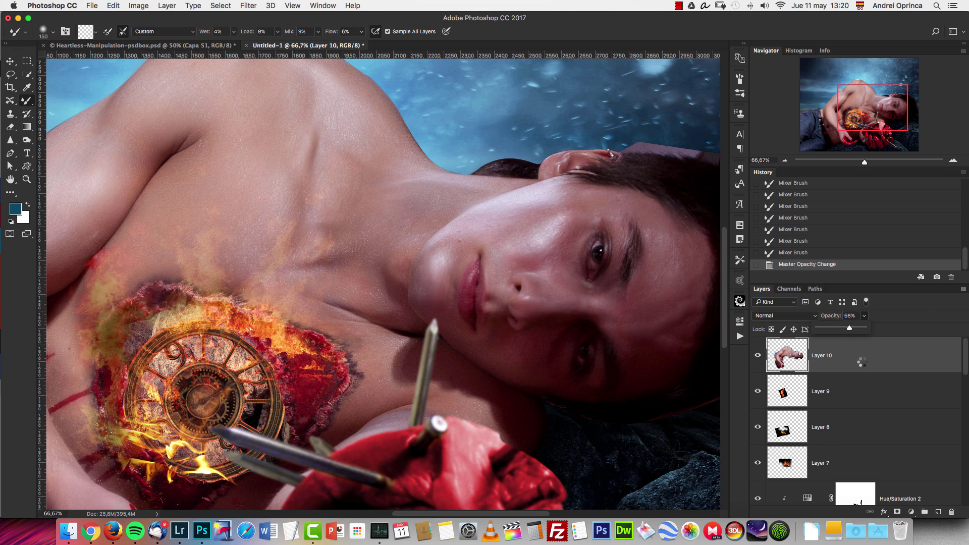
left_click(786, 161)
left_click(758, 355)
left_click(758, 356)
left_click(758, 355)
left_click(758, 355)
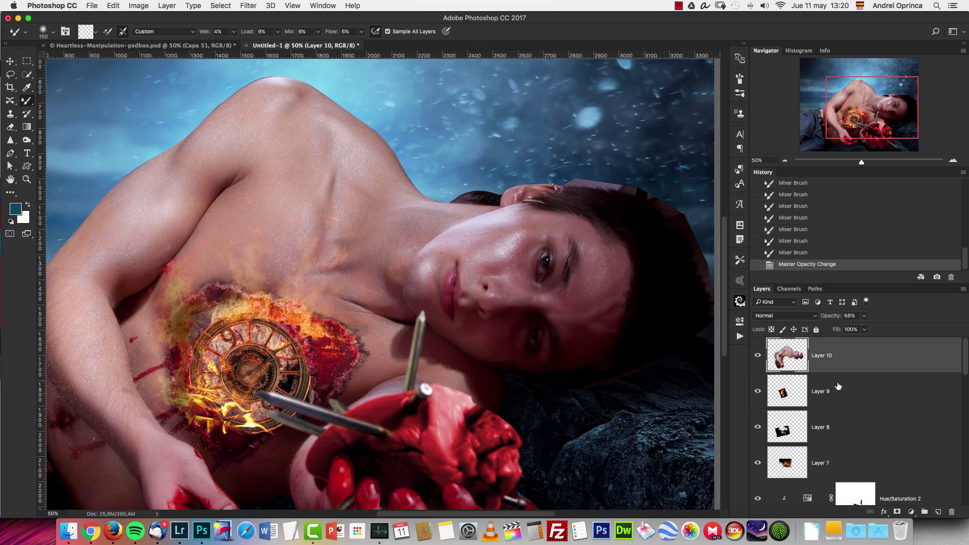
Select Layer 9, Layer 8 and Layer 7 together and move the fire layers above the skin-smoothing Layer 10.
left_click(875, 454, "shift")
left_click(861, 370, "super")
left_click_drag(849, 388, 842, 352)
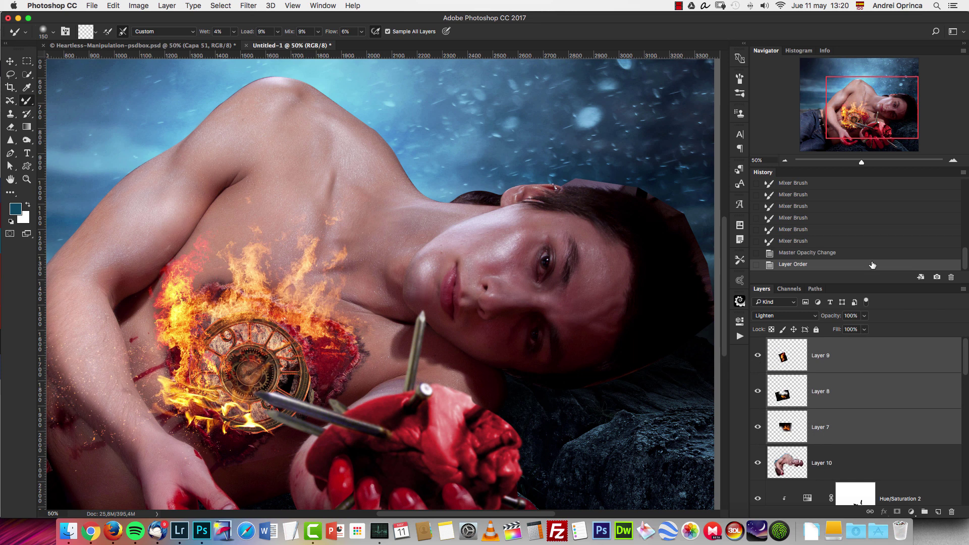
left_click(787, 160)
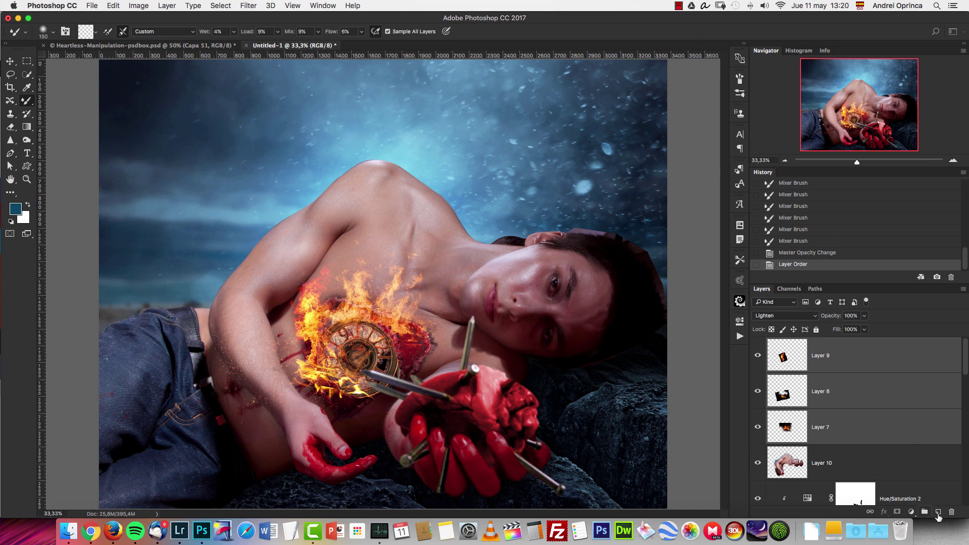
left_click(938, 514)
key("super+z")
left_click(937, 510)
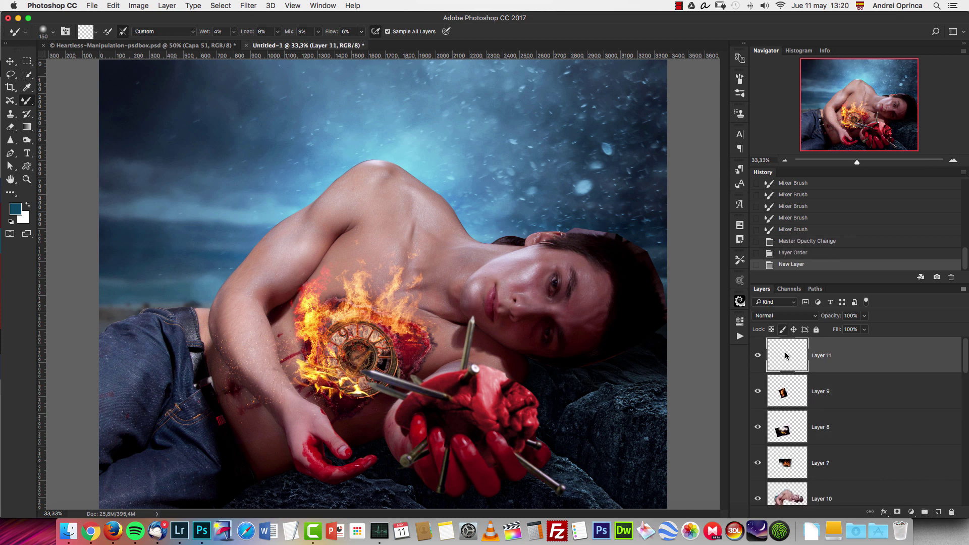
key("super+z")
Create a new layer above Layer 9 in Soft Light mode, filled with the 50% gray neutral color.
left_click(938, 512, "alt")
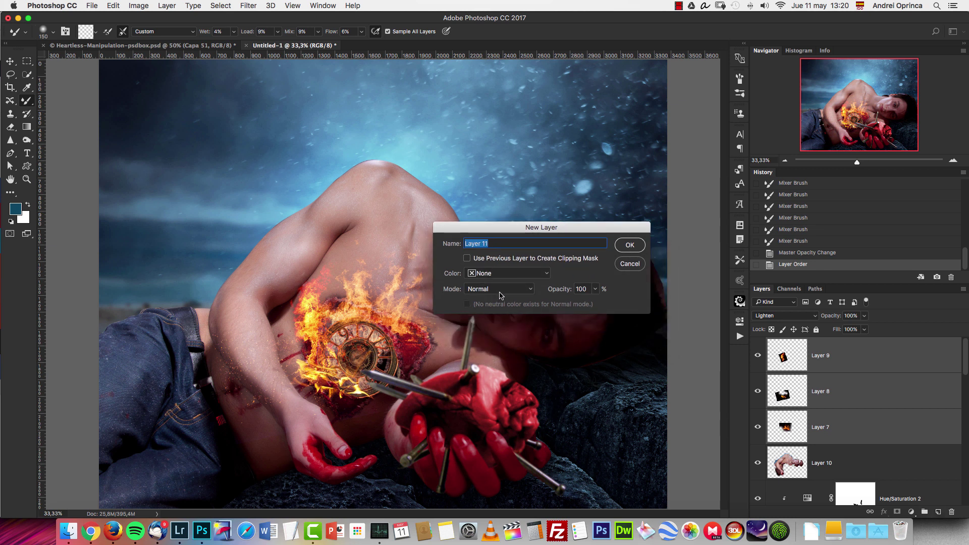
left_click(499, 292)
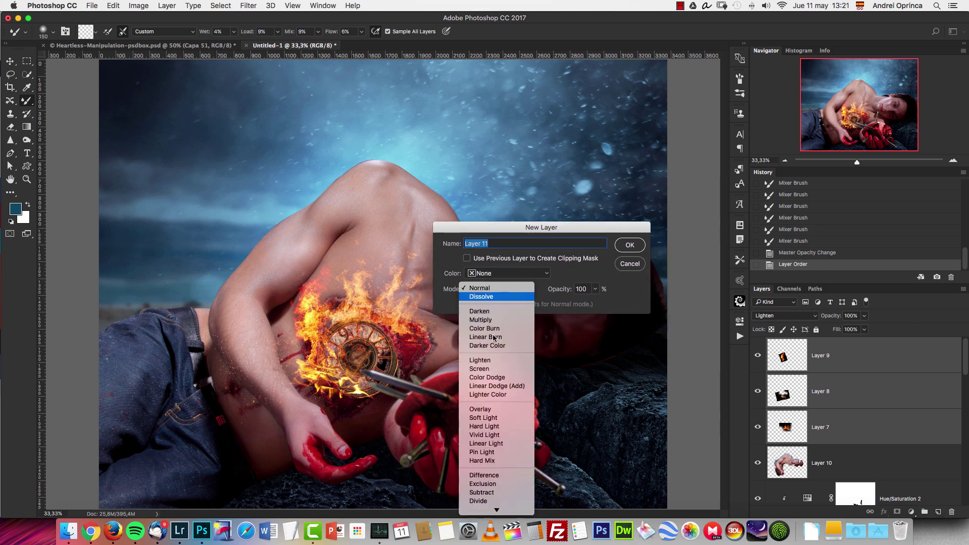
left_click(493, 417)
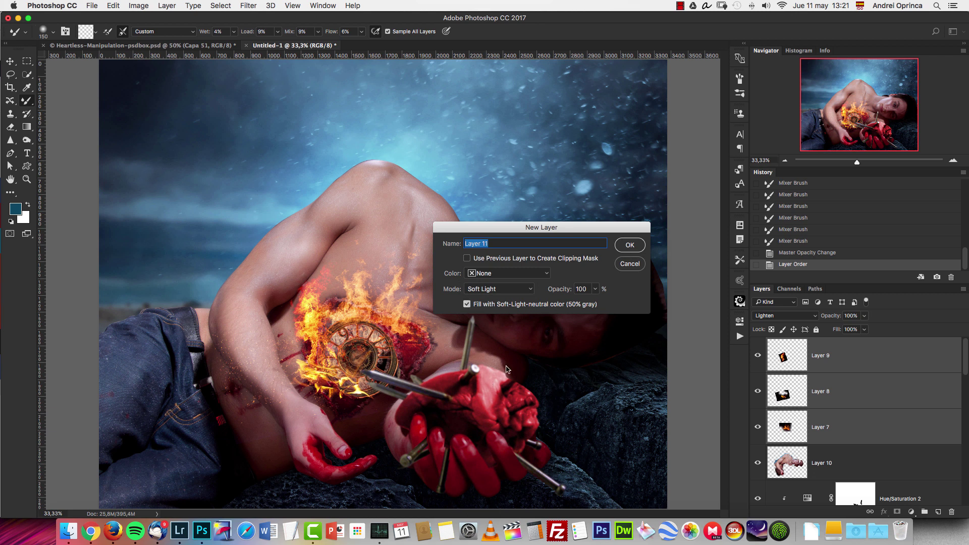
left_click(627, 244)
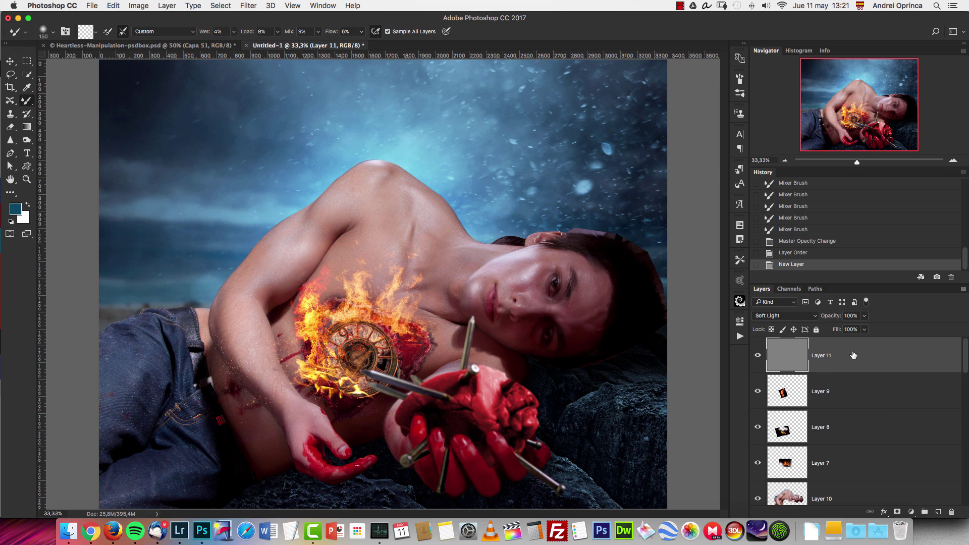
Switch Layer 11 to Normal blending to view its gray fill, and return it to Soft Light.
left_click(785, 316)
left_click(781, 196)
left_click(774, 317)
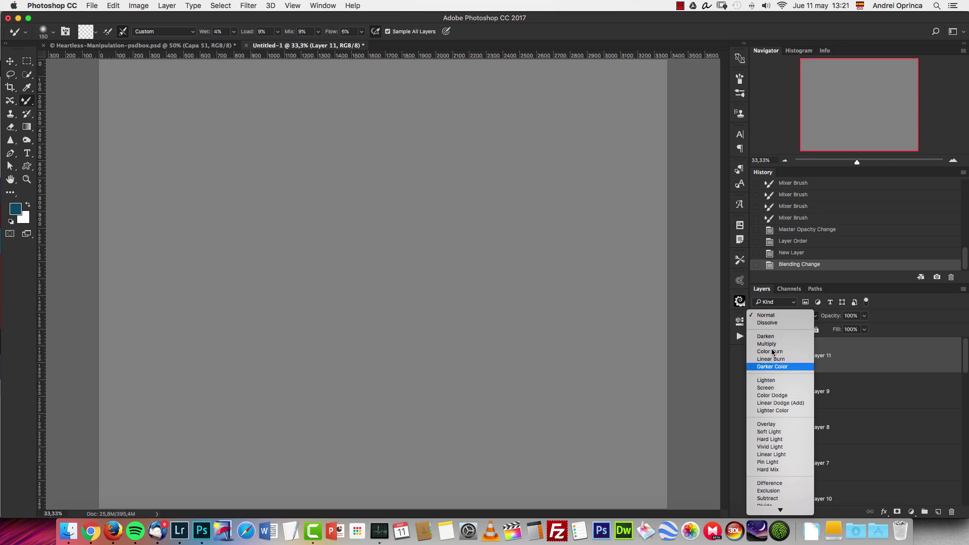
left_click(770, 432)
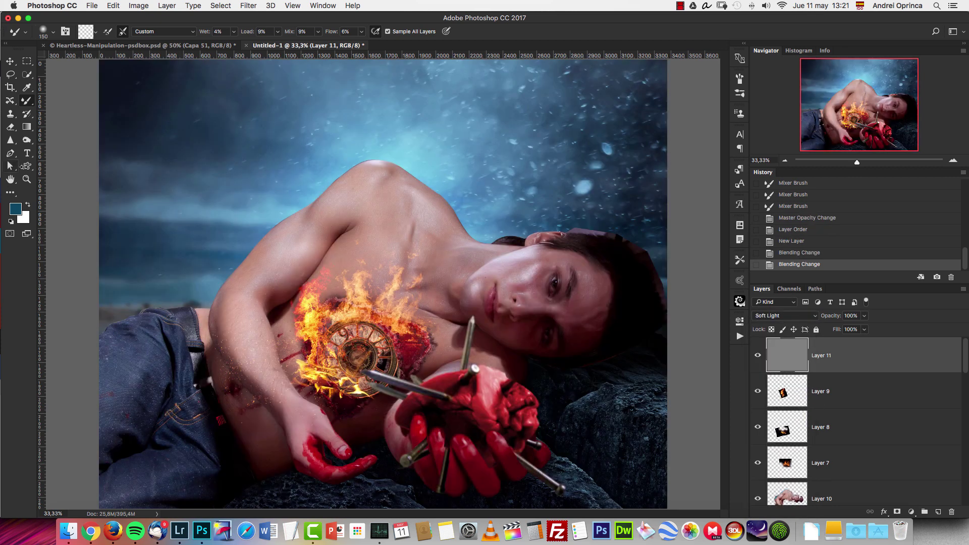
Paint shadows on the arm, neck and chest on Layer 11 with a soft black Brush at 10% opacity and 10% flow, and compare the result.
left_click(27, 101)
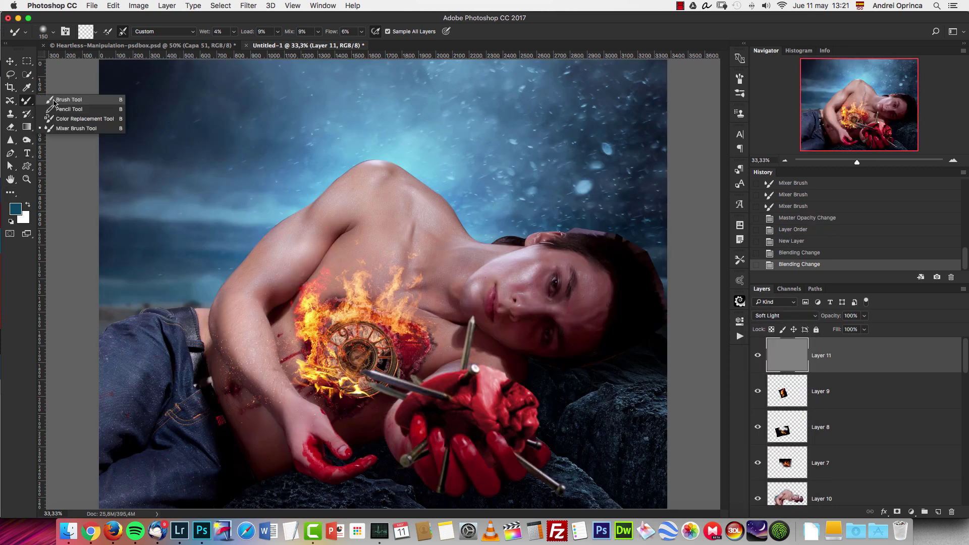
left_click(61, 101)
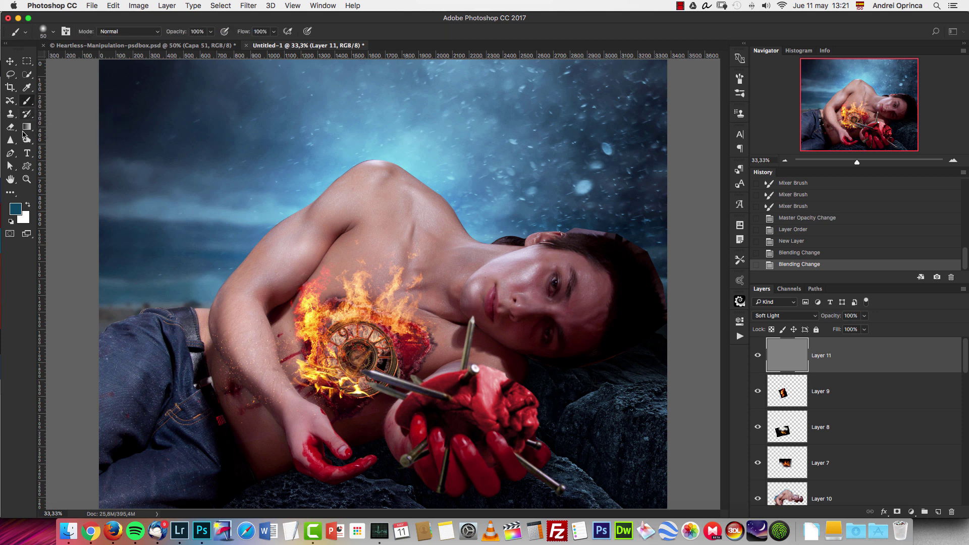
key("d")
key("bracketright")
key("bracketright")
key("bracketright")
key("bracketright")
key("bracketright")
mouse_move(328, 238)
left_mouse_down()
mouse_move(297, 283)
mouse_move(301, 240)
mouse_move(291, 228)
mouse_move(267, 250)
left_mouse_up()
mouse_move(267, 250)
left_mouse_down()
mouse_move(254, 264)
mouse_move(238, 297)
mouse_move(241, 345)
left_mouse_up()
left_click_drag(455, 253, 470, 265)
left_click_drag(417, 283, 427, 309)
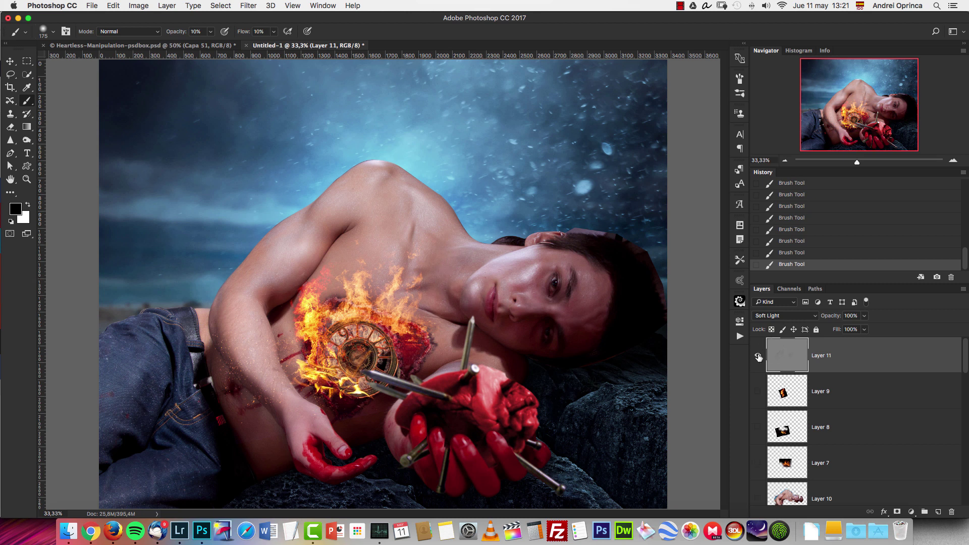
left_click(759, 357, "alt")
left_click(758, 358, "alt")
Paint white highlights on the model's skin on Layer 11 with a 250 px Brush at 10% opacity and 40% flow.
key("x")
key("bracketright")
key("bracketright")
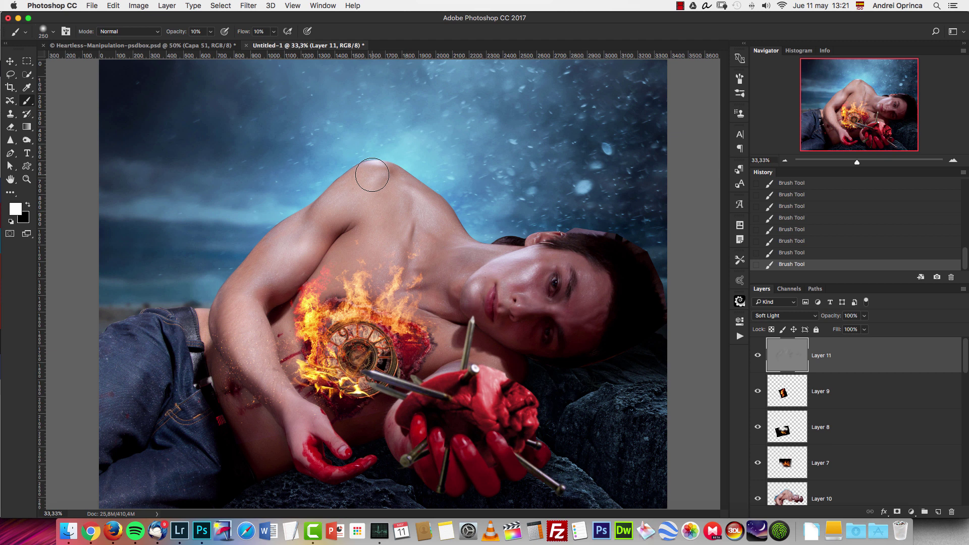
key("shift+4")
left_click_drag(416, 238, 415, 257)
Restore the default black and white colors and deepen the shadows around the face on Layer 11 at 40% flow.
left_click(251, 265, "alt")
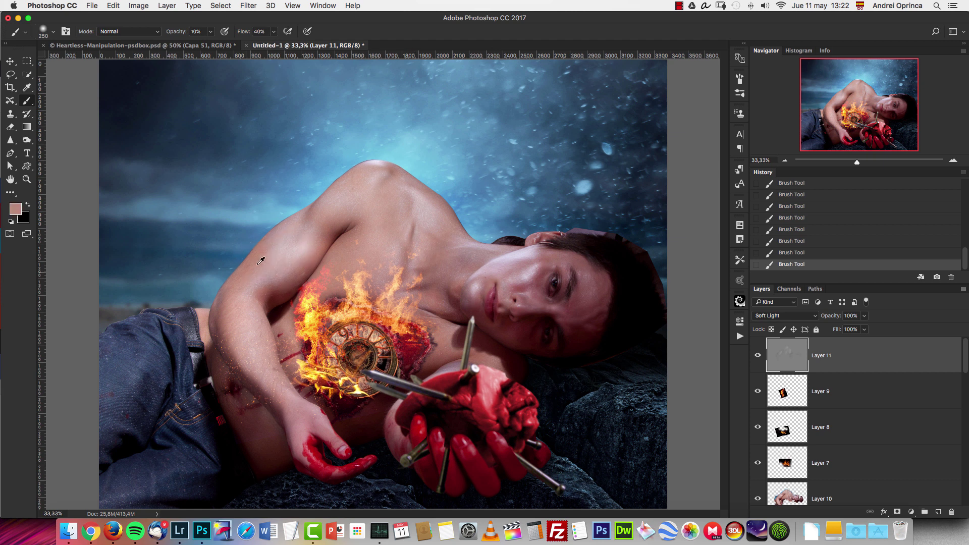
key("d")
left_click(273, 31)
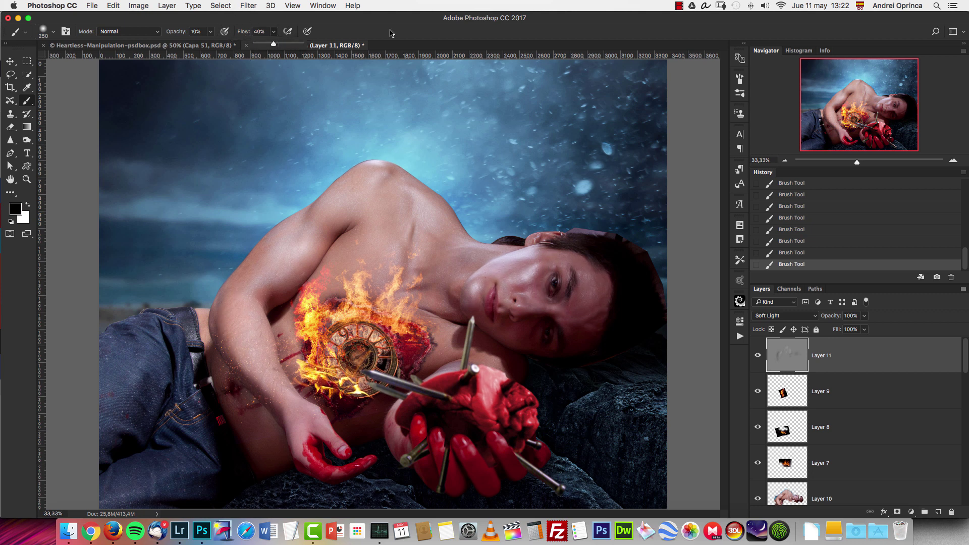
left_click(621, 288)
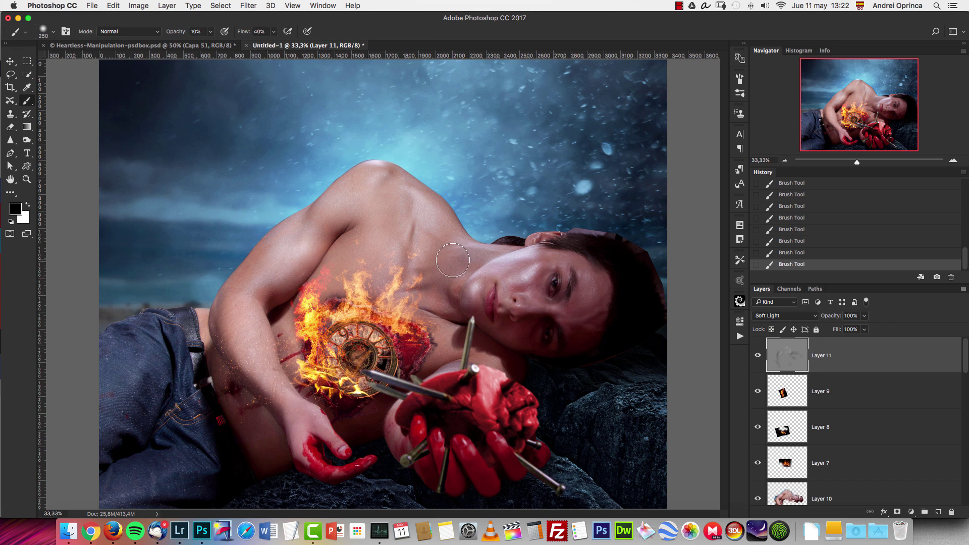
Undo the last four brush strokes and darken the inner upper arm and chest in black at 30% flow.
key("alt+super+z")
key("alt+super+z")
key("alt+super+z")
key("alt+super+z")
key("shift+3")
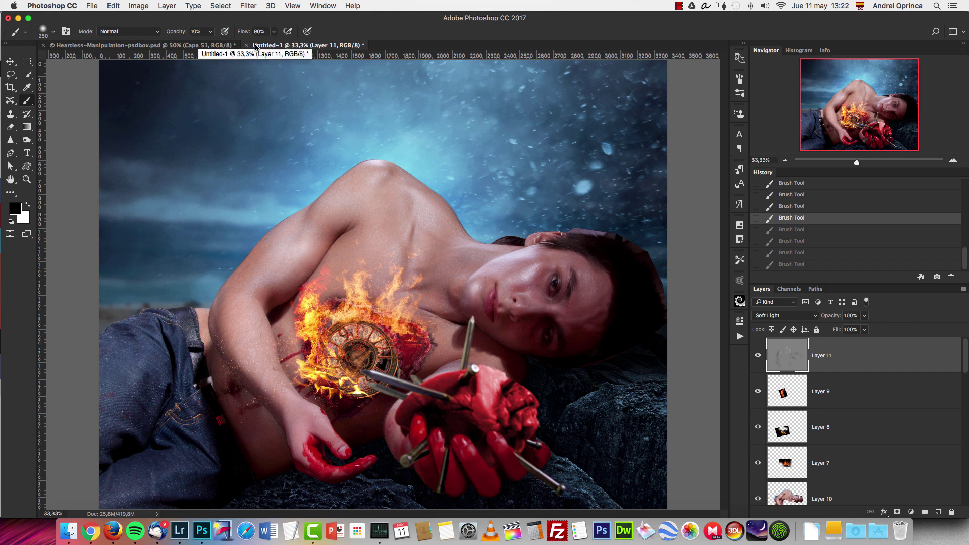
key("shift+3")
left_click_drag(332, 223, 316, 282)
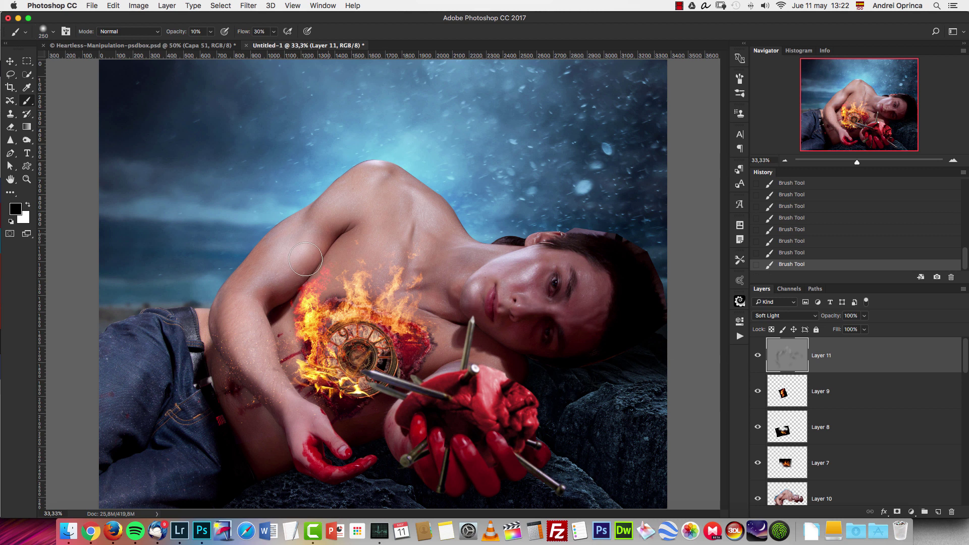
Add white highlights over the model on Layer 11 with a 175 px Brush at 30% flow.
key("x")
key("bracketleft")
key("bracketleft")
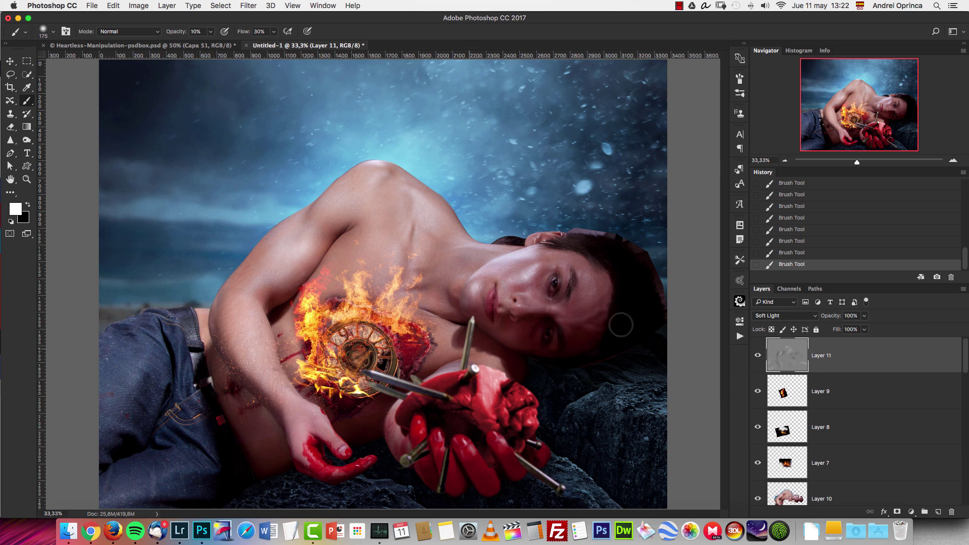
Switch to the Heartless-Manipulation-psdbox.psd document and isolate its gray dodge-and-burn layer Capa 42 to examine the painted lights and shadows.
left_click(202, 45)
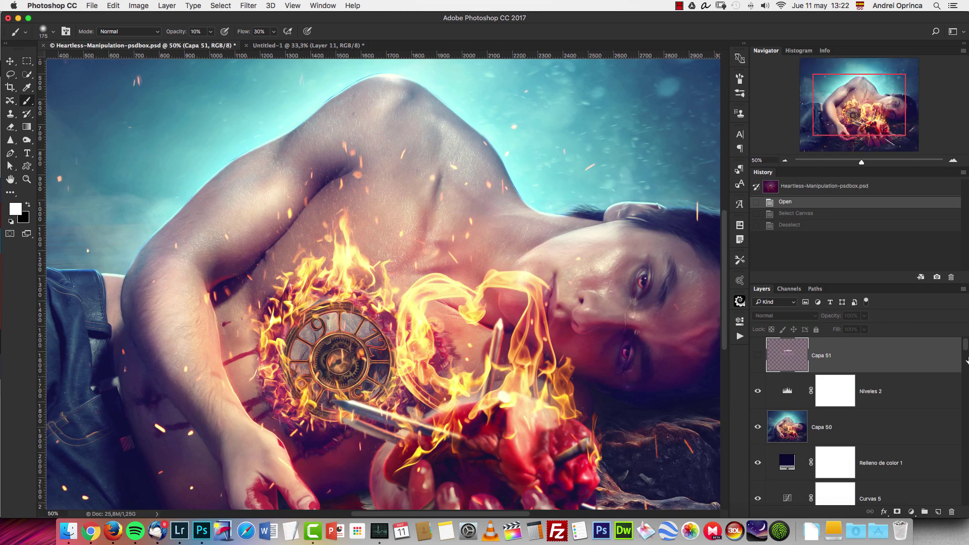
scroll(889, 404, "down", 8)
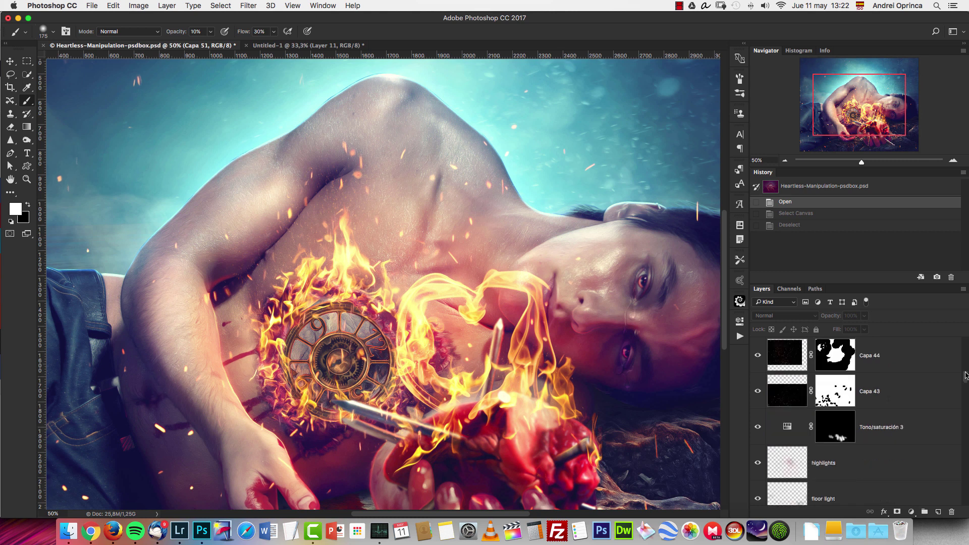
left_click(757, 403)
left_click(758, 391, "alt")
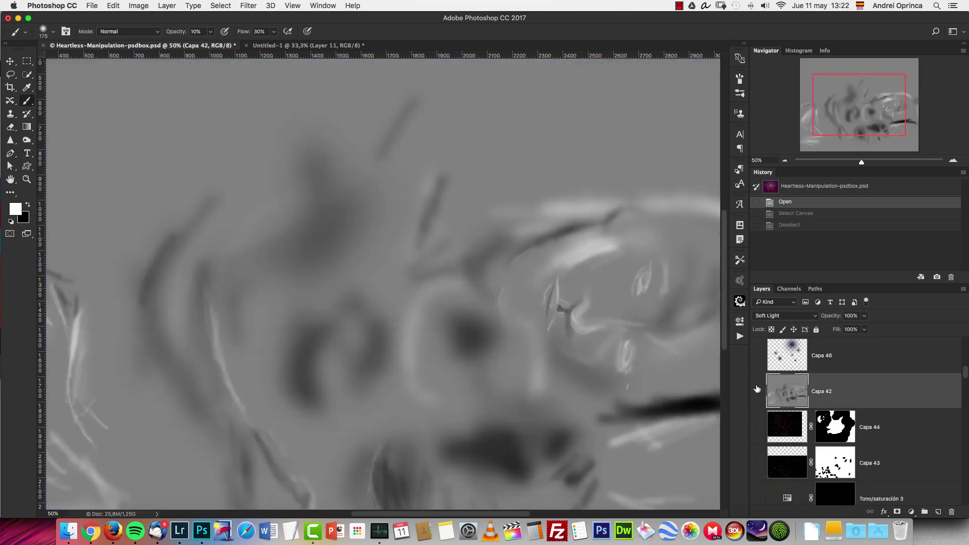
Show all layers of the Heartless manipulation again and examine the shading on the face and shoulder up close.
left_click(785, 161)
left_click(758, 392, "alt")
key("super+0")
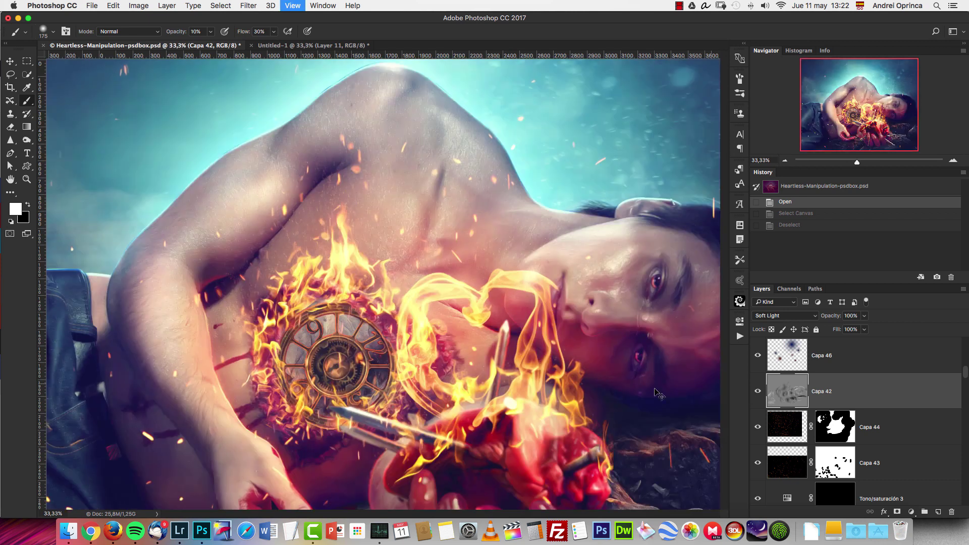
left_click_drag(601, 364, 335, 357)
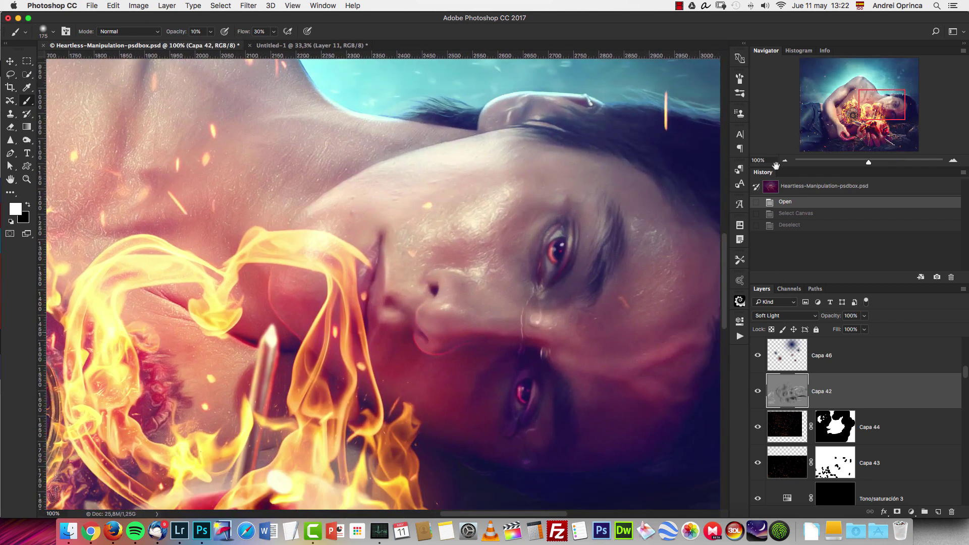
left_click(785, 161)
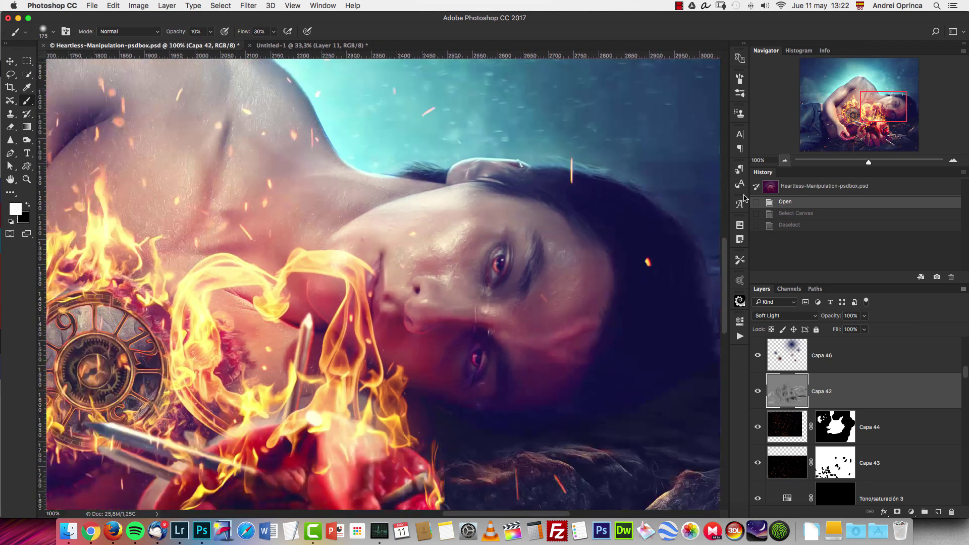
left_click(785, 161)
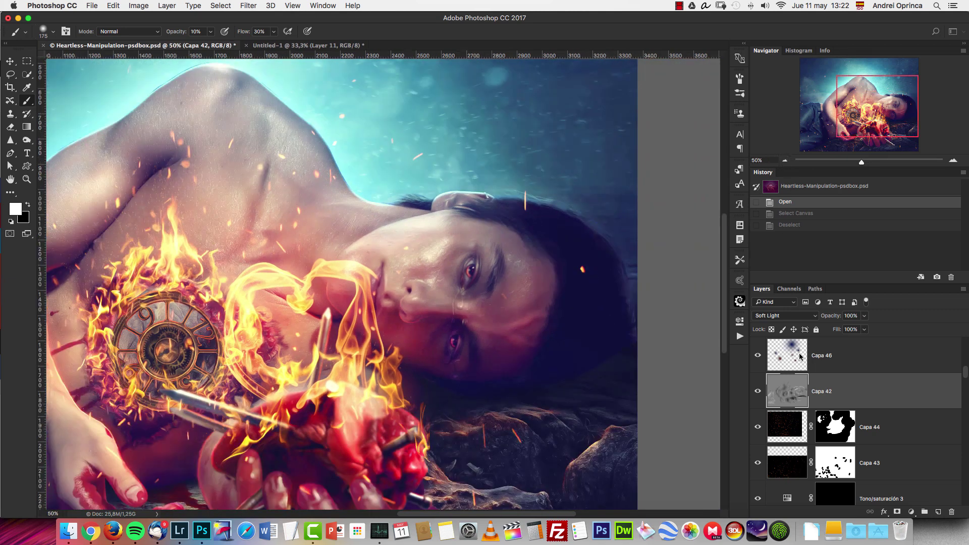
Hide the layers from Niveles 2 to Relleno de color 1 and Capa 47, and compare the image with and without Capa 42.
scroll(960, 334, "up", 5)
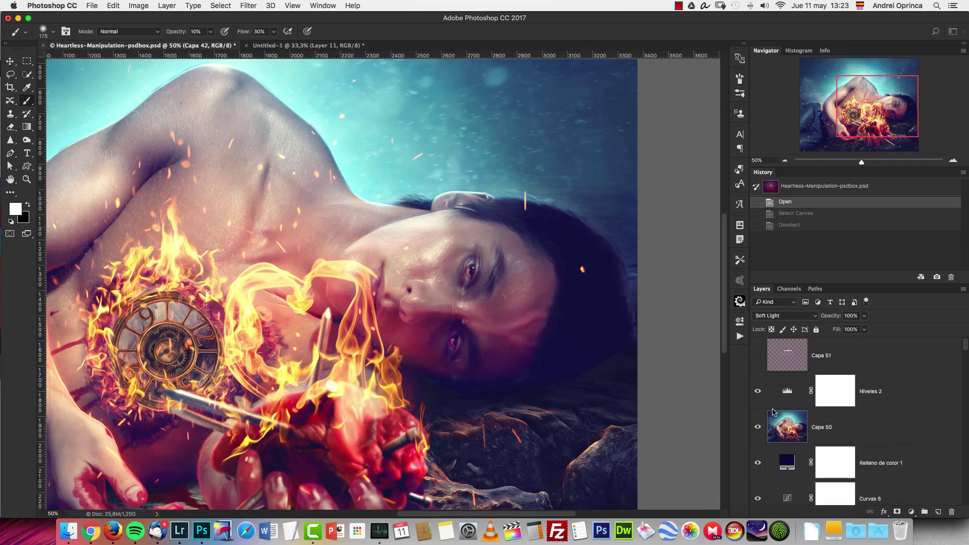
left_click(759, 463)
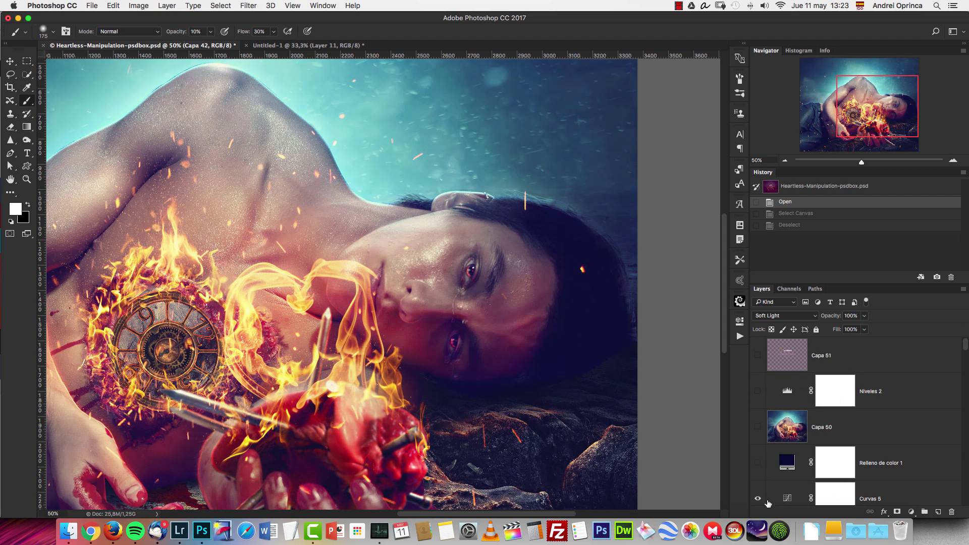
scroll(965, 363, "down", 5)
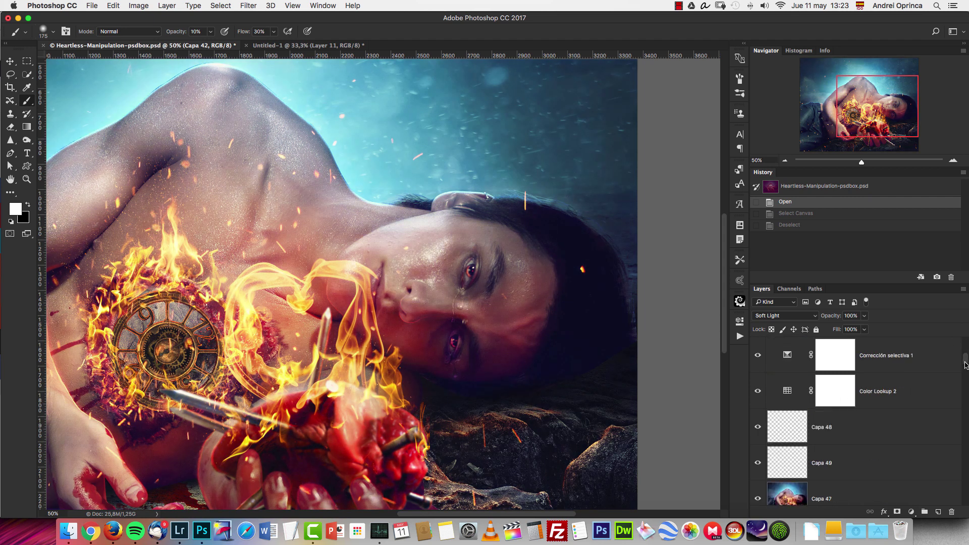
left_click(759, 392)
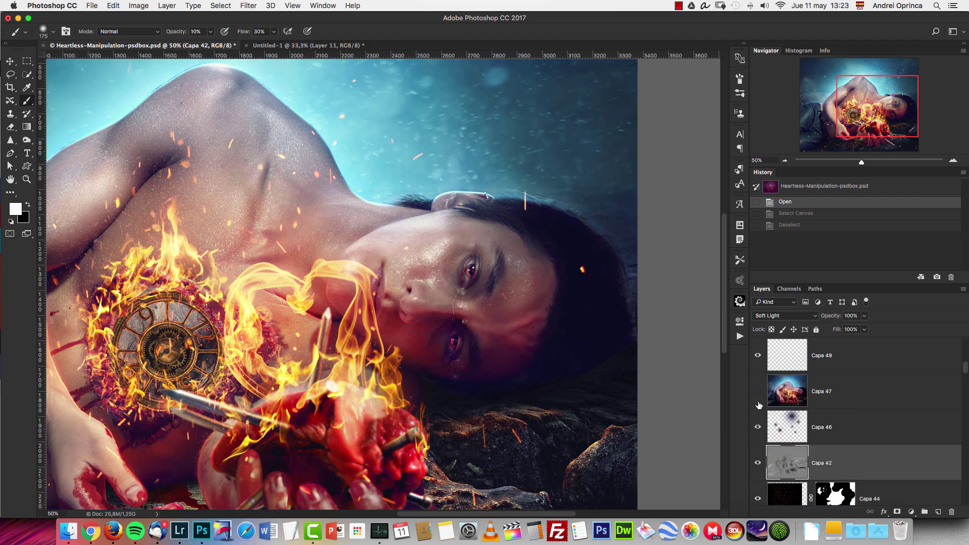
left_click(757, 464)
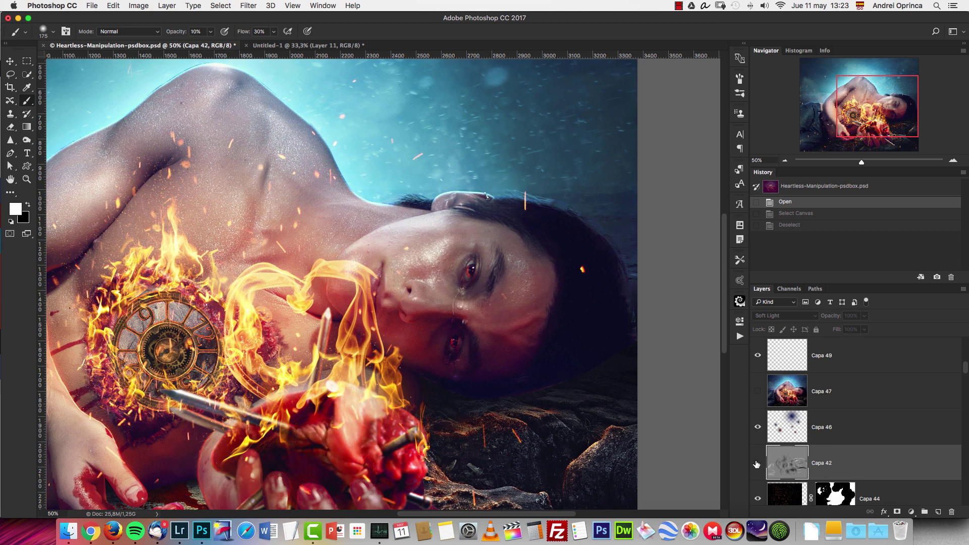
left_click(757, 465)
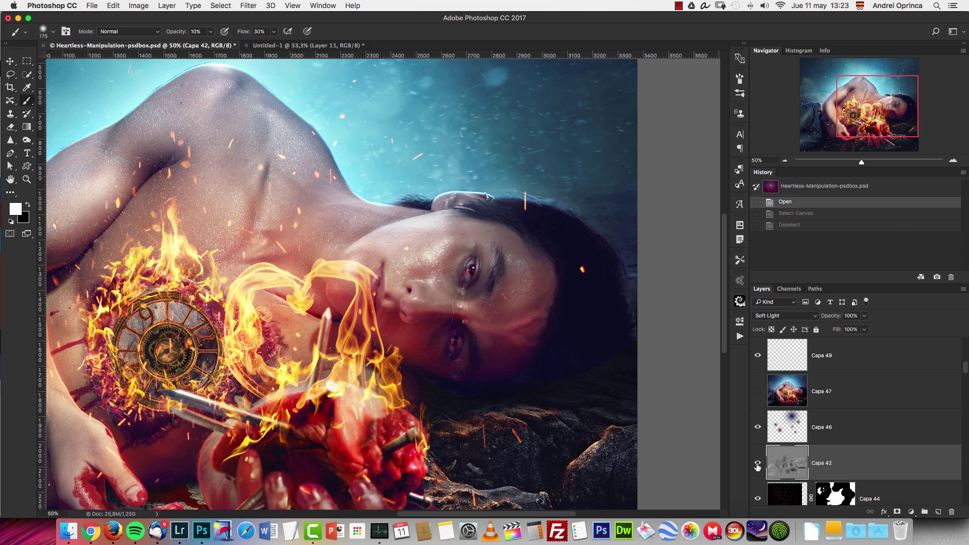
left_click(787, 162)
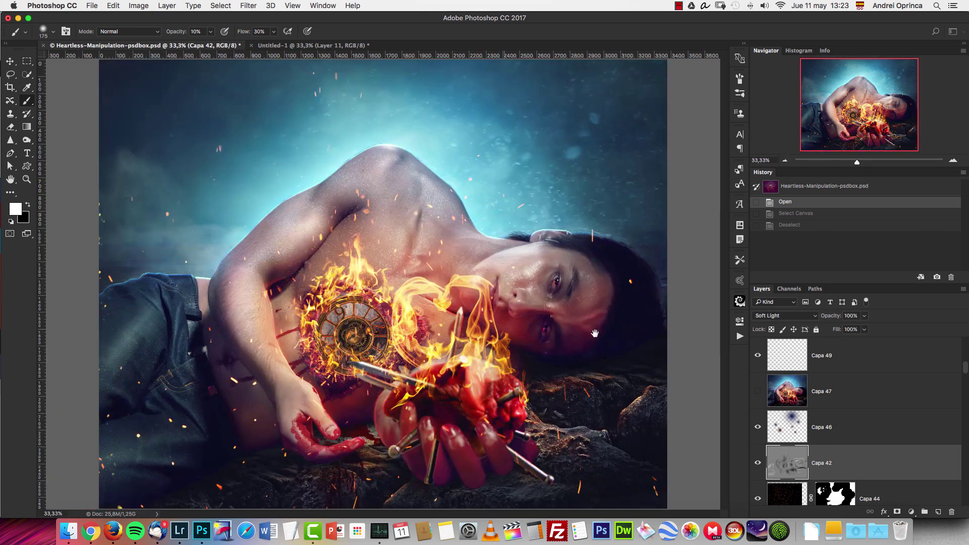
left_click(758, 465)
left_click(758, 464)
Switch to the Untitled-1 document and reduce the Brush size to 45 px.
left_click(293, 45)
left_click(954, 161)
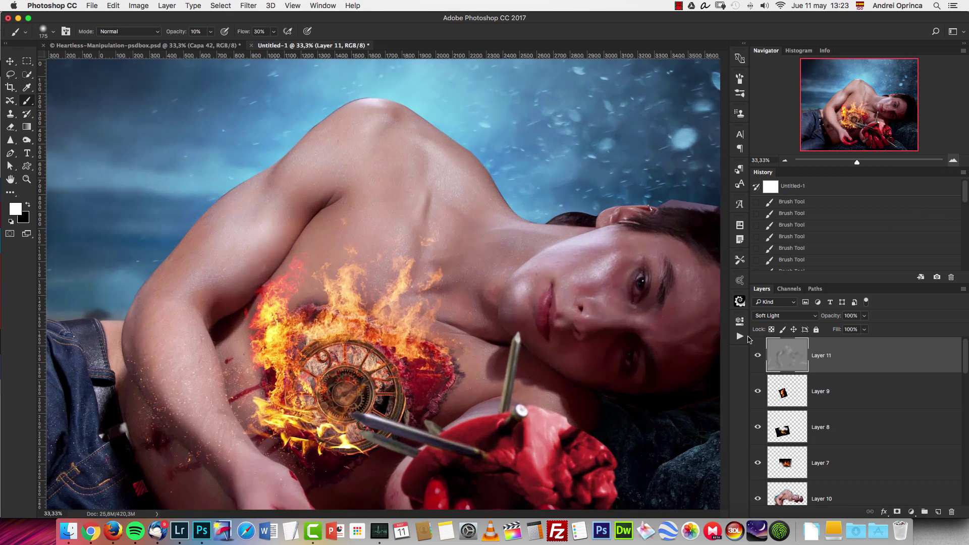
mouse_move(596, 317)
left_mouse_down()
mouse_move(522, 232)
mouse_move(544, 197)
left_mouse_up()
key("bracketleft")
key("bracketleft")
key("bracketleft")
key("bracketleft")
key("bracketleft")
key("bracketleft")
key("bracketleft")
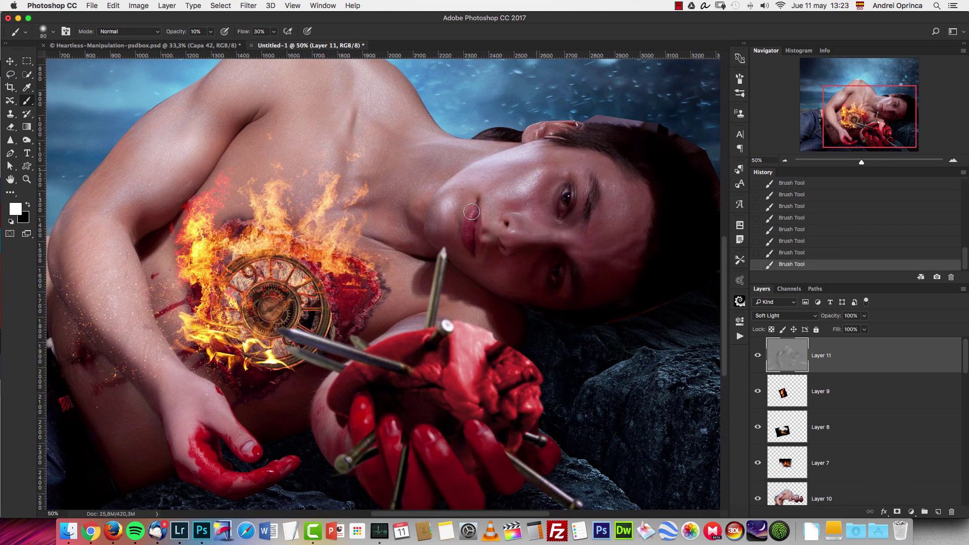
key("bracketleft")
Compare the composition with and without the dodge-and-burn Layer 11, then view the whole image.
left_click(758, 358)
left_click(758, 358)
left_click(758, 358)
left_click(758, 358)
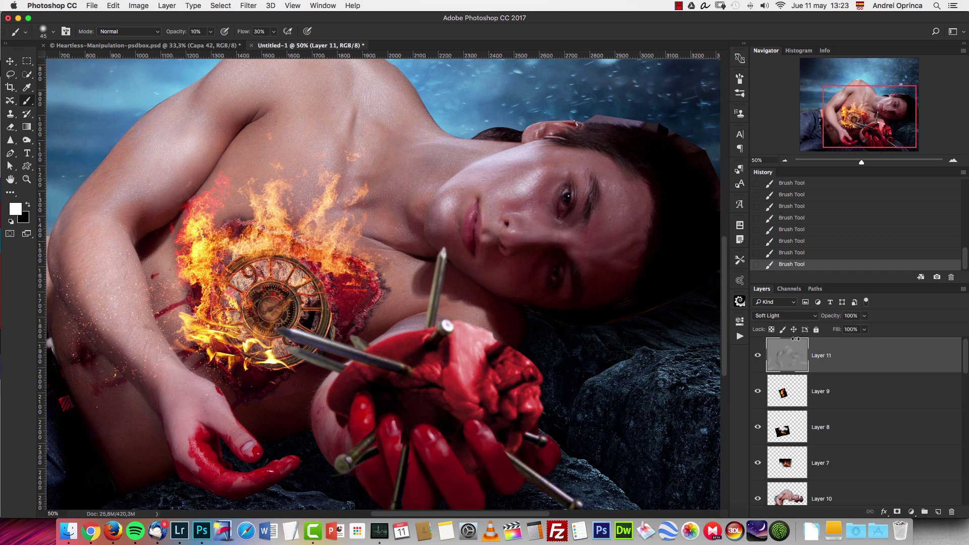
left_click(786, 161)
left_click(785, 161)
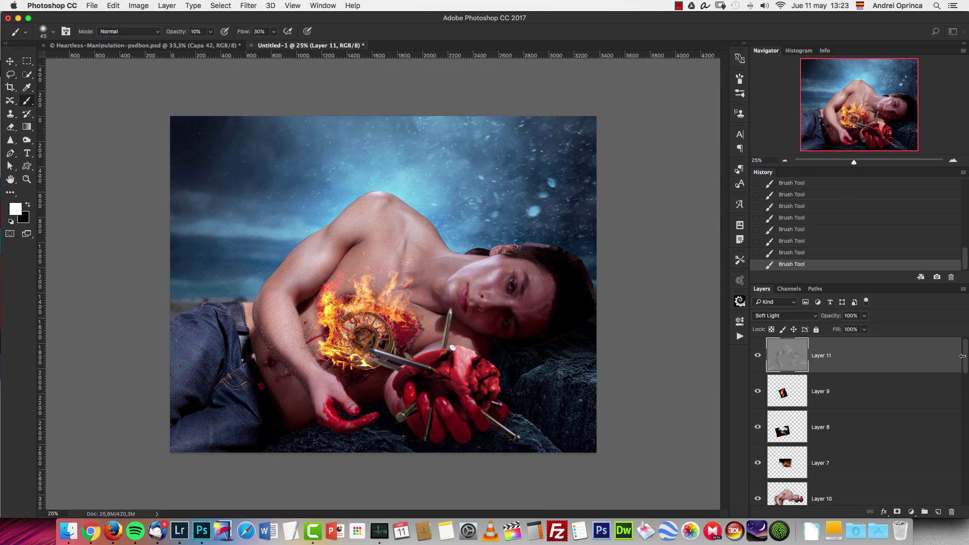
Try adding an Inner Shadow with Color Dodge blend mode to the model layer Capa 0.
scroll(967, 368, "down", 1)
left_click(921, 466)
left_click_drag(965, 372, 946, 426)
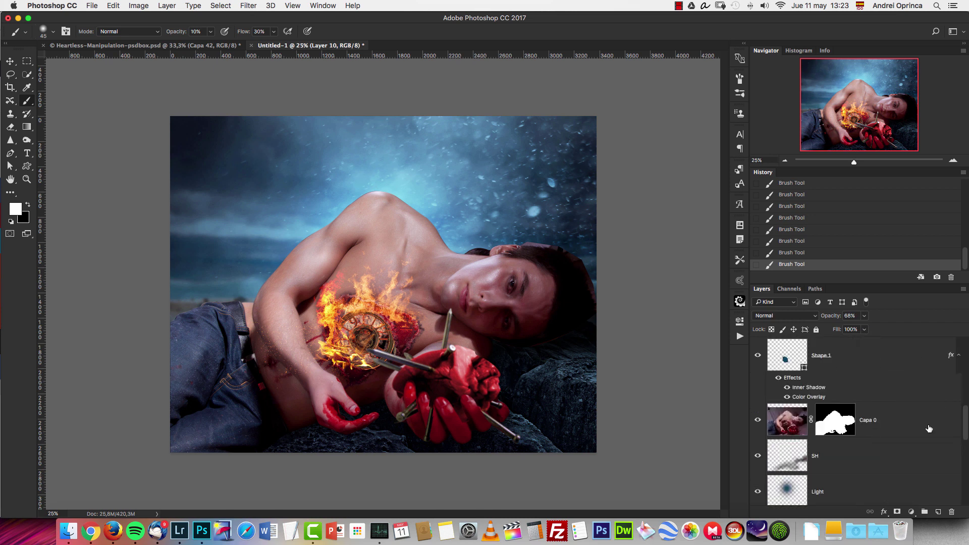
left_click(925, 427)
double_click(915, 424)
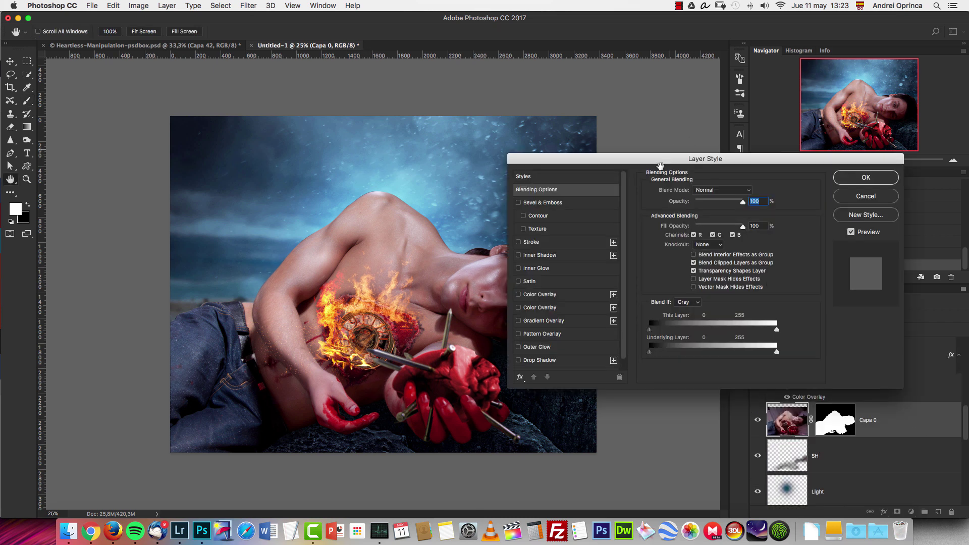
left_click_drag(712, 159, 735, 159)
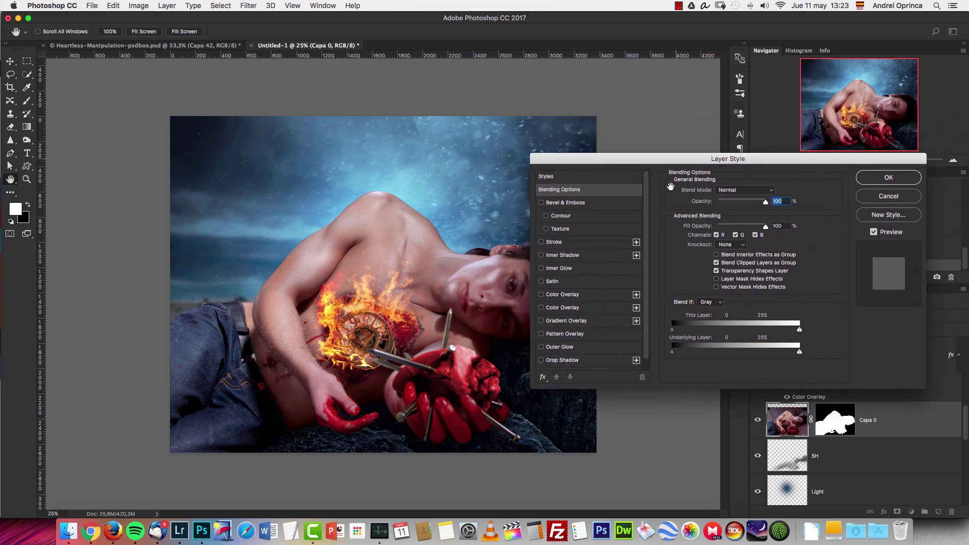
left_click(558, 256)
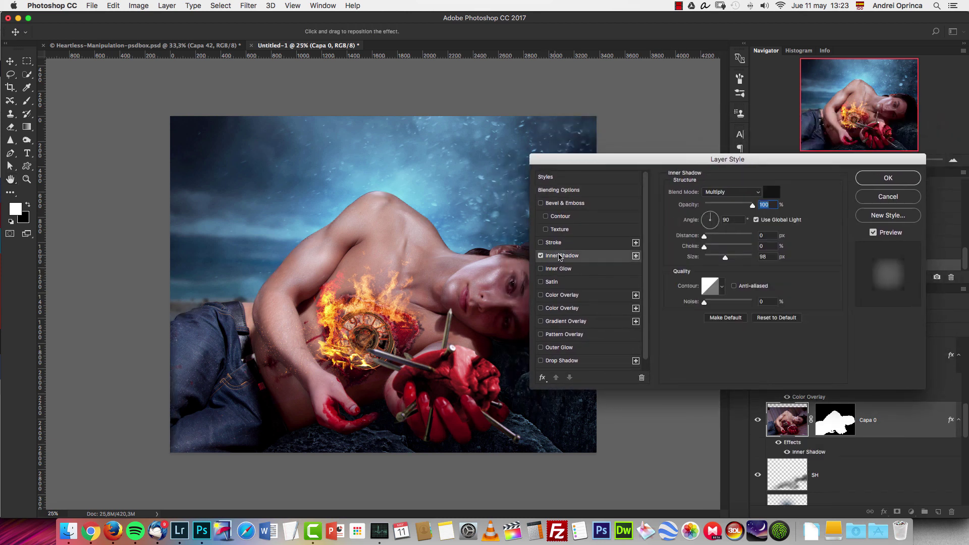
left_click(721, 193)
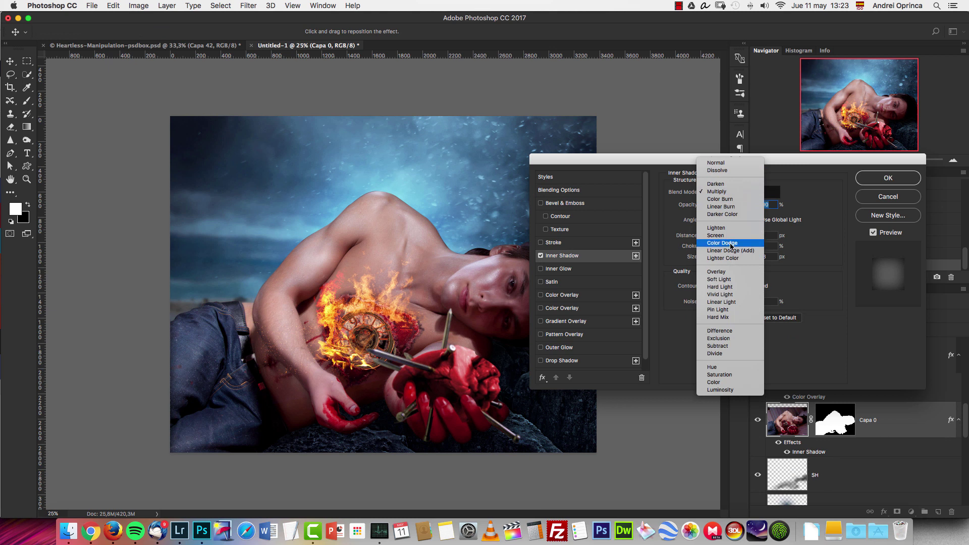
left_click(731, 244)
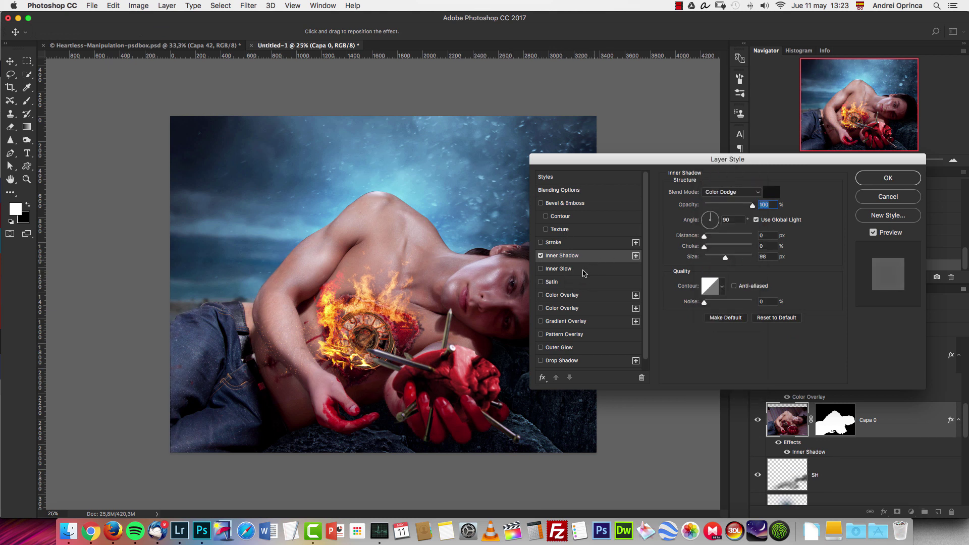
Set the inner shadow color of Capa 0 to light blue 5bbbdb.
left_click(772, 193)
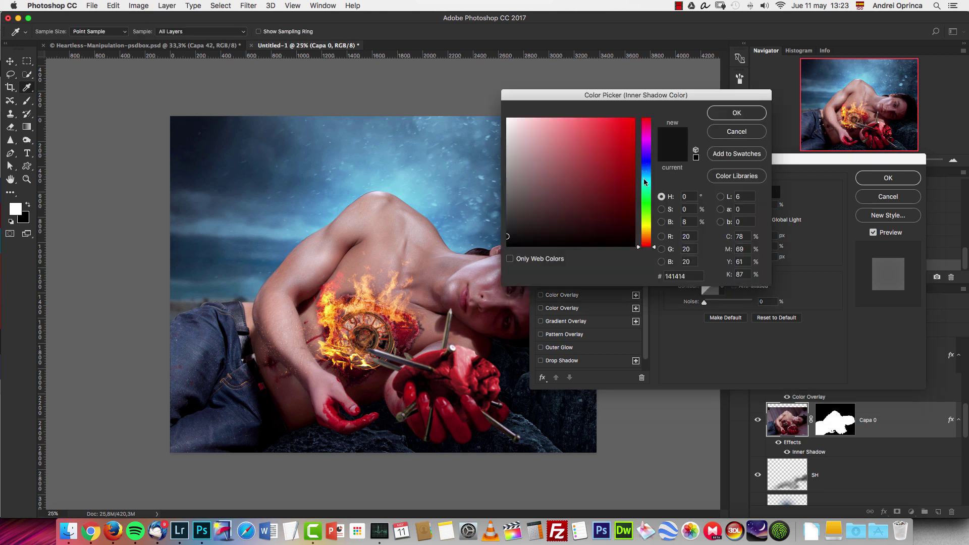
left_click(644, 178)
left_click(582, 136)
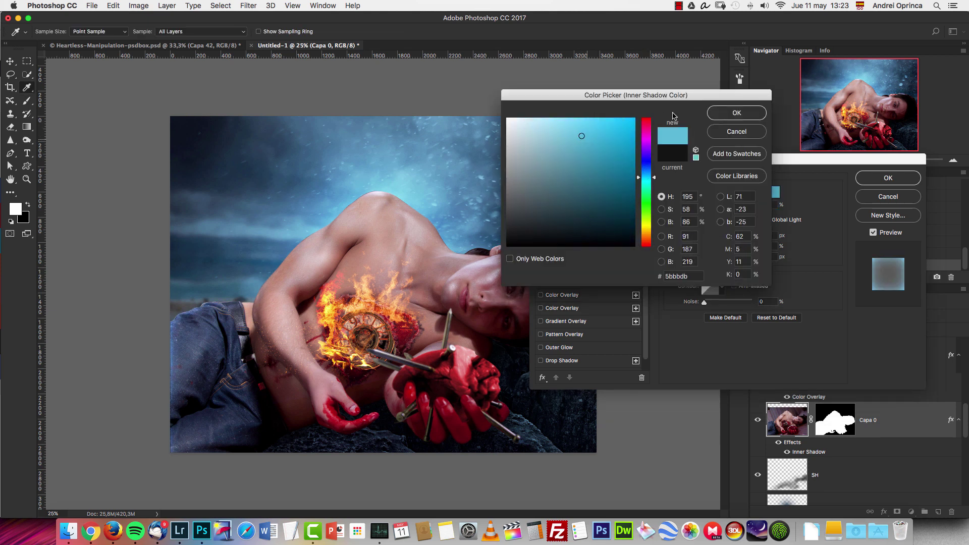
left_click(727, 113)
Set the inner shadow's angle to 55°, size to 9 px and distance to 22 px.
left_click(712, 214)
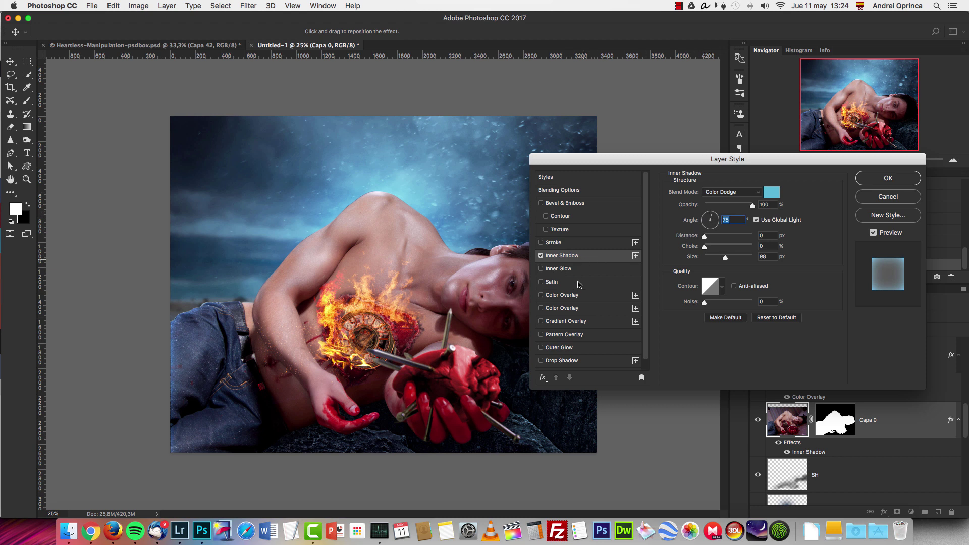
left_click_drag(706, 226, 712, 220)
left_click(715, 213)
left_click(710, 257)
left_click(704, 236)
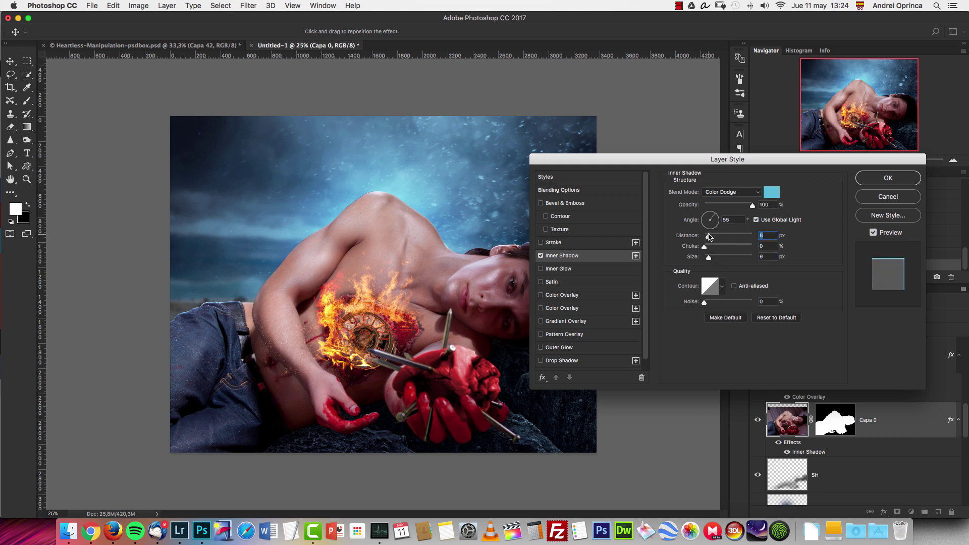
left_click_drag(707, 237, 718, 237)
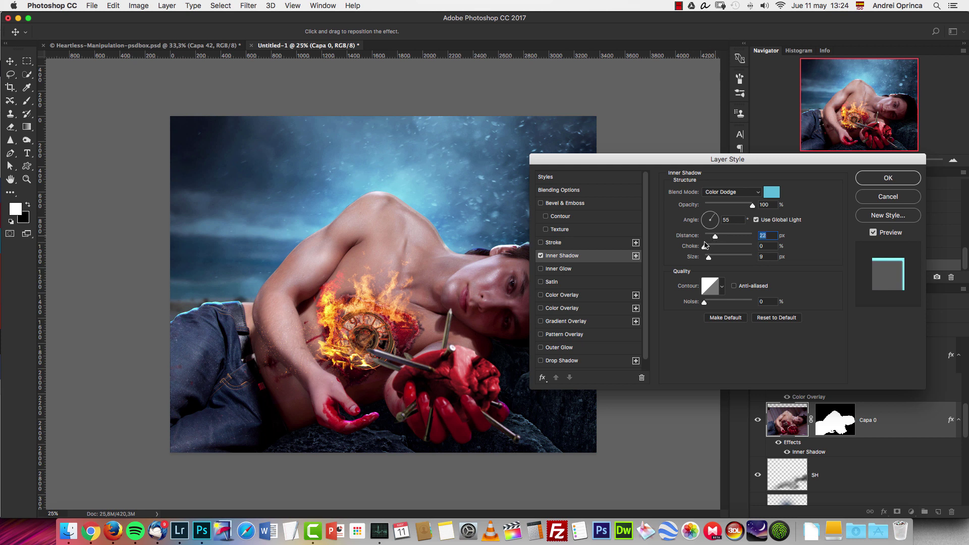
Compare the model with and without the inner shadow, then cancel the layer style on Capa 0.
left_click(541, 256)
left_click(541, 256)
left_click_drag(792, 165, 787, 170)
left_click_drag(659, 395, 669, 180)
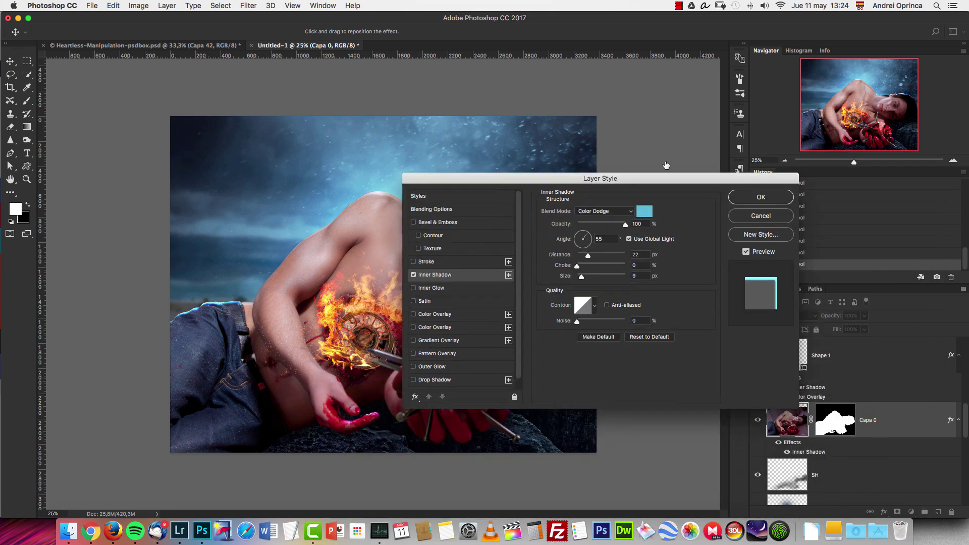
left_click_drag(733, 160, 765, 133)
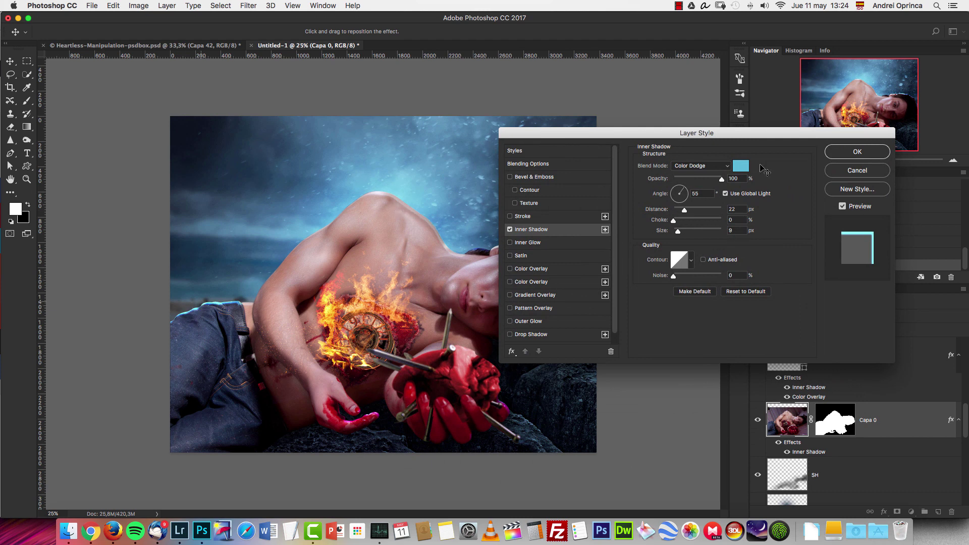
key("Escape")
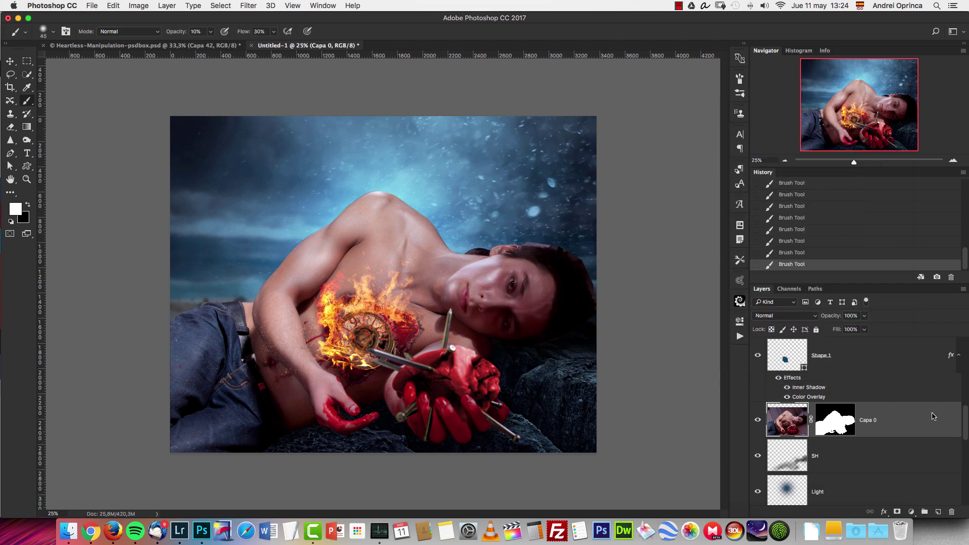
Load the Capa 0 mask as a selection and add a white Solid Color fill layer from it above Layer 11.
left_click(832, 425, "super")
scroll(958, 346, "up", 4)
scroll(957, 345, "up", 3)
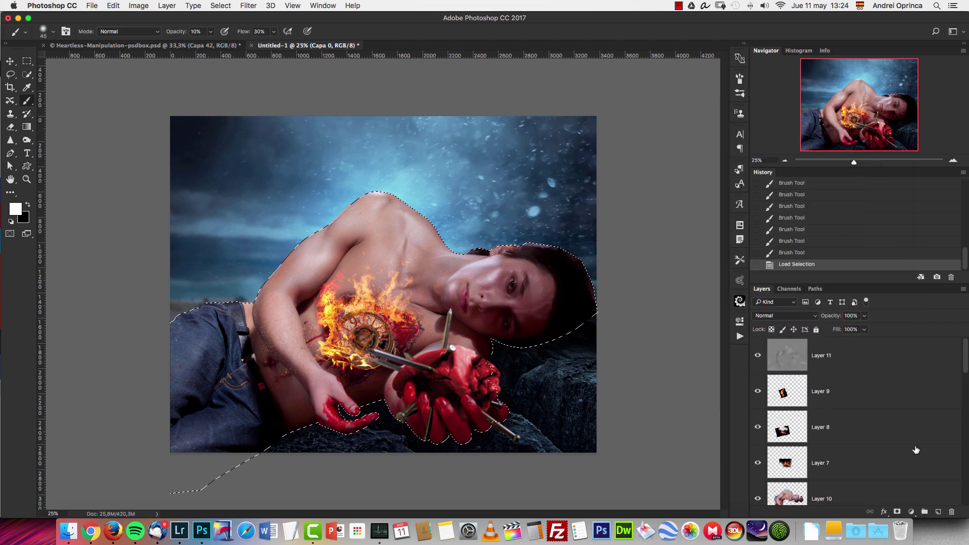
left_click(906, 356)
left_click(912, 512)
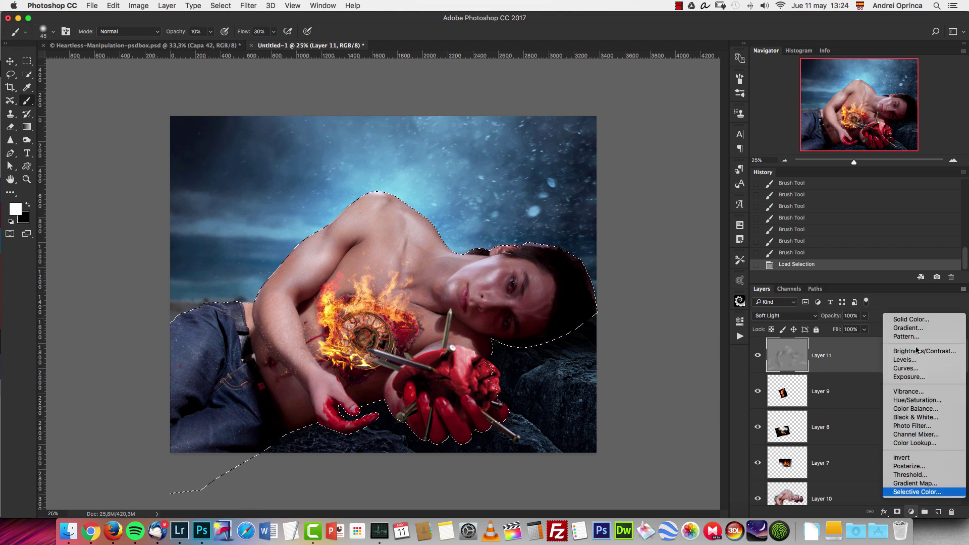
left_click(911, 319)
left_click(750, 113)
Lower Color Fill 1's Fill to 0%, then load its mask as a selection to check the outline and deselect.
left_click(865, 329)
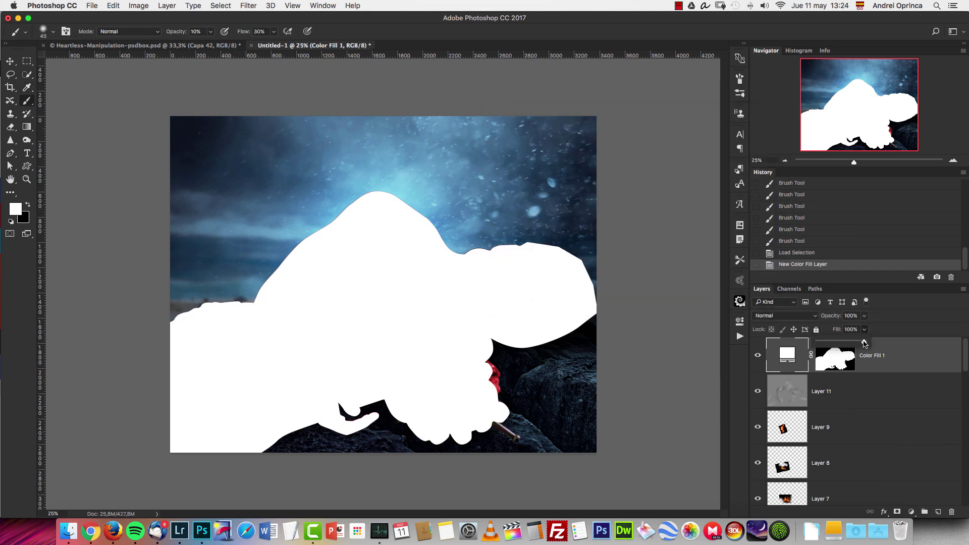
left_click_drag(844, 344, 794, 346)
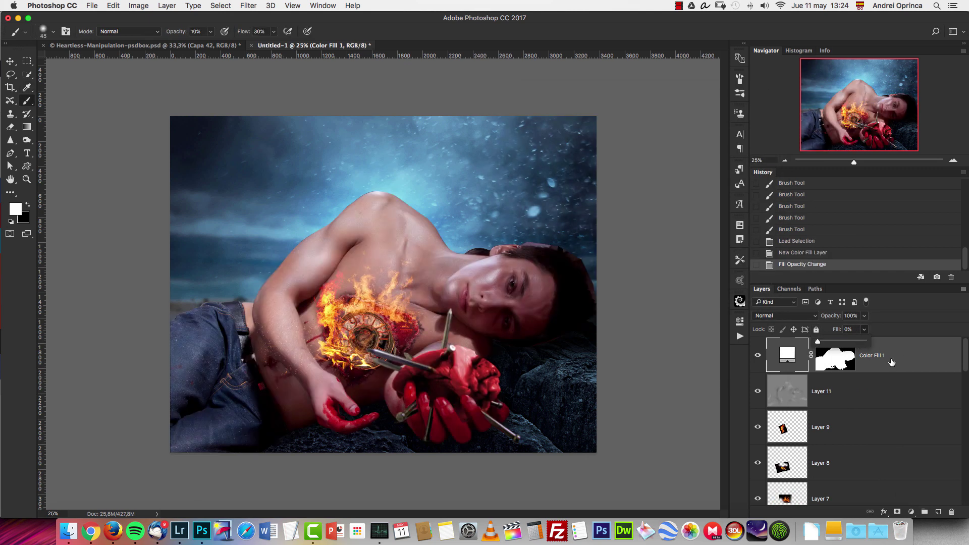
left_click(828, 358, "super")
key("super+d")
left_click(832, 358, "super")
key("super+d")
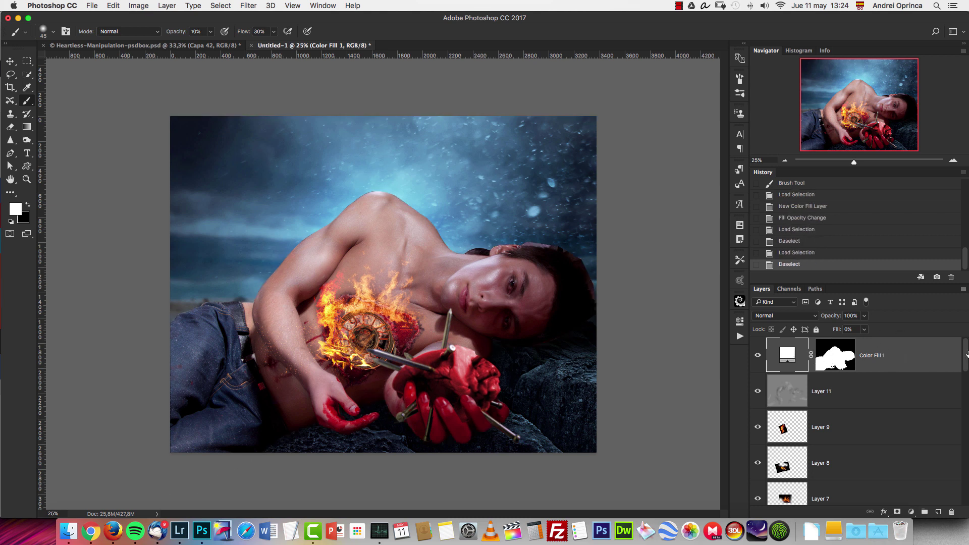
Add an Inner Shadow effect to Color Fill 1 and set its blend mode to Color Dodge.
double_click(909, 354)
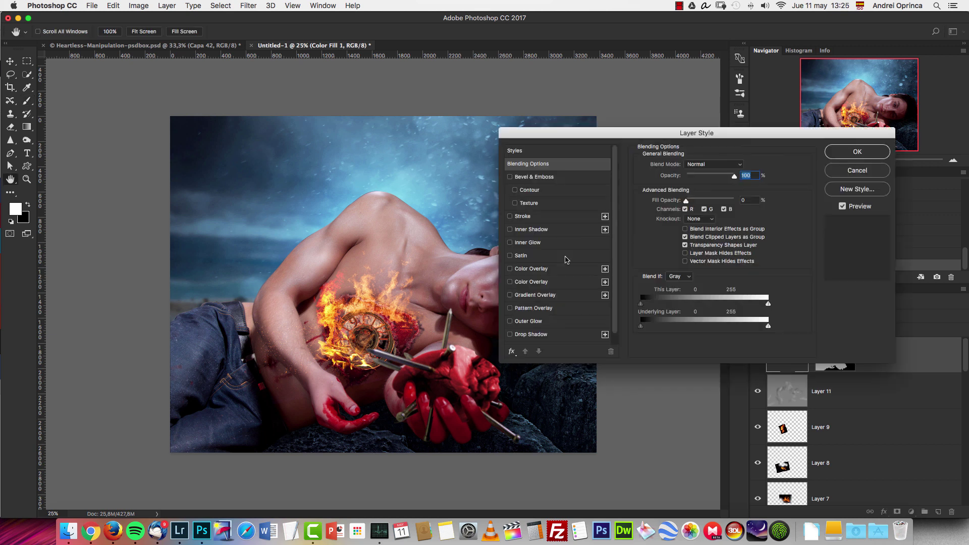
left_click(535, 230)
left_click(702, 165)
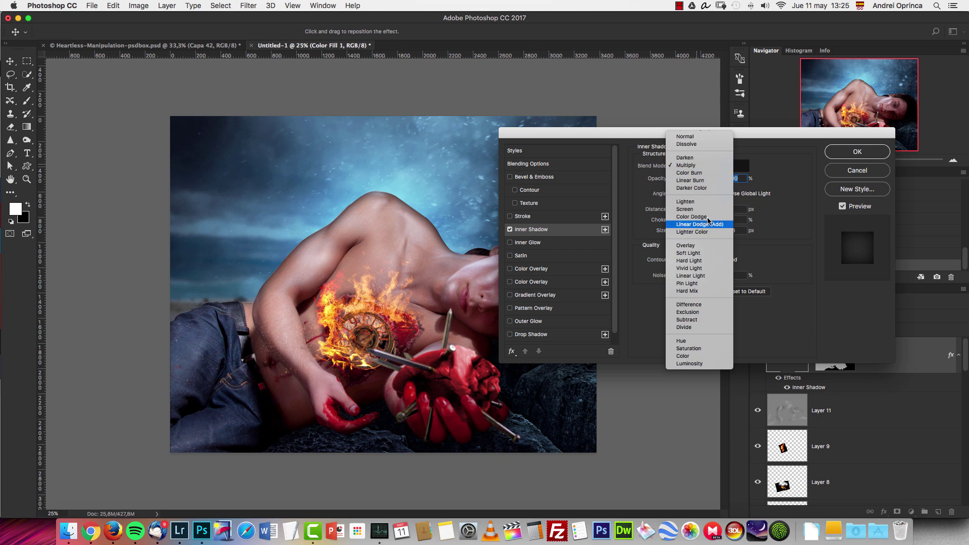
left_click(689, 217)
Pick the medium blue #1a7dc3 as the inner shadow's colour.
left_click(740, 166)
left_click_drag(650, 174, 649, 180)
left_click(647, 169)
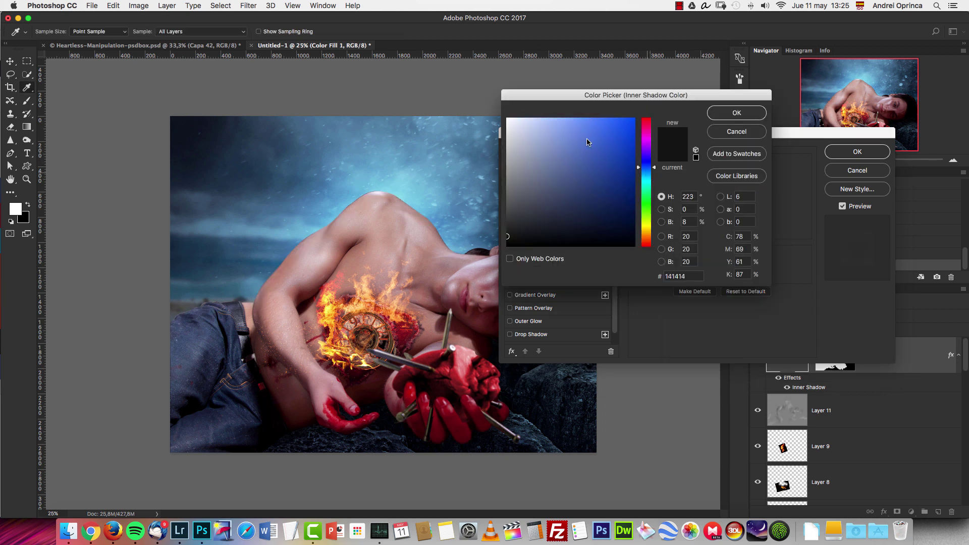
left_click(588, 144)
left_click(647, 173)
left_click_drag(648, 173, 648, 182)
left_click_drag(594, 145, 599, 127)
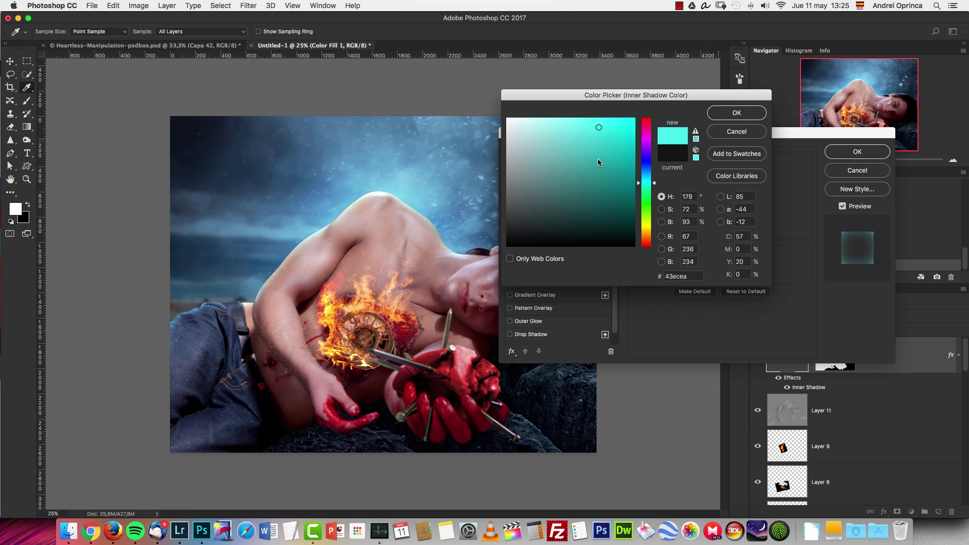
mouse_move(649, 183)
left_mouse_down()
mouse_move(650, 170)
mouse_move(650, 180)
left_mouse_up()
left_click(622, 126)
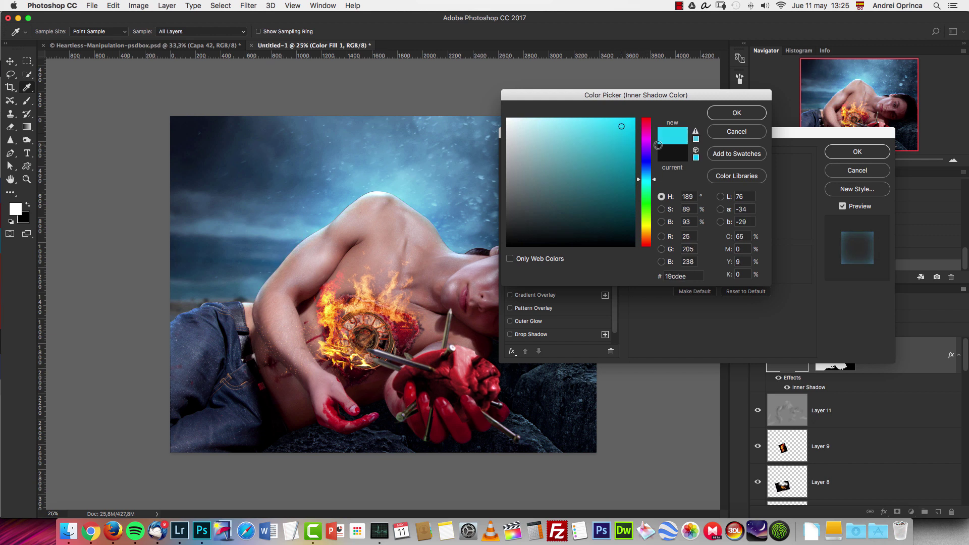
left_click(618, 149)
left_click_drag(649, 179, 650, 174)
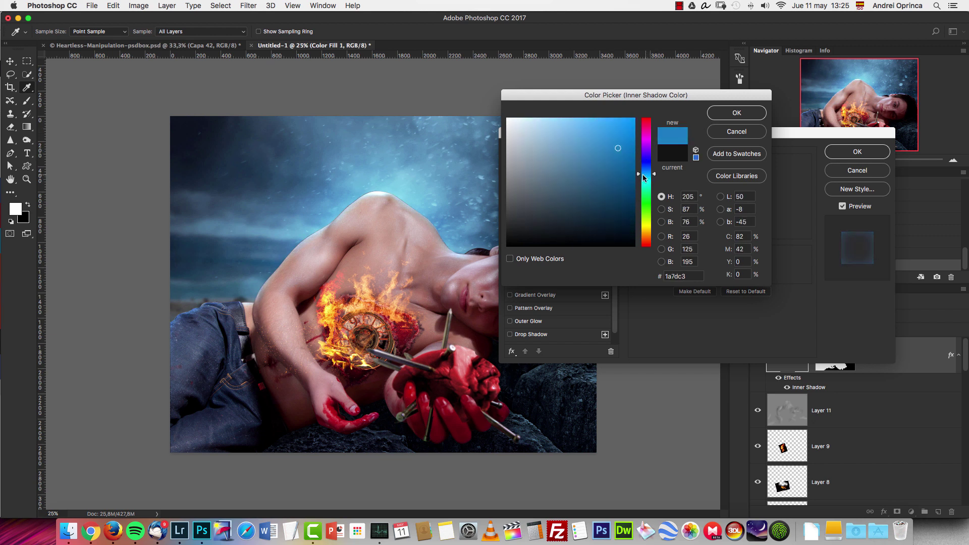
left_click(727, 114)
Set the inner shadow's opacity to 100%, size to 13 px and distance to 14 px.
left_click(721, 179)
left_click(681, 232)
left_click(680, 211)
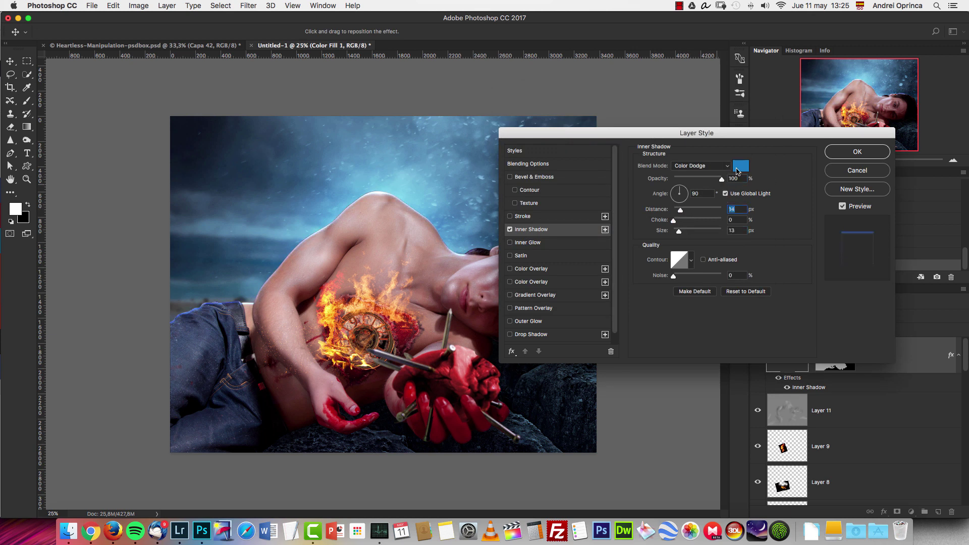
Brighten the inner shadow's colour to #24a1f9 and apply the layer style.
left_click(741, 166)
left_click(617, 121)
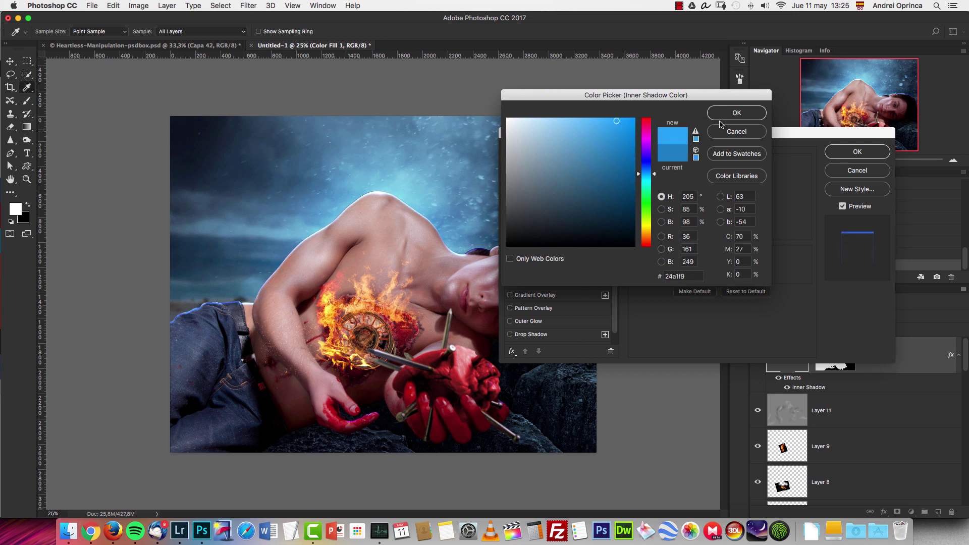
left_click(737, 112)
left_click(831, 155)
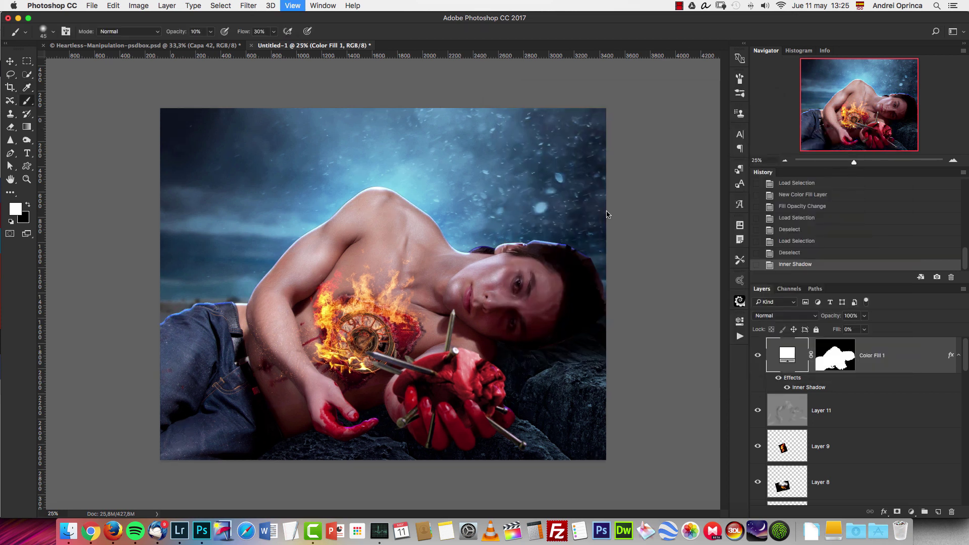
Examine the blue rim light along the shoulder, neck, ear and hair at close range.
key("super+1")
left_click_drag(489, 216, 584, 434)
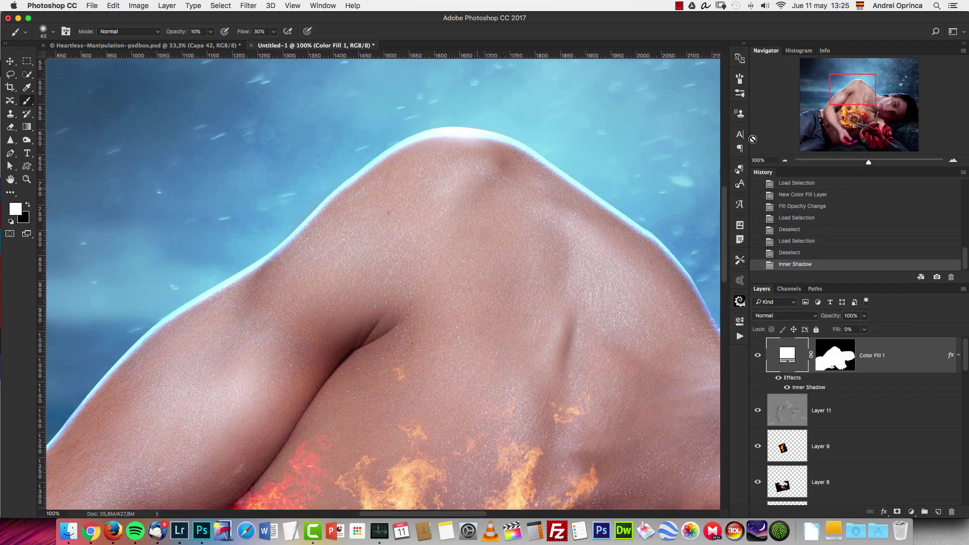
left_click(785, 161)
left_click(786, 161)
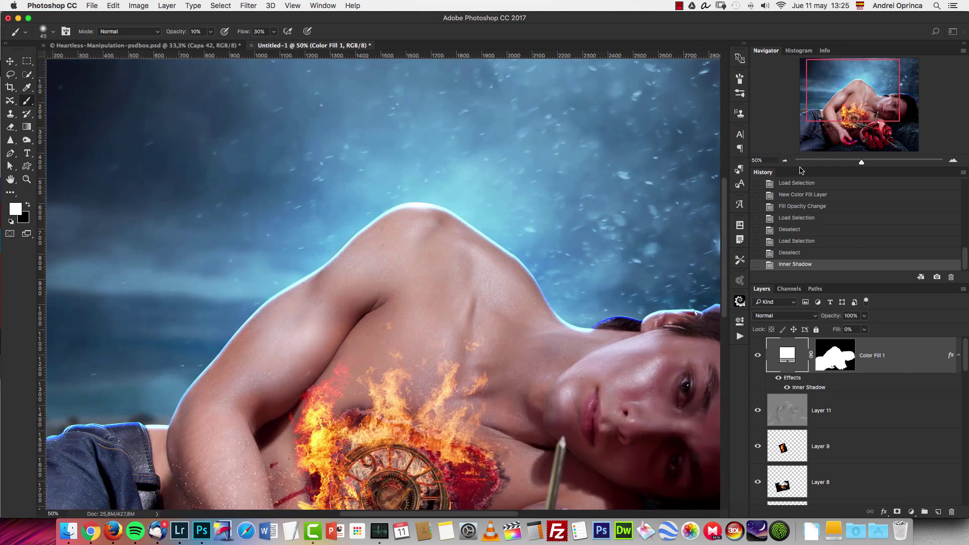
left_click(785, 161)
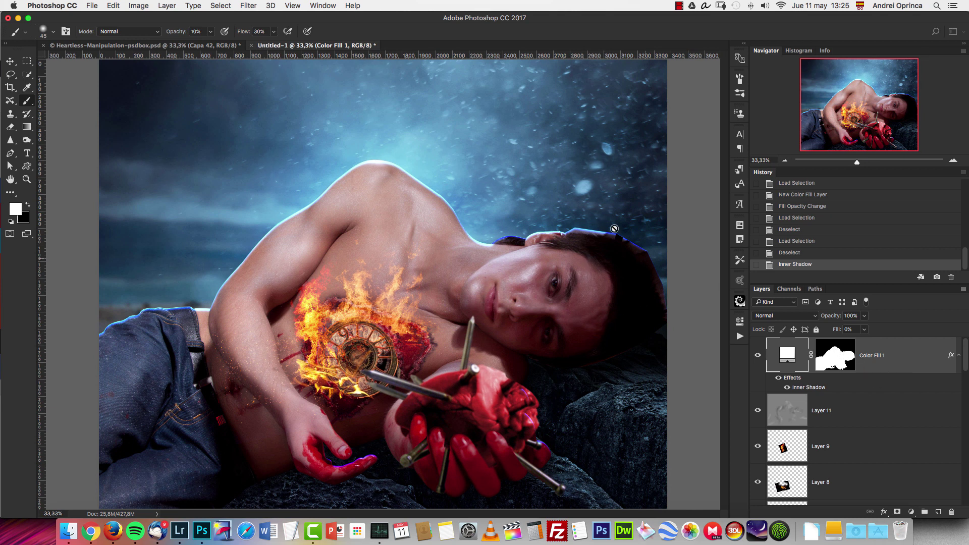
key("super+1")
left_click_drag(676, 240, 342, 331)
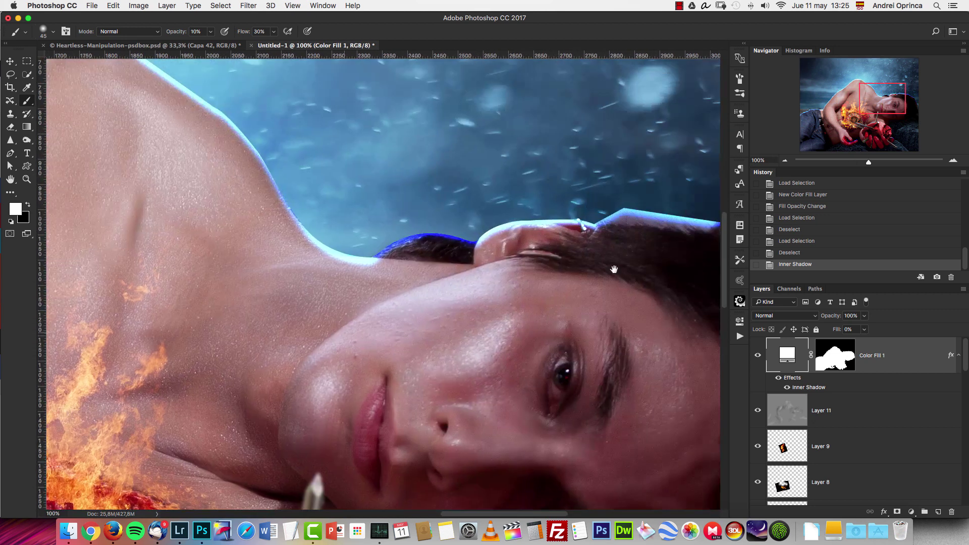
left_click_drag(602, 266, 399, 301)
left_click_drag(508, 337, 562, 328)
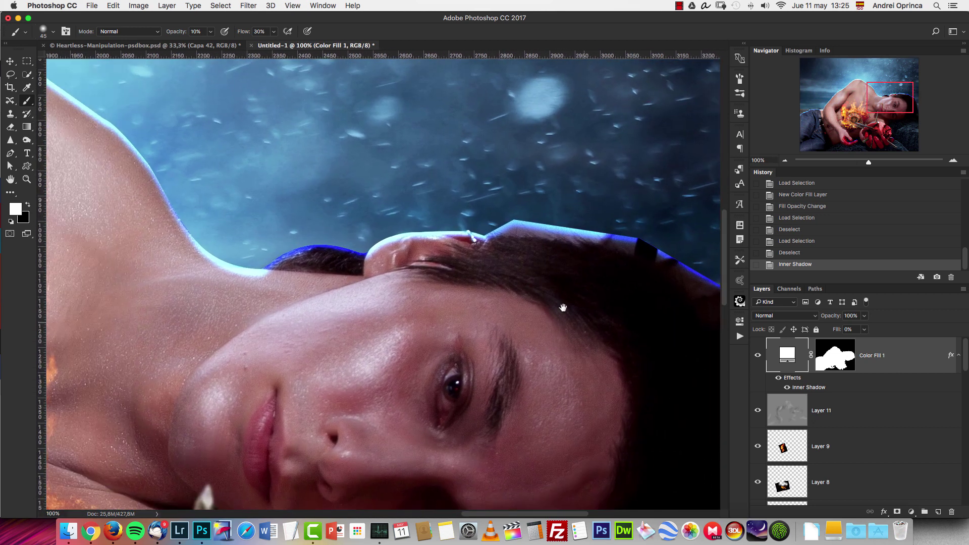
left_click(785, 161)
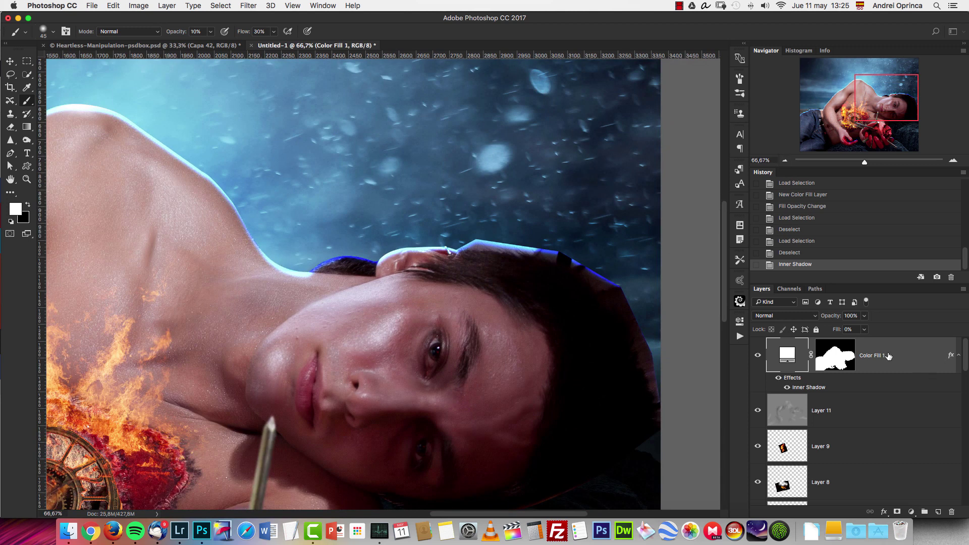
Convert Color Fill 1's Inner Shadow effect into a separate layer and keep it clipped to Color Fill 1.
right_click(952, 357)
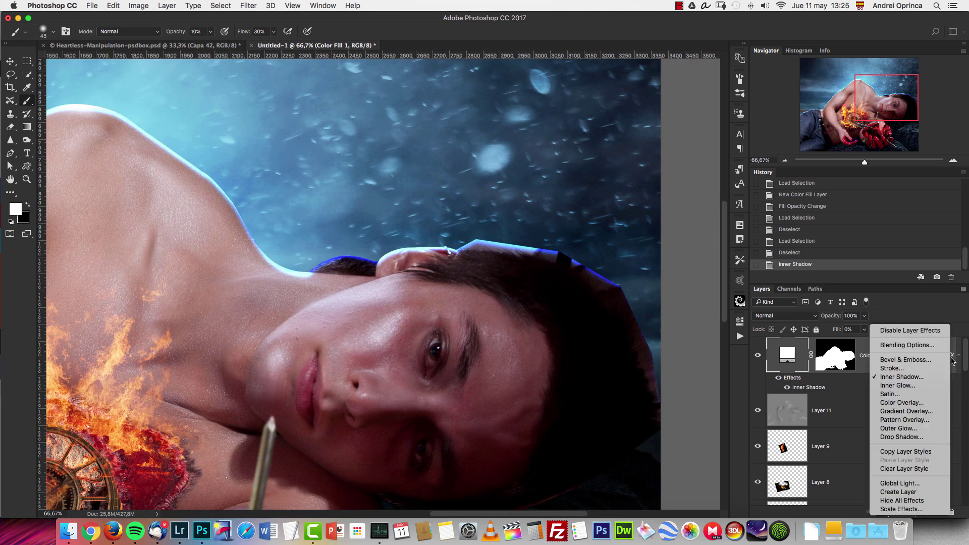
left_click(907, 492)
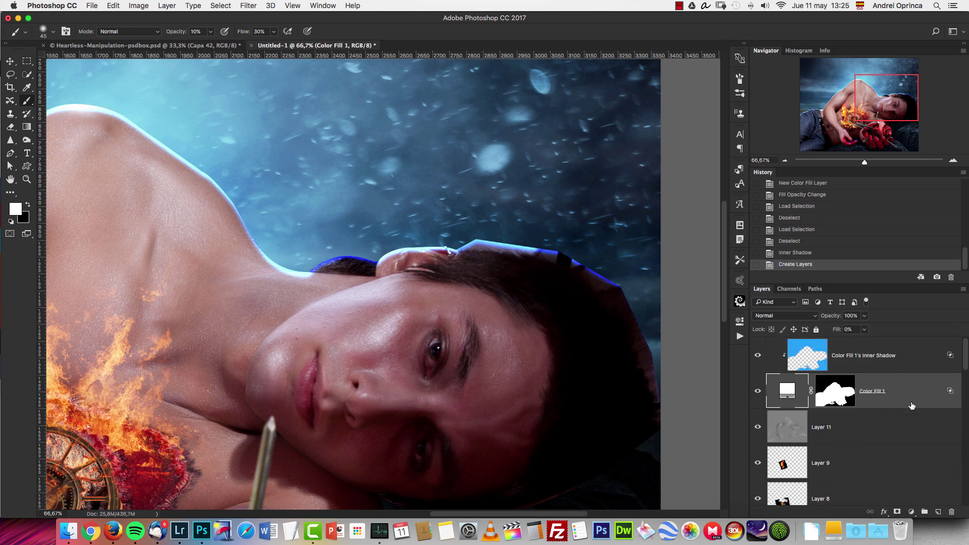
left_click(758, 392)
left_click(757, 391)
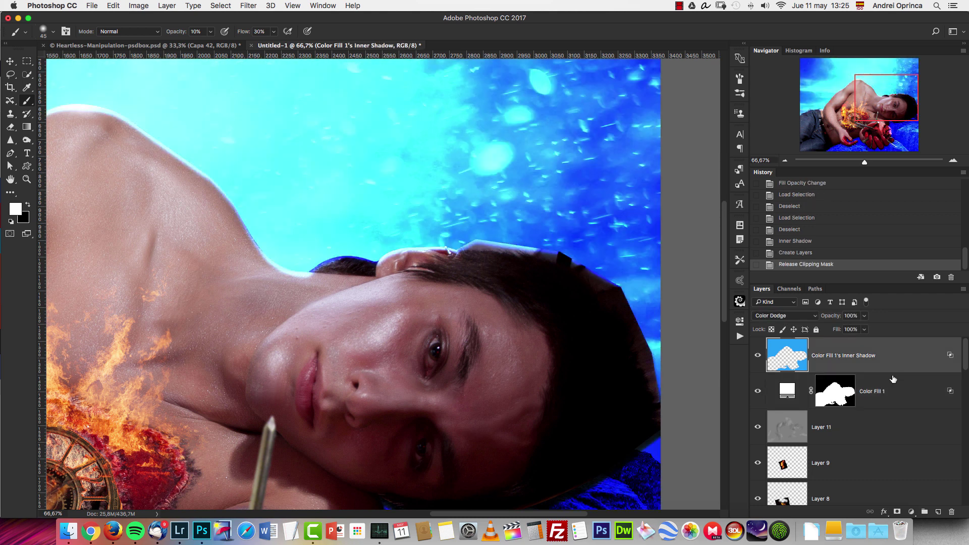
left_click(895, 373, "alt")
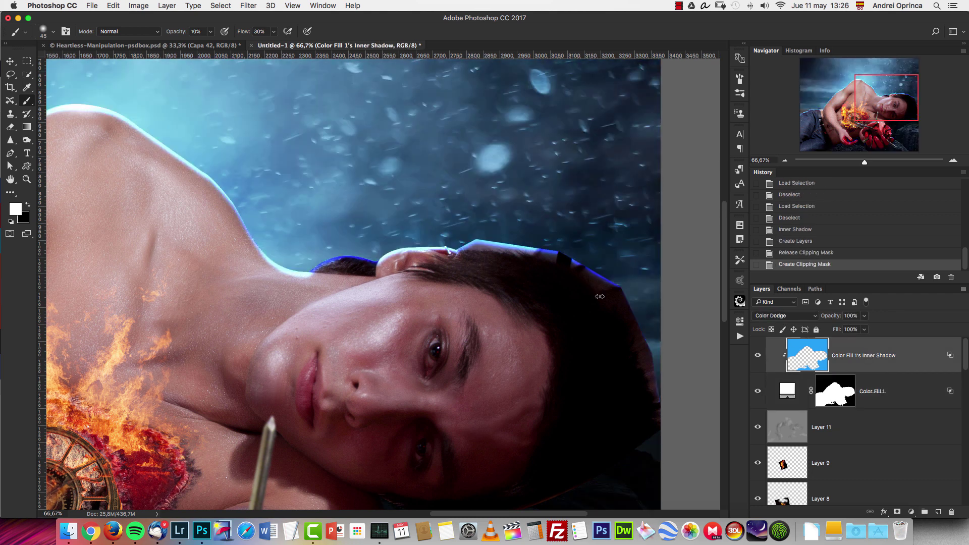
Add a layer mask to Color Fill 1's Inner Shadow and hide the rim along the hair and ear with a 100 px black brush.
left_click(898, 511)
key("x")
key("bracketright")
key("bracketright")
key("bracketright")
key("bracketright")
left_click_drag(599, 277, 573, 277)
key("bracketright")
key("bracketright")
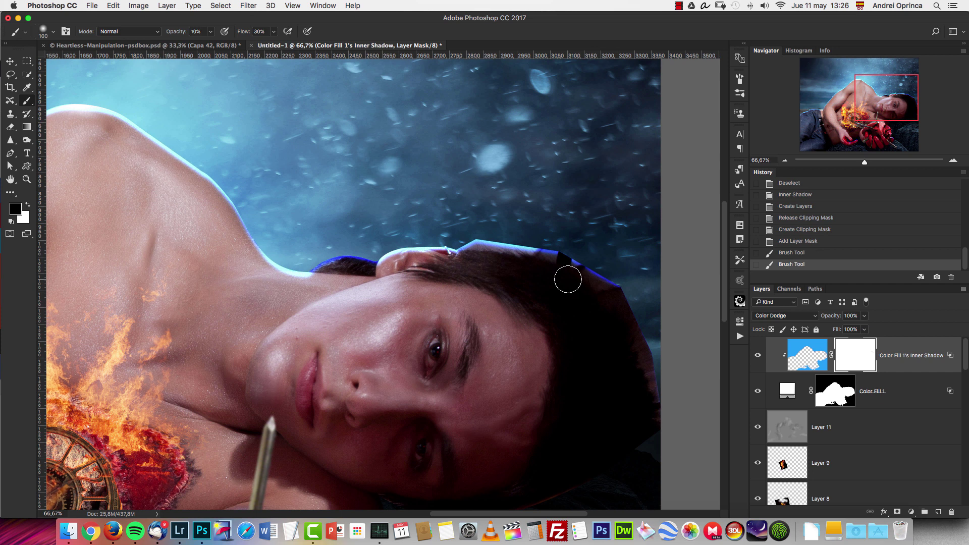
mouse_move(617, 288)
left_mouse_down()
mouse_move(572, 255)
mouse_move(477, 242)
mouse_move(420, 253)
left_mouse_up()
left_click_drag(406, 253, 391, 257)
mouse_move(386, 258)
left_mouse_down()
mouse_move(346, 253)
mouse_move(388, 256)
mouse_move(321, 262)
mouse_move(324, 287)
mouse_move(284, 288)
mouse_move(306, 286)
left_mouse_up()
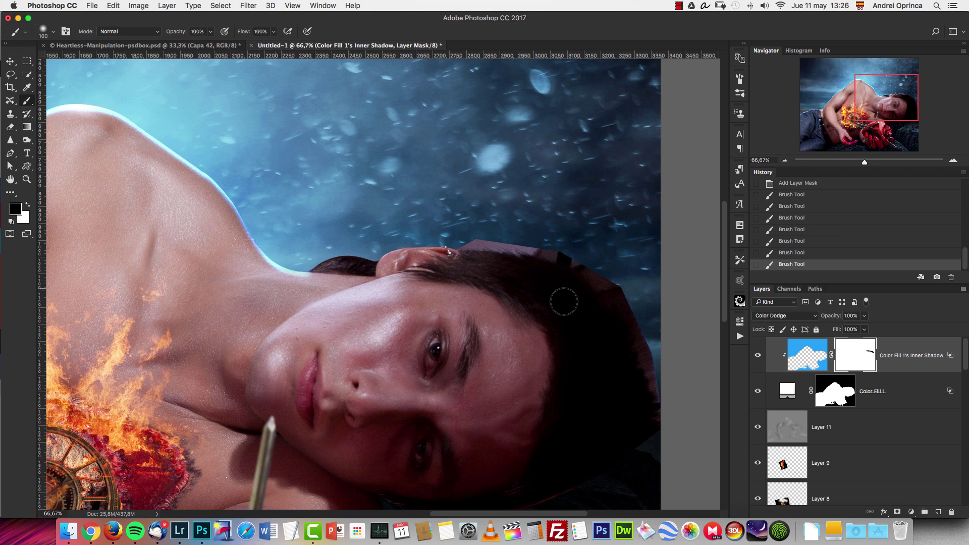
Soften the hard hair edge around the head by painting black on the Capa 0 mask with a 150 px brush.
scroll(878, 424, "down", 10)
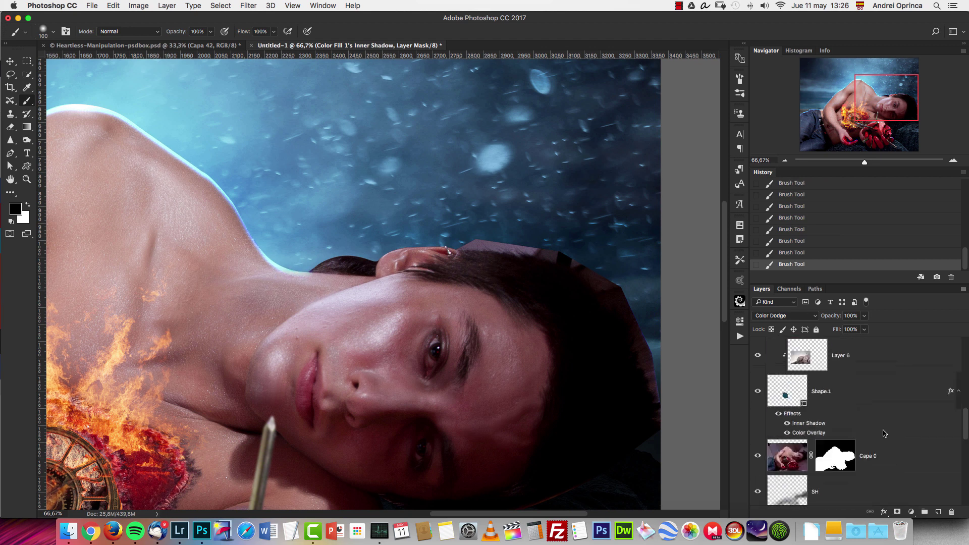
scroll(874, 423, "down", 2)
left_click(844, 388)
left_click_drag(489, 351, 484, 357)
key("bracketright")
key("bracketright")
mouse_move(565, 390)
left_mouse_down()
mouse_move(535, 314)
mouse_move(515, 309)
left_mouse_up()
mouse_move(490, 268)
left_mouse_down()
mouse_move(450, 245)
mouse_move(454, 253)
mouse_move(369, 241)
left_mouse_up()
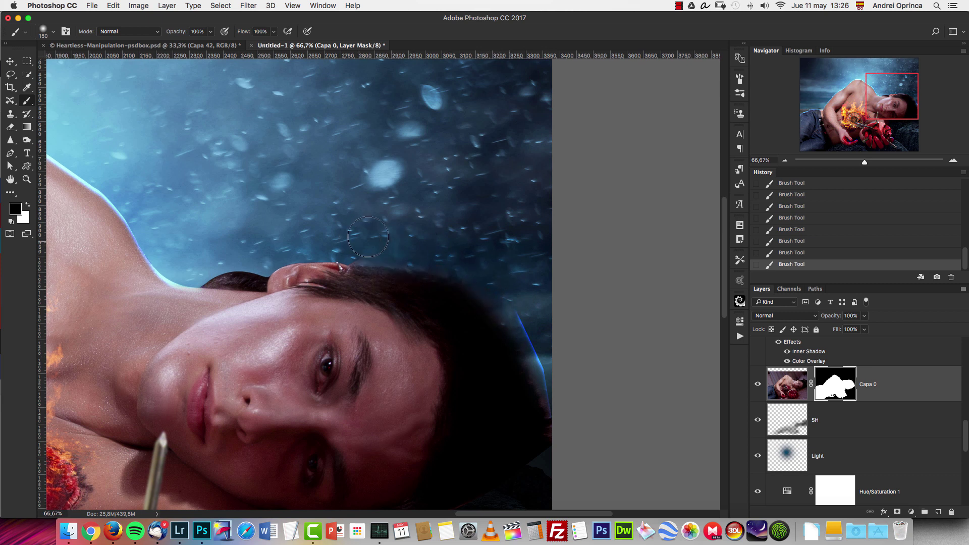
Refine the hair behind the ear on the Capa 0 mask with a 70 px brush.
key("bracketleft")
key("bracketleft")
key("bracketleft")
key("bracketleft")
key("bracketleft")
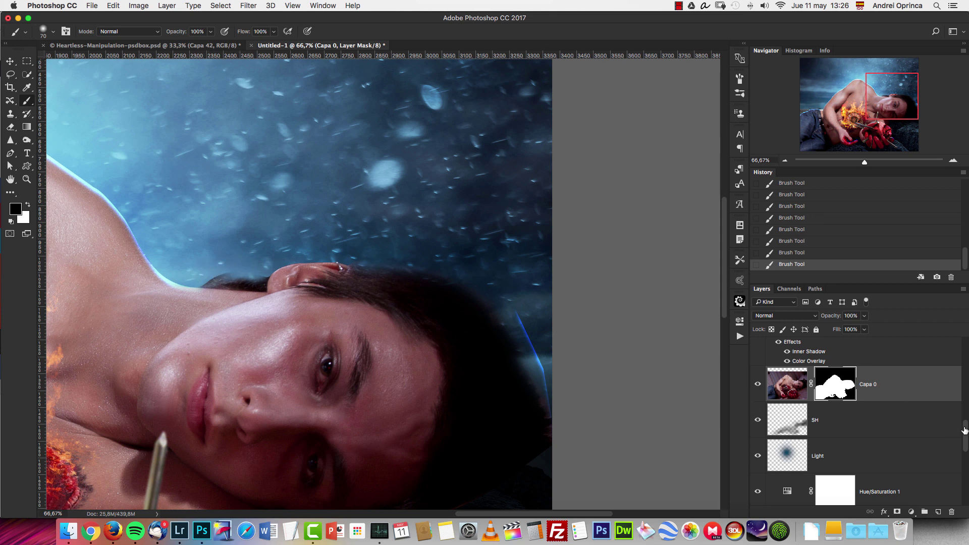
Select Layer 10 and collapse the effects list of Shape 1.
scroll(965, 420, "up", 3)
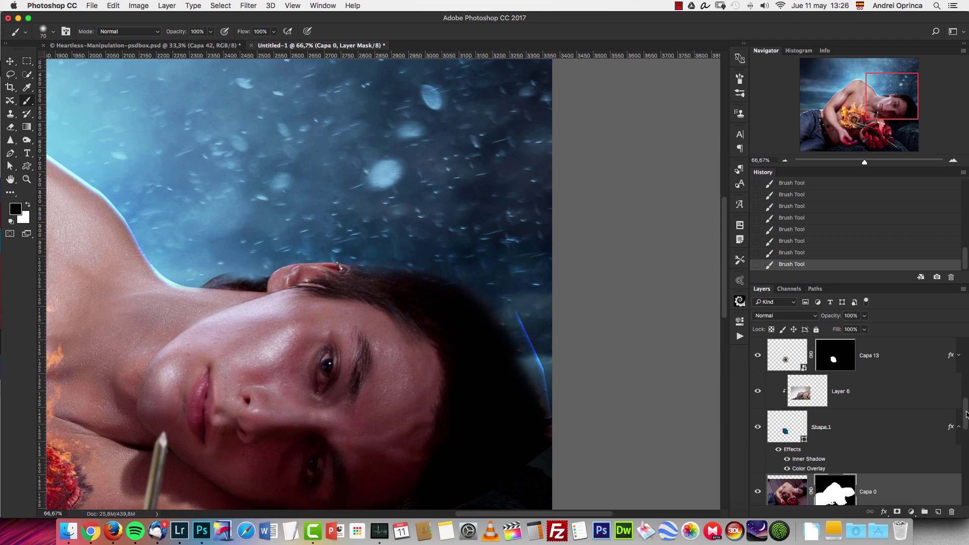
scroll(965, 416, "up", 5)
left_click(902, 404)
key("x")
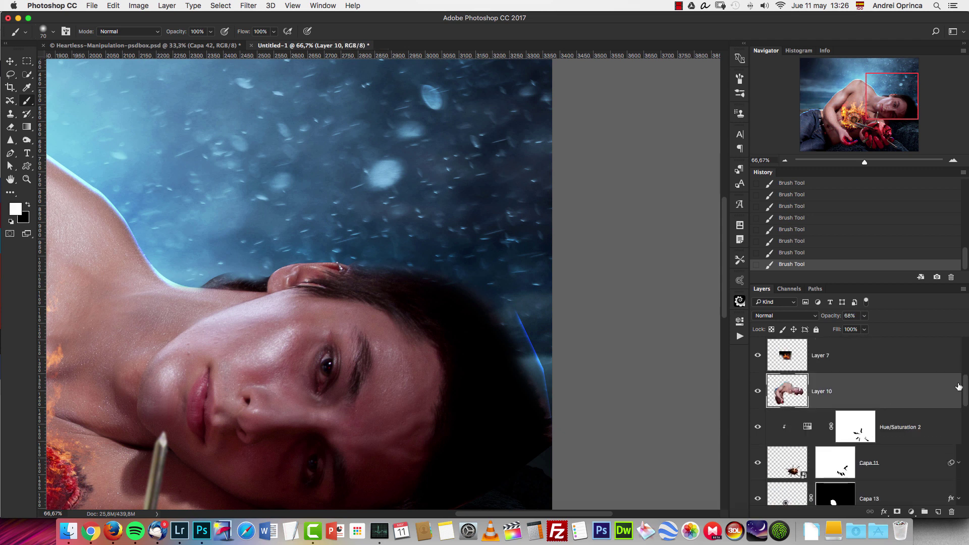
scroll(966, 388, "down", 5)
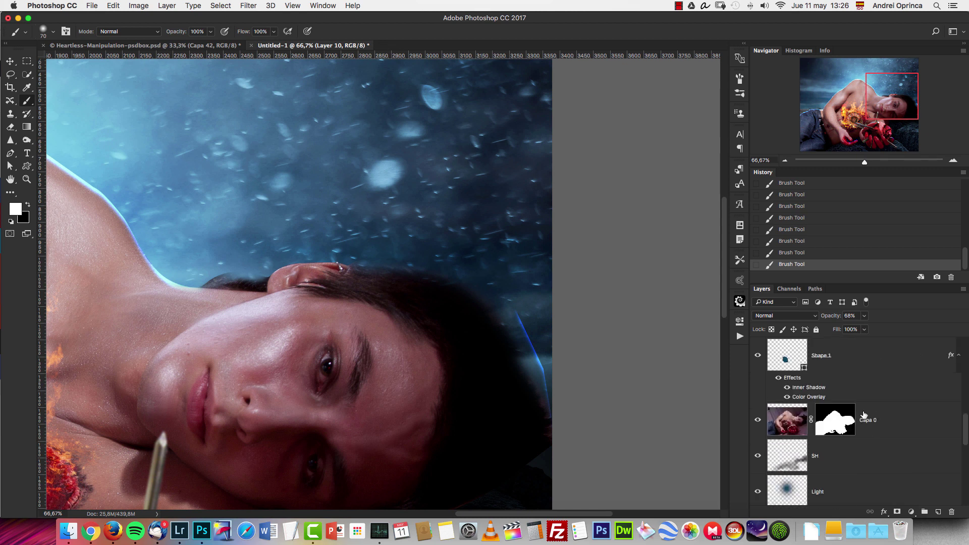
left_click(957, 356)
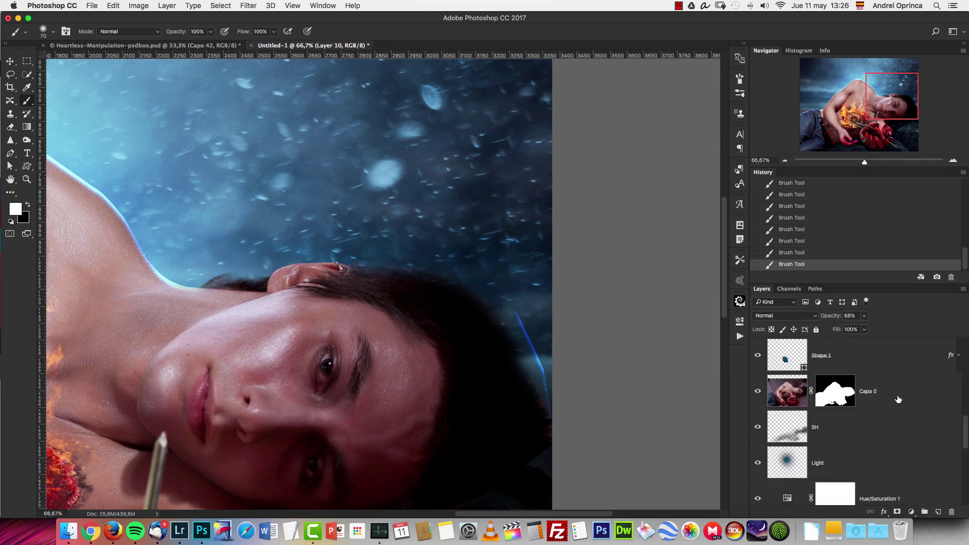
left_click_drag(966, 427, 962, 370)
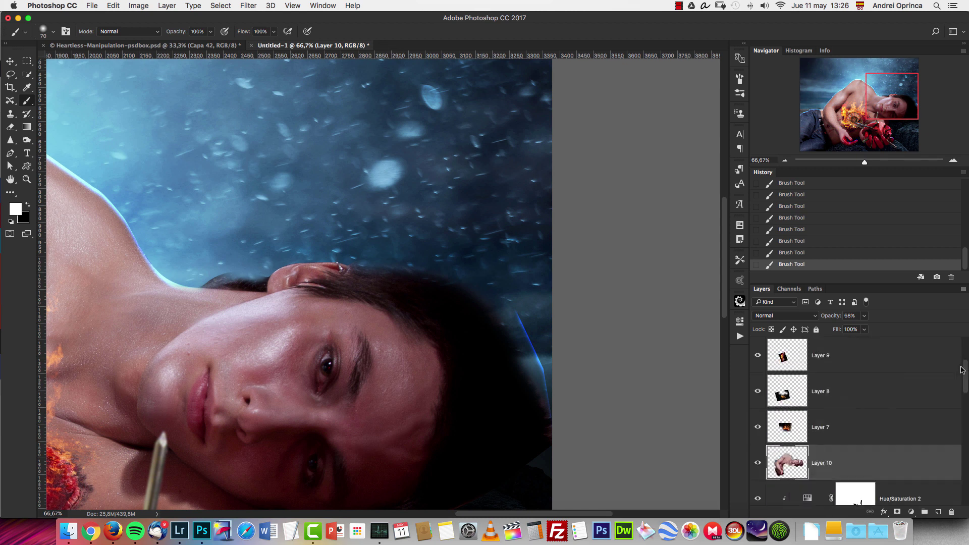
scroll(900, 400, "down", 10)
left_click_drag(966, 411, 966, 366)
Erase Layer 10's leftover edge around the hair behind the ear with a 100 px eraser at 10% flow.
key("e")
key("bracketleft")
key("bracketleft")
key("bracketleft")
key("bracketleft")
mouse_move(219, 273)
left_mouse_down()
mouse_move(210, 274)
mouse_move(244, 260)
left_mouse_up()
Mask out the remaining blue rim line at the back of the head on Color Fill 1's Inner Shadow layer.
scroll(927, 364, "up", 3)
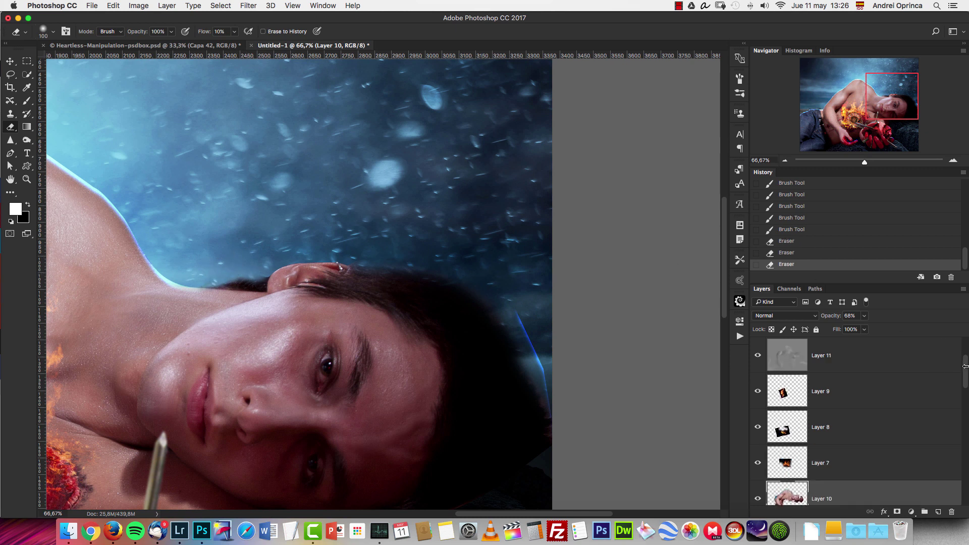
left_click(864, 359)
mouse_move(518, 321)
left_mouse_down()
mouse_move(511, 308)
mouse_move(519, 321)
left_mouse_up()
left_click_drag(521, 326, 534, 364)
key("x")
key("x")
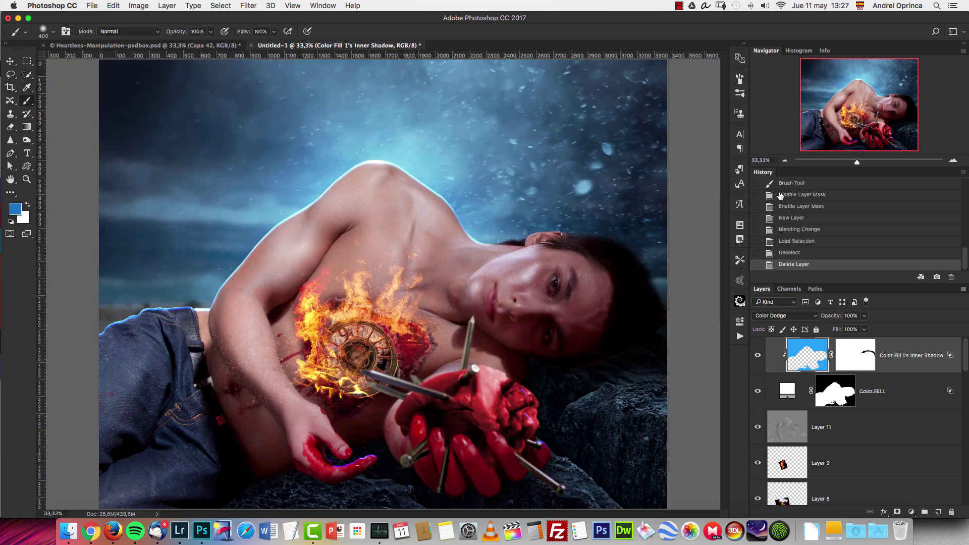
left_click(785, 161)
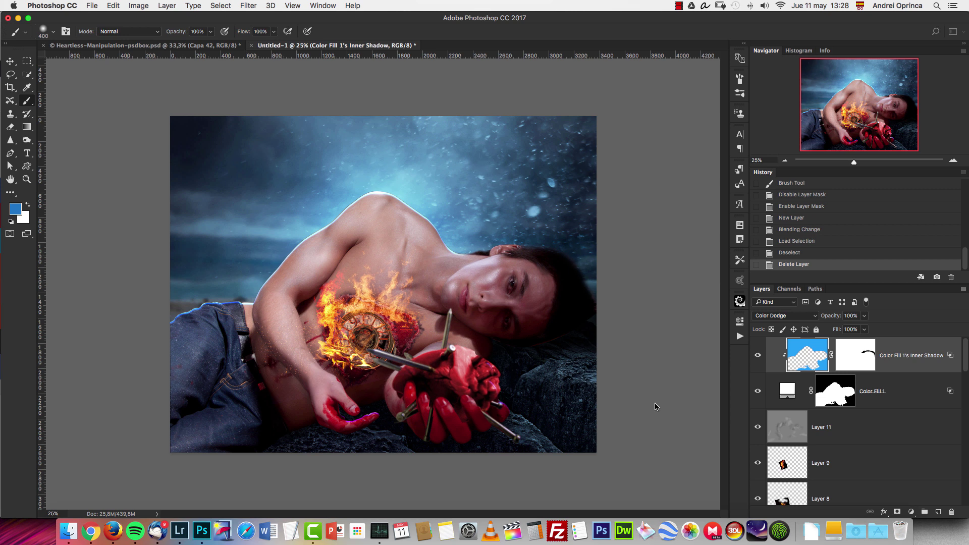
key("super+o")
key("Escape")
Remove the purple rim from the open hand's fingers by painting black on the Inner Shadow layer's mask with a 175 px brush.
key("super+1")
left_click_drag(464, 452, 497, 196)
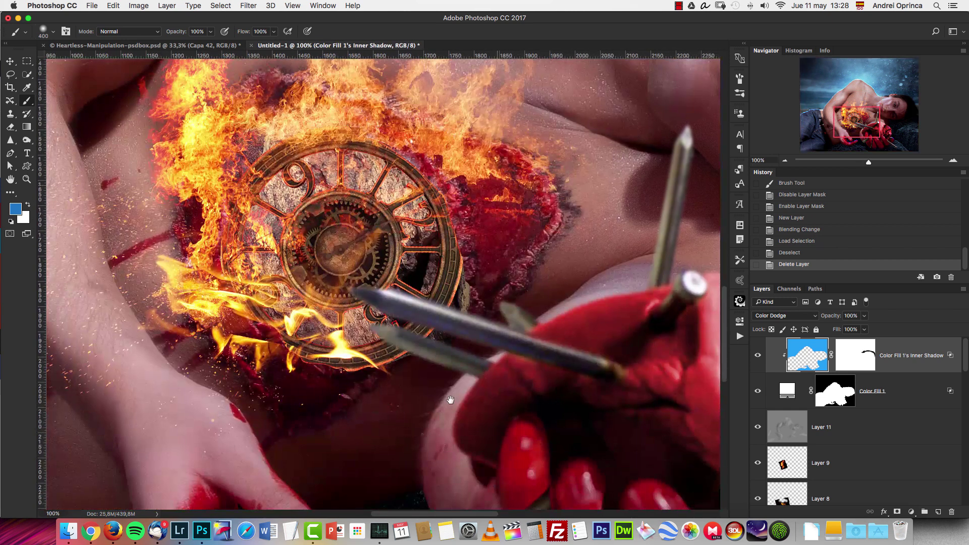
left_click_drag(445, 446, 455, 238)
left_click(856, 354)
key("d")
key("bracketleft")
key("bracketleft")
key("bracketleft")
key("bracketleft")
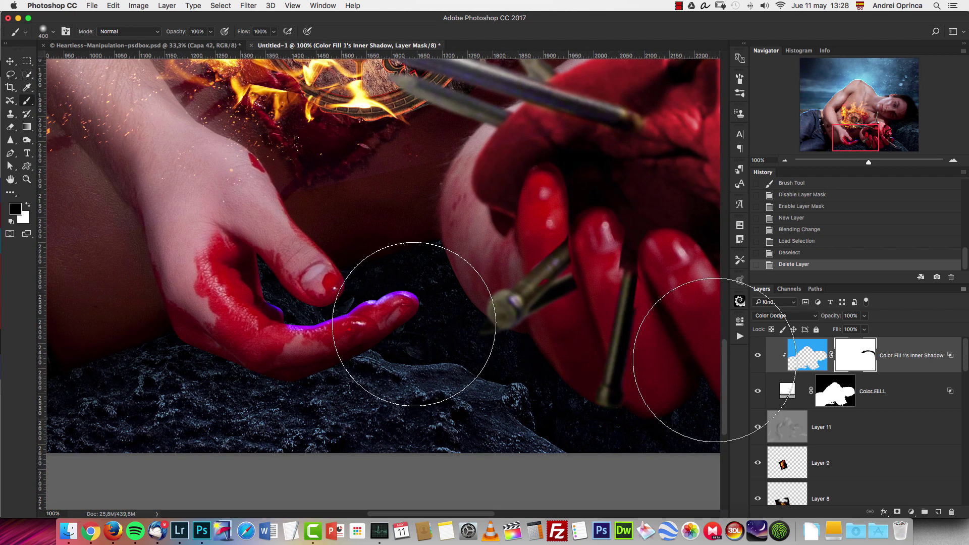
left_click_drag(361, 308, 263, 330)
scroll(180, 329, "right", 10)
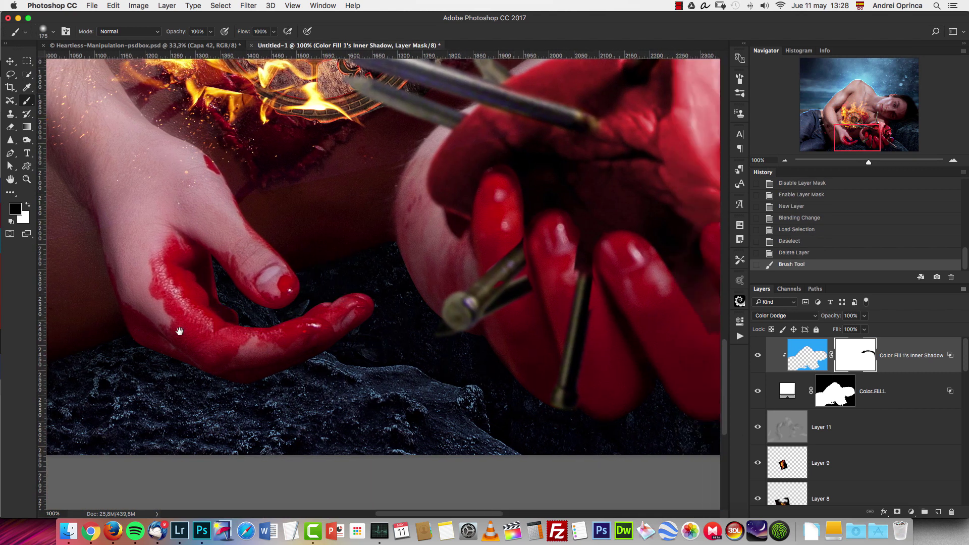
Mask out the remaining rim light around the hand gripping the heart on the Inner Shadow layer's mask.
mouse_move(482, 222)
left_mouse_down()
mouse_move(513, 264)
mouse_move(532, 218)
mouse_move(538, 225)
left_mouse_up()
left_click(785, 161)
left_click(786, 161)
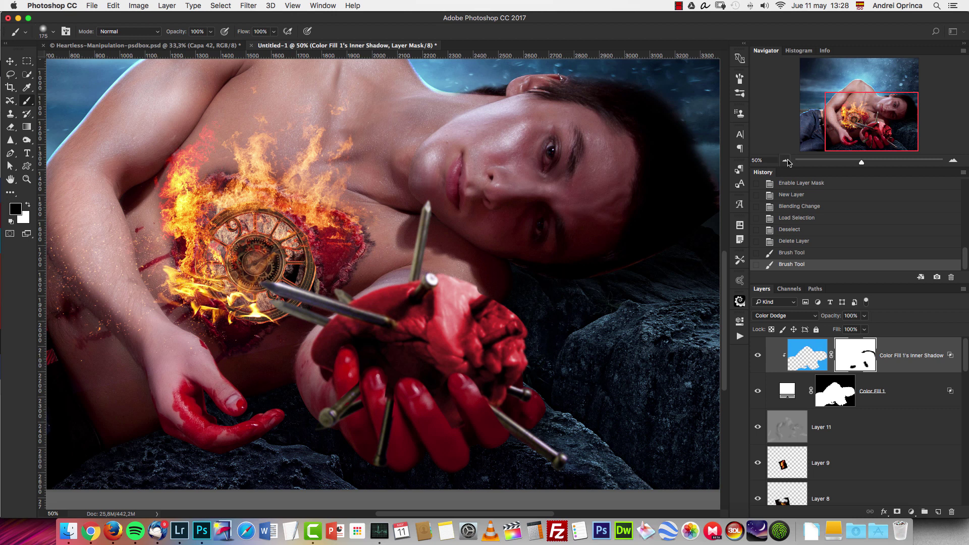
left_click(786, 160)
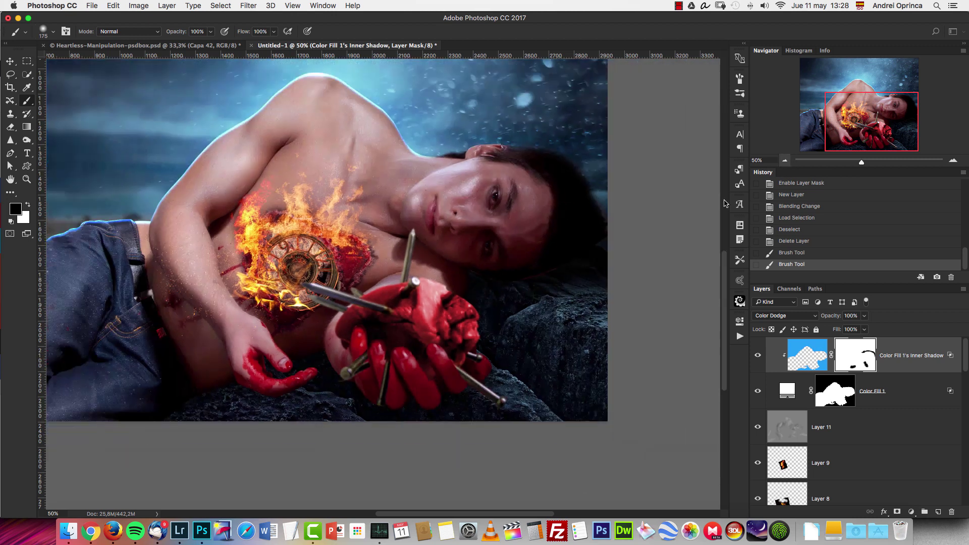
left_click(786, 160)
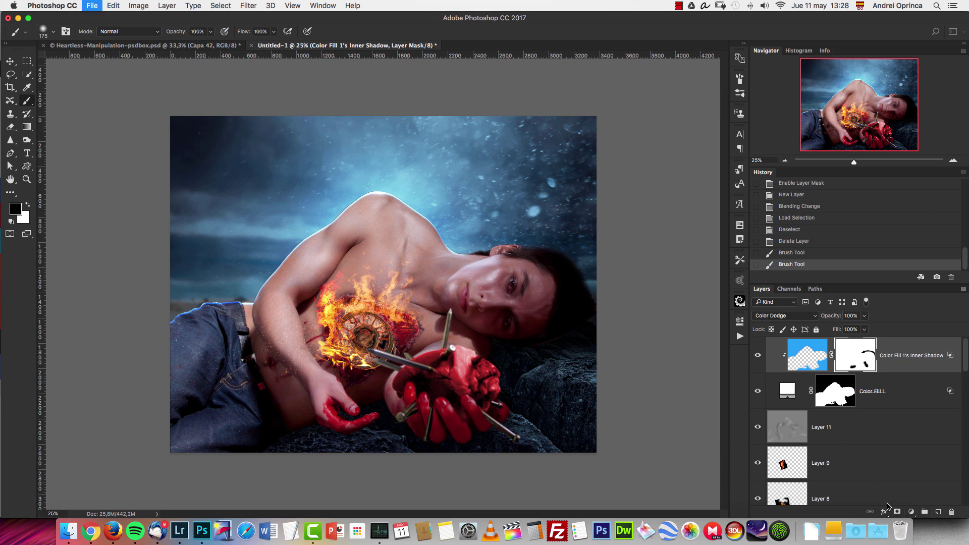
Open the stock image Magic_fire_06_by_Ayelie_stock.jpg.
key("super+o")
left_click(574, 212)
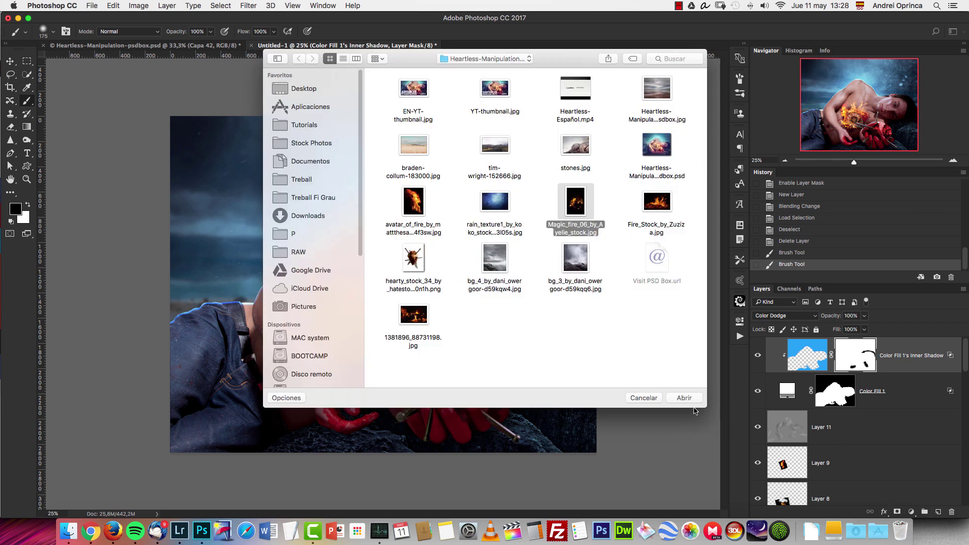
left_click(685, 399)
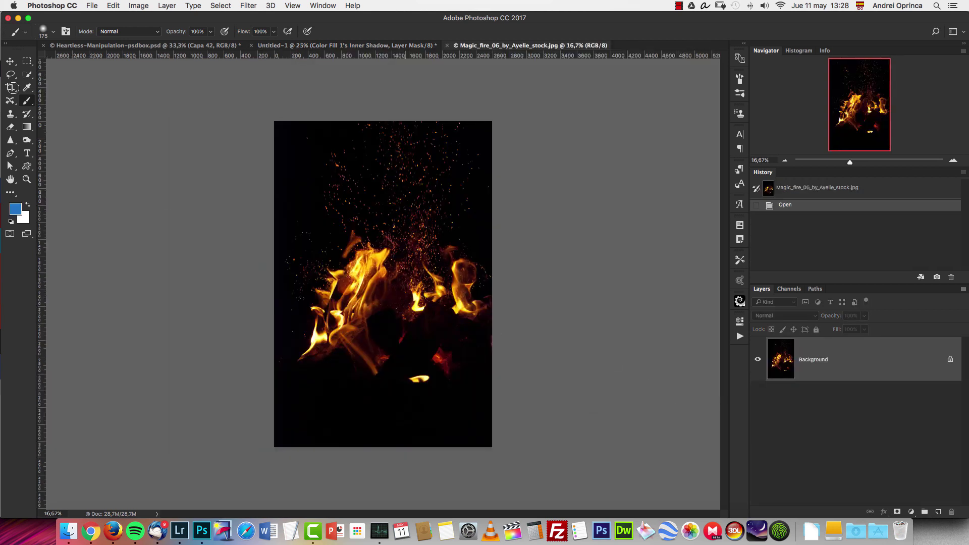
Cut the rectangular upper area with the sparks from the fire image and close that file without saving.
left_click(31, 62)
left_click_drag(275, 121, 524, 278)
key("BackSpace")
key("super+w")
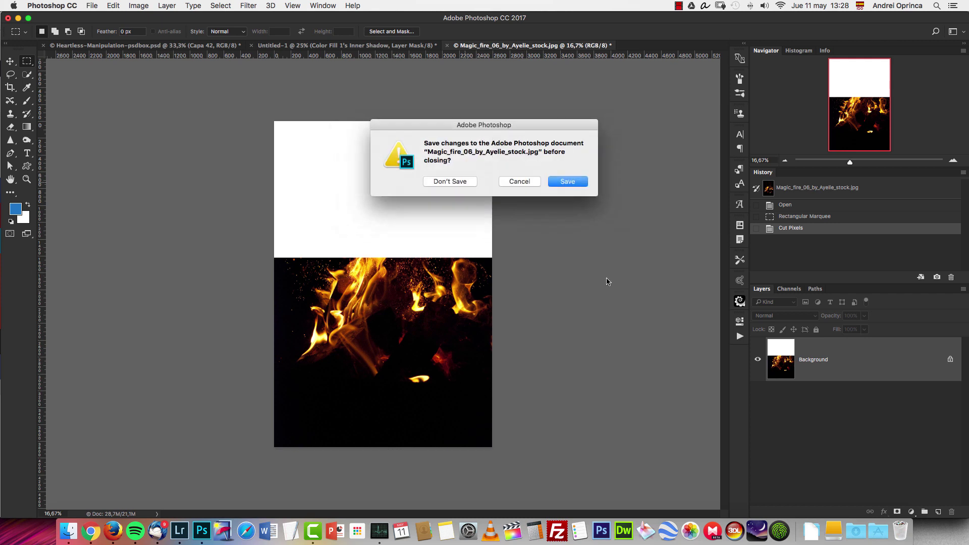
key("super+d")
Paste the sparks into the composition, scale them up and move them over the left part of the canvas.
key("super+v")
key("super+t")
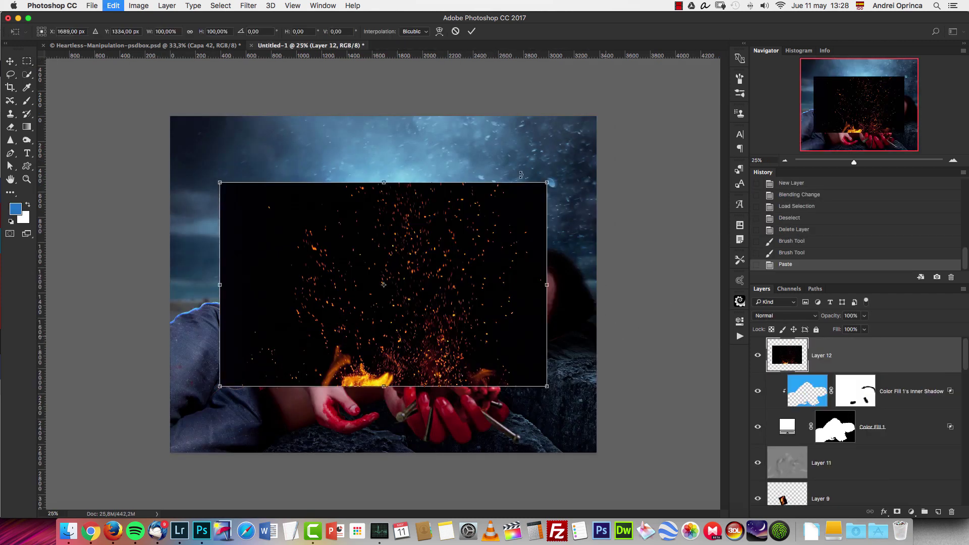
left_click_drag(547, 182, 719, 77)
left_click_drag(558, 274, 254, 270)
key("Return")
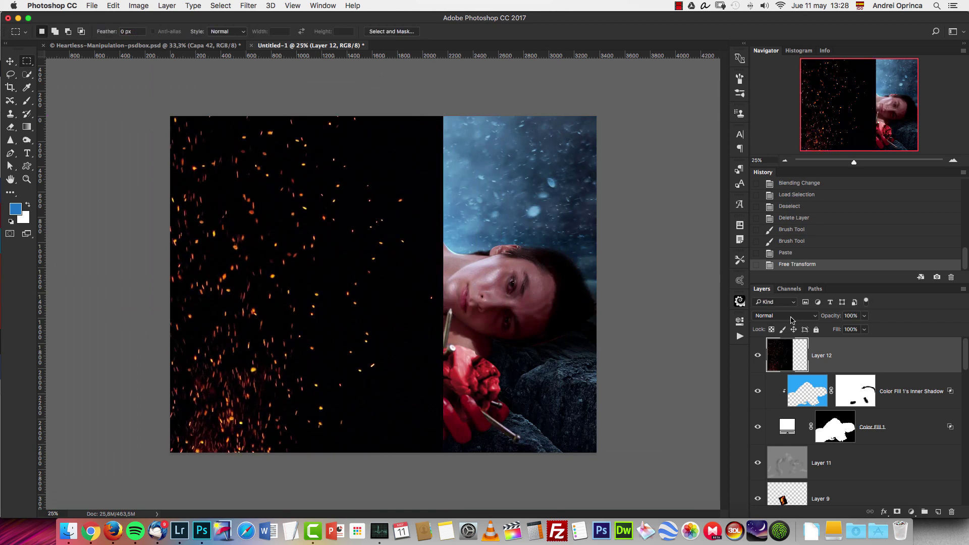
Set the pasted sparks layer's blending mode to Screen and add a layer mask to it.
left_click(787, 317)
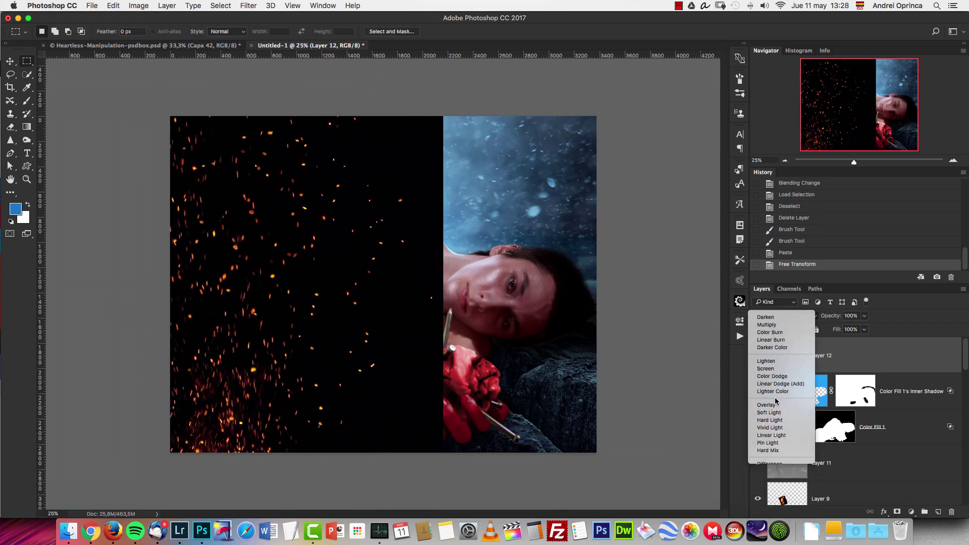
left_click(773, 388)
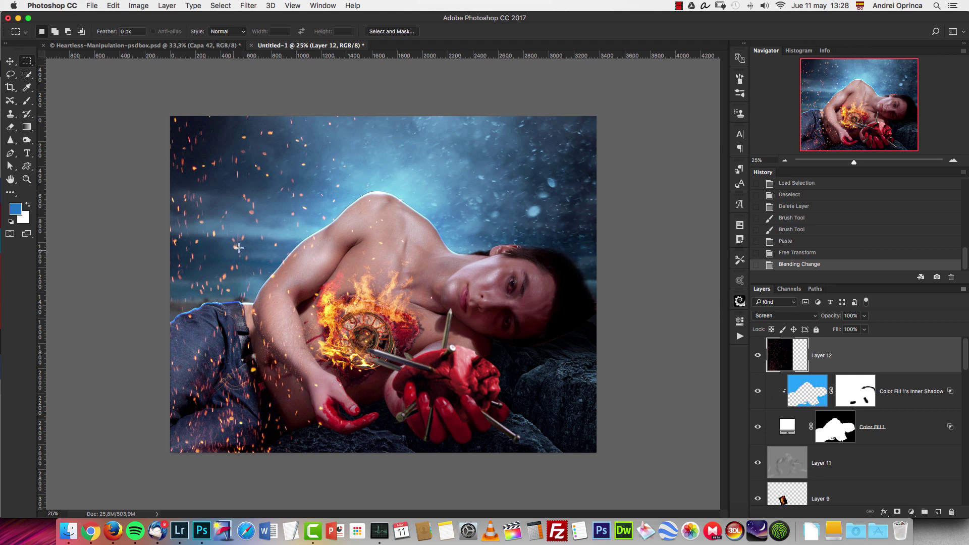
left_click(900, 512)
Set up a black brush with a 27 px spatter tip, 642% scatter and 38% spacing.
key("d")
key("b")
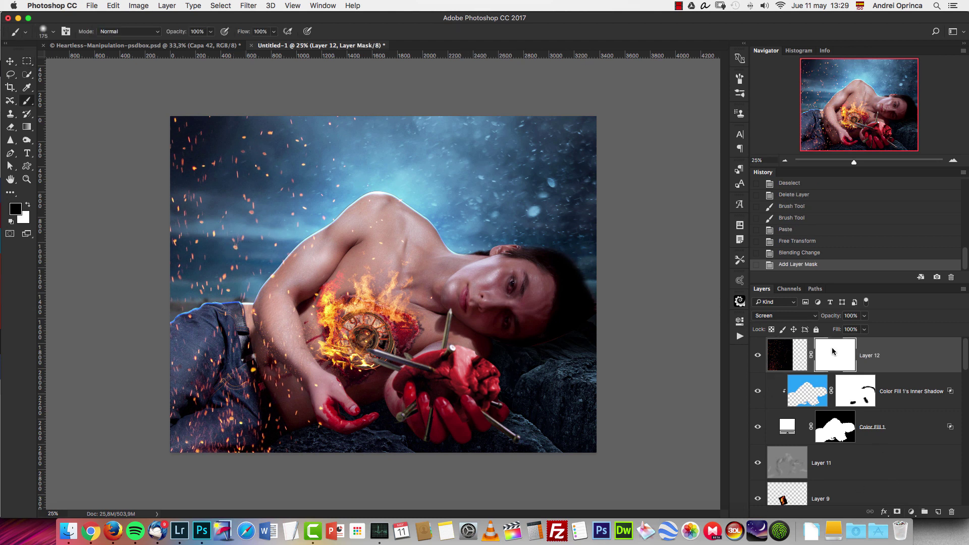
left_click(739, 92)
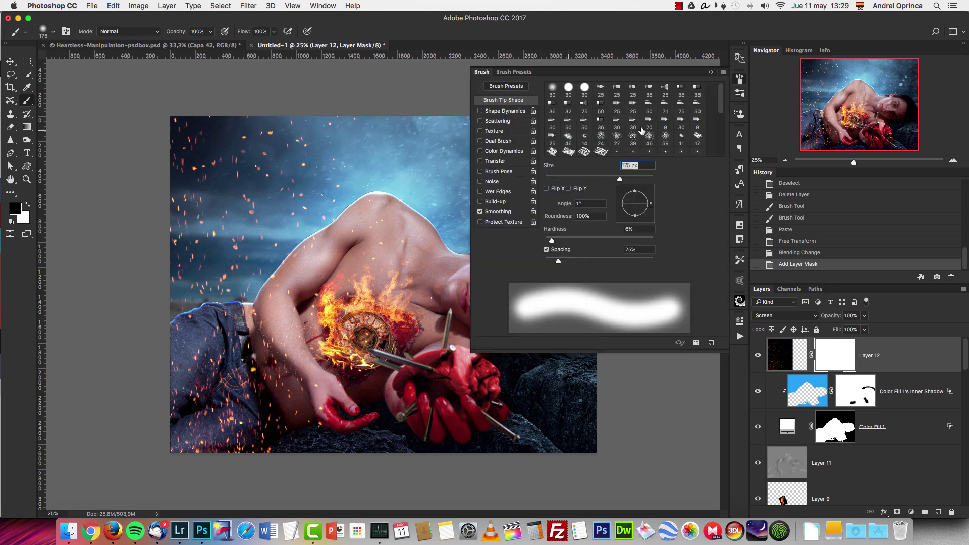
left_click(617, 137)
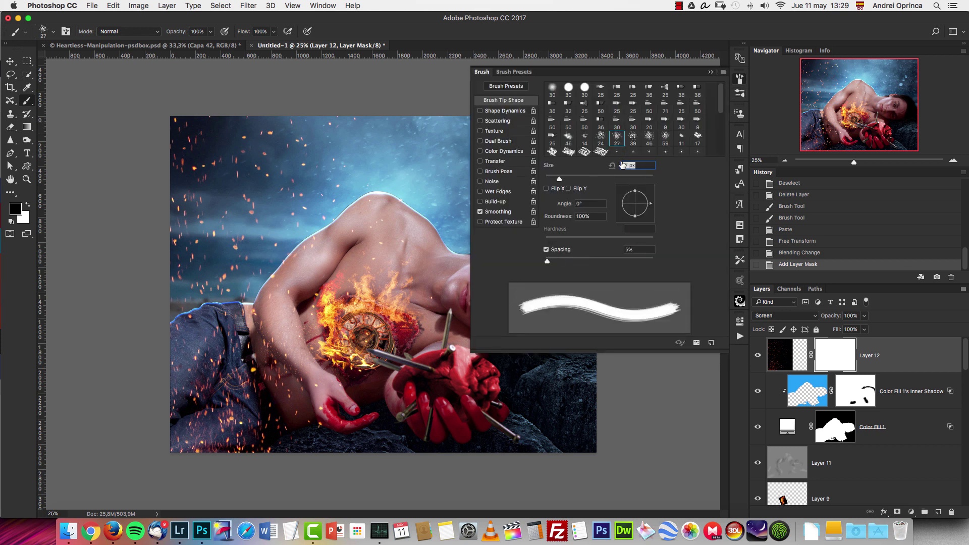
left_click(507, 122)
mouse_move(589, 96)
left_mouse_down()
mouse_move(635, 97)
mouse_move(615, 97)
left_mouse_up()
left_click(517, 102)
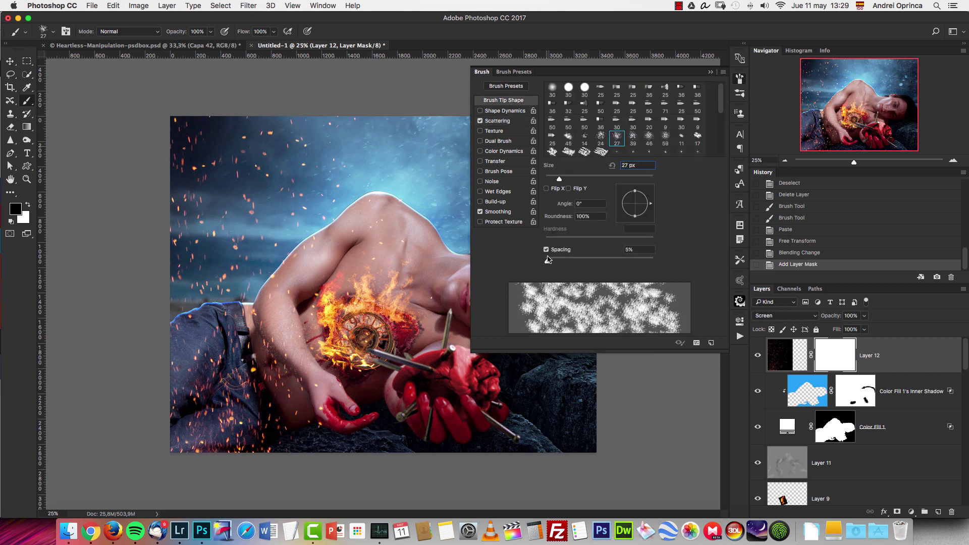
left_click_drag(576, 260, 566, 261)
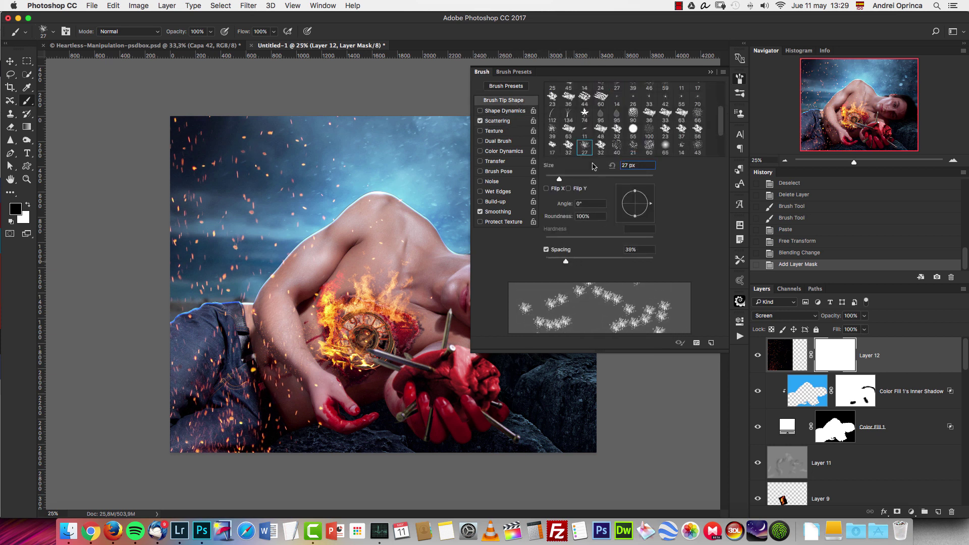
left_click(513, 121)
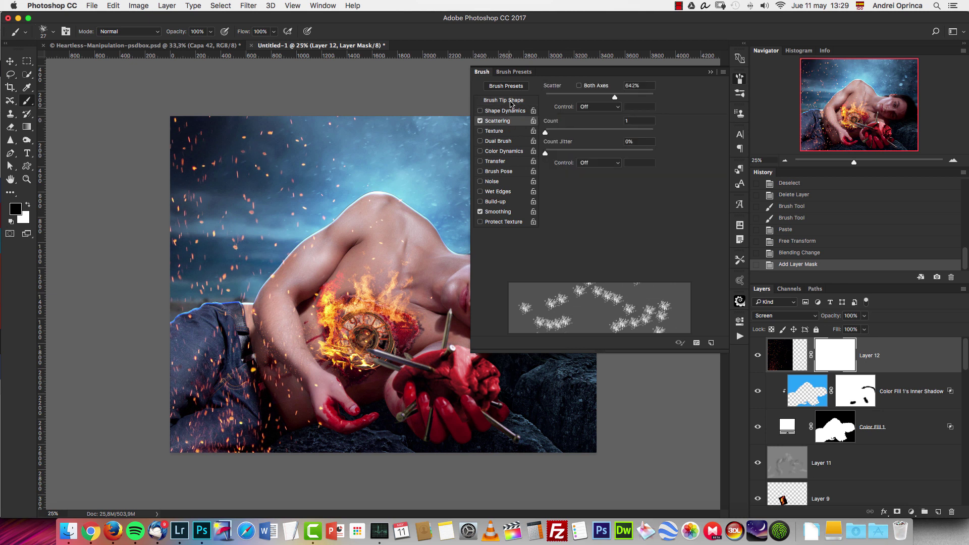
left_click(505, 101)
Enable Shape Dynamics for the brush with 73% size jitter and its control off, and target Layer 12's mask.
left_click(507, 110)
left_click_drag(590, 97, 624, 96)
left_click(596, 106)
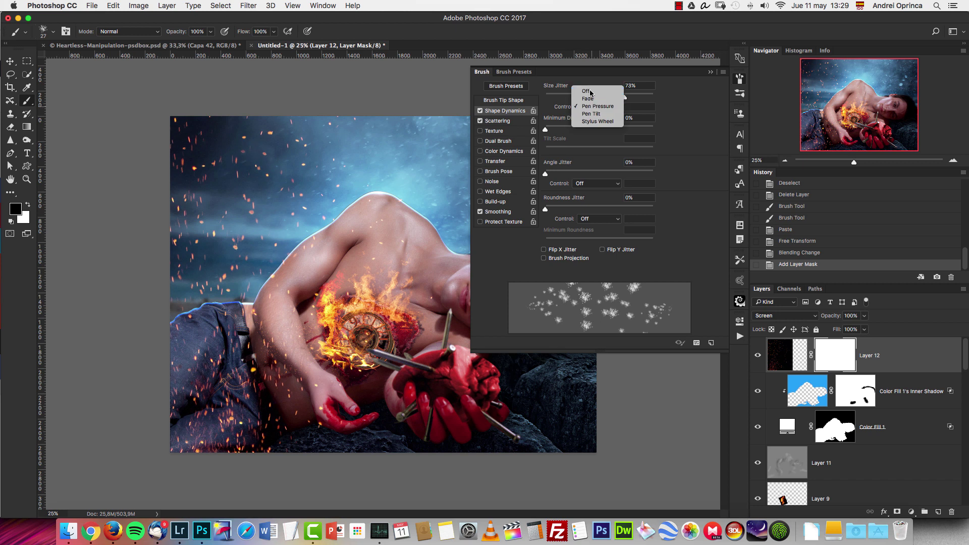
left_click(588, 91)
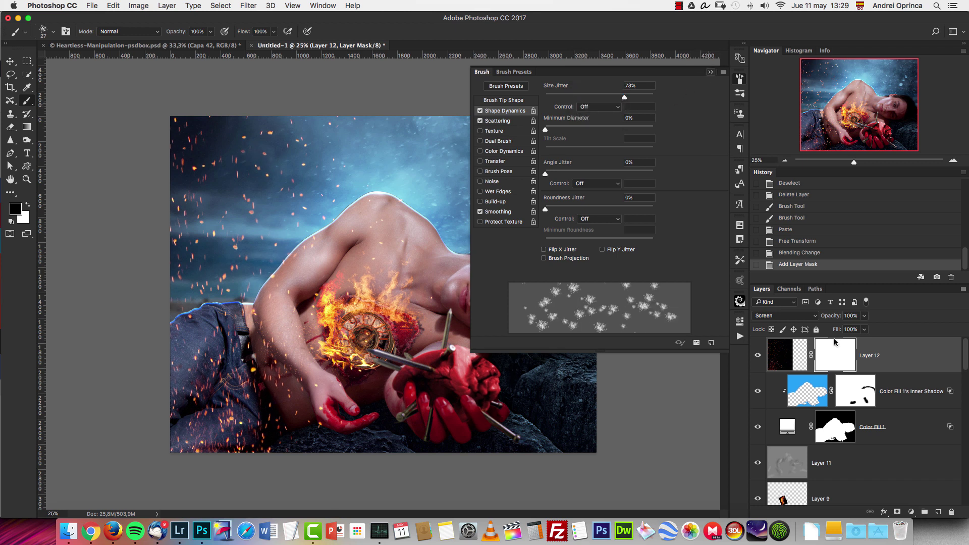
left_click(836, 356)
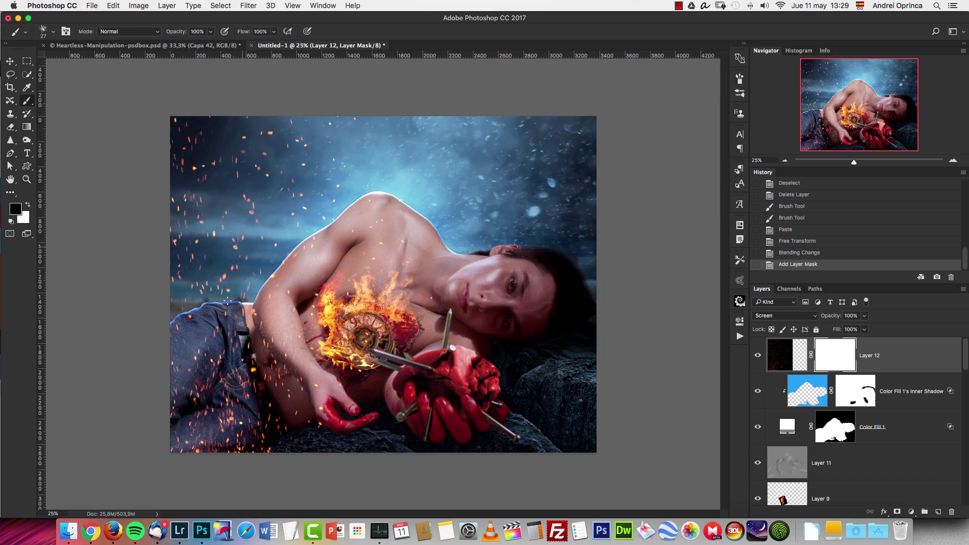
Dab black on Layer 12's mask above the jeans with the spatter brush, enlarging it to 50 px, to remove some sparks.
left_click_drag(230, 325, 215, 306)
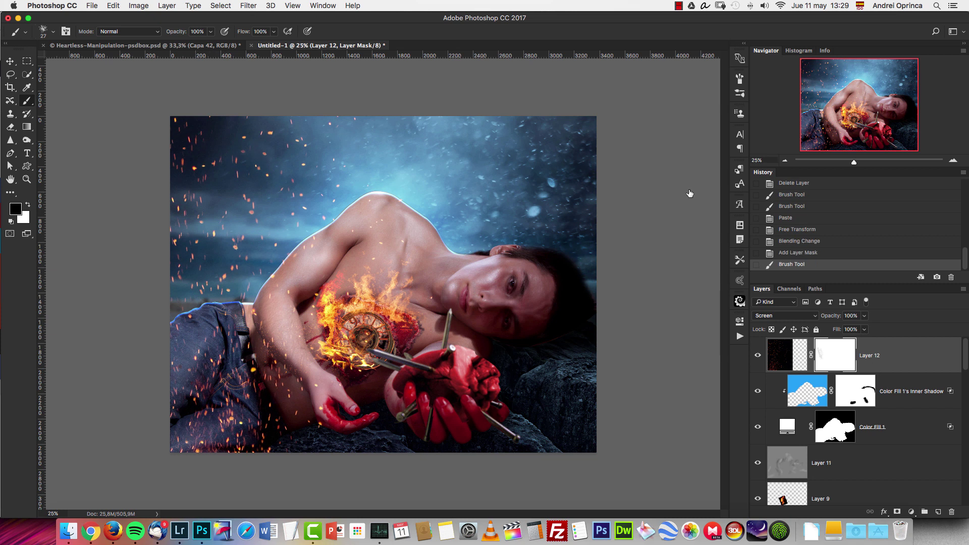
key("F5")
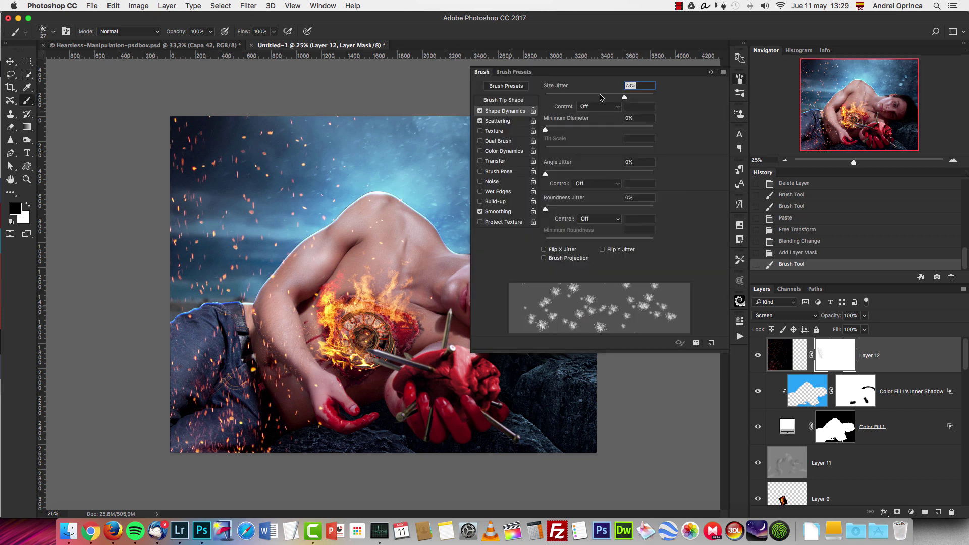
key("F5")
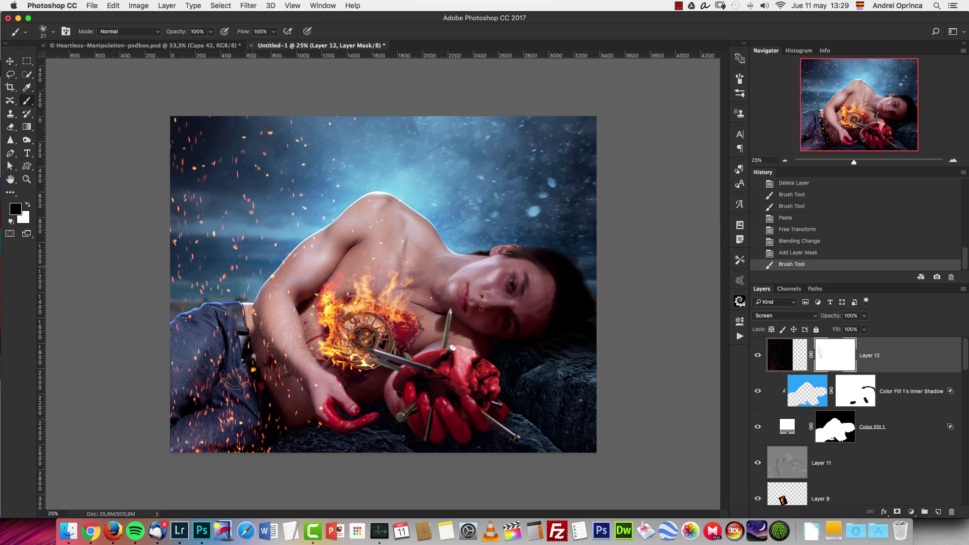
key("bracketright")
left_click(222, 275)
left_click(220, 276)
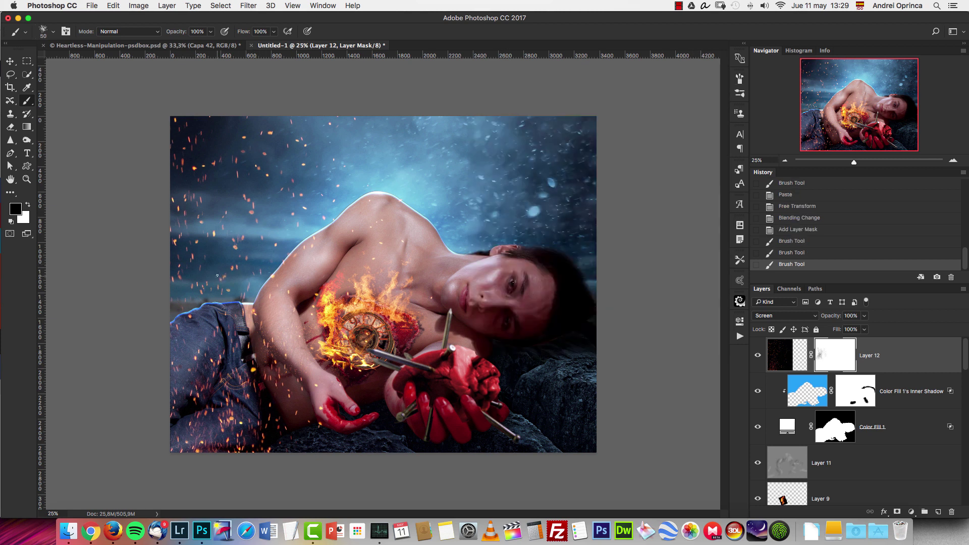
Thin out more sparks around the jeans on Layer 12's mask with a much larger spatter brush.
key("bracketright")
key("bracketright")
key("bracketright")
key("bracketright")
key("bracketright")
key("bracketright")
key("bracketright")
key("bracketright")
key("bracketleft")
left_click(255, 417)
Thin out the sparks around the model's head on Layer 13's mask with a 150 px spatter brush.
key("bracketleft")
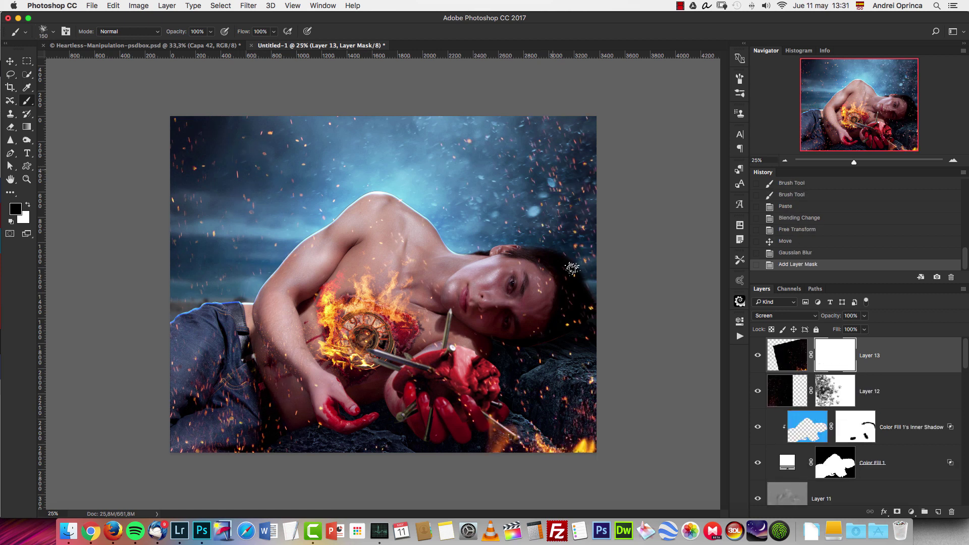
left_click(572, 268)
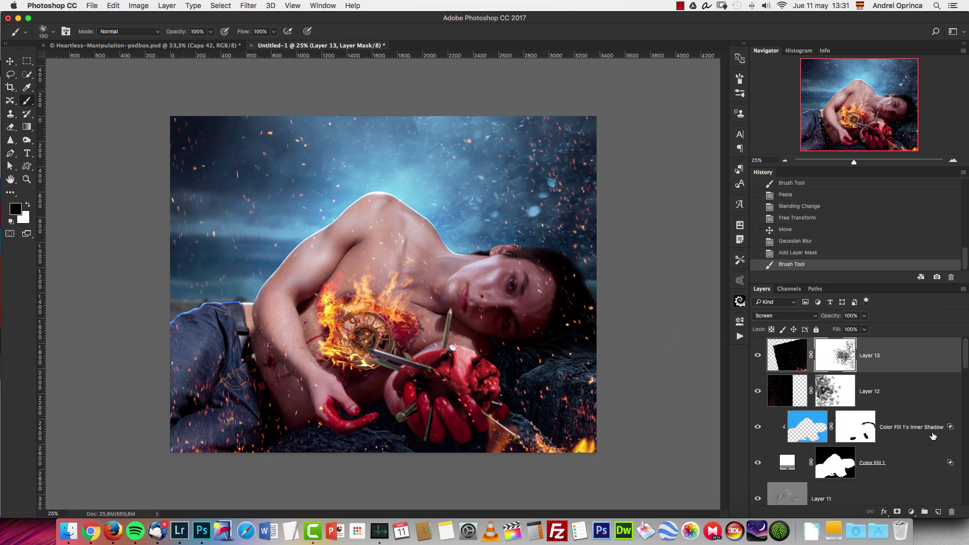
Add a Color Lookup adjustment layer above Layer 13 using the EdgyAmber.3DL 3DLUT file.
left_click(913, 511)
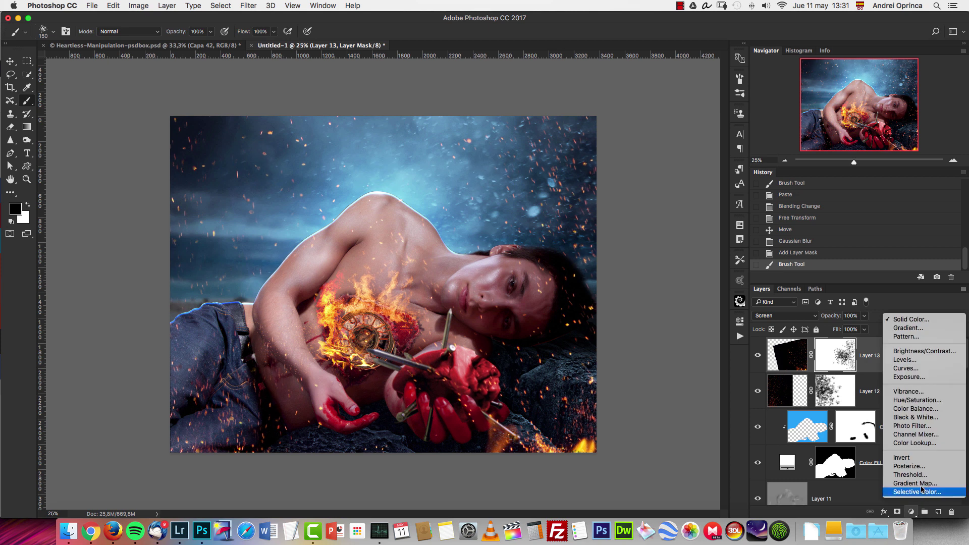
left_click(915, 443)
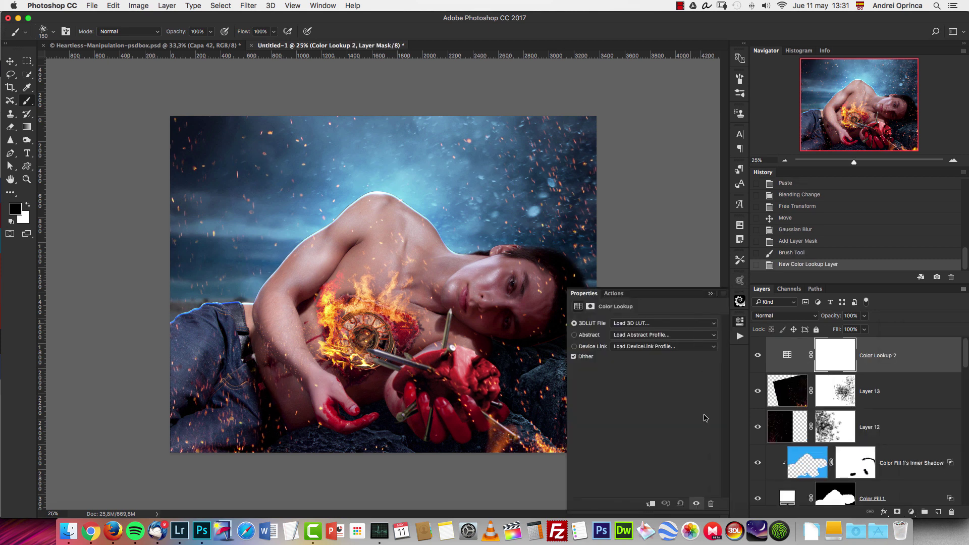
left_click(664, 323)
scroll(652, 444, "down", 3)
left_click(649, 418)
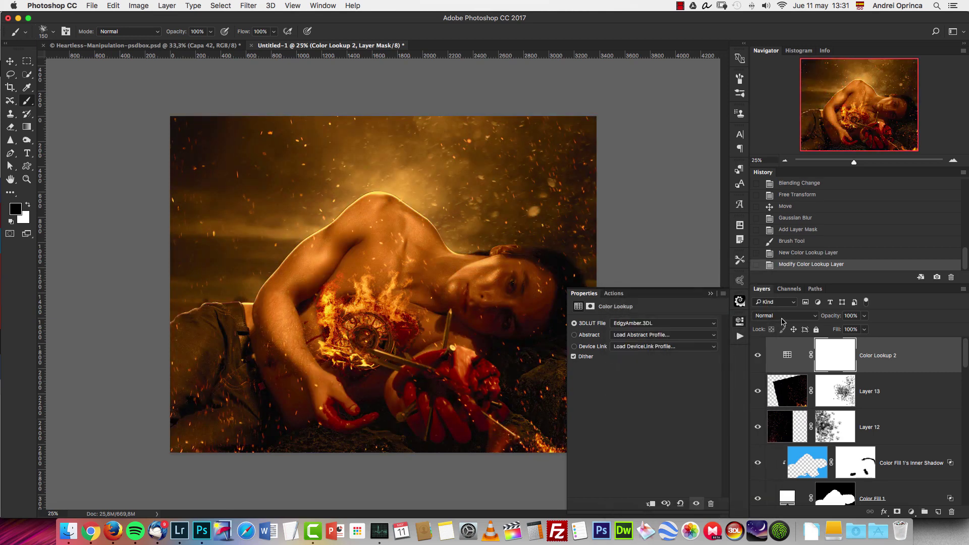
Try Soft Light blending with 22% opacity on the Color Lookup 2 layer.
left_click(782, 317)
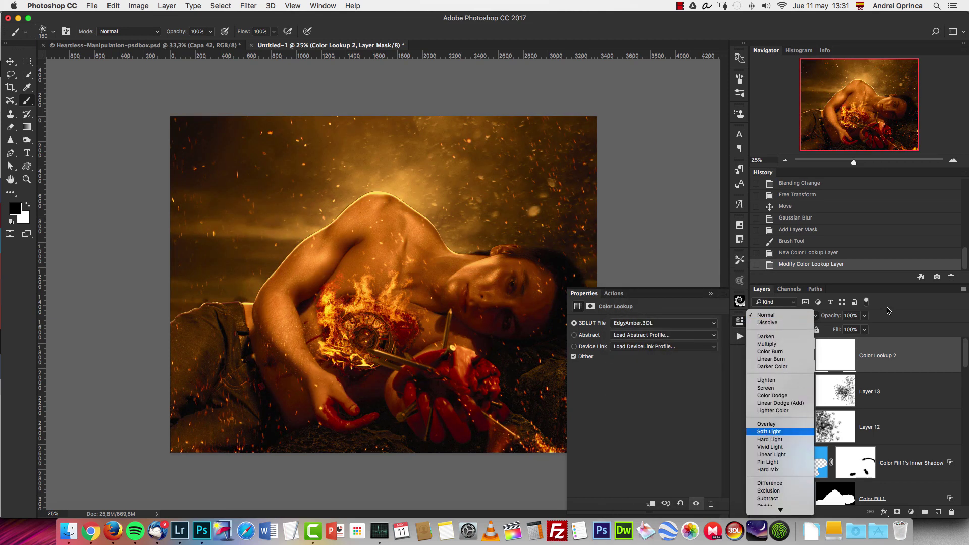
left_click(769, 432)
left_click_drag(858, 318, 829, 333)
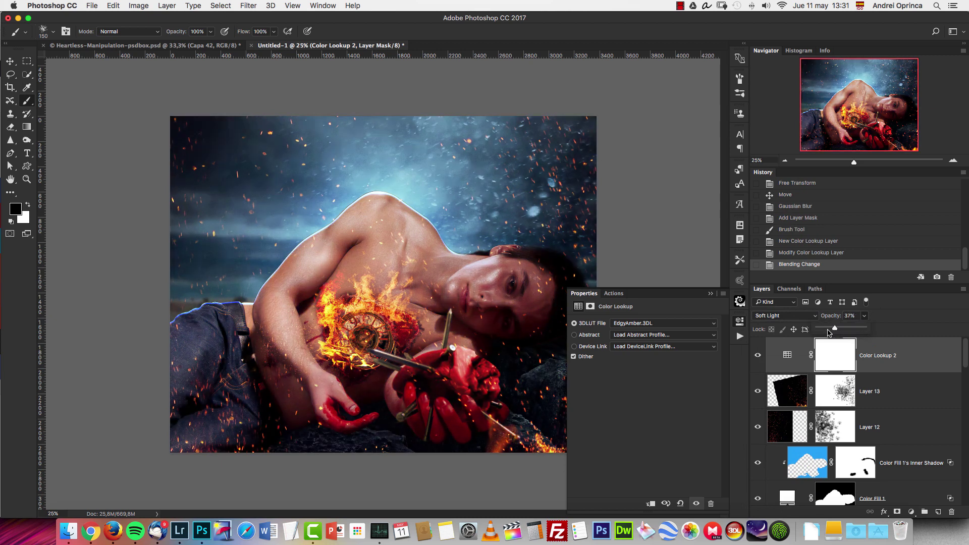
Set the Color Lookup 2 layer's blending mode to Color and its opacity to 14%.
left_click(766, 316)
left_click(774, 418)
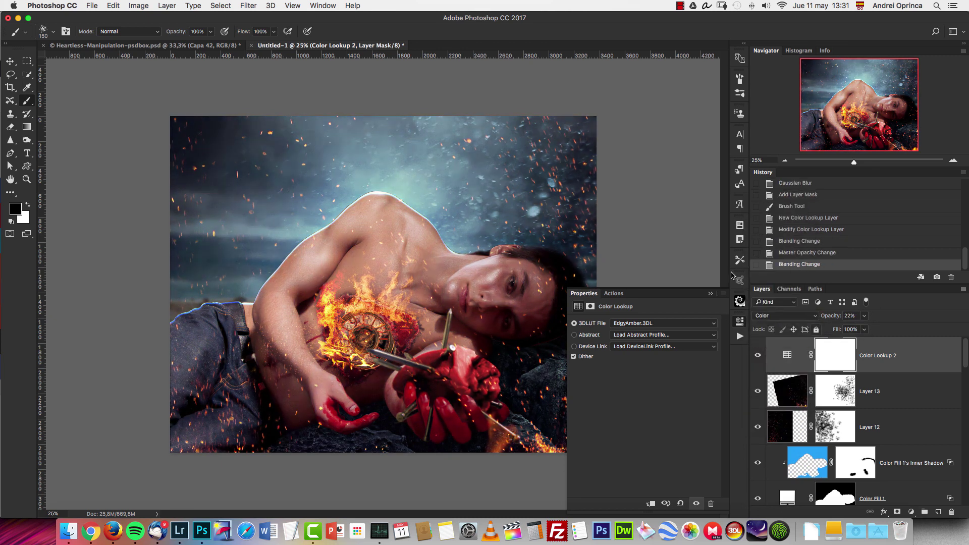
left_click(711, 291)
left_click(864, 329)
left_click_drag(864, 339, 863, 340)
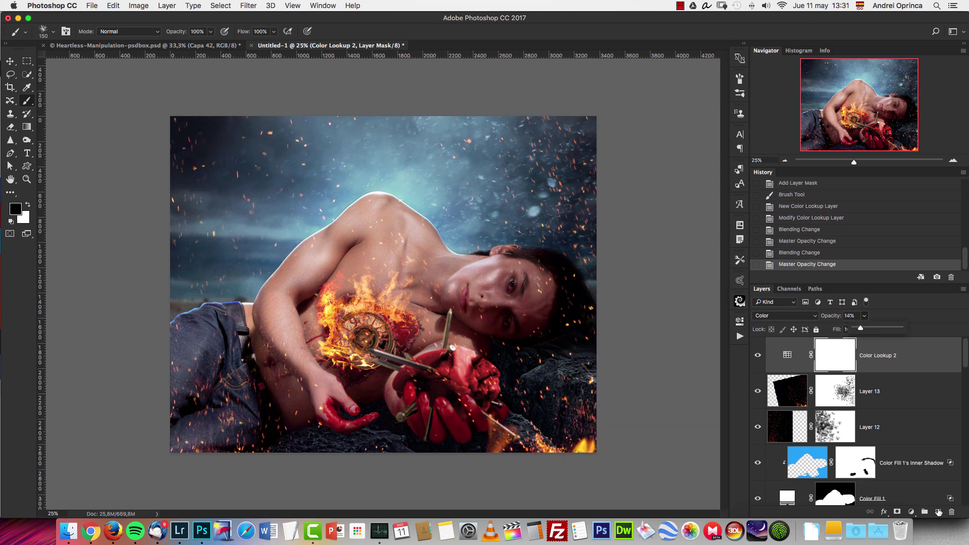
Add a new empty layer above Color Lookup 2 and set its blending mode to Screen.
left_click(939, 512)
key("F2")
key("F2")
key("F2")
left_click(865, 330)
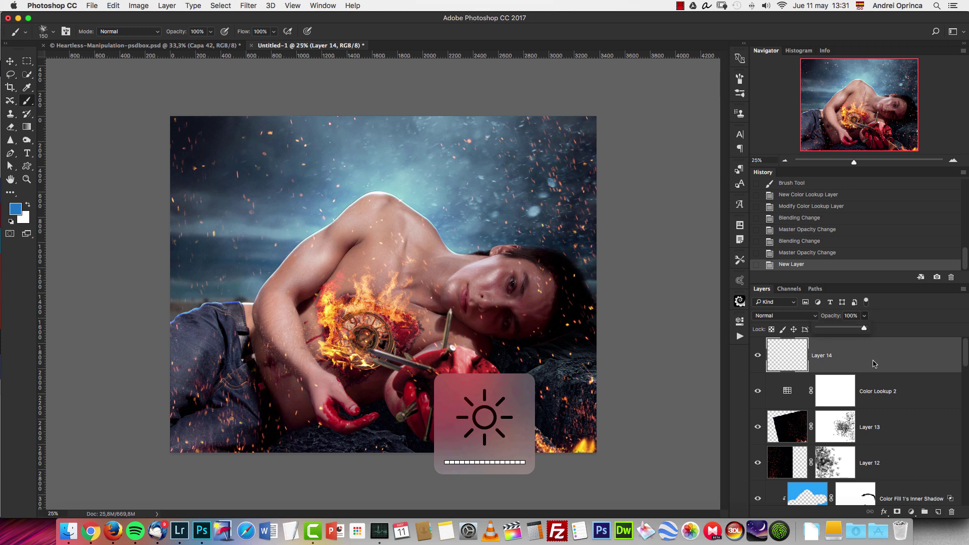
left_click(792, 317)
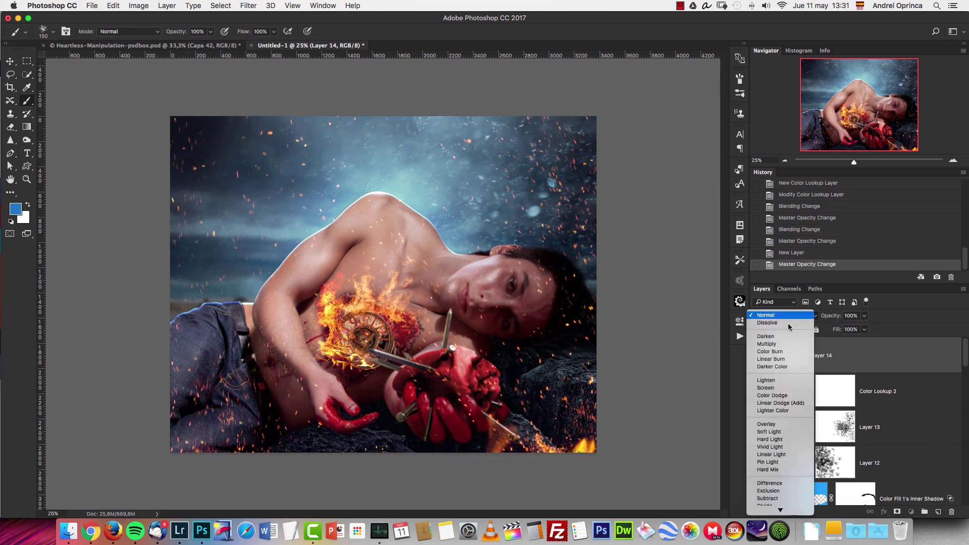
left_click(782, 388)
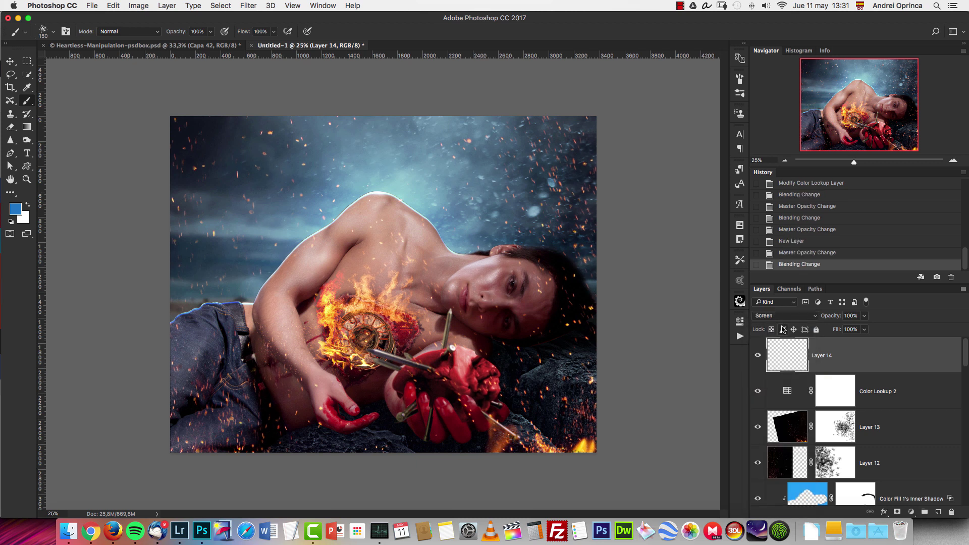
Set Layer 14's blending mode to Color Dodge and the Color Lookup 2 layer's opacity to 25%.
left_click(781, 317)
left_click(780, 324)
left_click(783, 316)
left_click(773, 308)
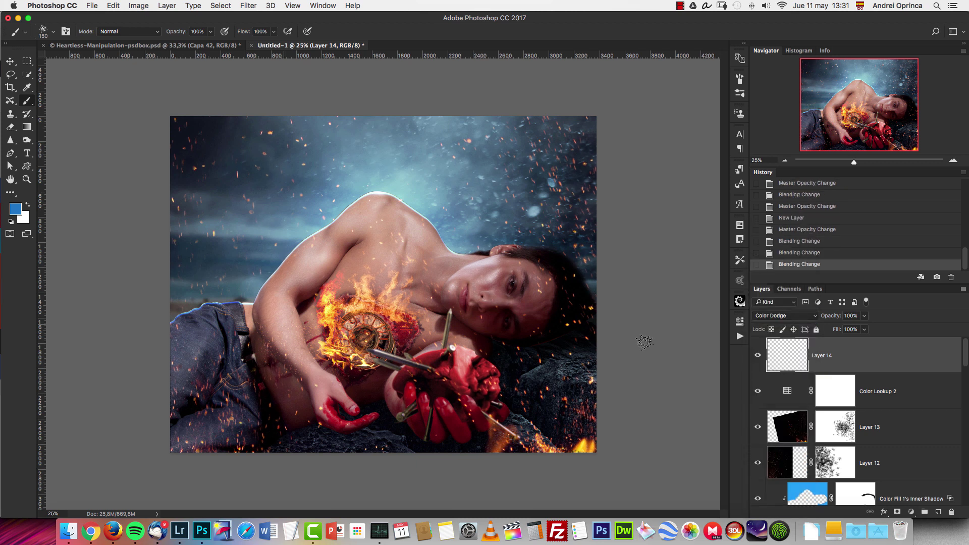
left_click(786, 397)
left_click_drag(815, 315, 800, 333)
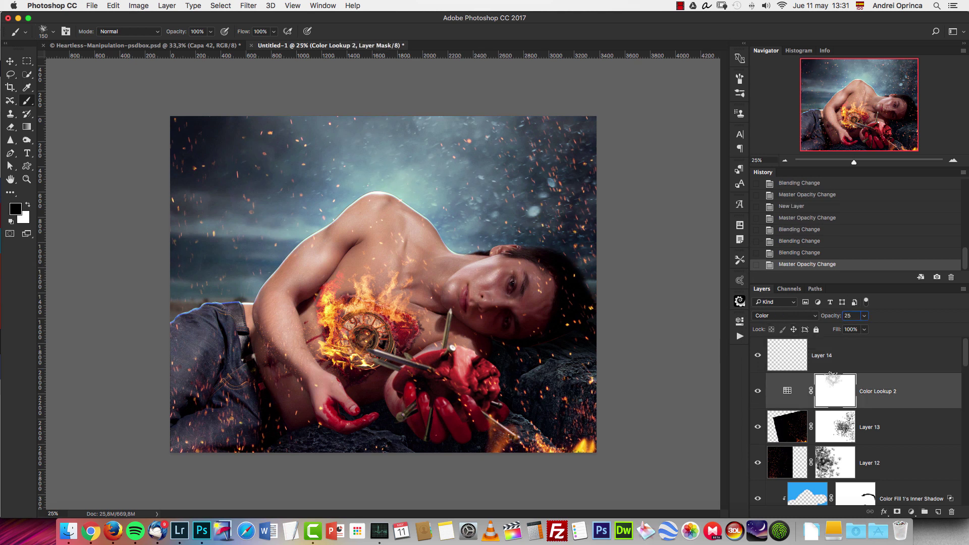
On Layer 14, choose a soft round brush and set the foreground colour to dark blue #0b4881.
left_click(816, 350)
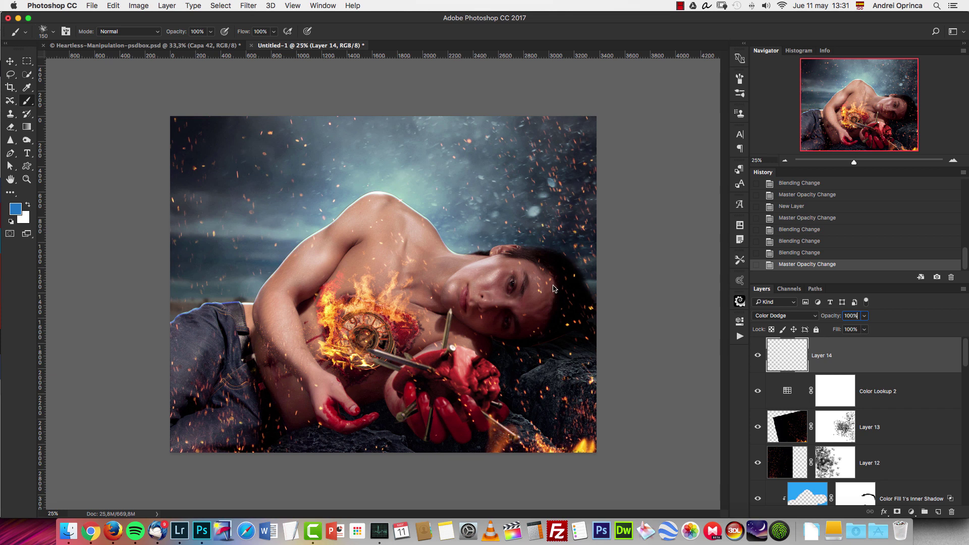
right_click(521, 282)
left_click(512, 281)
left_click(908, 356)
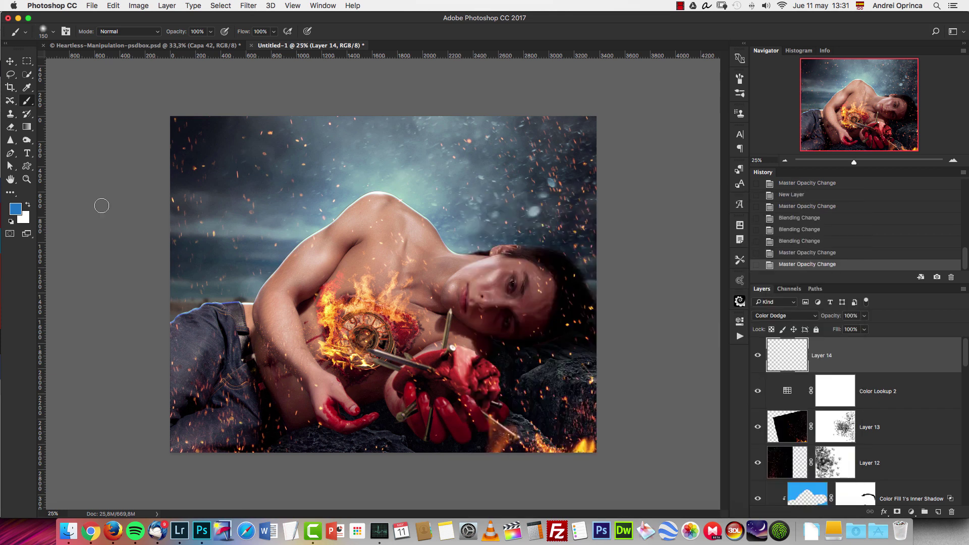
left_click(15, 209)
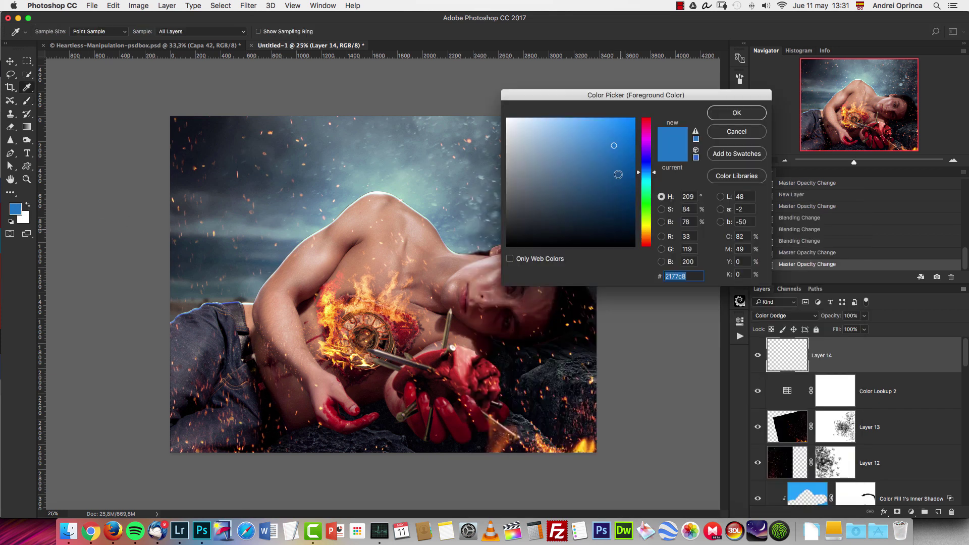
left_click(624, 181)
left_click(736, 115)
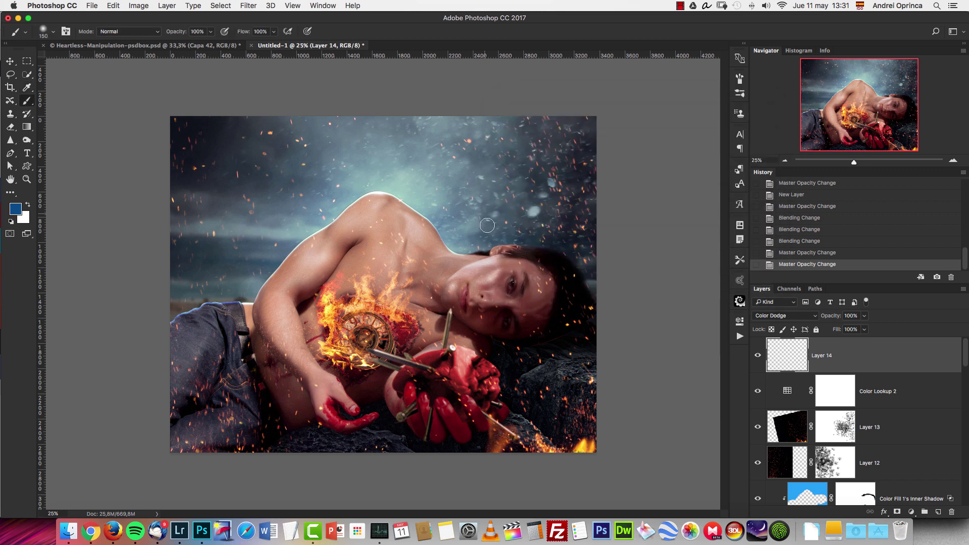
Paint blue glow dabs on Layer 14 on both sides of the torso with a 1300 px soft brush at 22% opacity.
key("bracketright")
key("bracketright")
key("bracketright")
key("bracketright")
key("bracketright")
key("bracketright")
key("bracketright")
key("bracketright")
key("bracketright")
key("bracketright")
key("bracketright")
key("bracketright")
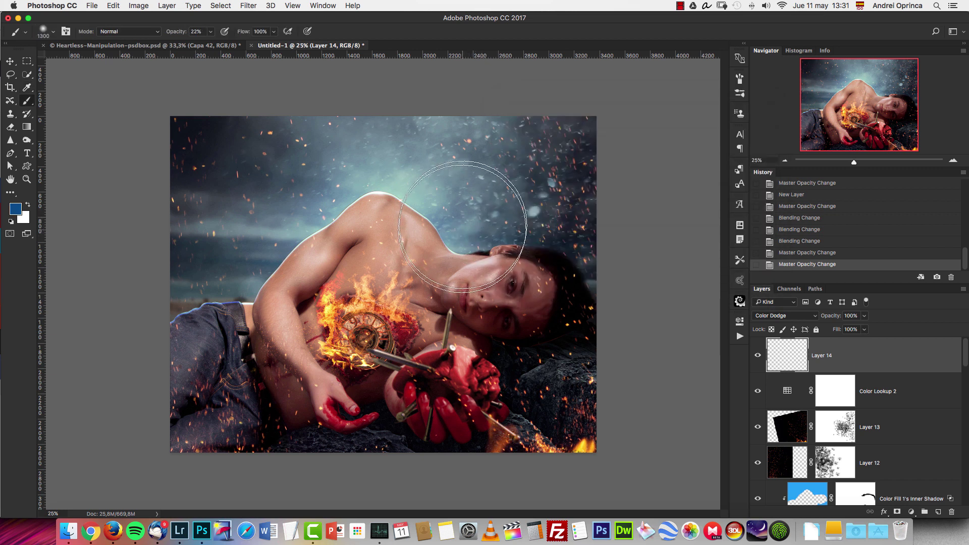
left_click(740, 78)
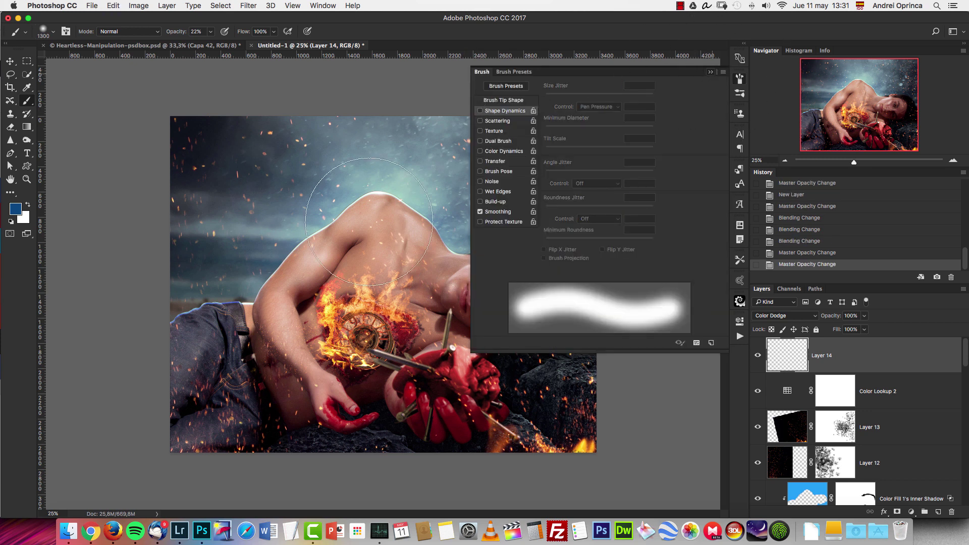
left_click(711, 72)
left_click(258, 278)
left_click(529, 215)
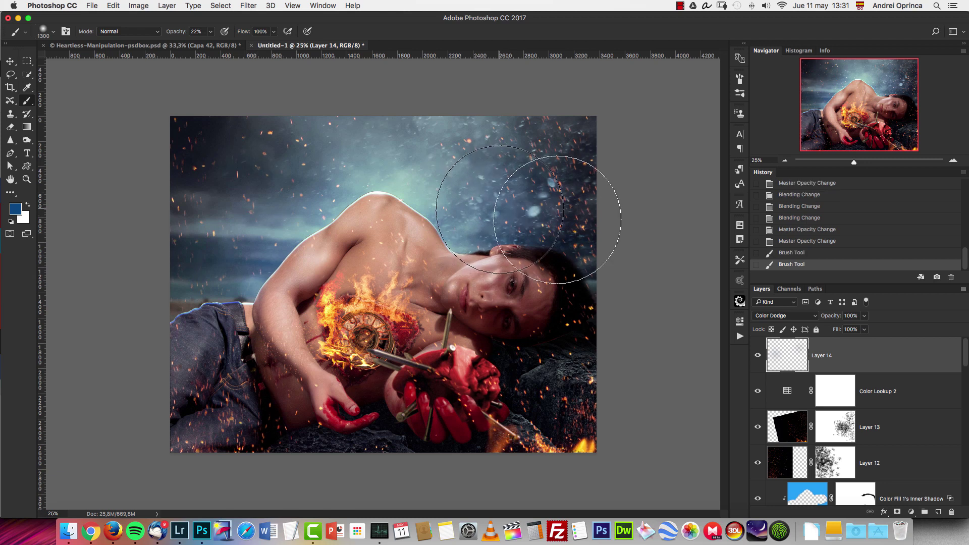
Set the foreground colour to orange-brown #81430b and paint glow over the rocks and hands with 1300 px and 900 px brush sizes.
left_click(15, 209)
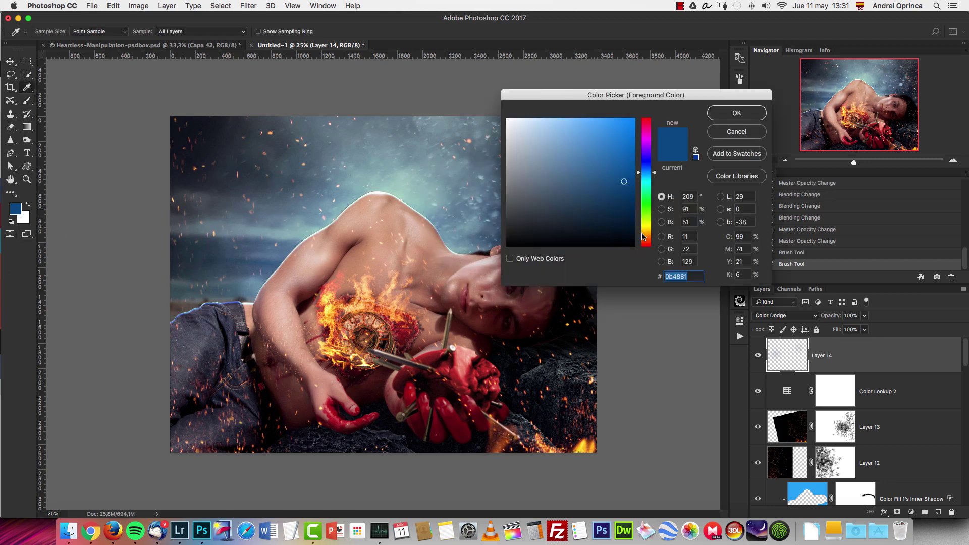
left_click(647, 241)
key("Return")
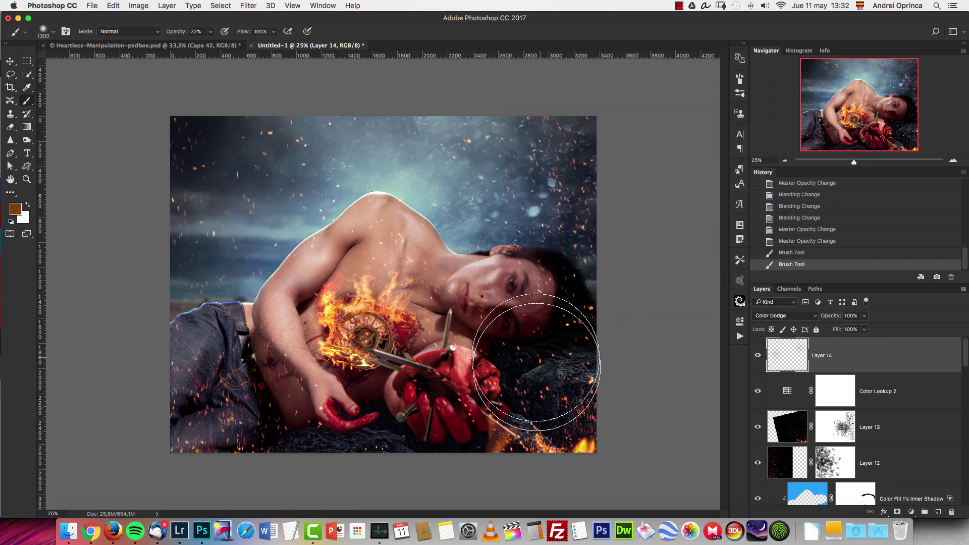
left_click(558, 379)
left_click(559, 380)
key("bracketleft")
key("bracketleft")
key("bracketleft")
key("bracketleft")
left_click(376, 420)
left_click(399, 438)
left_click(438, 417)
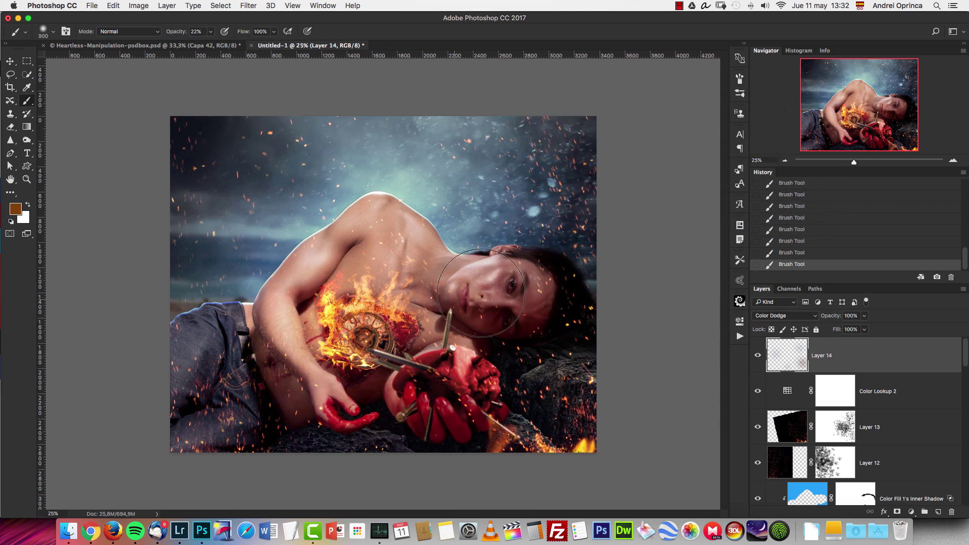
Undo the last dab and paint a smaller orange glow near the man's chin with a 600 px brush.
key("ctrl+z")
key("bracketleft")
key("bracketleft")
key("bracketleft")
left_click(466, 316)
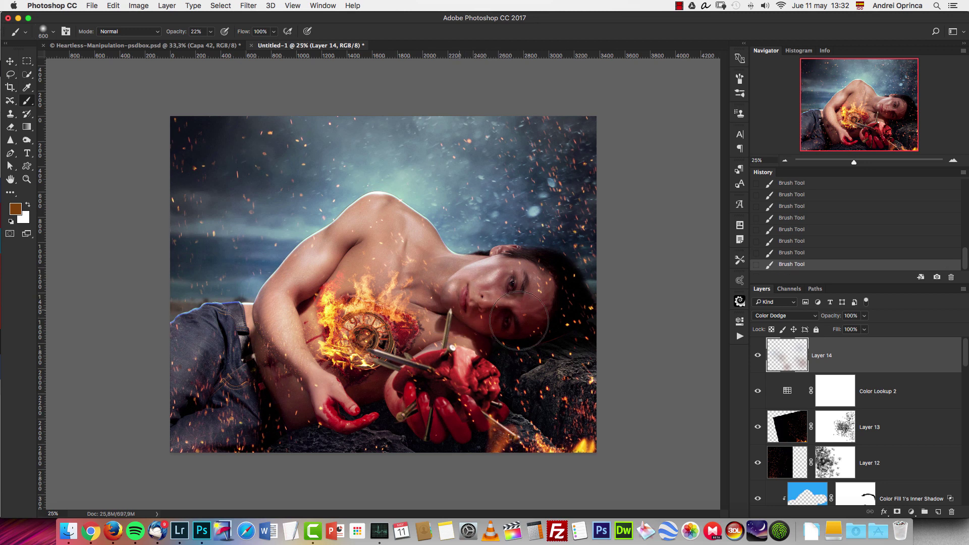
Add a Color Lookup adjustment layer above Layer 14 using the TealOrangePlusContrast.3DL file and set its opacity to 37%.
left_click(911, 511)
left_click(916, 443)
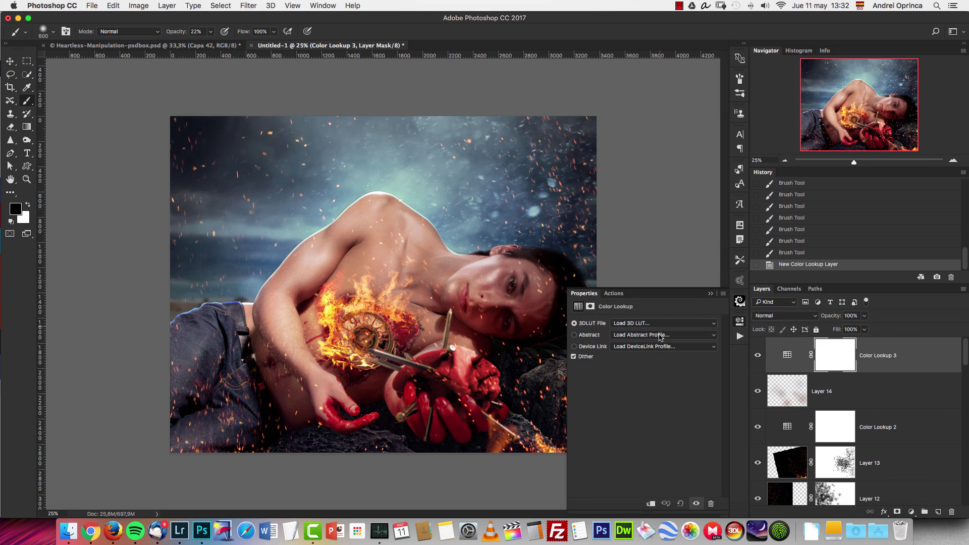
left_click(661, 335)
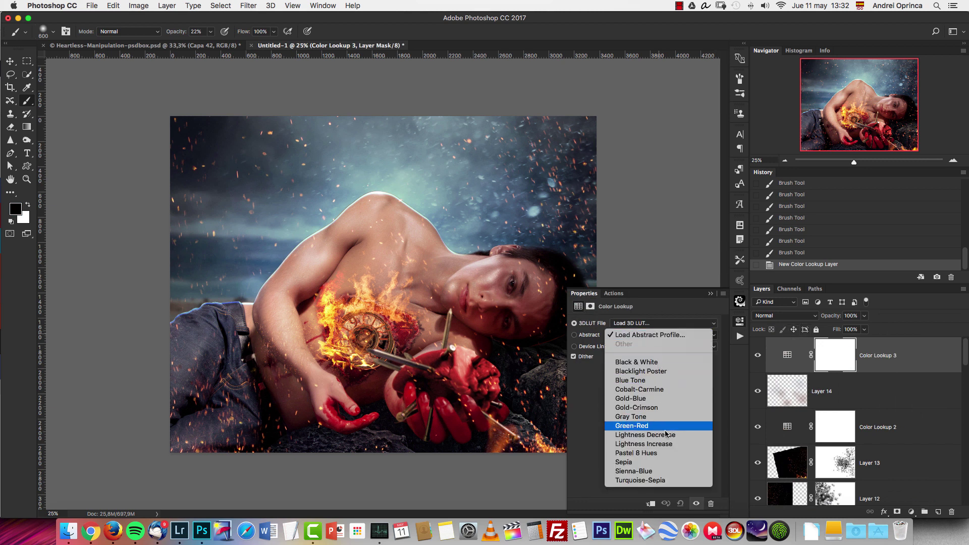
left_click(651, 324)
left_click(651, 325)
scroll(653, 414, "down", 5)
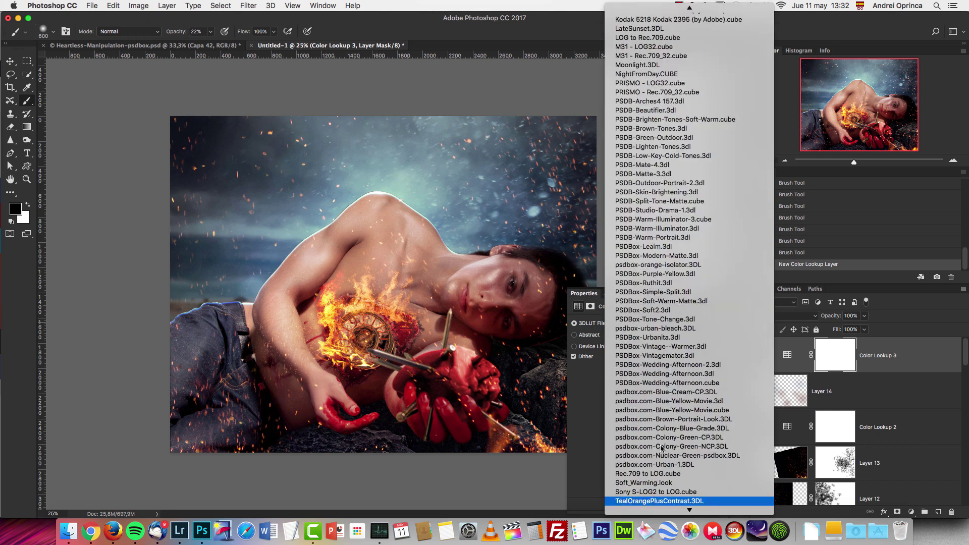
left_click(651, 501)
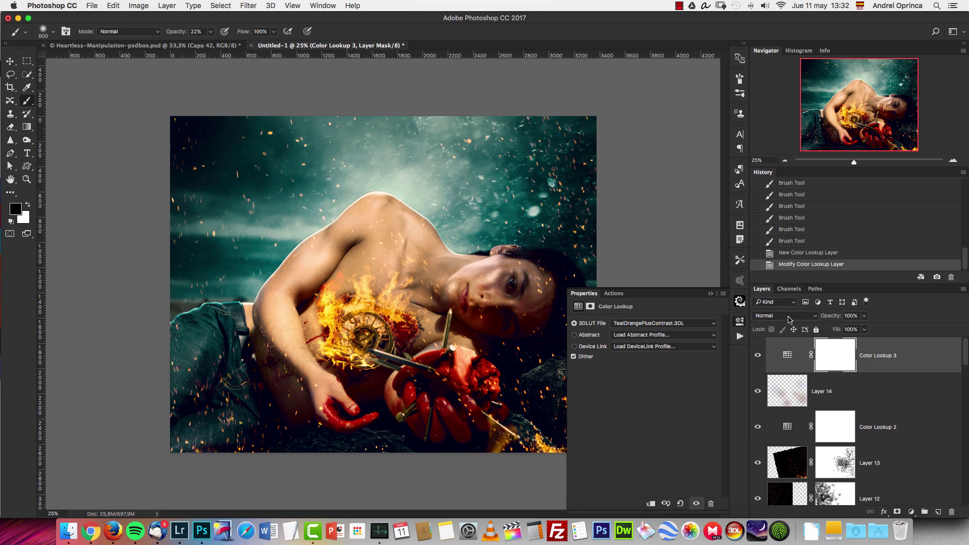
left_click(866, 318)
left_click_drag(866, 329, 835, 335)
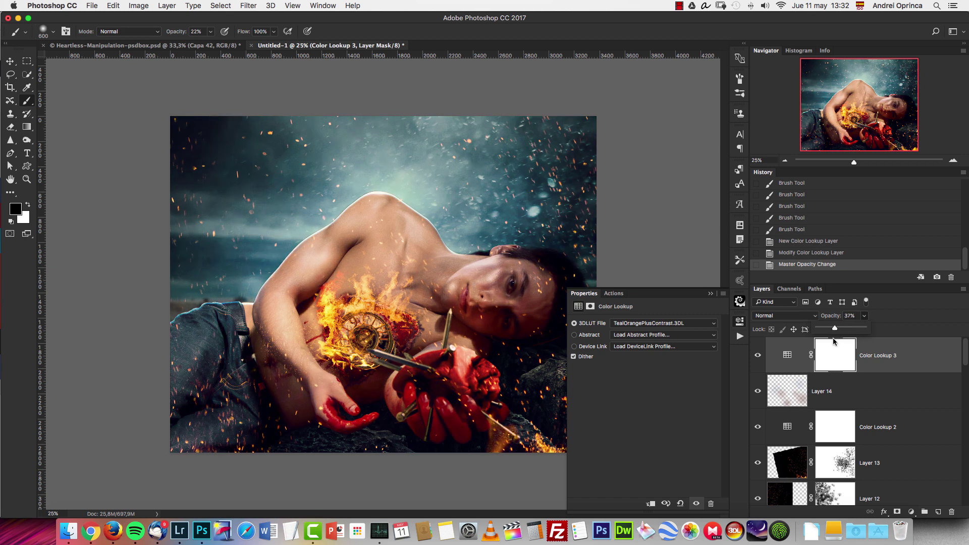
Add a Selective Color adjustment layer and set its Blacks to Cyan +1, Yellow -3 and Black -7.
left_click(911, 512)
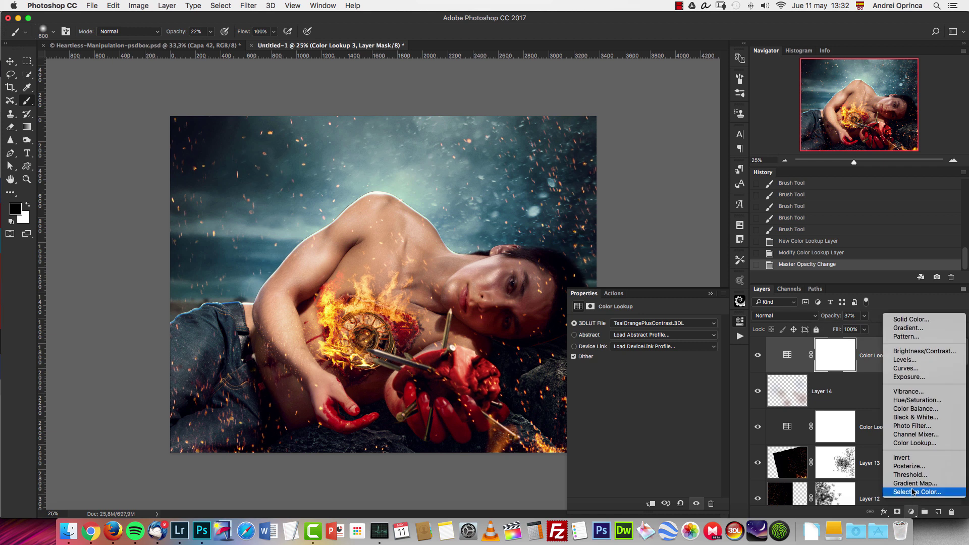
left_click(916, 493)
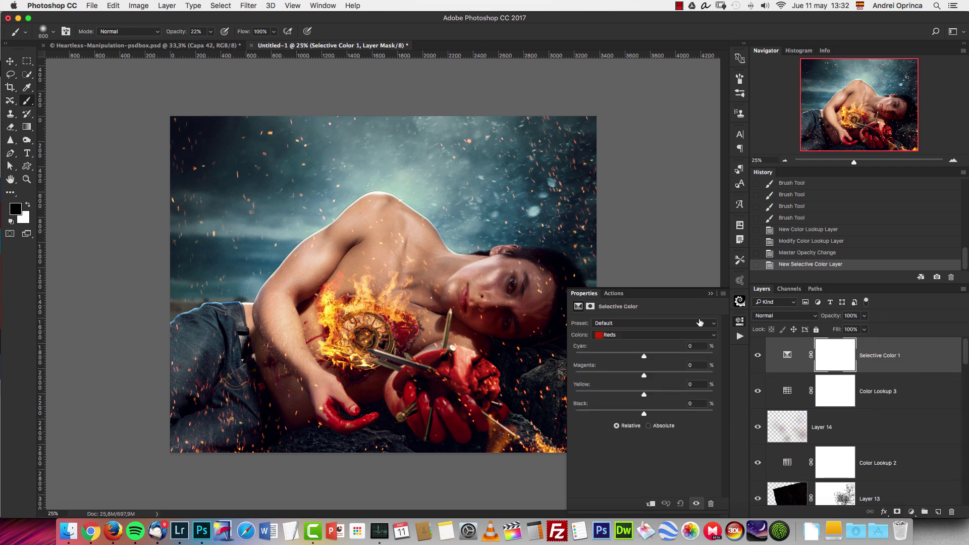
left_click(630, 337)
left_click(651, 404)
left_click_drag(644, 394, 646, 392)
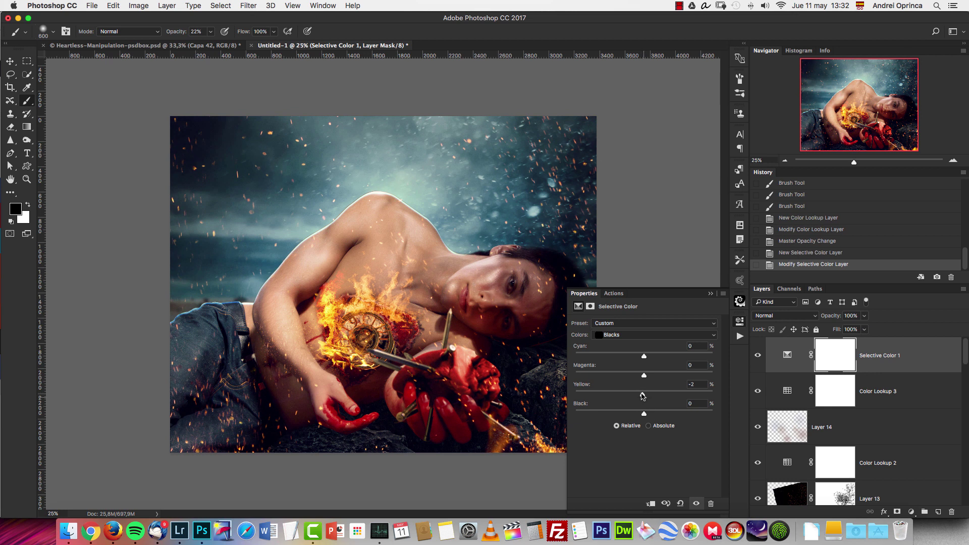
left_click_drag(654, 356, 645, 358)
left_click_drag(635, 415, 640, 413)
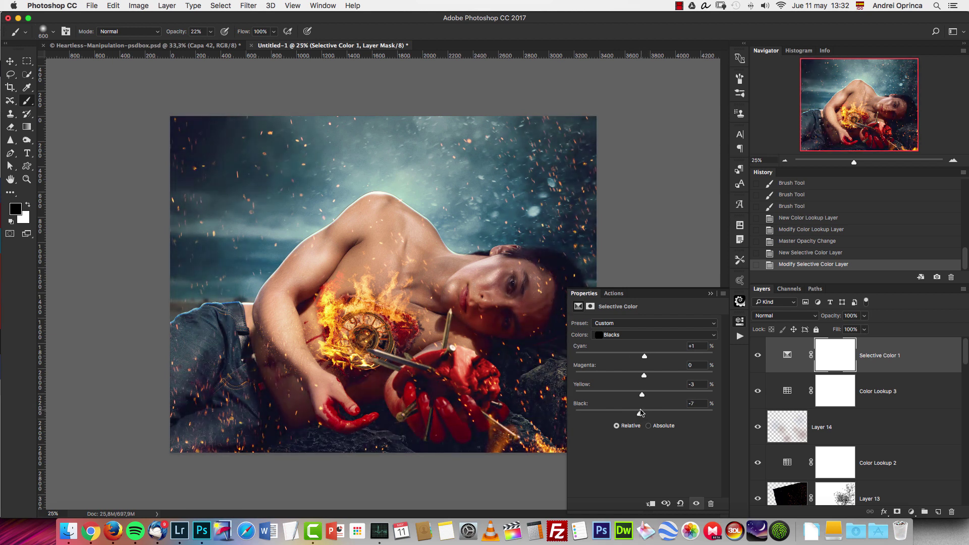
Set the Neutrals in the Selective Color adjustment to Cyan +9 and Black -1.
left_click(625, 337)
left_click(601, 327)
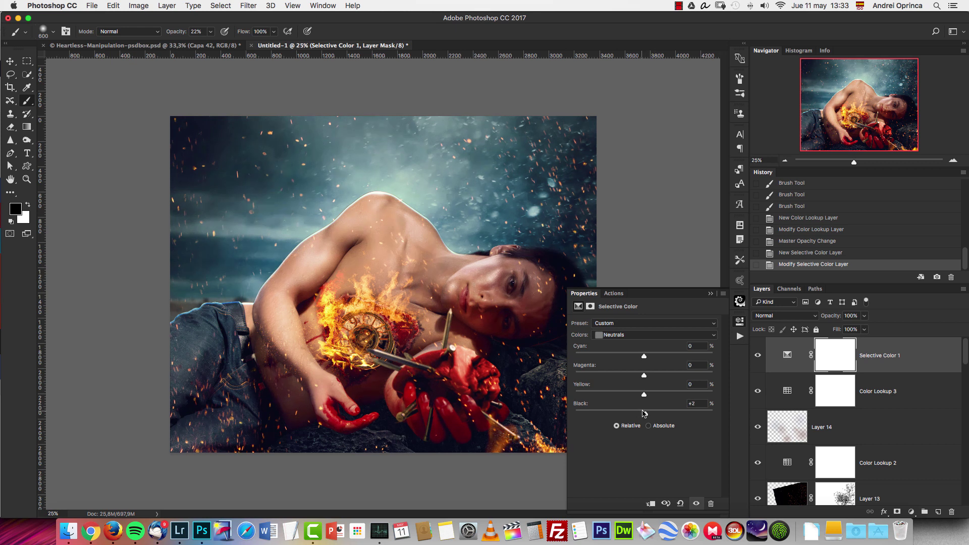
left_click_drag(648, 357, 644, 358)
Add a Curves adjustment layer, lift the RGB shadows from input 76 to output 83 and anchor the highlights with a second point.
left_click(912, 512)
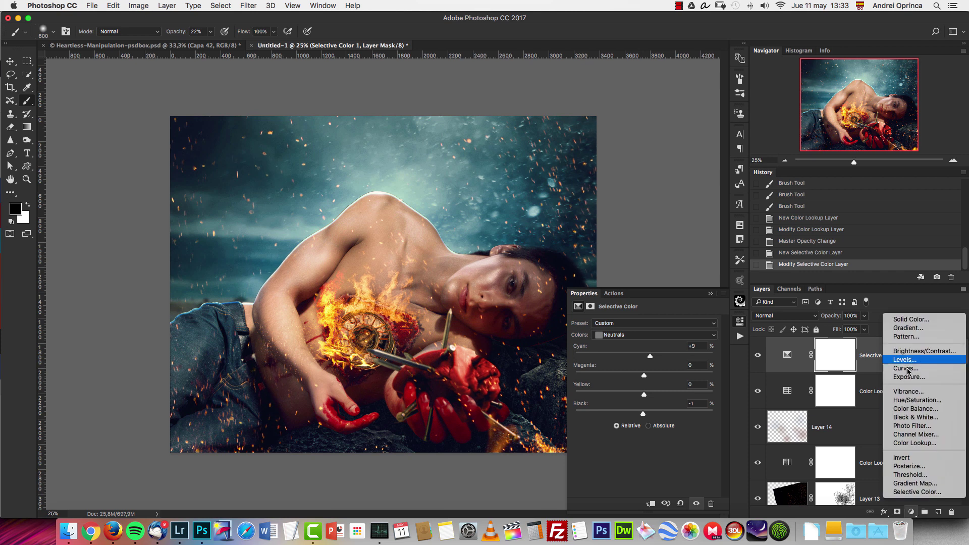
left_click(908, 367)
mouse_move(623, 421)
left_mouse_down()
mouse_move(624, 410)
mouse_move(628, 425)
left_mouse_up()
left_click(670, 388)
left_click_drag(669, 387, 668, 390)
left_click(629, 425)
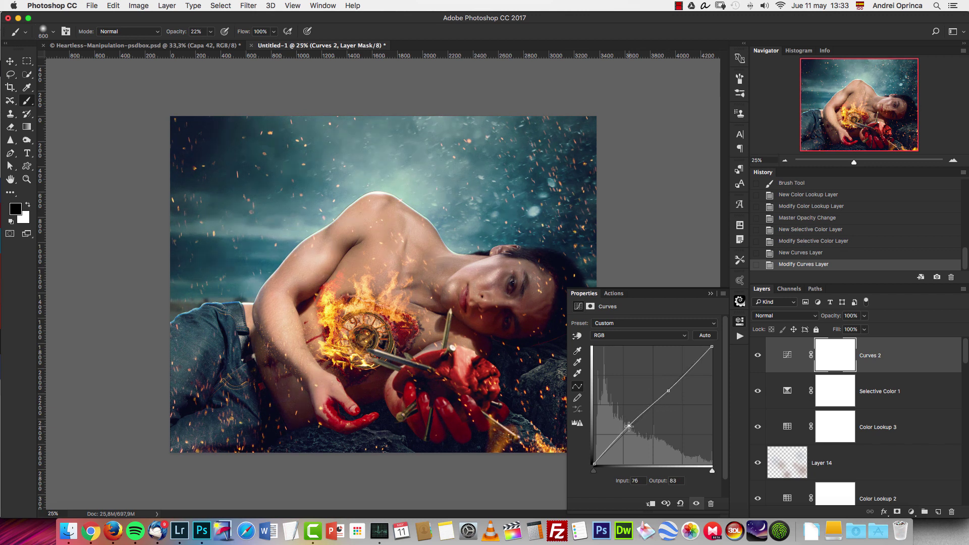
In the Blue channel of the Curves layer, raise the black point slightly and place a midtone point at input 127, output 122.
left_click(621, 335)
left_click(621, 356)
left_click_drag(595, 464, 595, 457)
left_click_drag(653, 403, 653, 408)
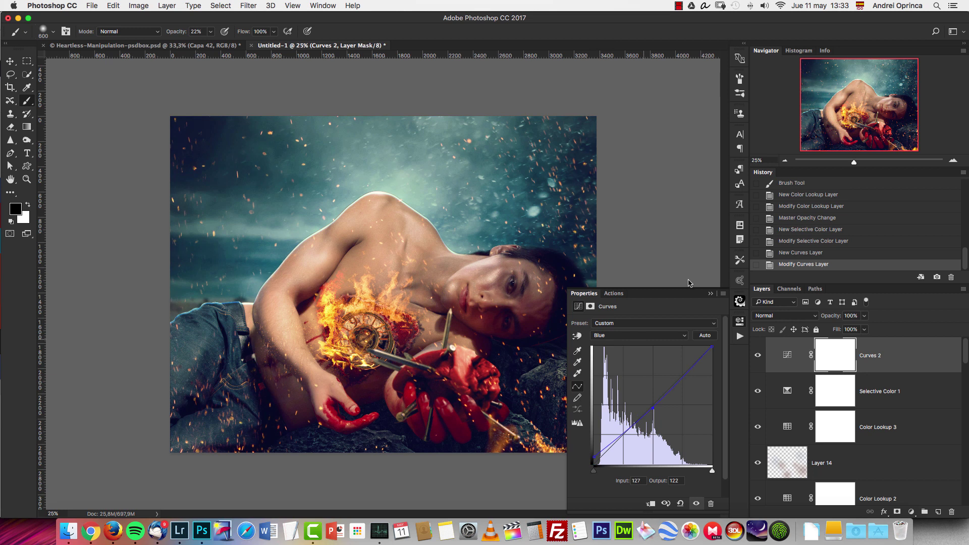
left_click(710, 294)
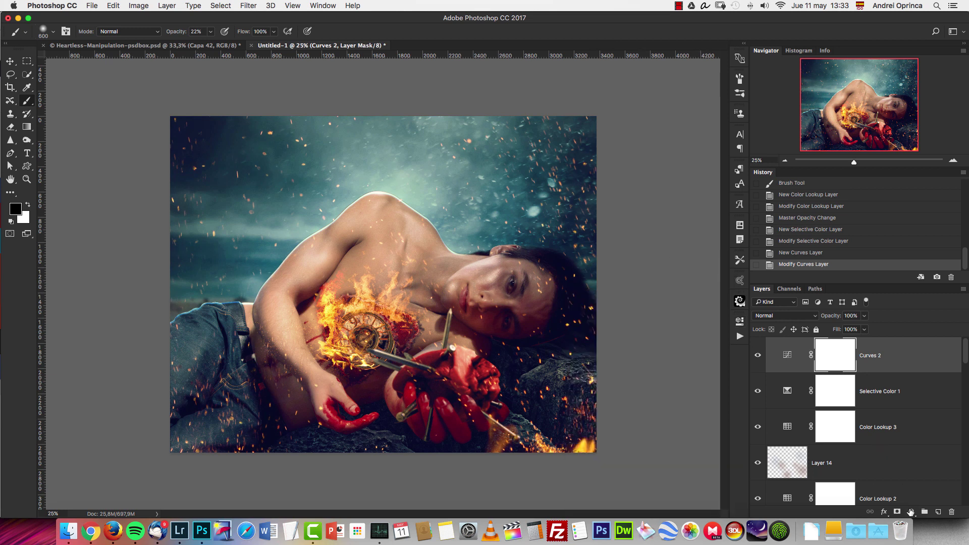
Add a dark blue #120741 Solid Color fill layer above Curves 2 and set its blending mode to Exclusion.
left_click(911, 512)
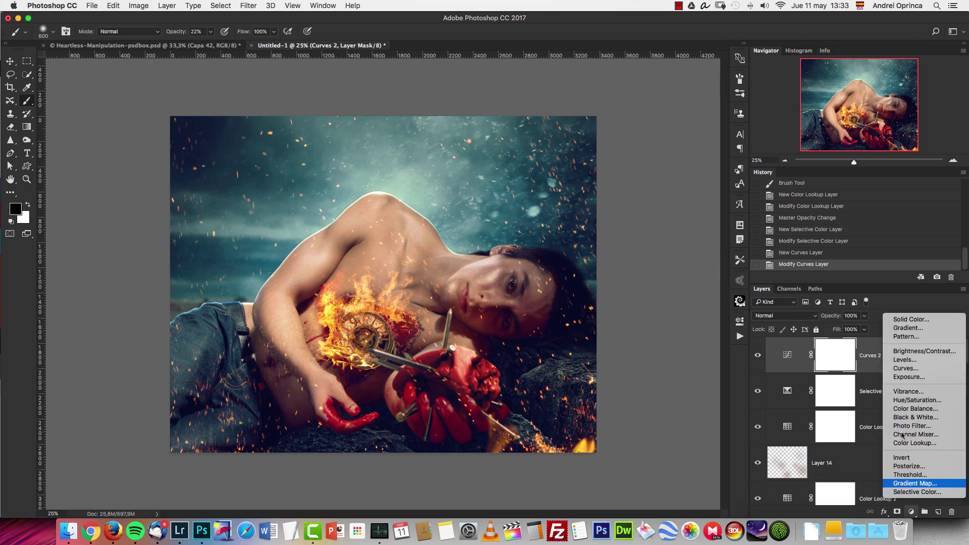
left_click(737, 252)
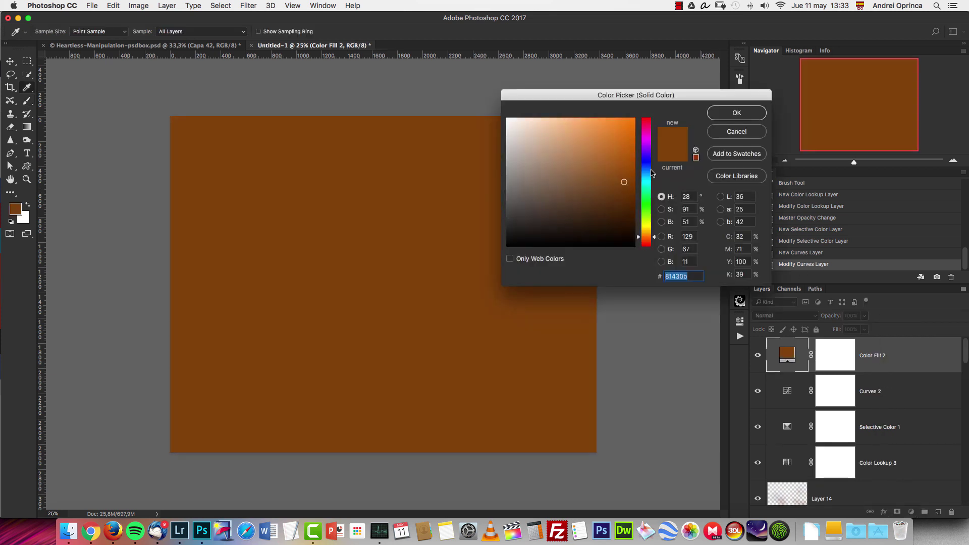
left_click(647, 157)
left_click(622, 213)
key("Return")
key("b")
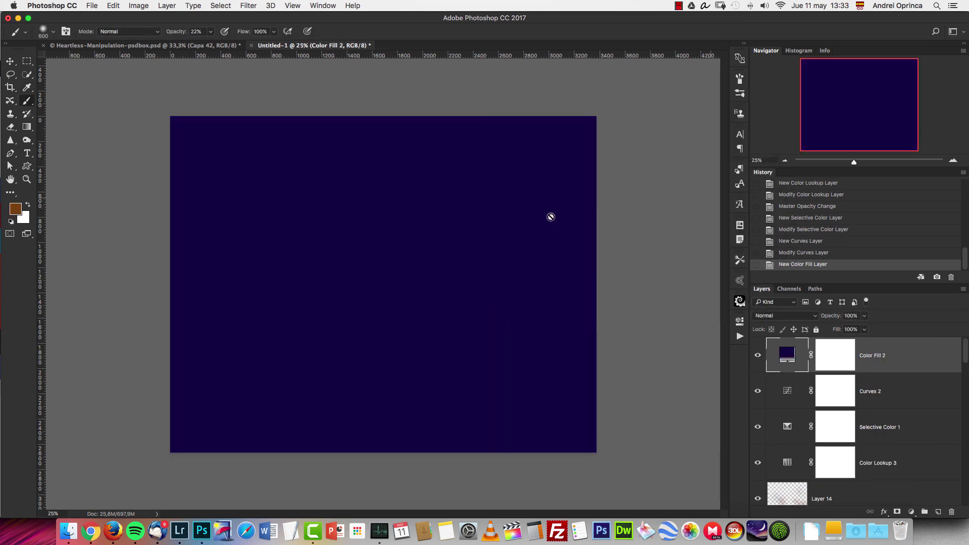
left_click(803, 318)
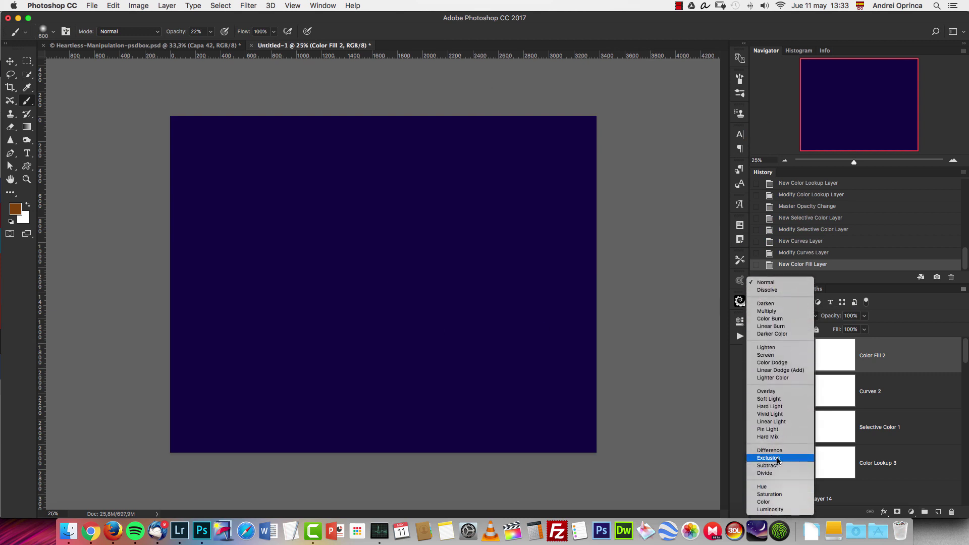
left_click(777, 459)
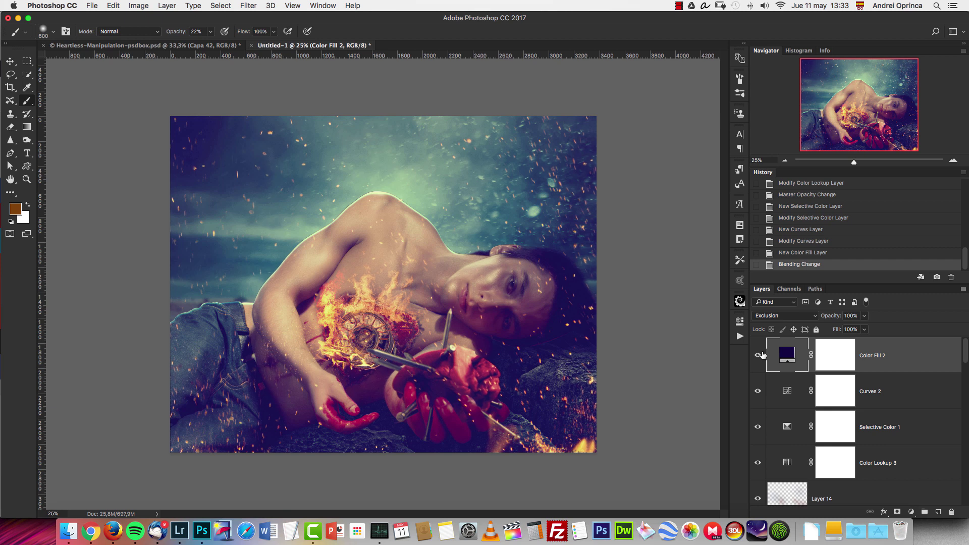
Darken the Color Fill 2 layer's colour to #070319.
double_click(787, 355)
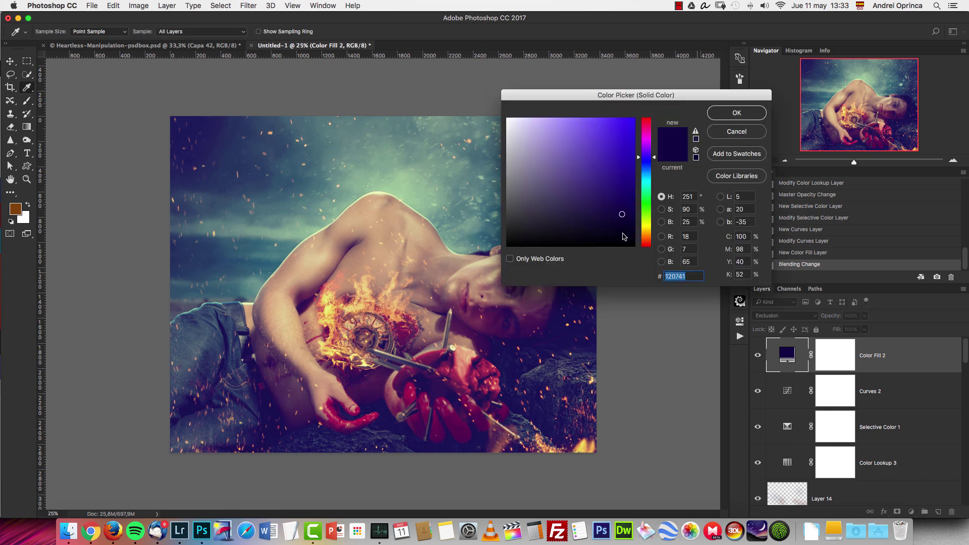
left_click(622, 233)
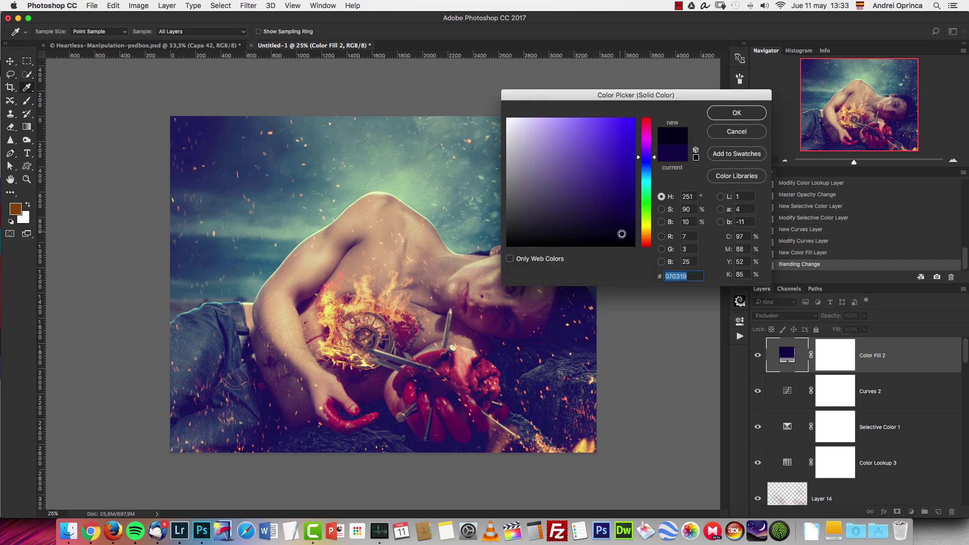
left_click(745, 116)
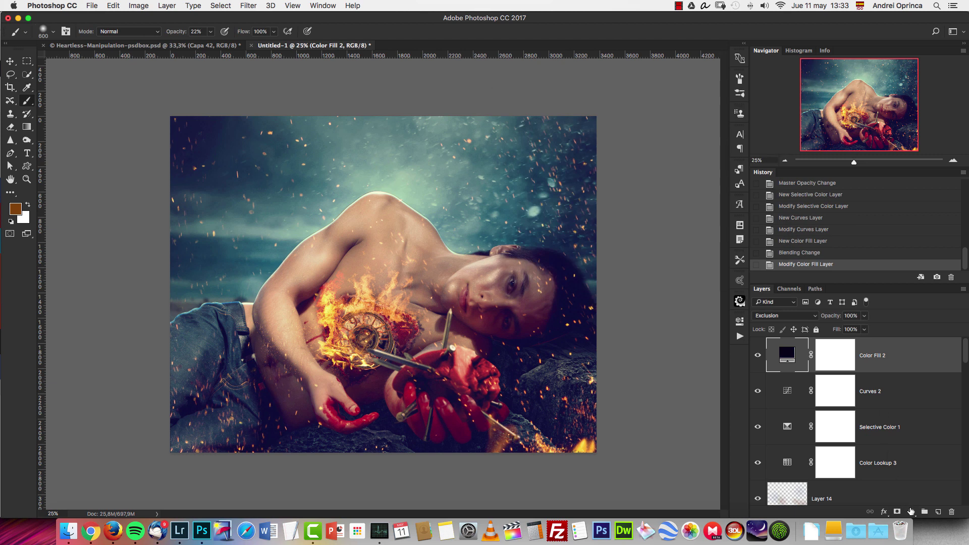
Add a Hue/Saturation adjustment layer on top, set the Blues saturation to +13 and adjust the affected blue color range.
left_click(912, 511)
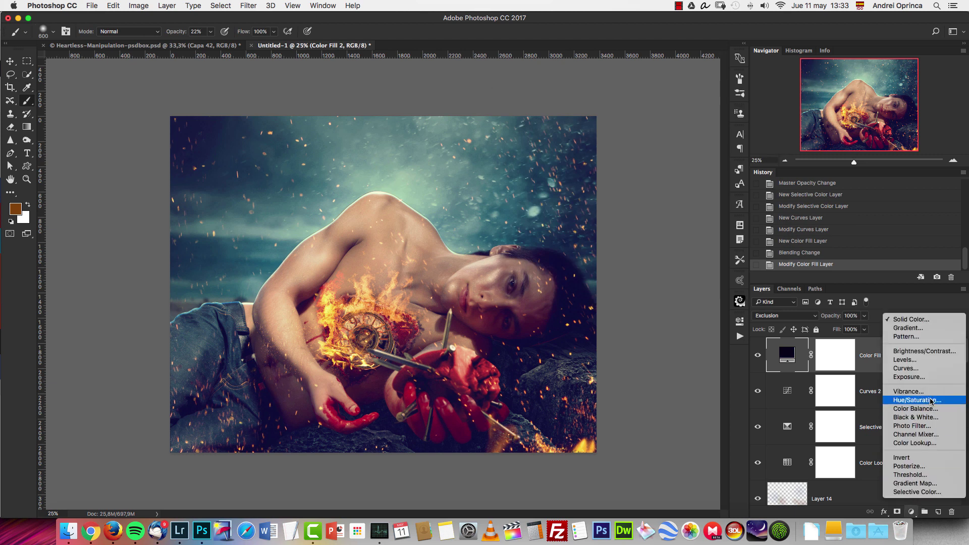
left_click(917, 400)
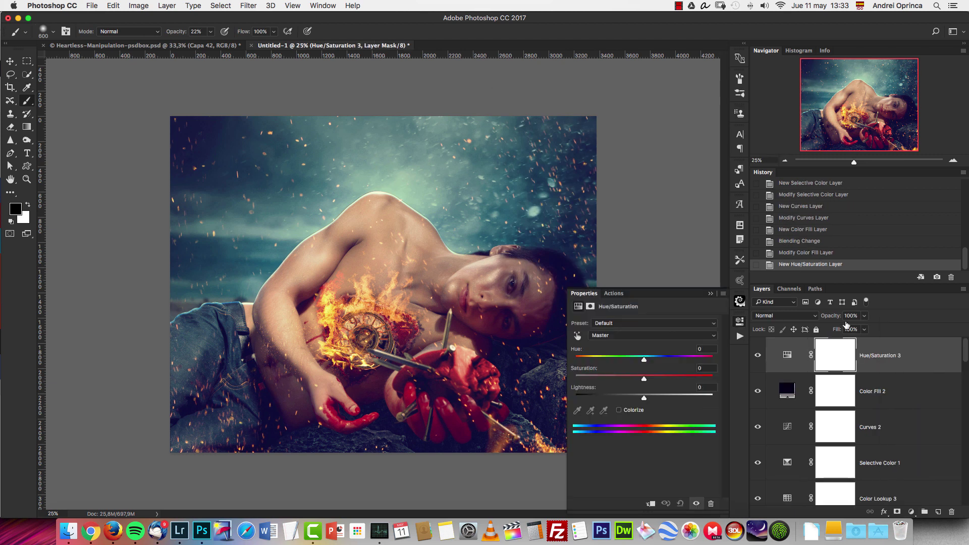
left_click(635, 339)
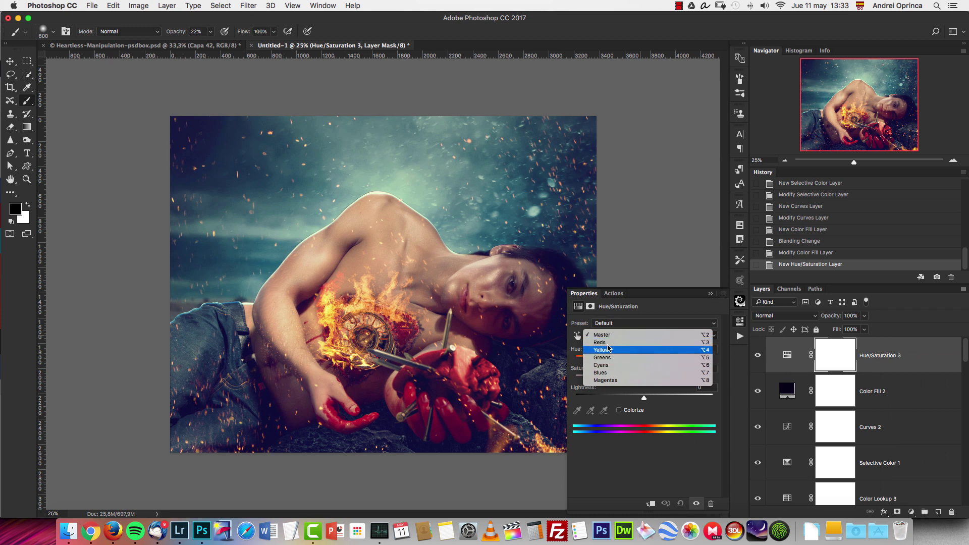
left_click(641, 378)
left_click_drag(645, 378, 660, 377)
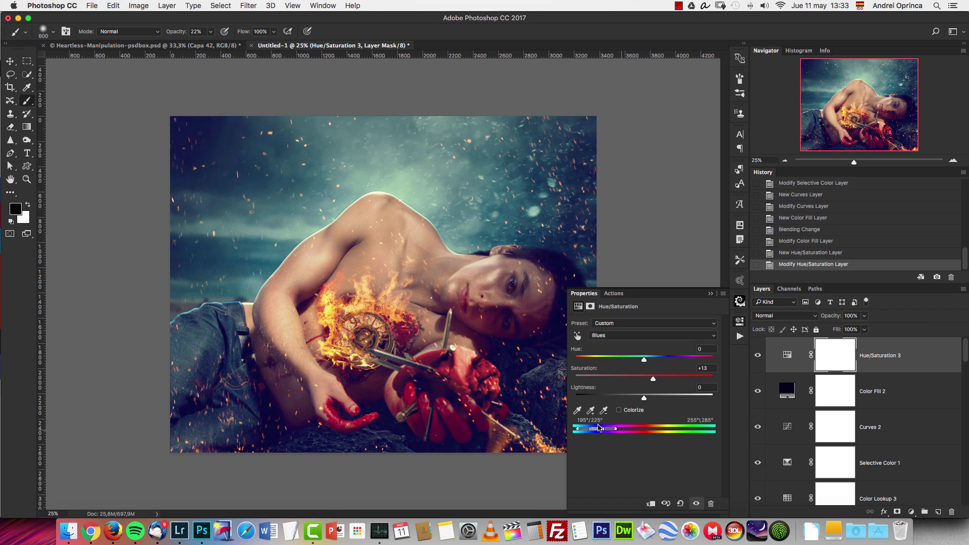
mouse_move(584, 435)
left_mouse_down()
mouse_move(571, 438)
mouse_move(576, 427)
left_mouse_up()
left_click(710, 293)
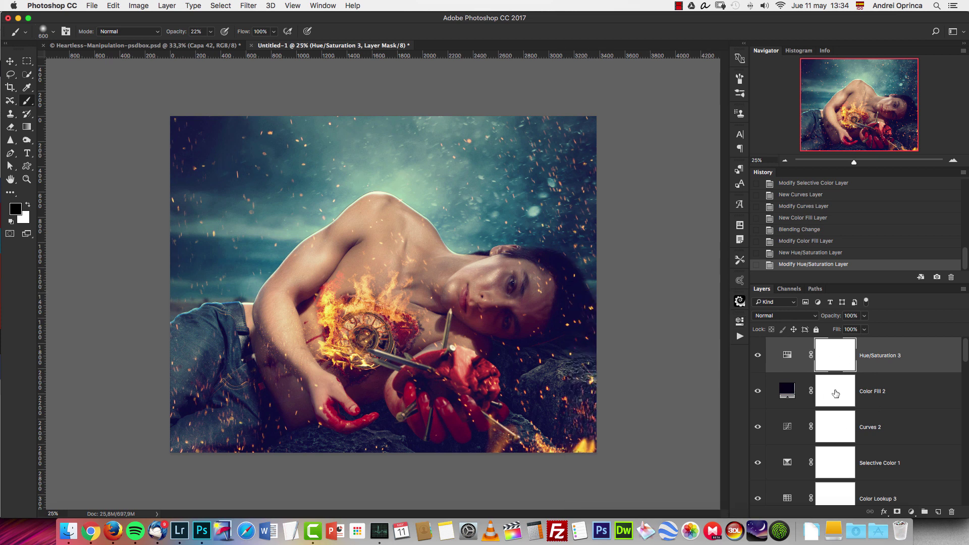
Stamp all visible layers into a new layer and, in the Camera Raw Filter, set Clarity to +18 and Vibrance to +18.
key("super+alt+shift+e")
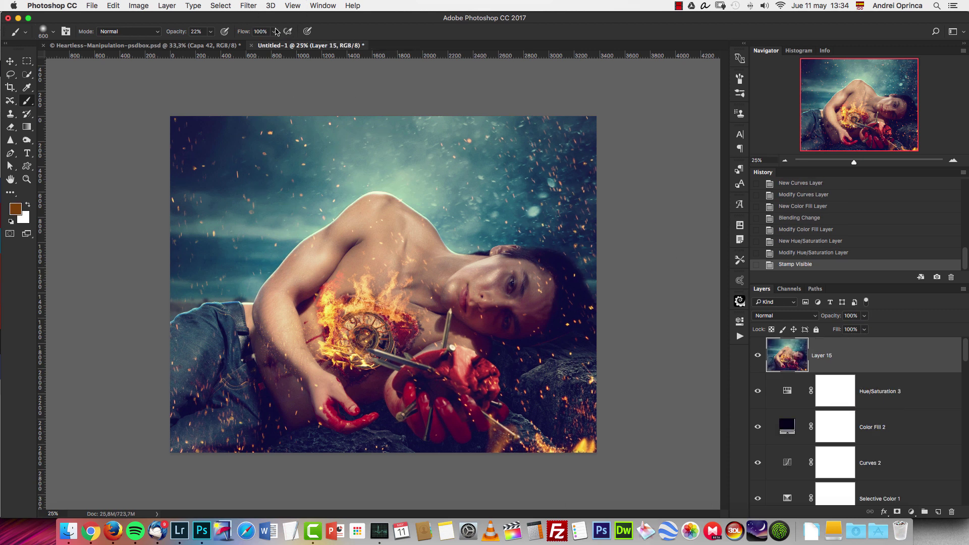
left_click(251, 6)
left_click(291, 69)
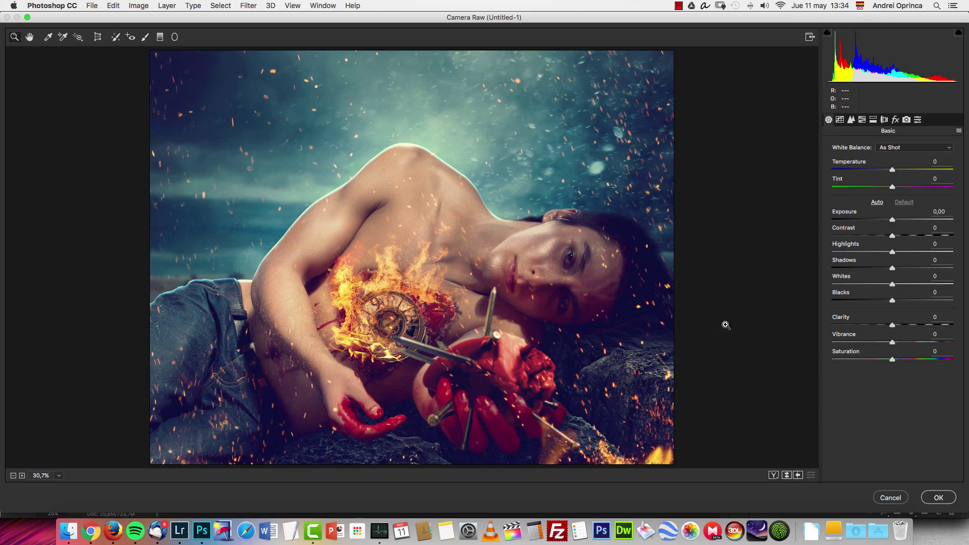
left_click_drag(909, 325, 904, 342)
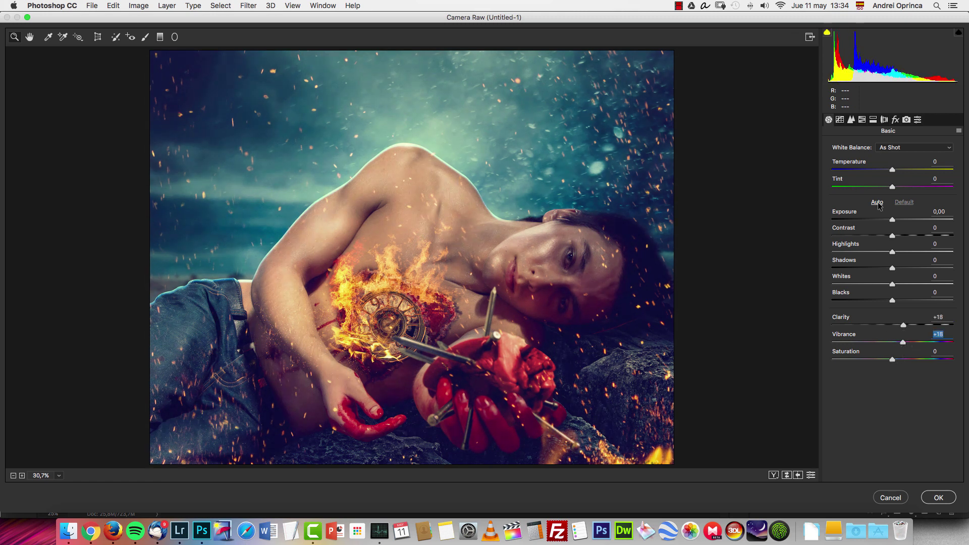
Split-tone the highlights with hue 24, saturation 18 and the shadows with hue 191, saturation 17, shifting the balance slightly toward the highlights.
left_click(873, 120)
left_click_drag(843, 162, 855, 179)
left_click_drag(832, 241, 904, 242)
left_click_drag(833, 259, 848, 258)
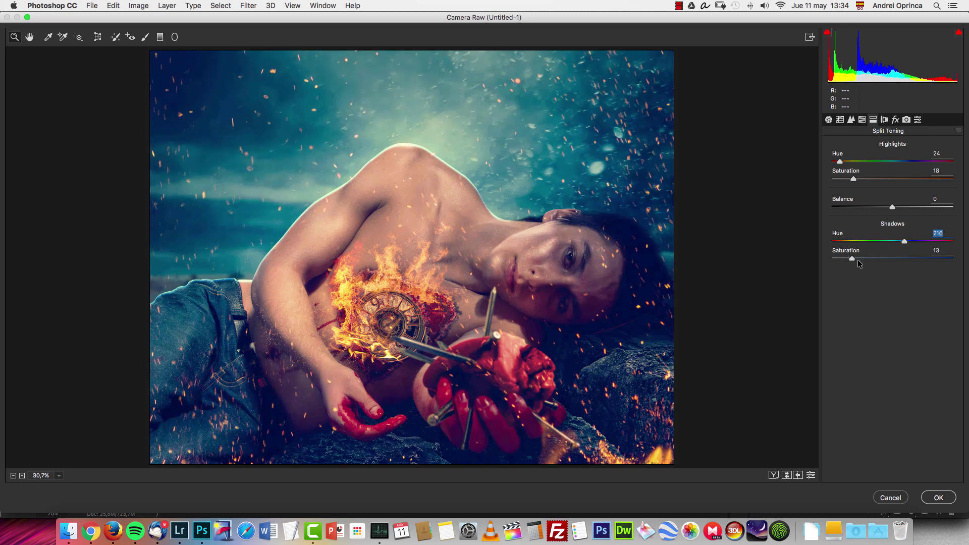
left_click_drag(905, 242, 896, 242)
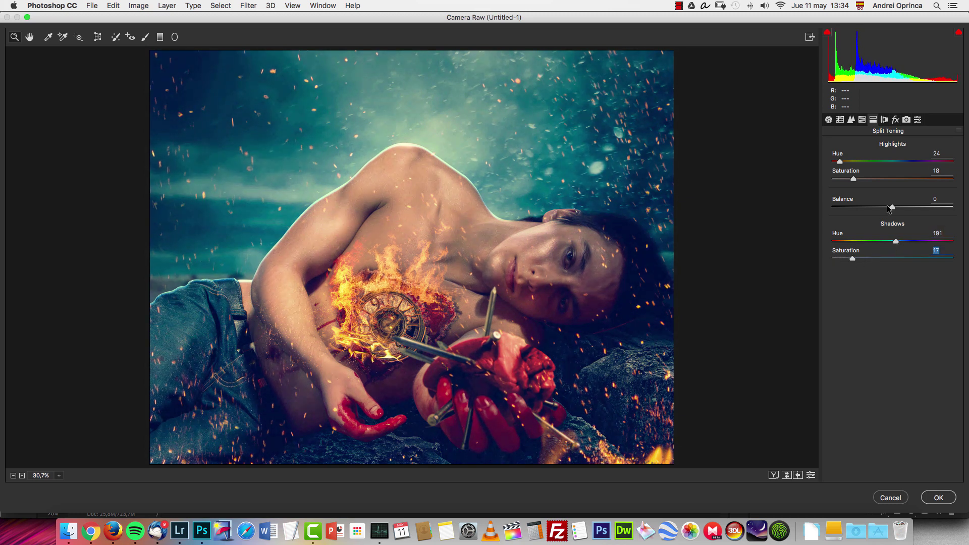
left_click_drag(893, 208, 904, 211)
In the HSL hue adjustments, shift the Reds slightly negative and the Blues slightly positive.
left_click(864, 121)
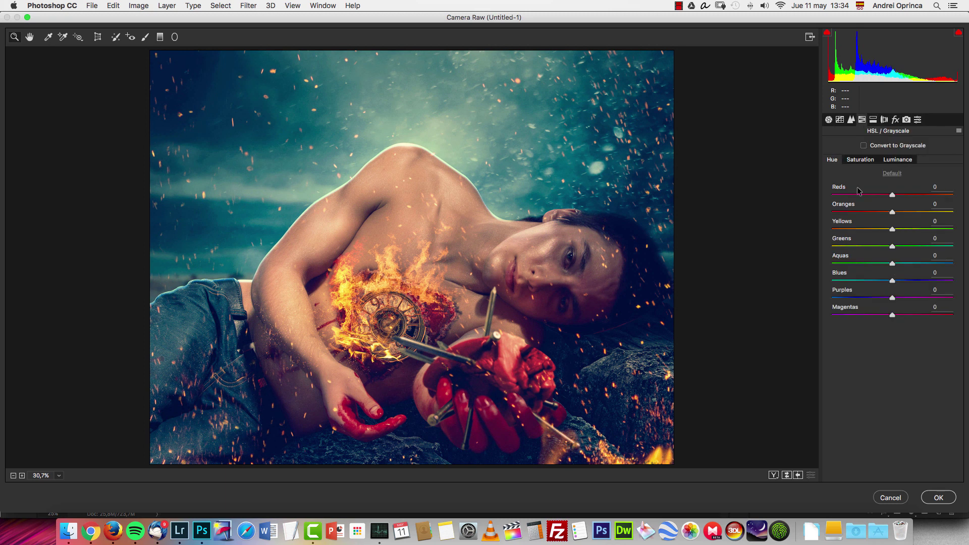
mouse_move(895, 196)
left_mouse_down()
mouse_move(844, 197)
mouse_move(889, 213)
mouse_move(887, 200)
left_mouse_up()
left_click_drag(892, 280, 903, 308)
Add a Highlight Priority post-crop vignette with amount -13, midpoint 64, feather 61 and highlights 99, and apply the Camera Raw Filter.
left_click(895, 120)
left_click_drag(832, 360, 953, 353)
mouse_move(892, 342)
left_mouse_down()
mouse_move(859, 346)
mouse_move(905, 335)
left_mouse_up()
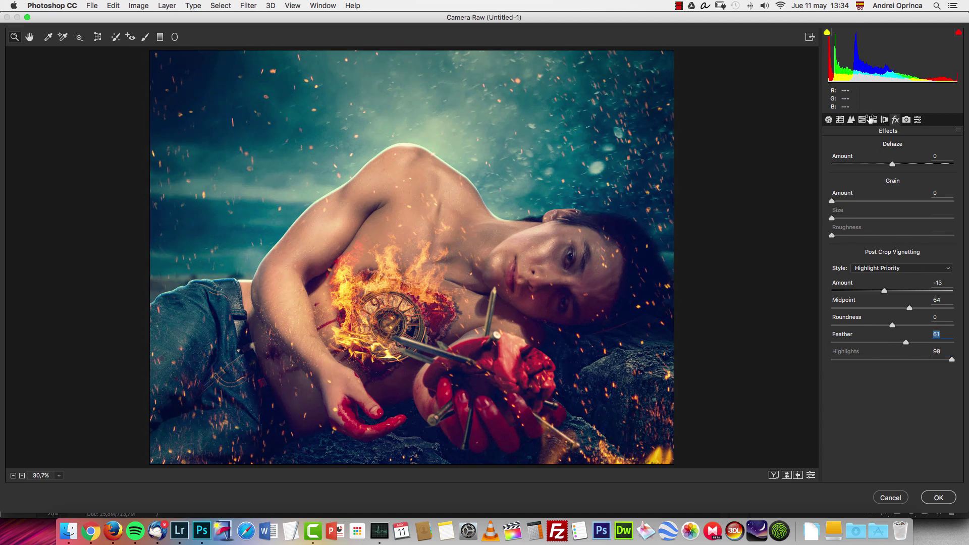
left_click(840, 119)
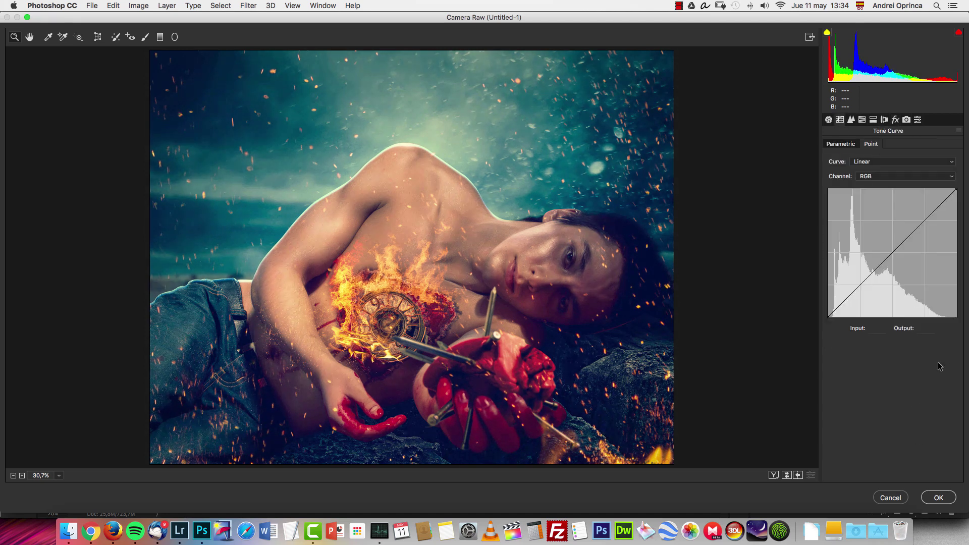
left_click(939, 498)
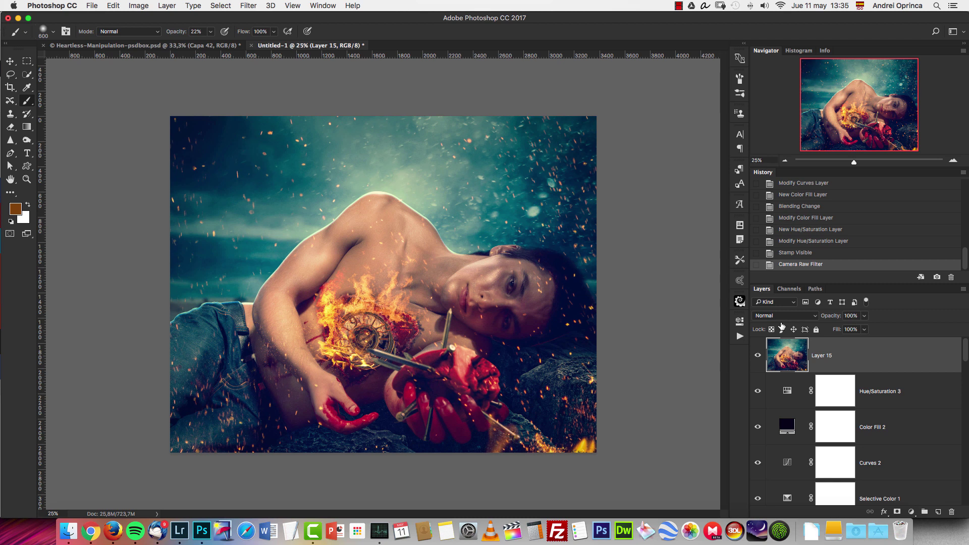
Compare the image with and without the Camera Raw grading on Layer 15 and examine the result at larger size.
left_click(758, 357)
left_click(758, 354)
left_click(952, 159)
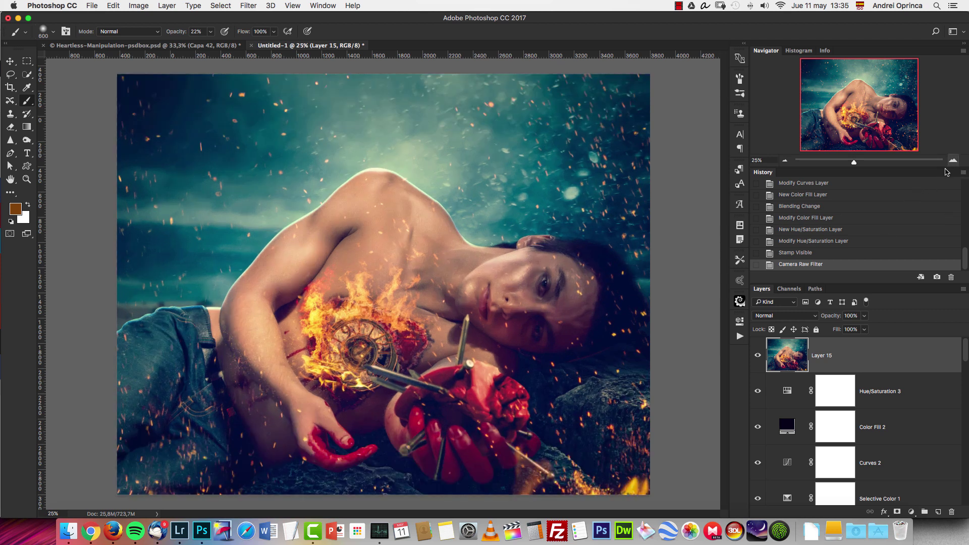